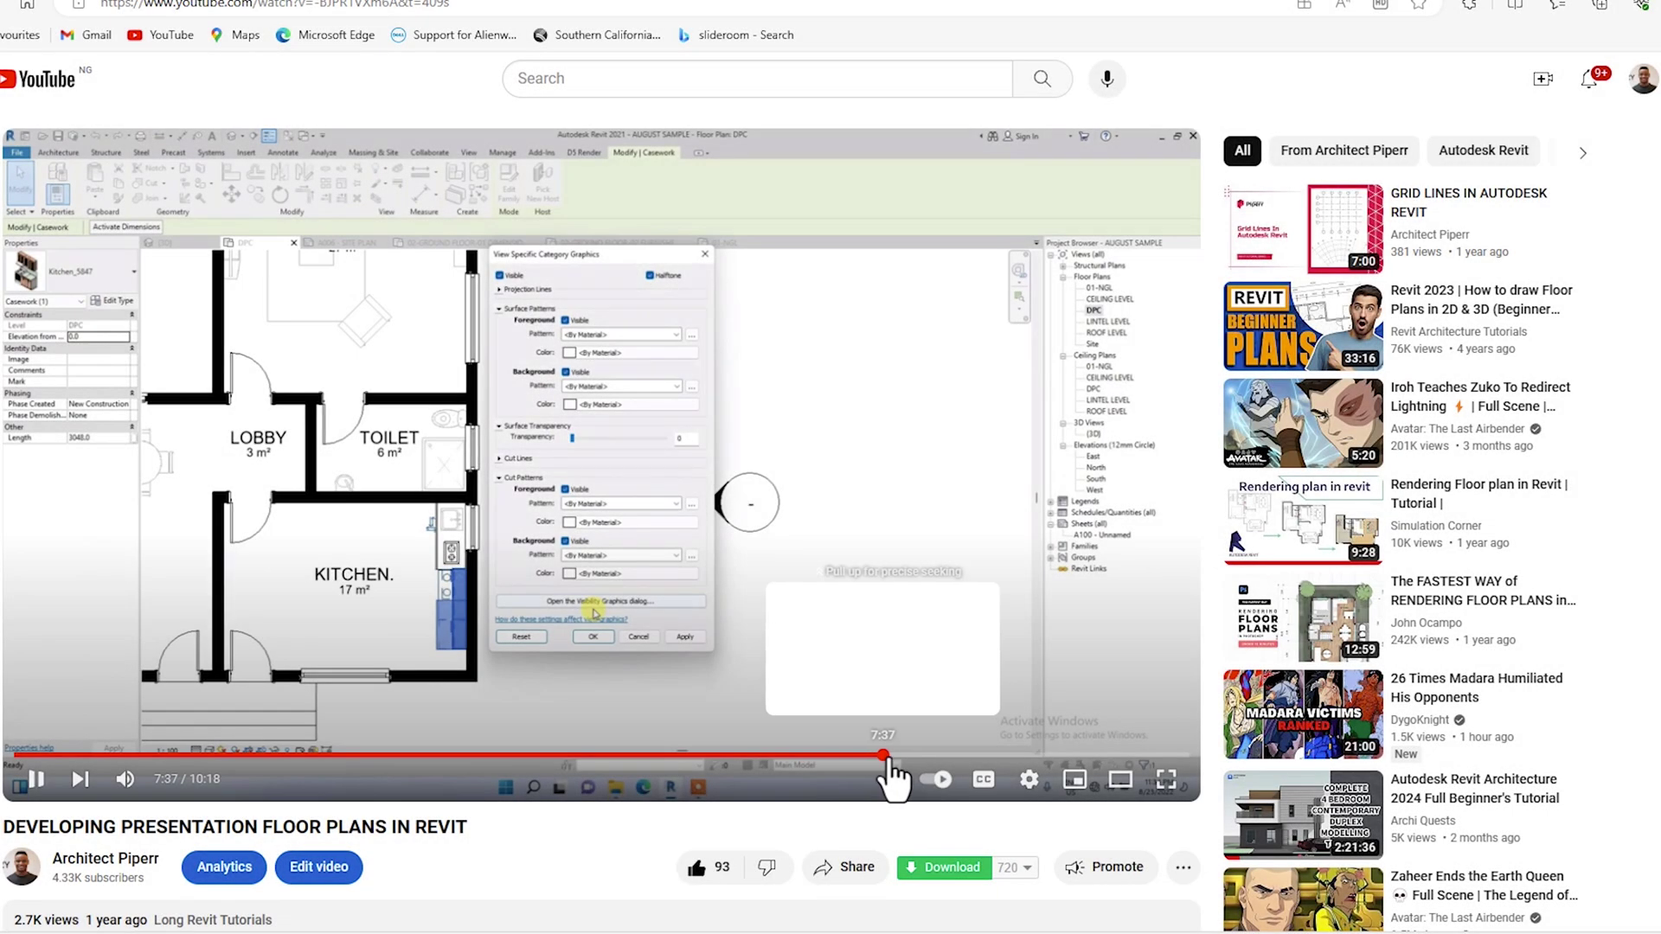
pyautogui.moveTo(891, 778); pyautogui.dragTo(927, 762)
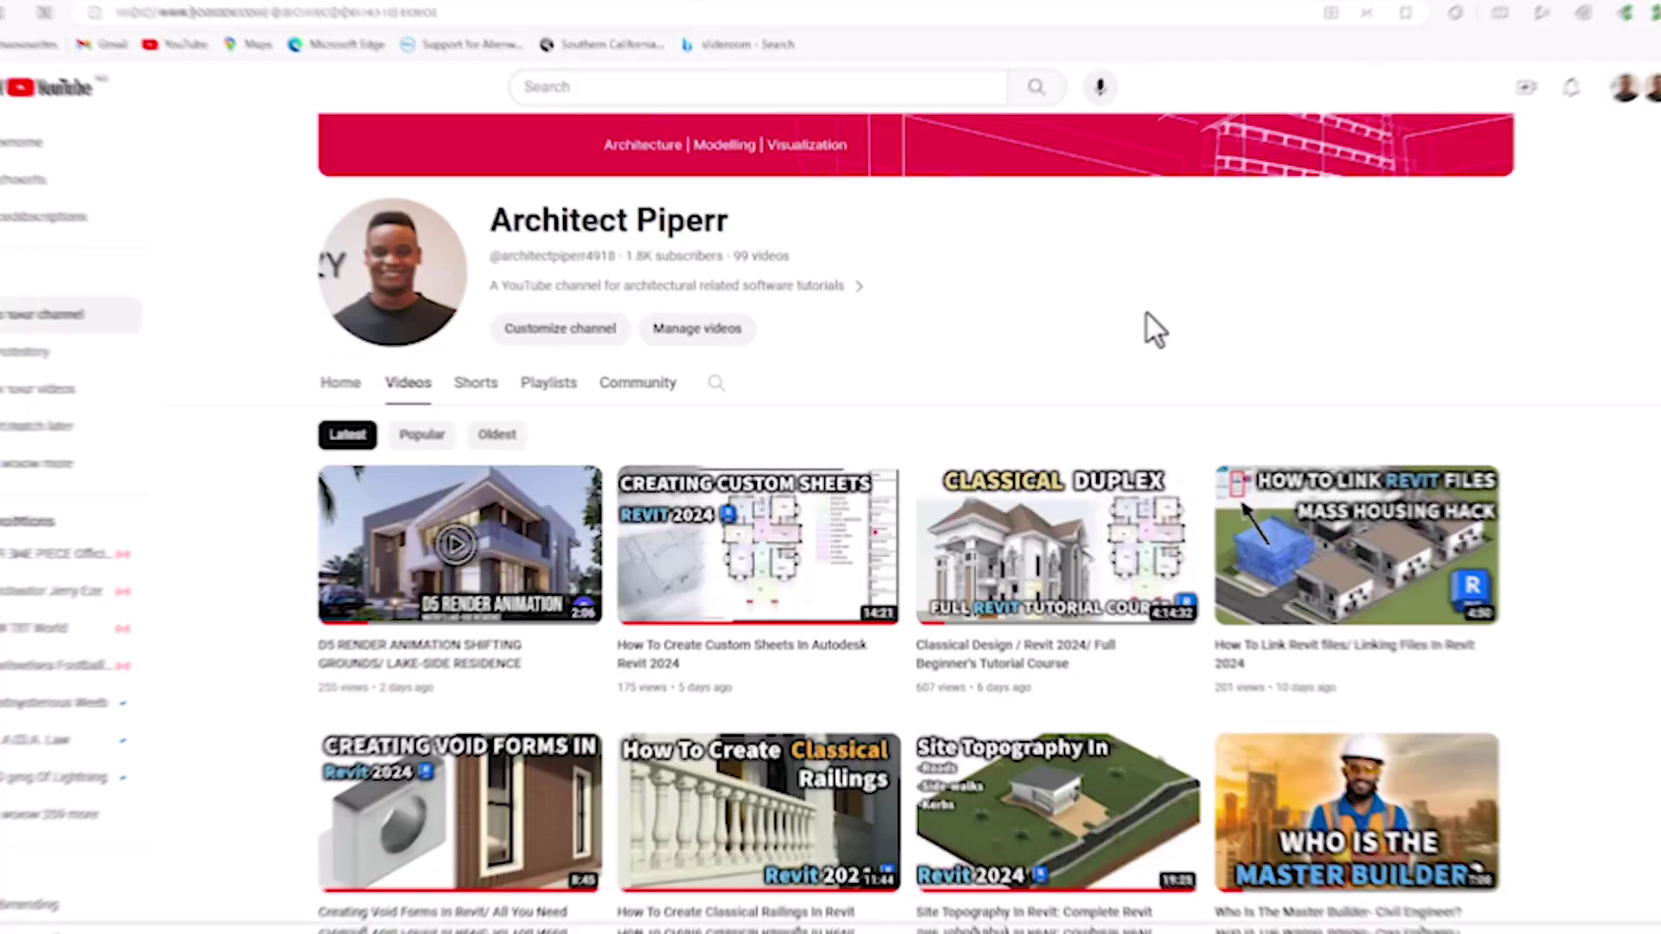
pyautogui.scroll(-3, 1151, 312)
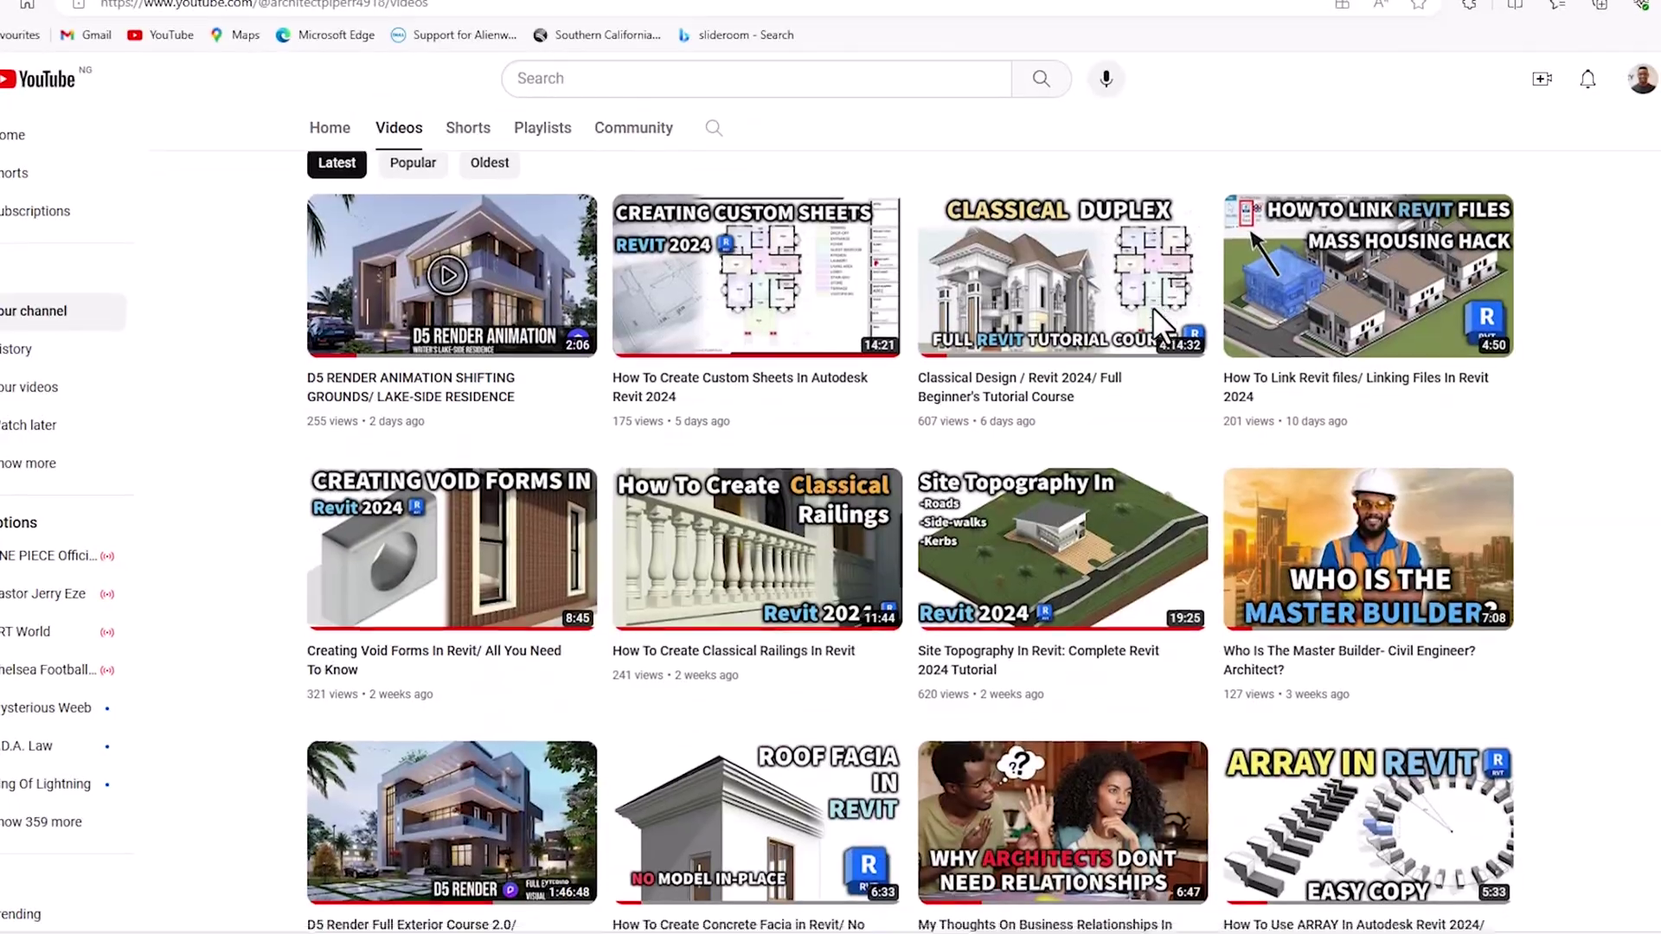
pyautogui.scroll(-13, 1153, 308)
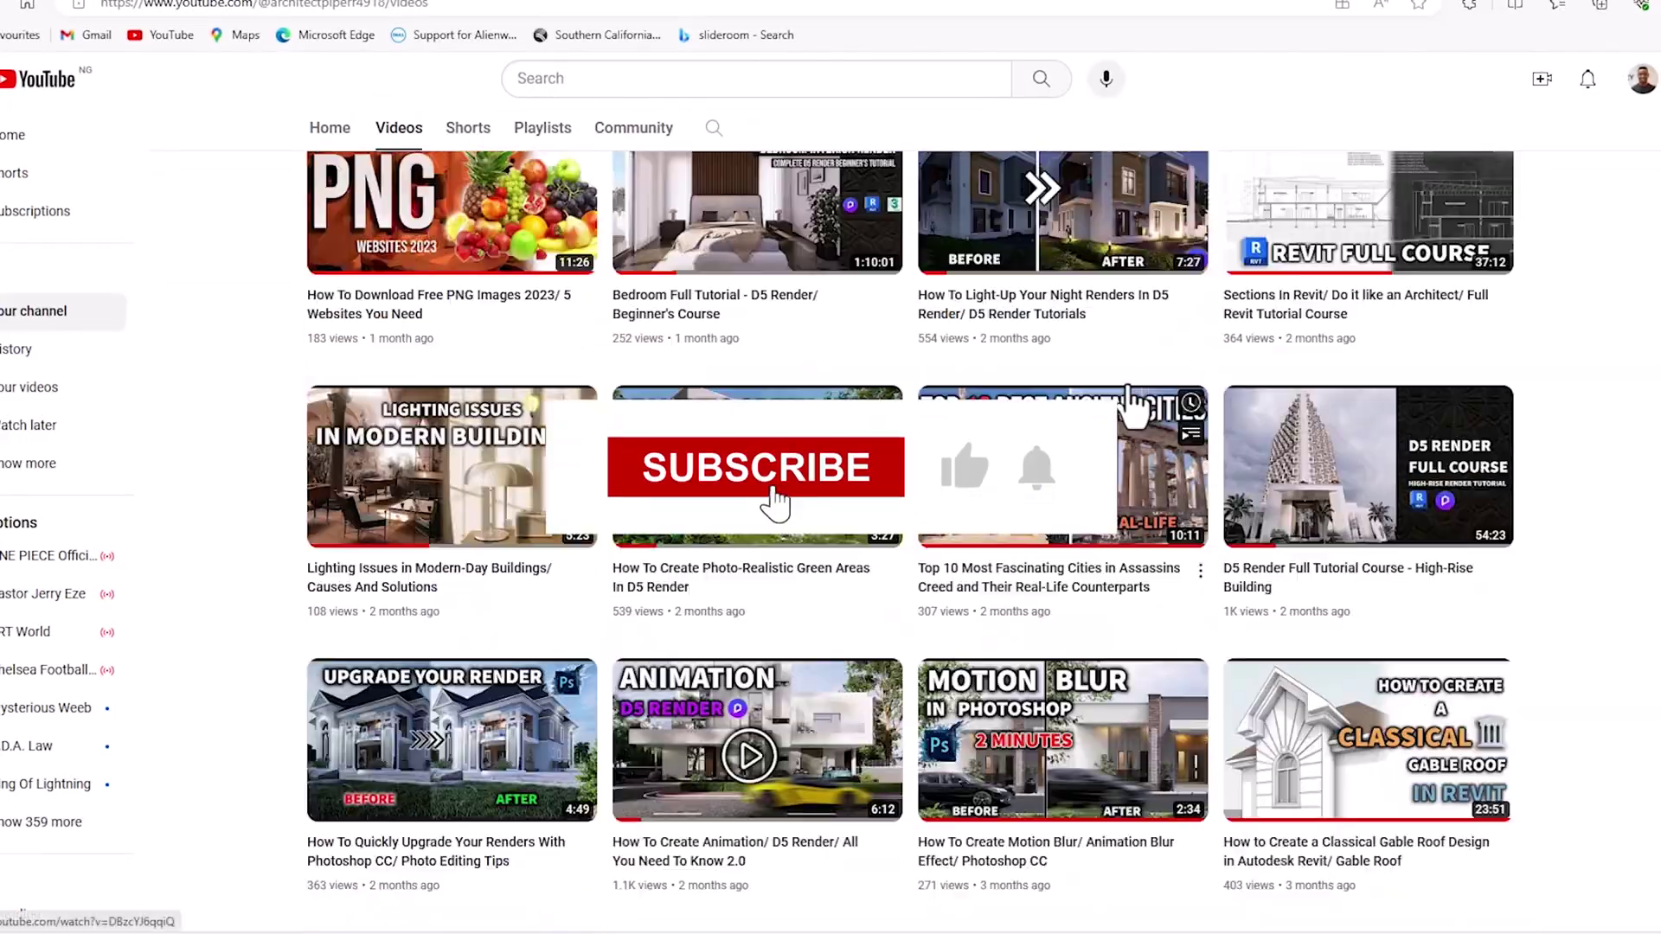
pyautogui.scroll(-15, 1133, 400)
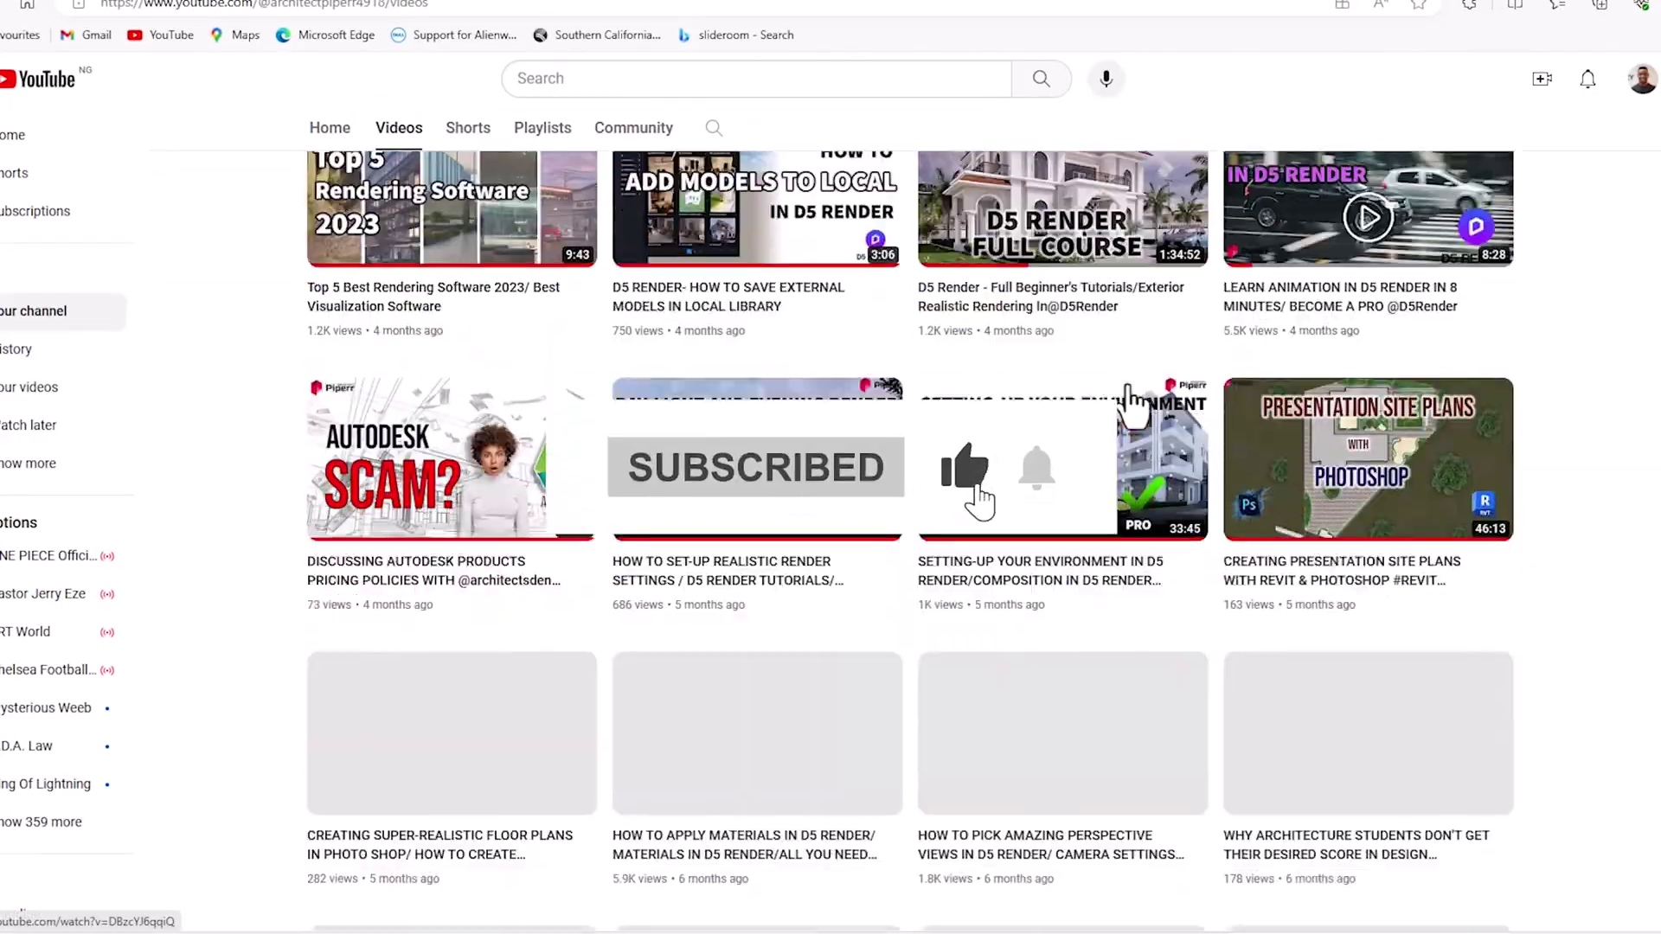
pyautogui.scroll(-13, 1133, 400)
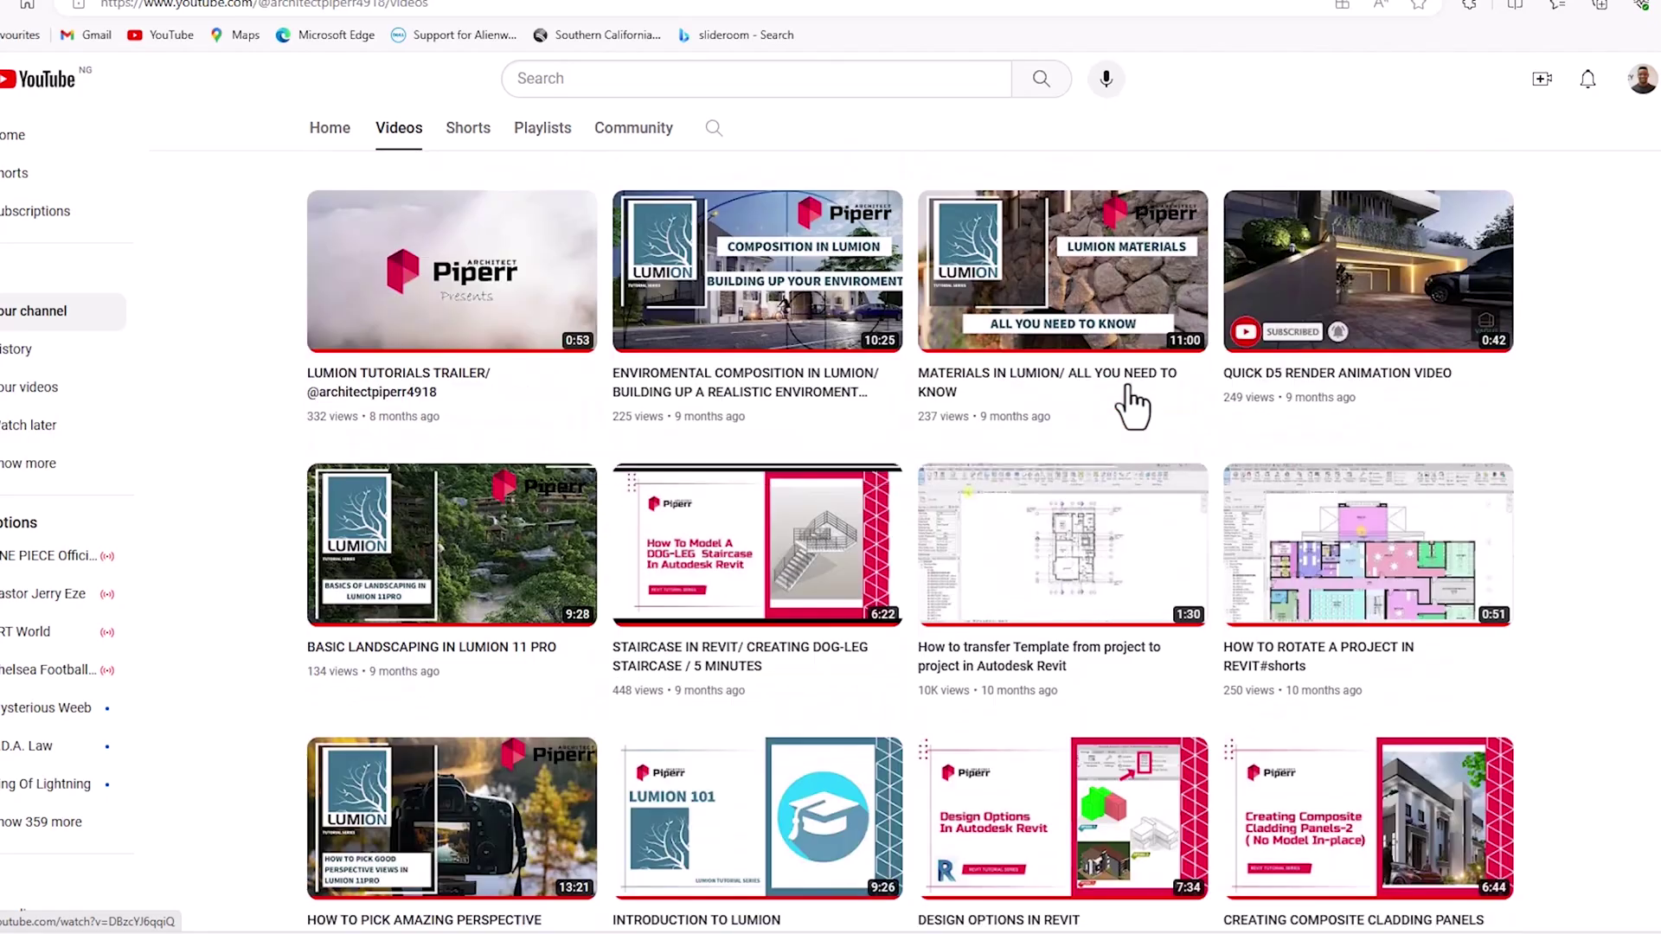
pyautogui.scroll(-10, 1133, 407)
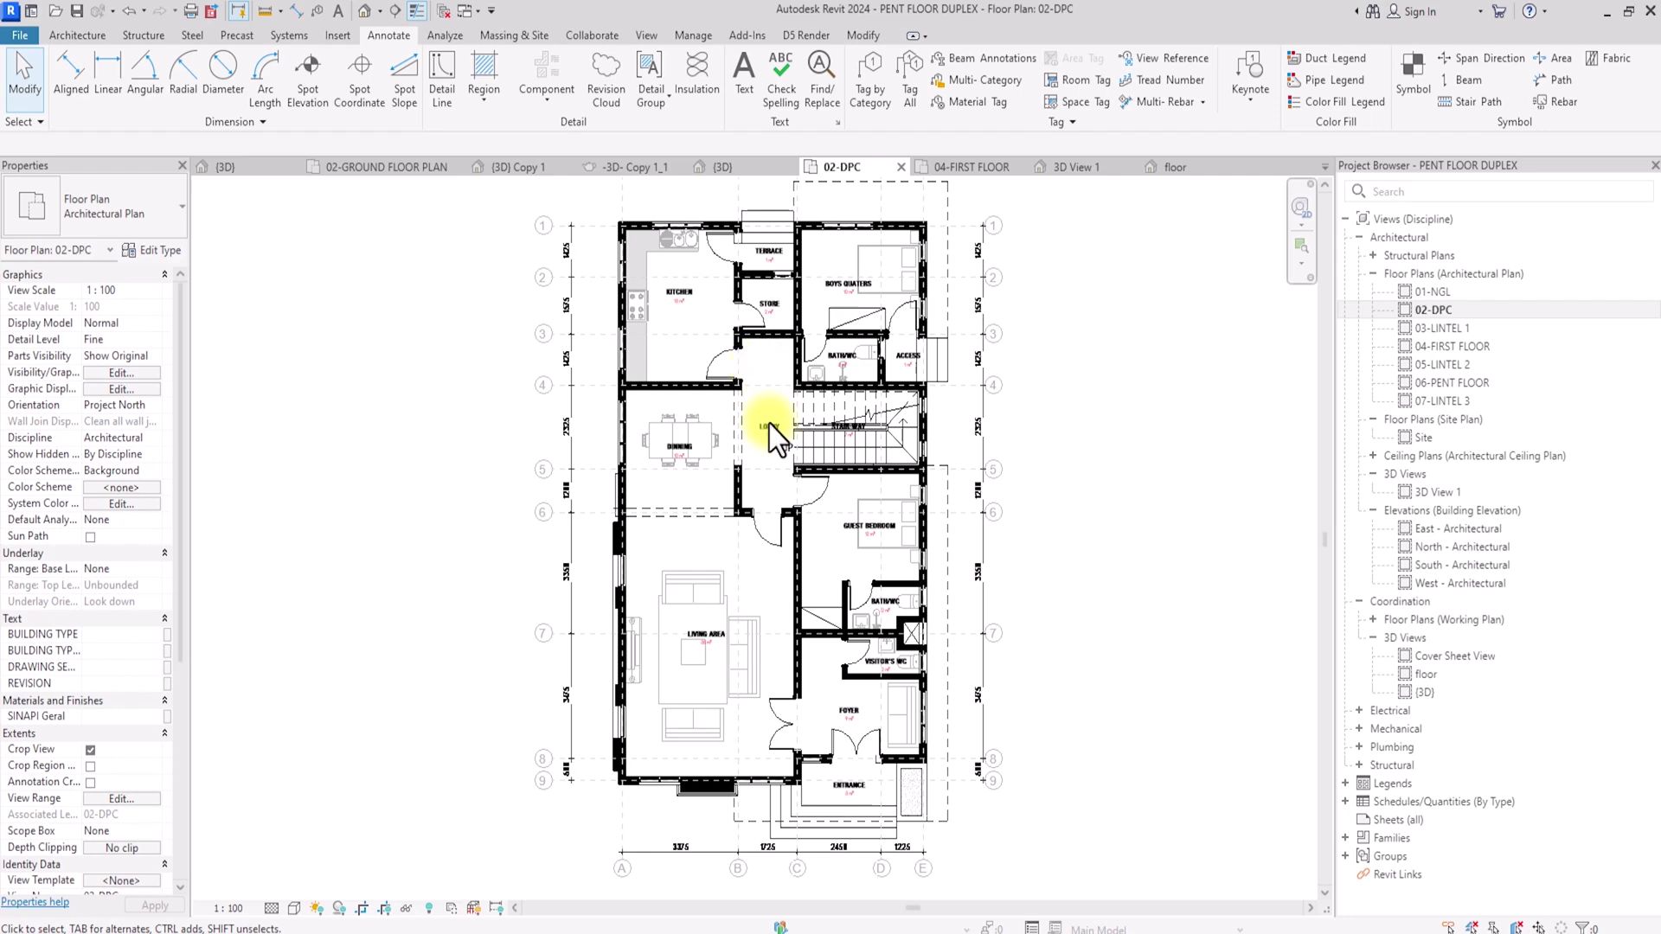
# - Open the room tag family of the LIVING AREA tag in the 02-DPC floor plan for editing
pyautogui.scroll(3, 771, 424)
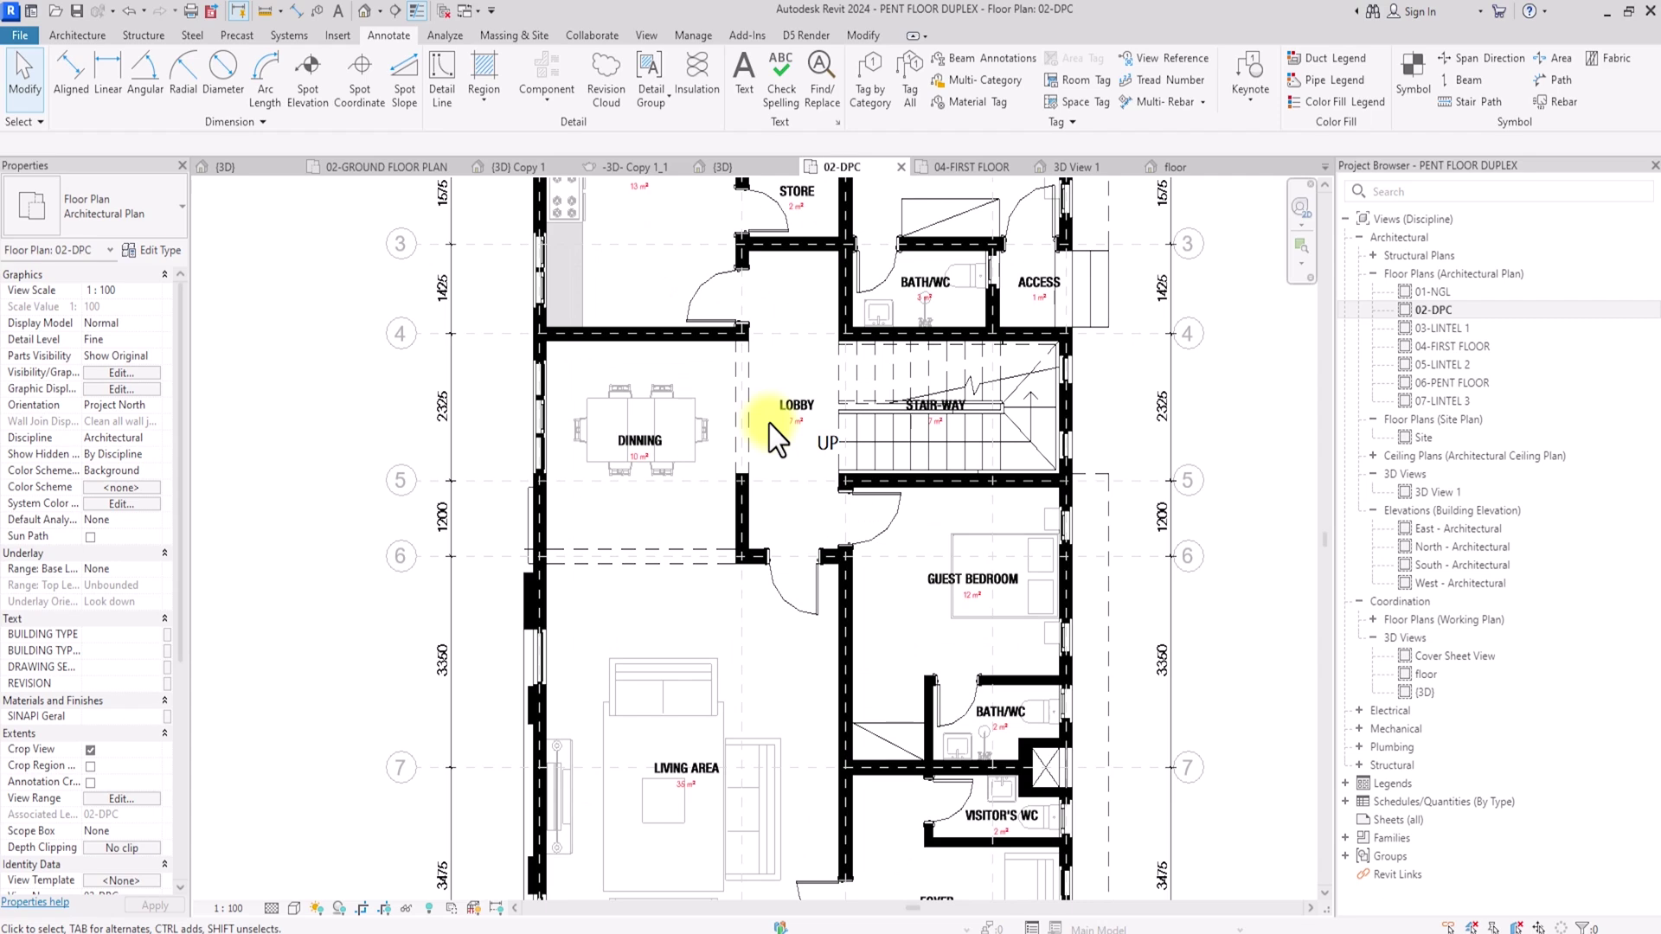
pyautogui.press('z')
pyautogui.press('f')
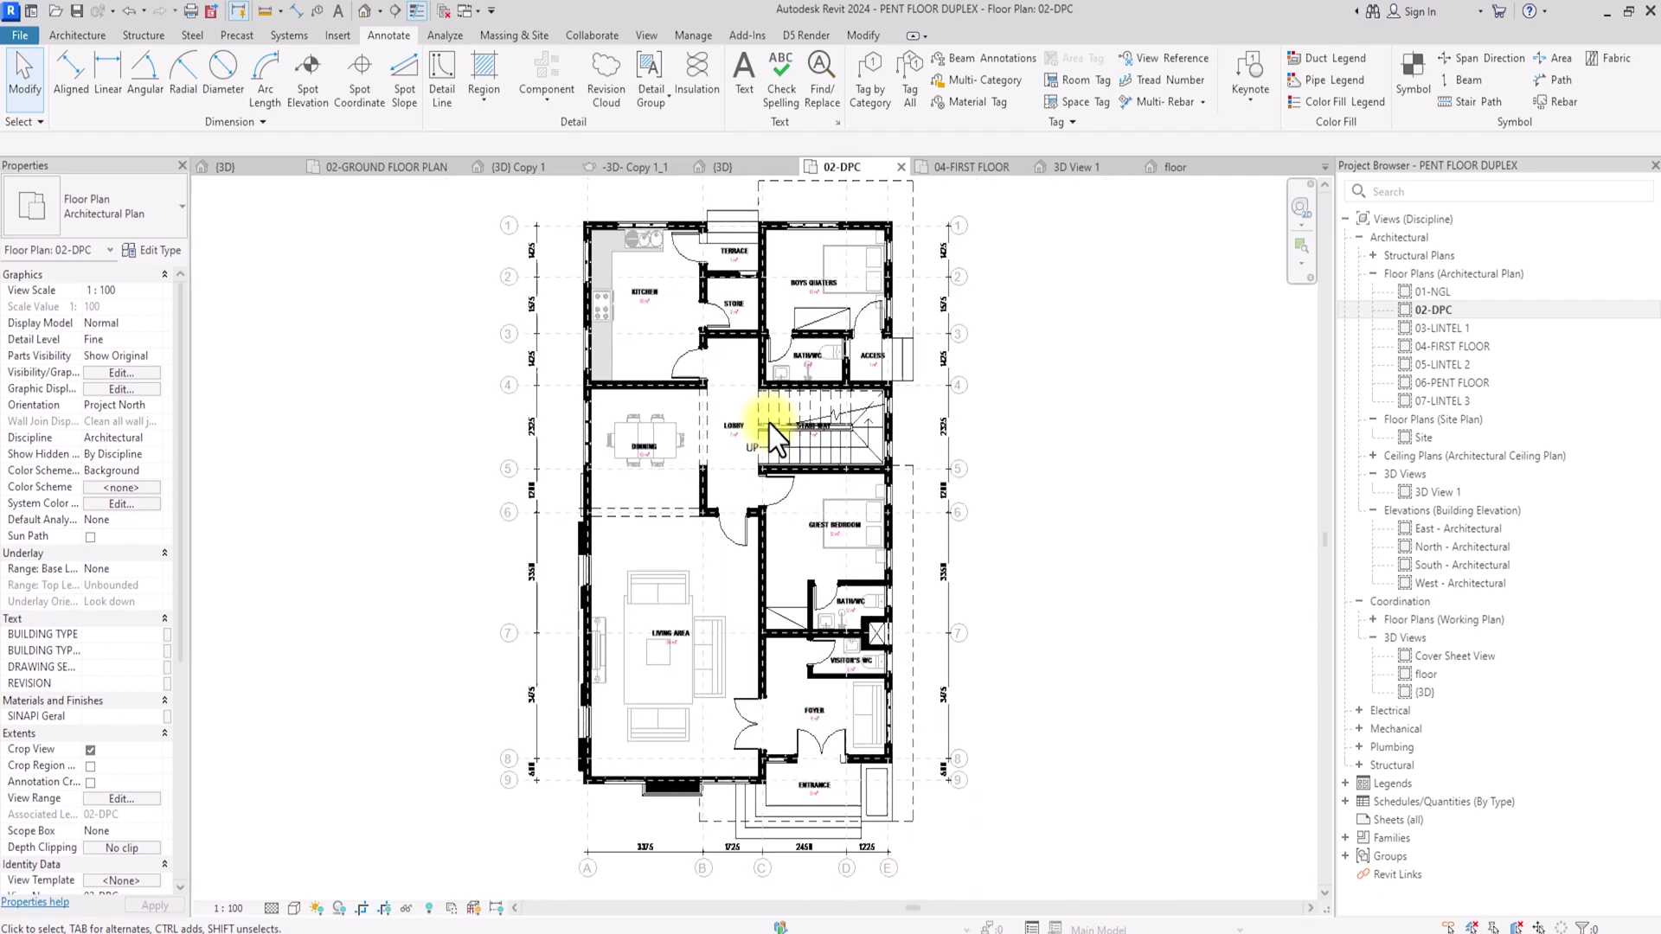
pyautogui.scroll(5, 770, 424)
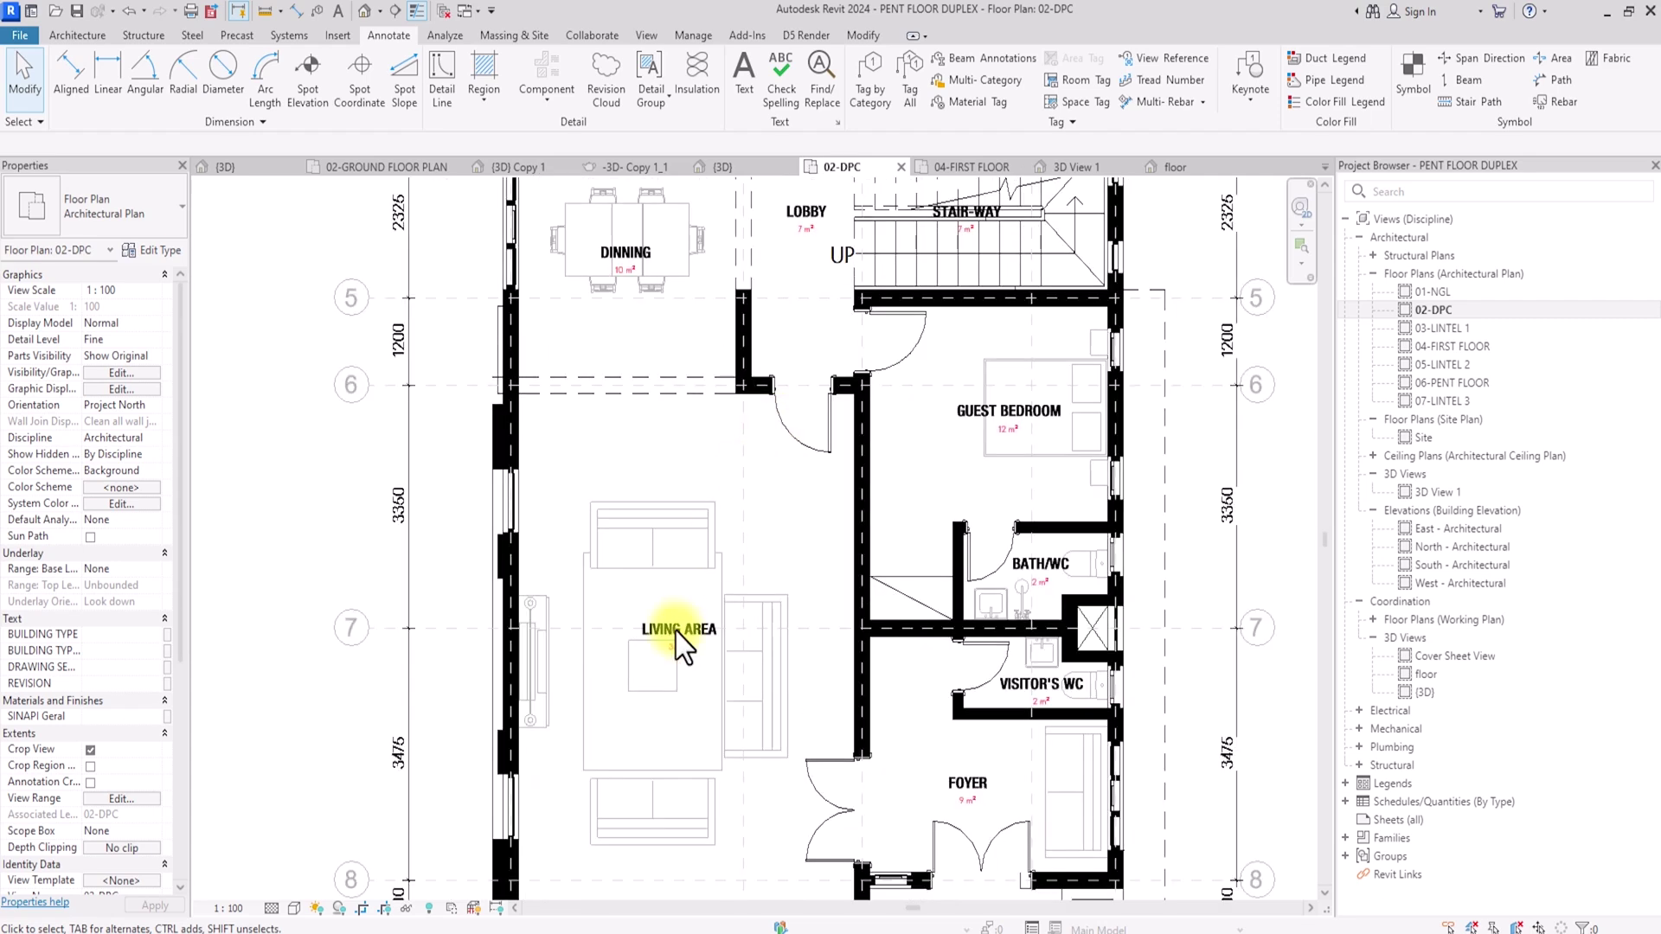
pyautogui.click(701, 636)
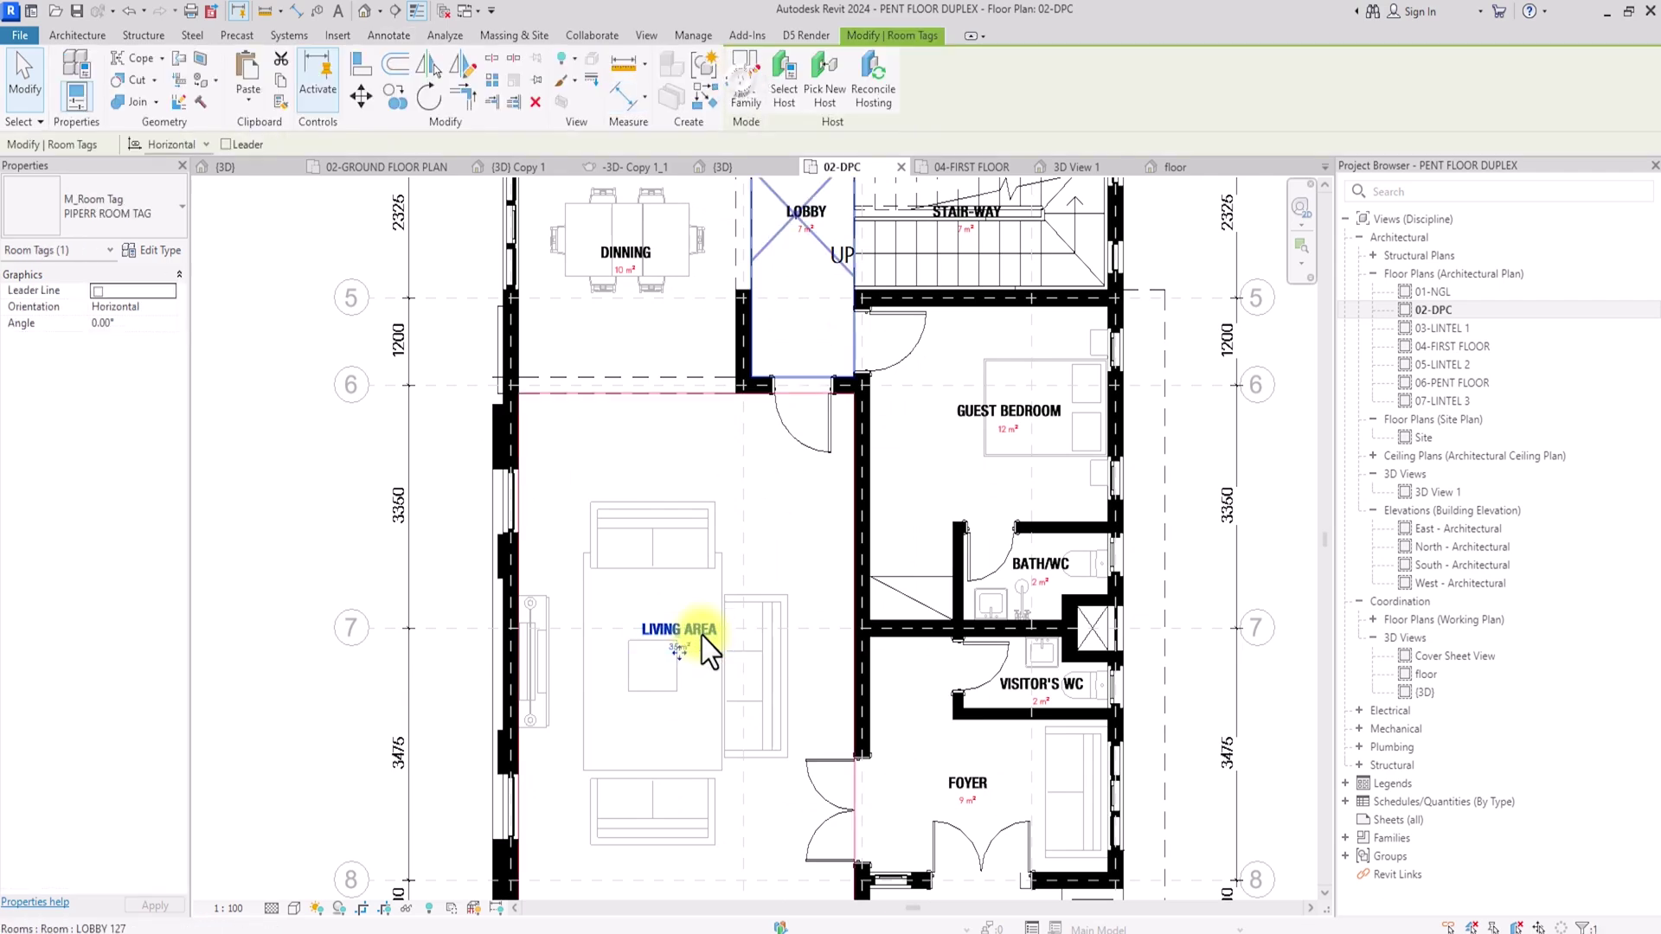
pyautogui.click(742, 82)
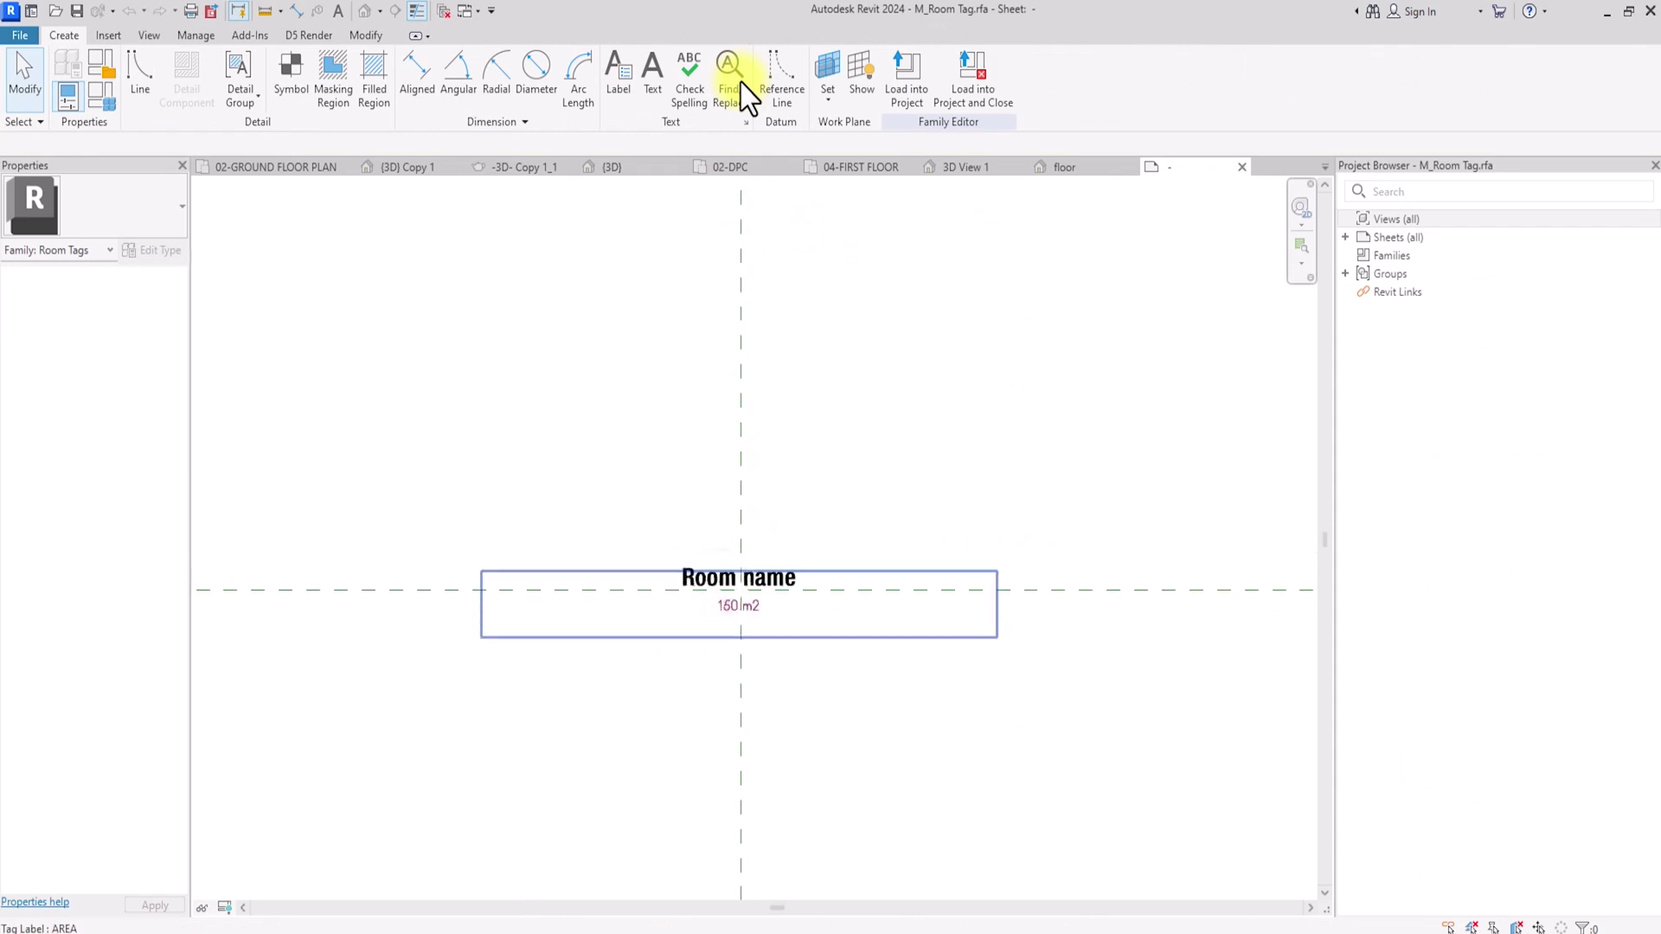
# - Set the text size of the Room name label's type to 2.2 mm
pyautogui.click(725, 597)
pyautogui.click(667, 566)
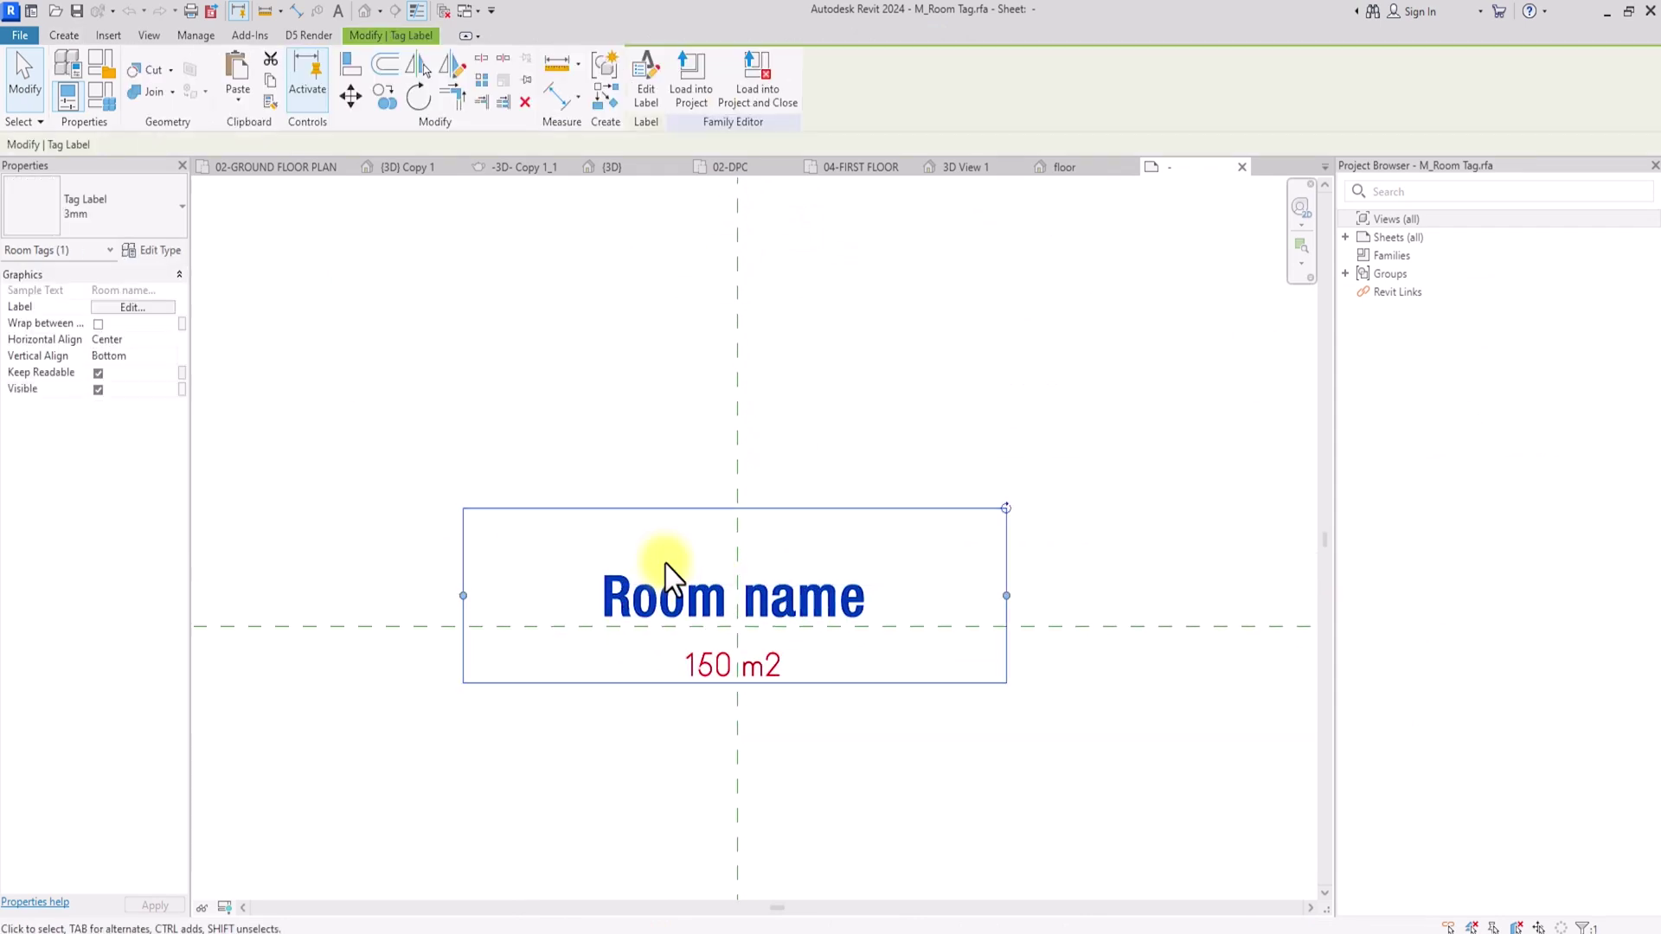
pyautogui.click(148, 251)
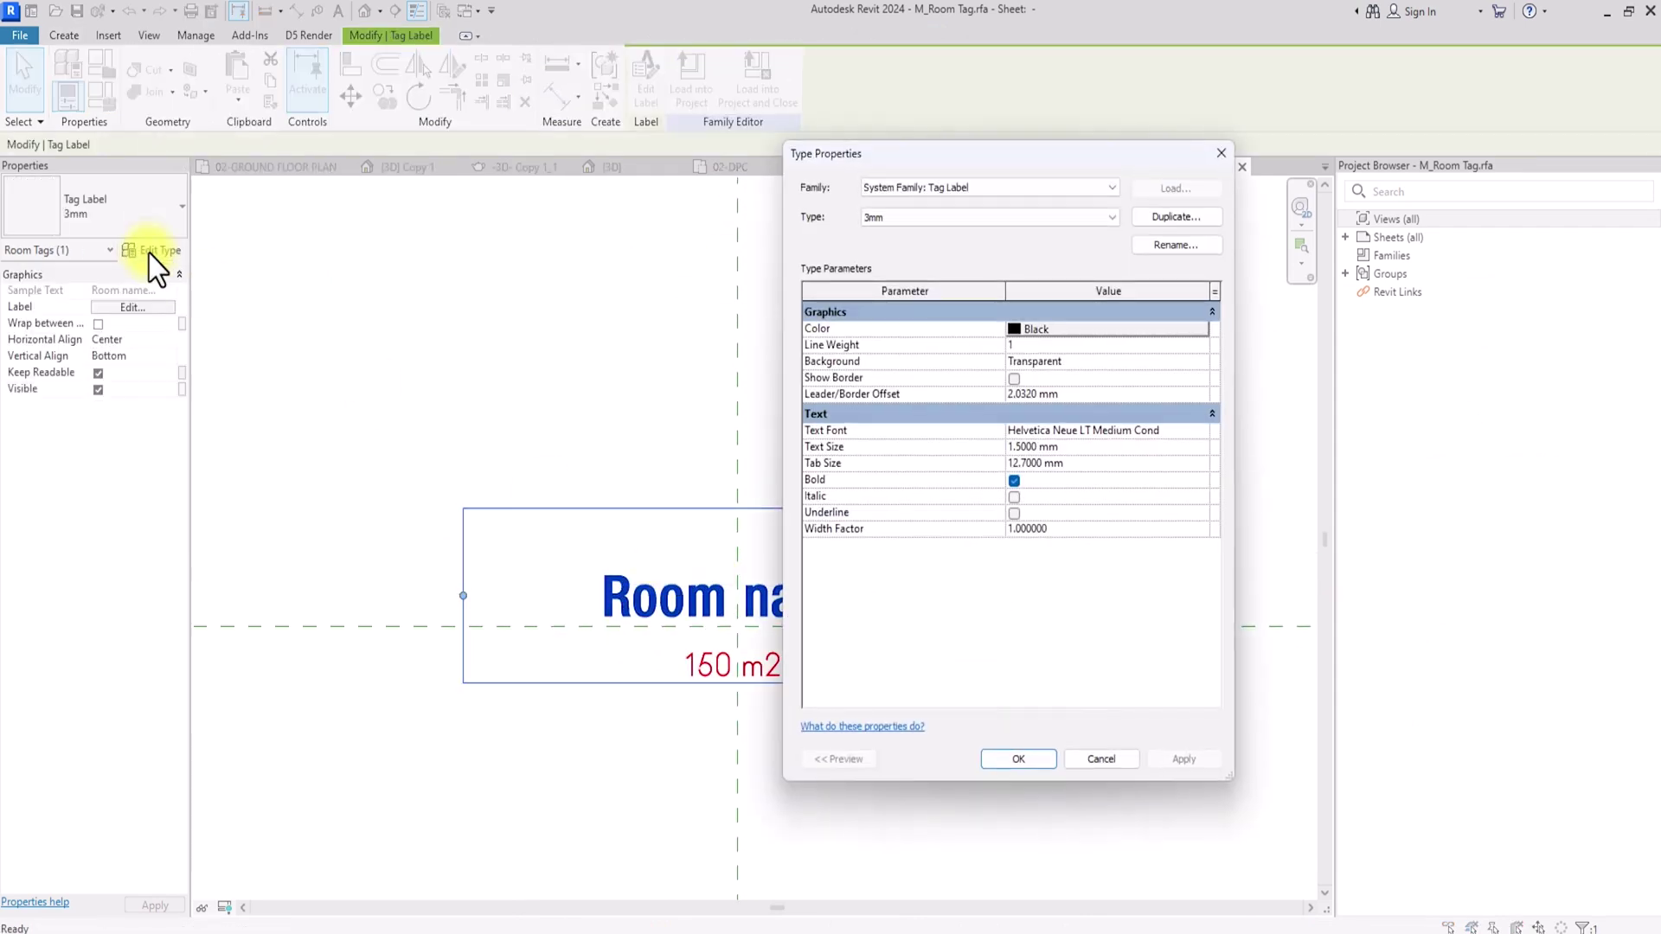
pyautogui.click(1086, 448)
pyautogui.write('2.2')
pyautogui.click(1003, 768)
pyautogui.click(910, 777)
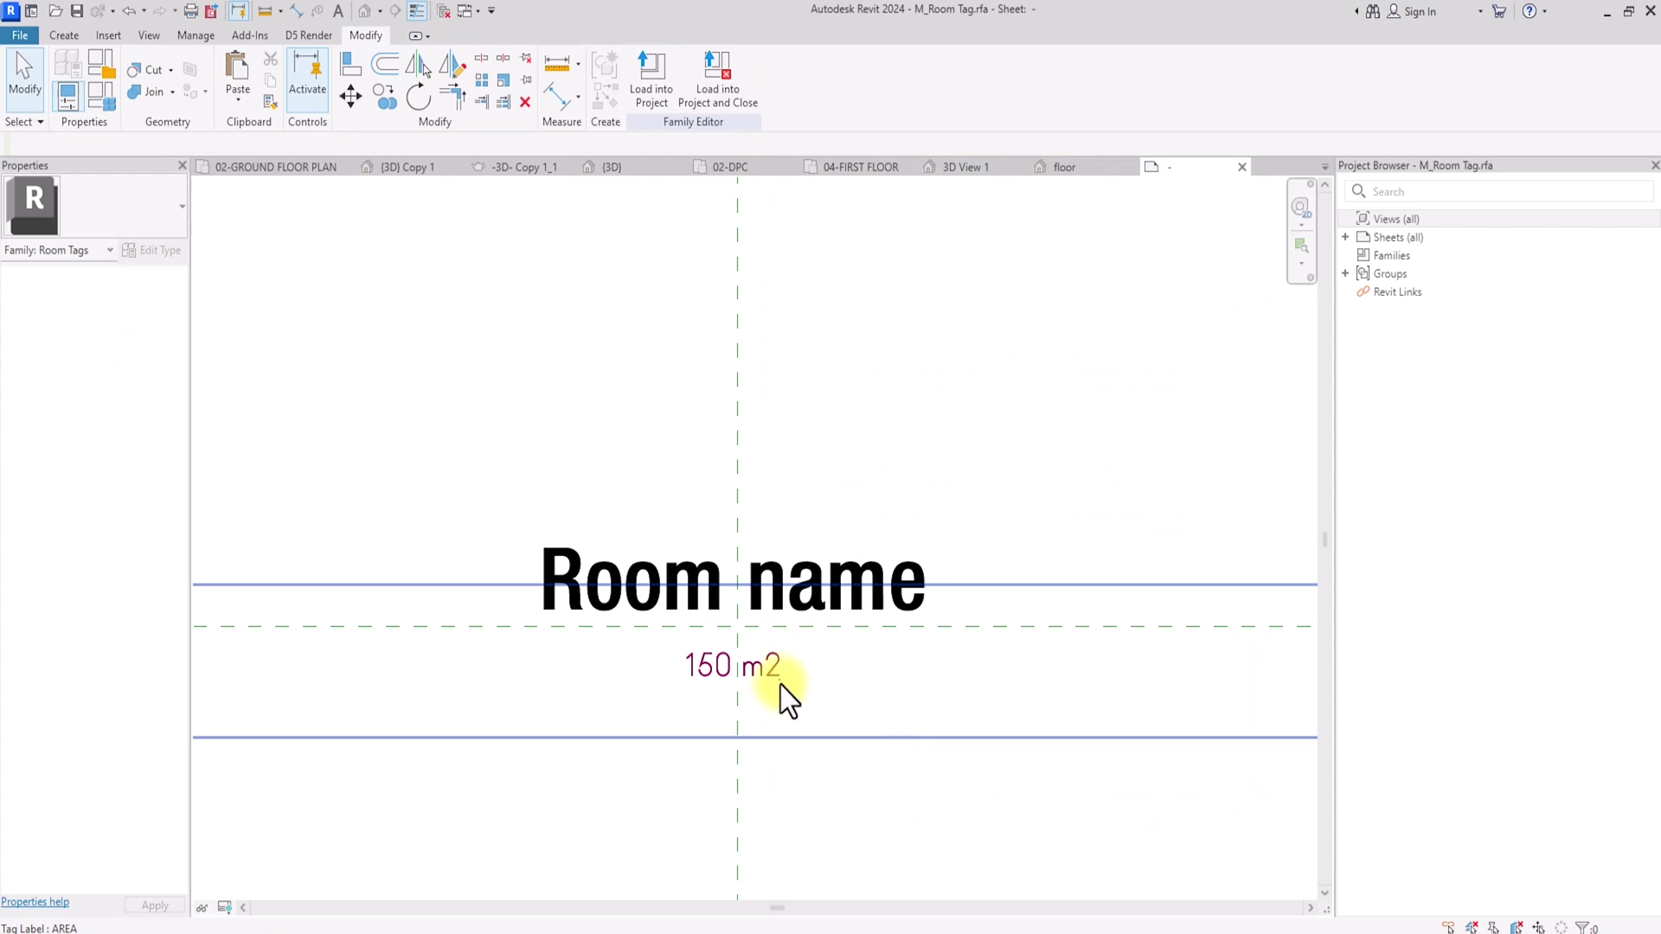
# - Move the area label slightly further below the room name and set its type's text size to 1.5 mm
pyautogui.moveTo(780, 685); pyautogui.dragTo(775, 719)
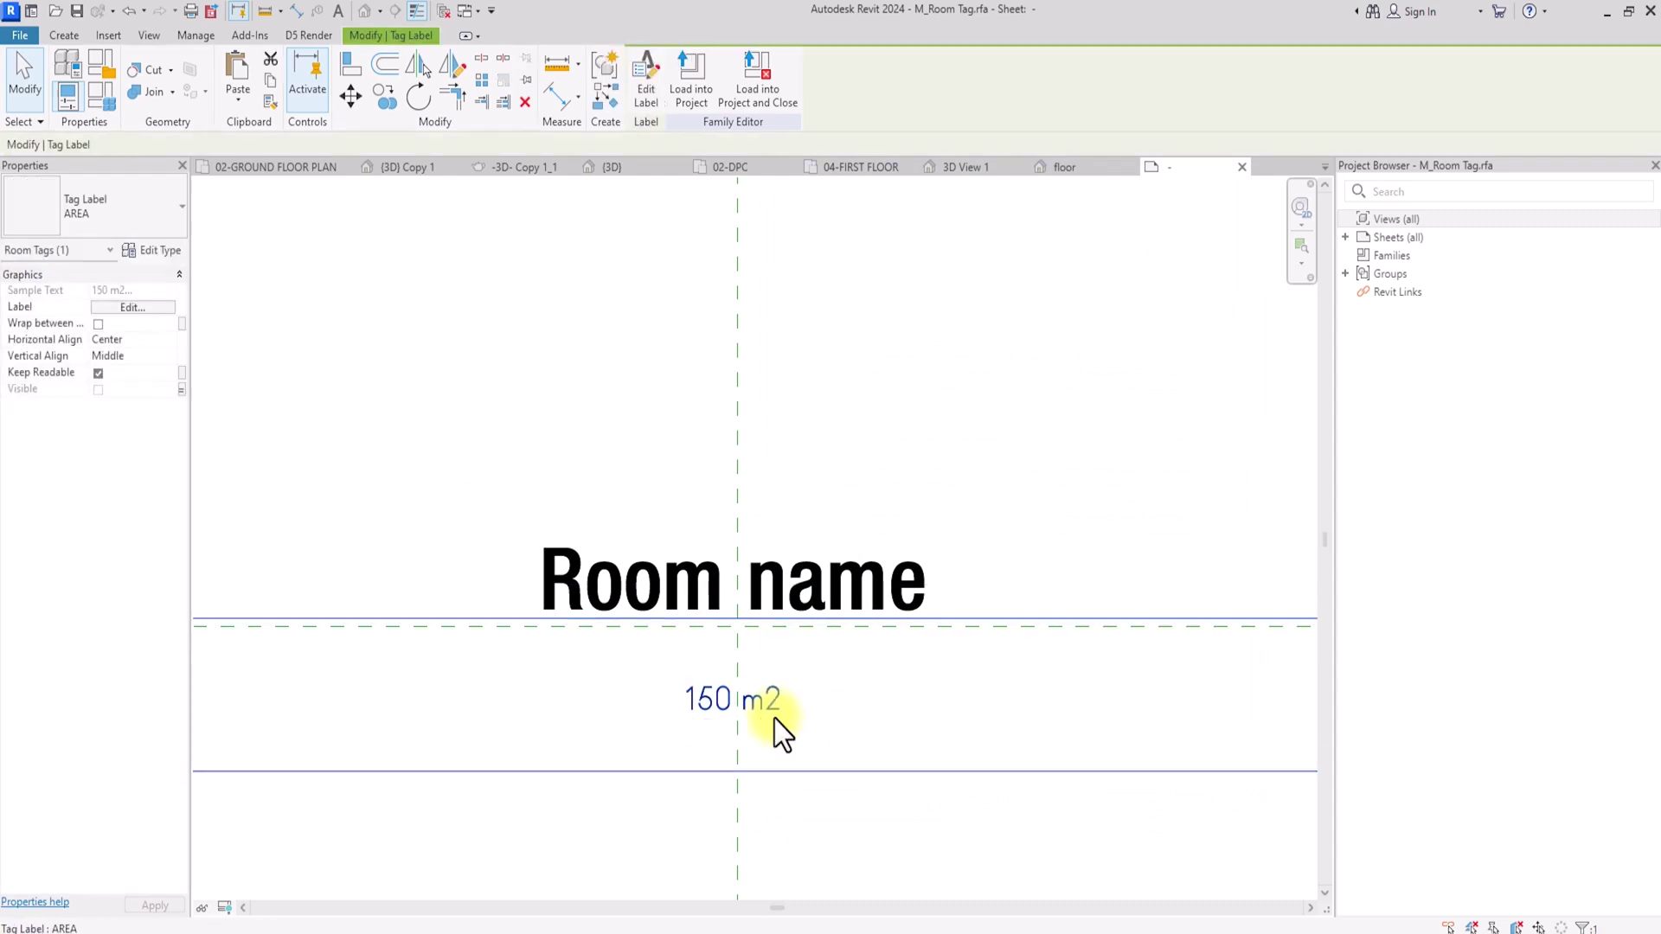
pyautogui.click(155, 249)
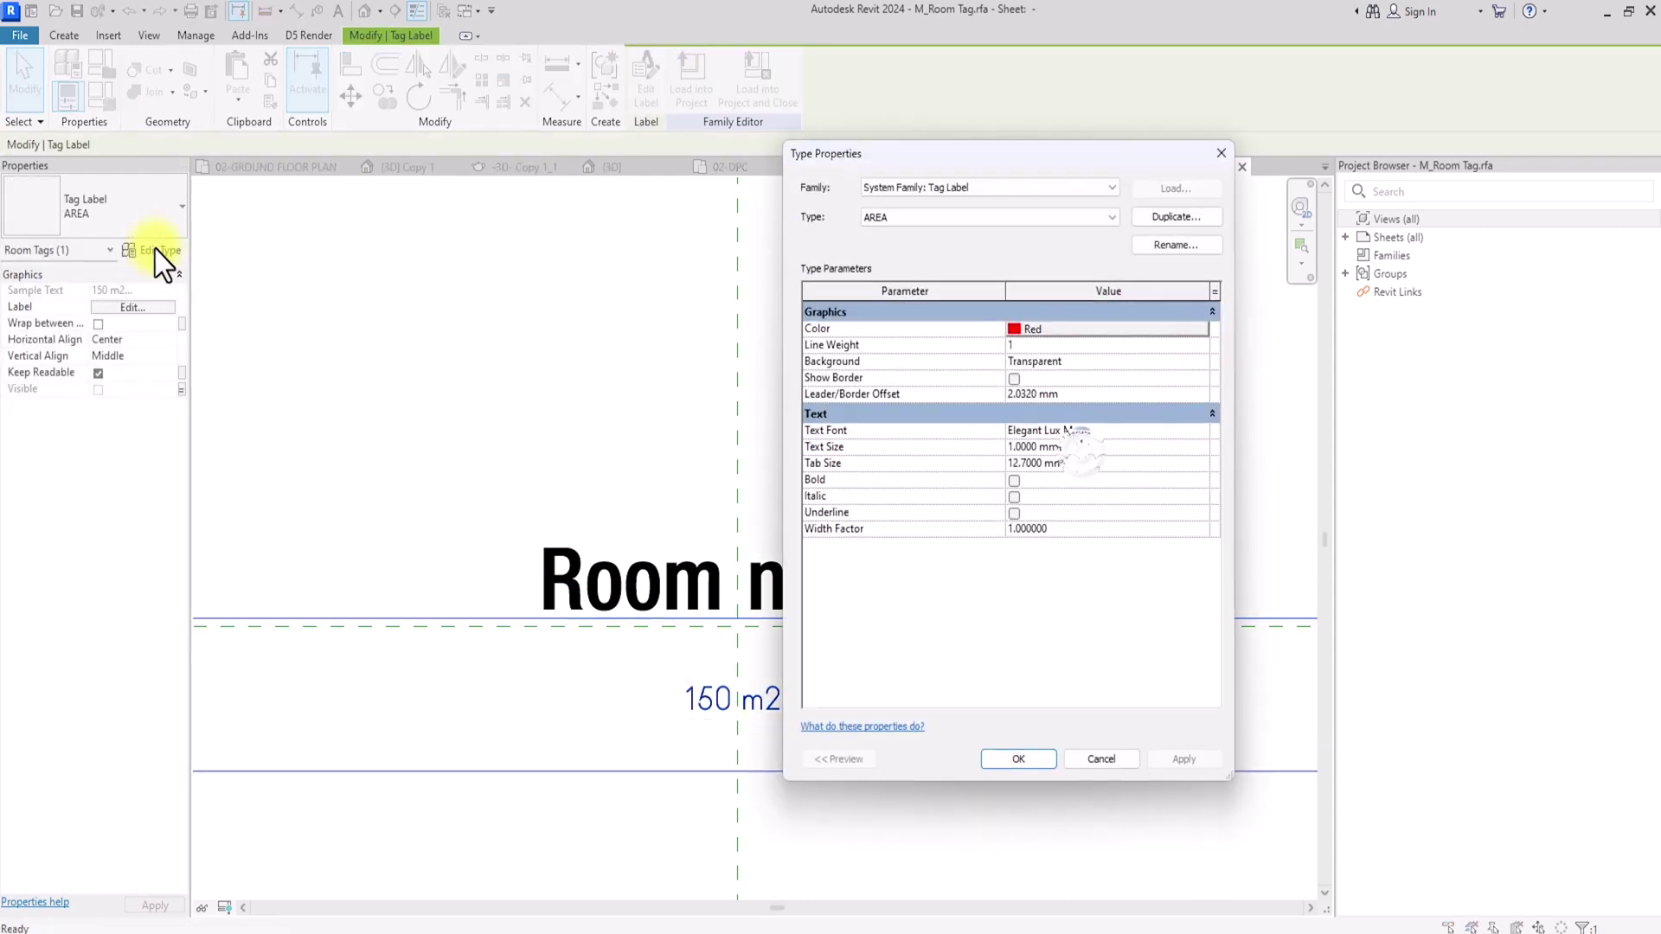
pyautogui.click(1084, 451)
pyautogui.write('1.5')
pyautogui.click(1006, 761)
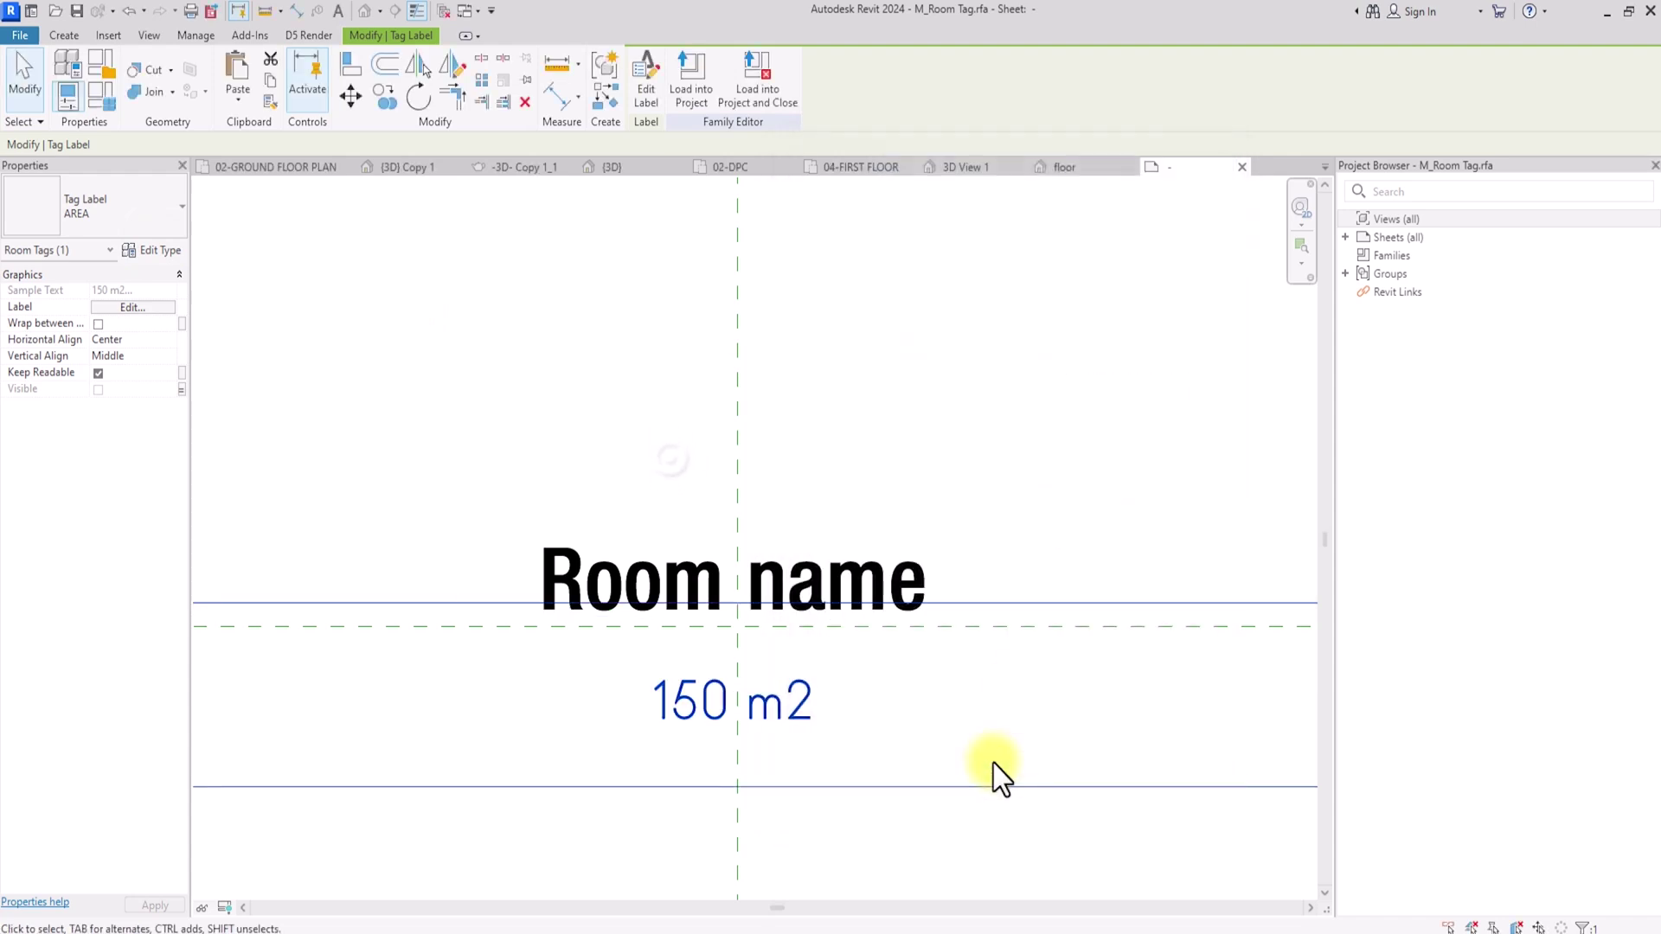
pyautogui.click(671, 461)
pyautogui.scroll(-2, 672, 461)
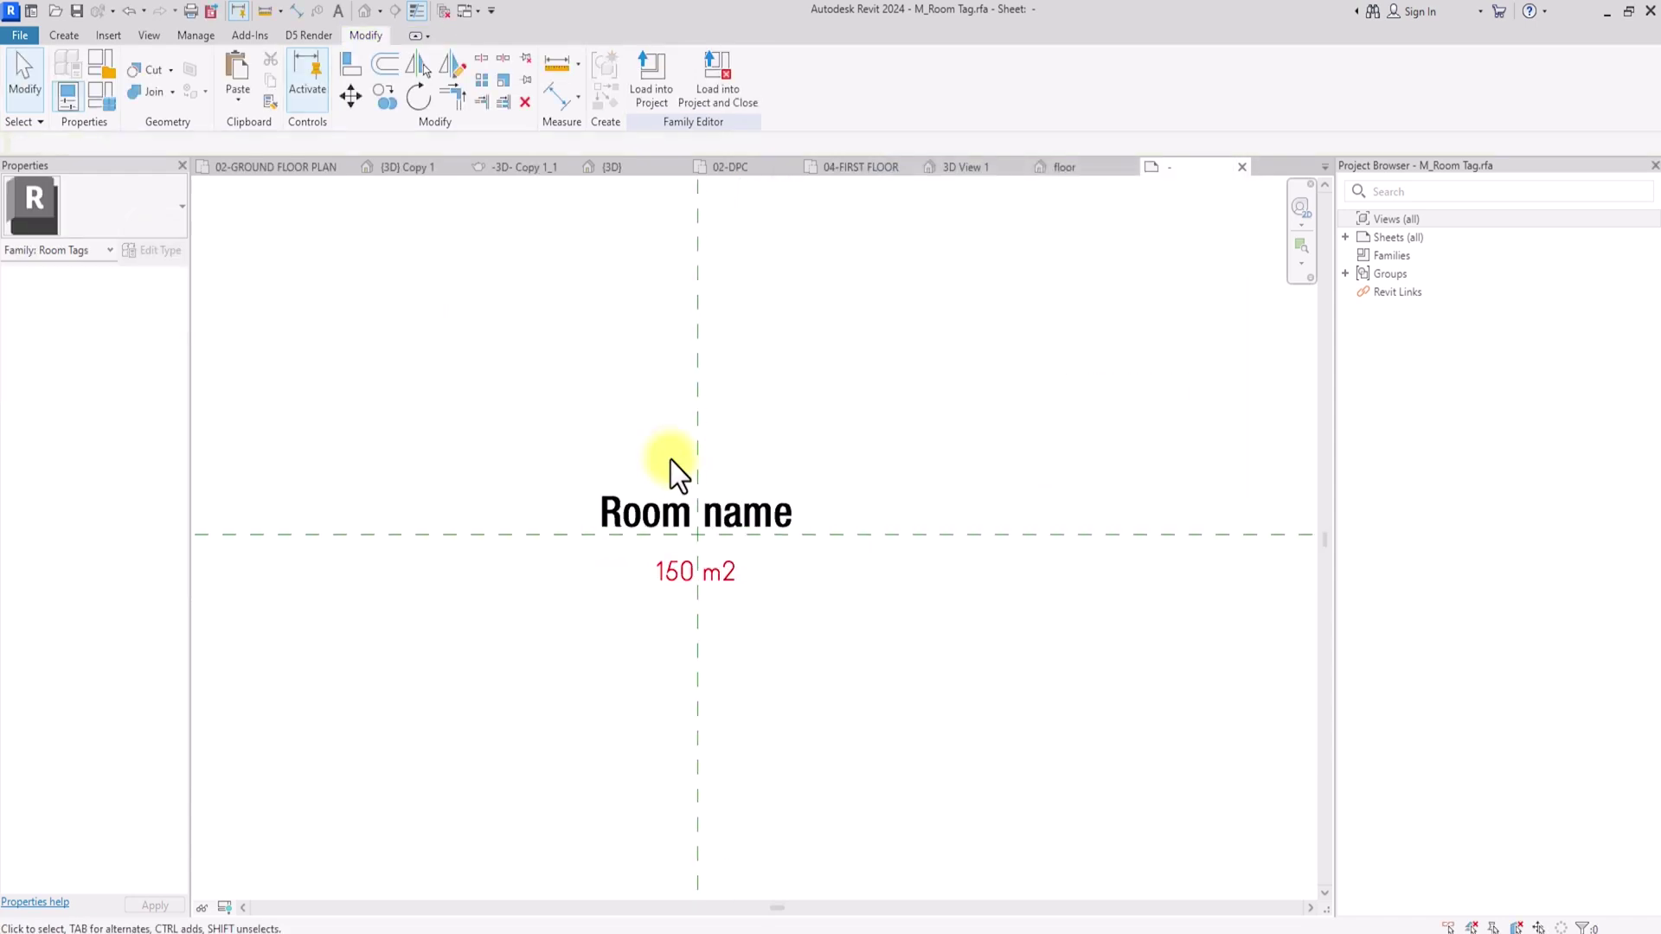
# - Load the tag family into PENT FLOOR DUPLEX.rvt and close it unsaved, overwriting the existing version and its parameter values
pyautogui.click(720, 91)
pyautogui.click(717, 393)
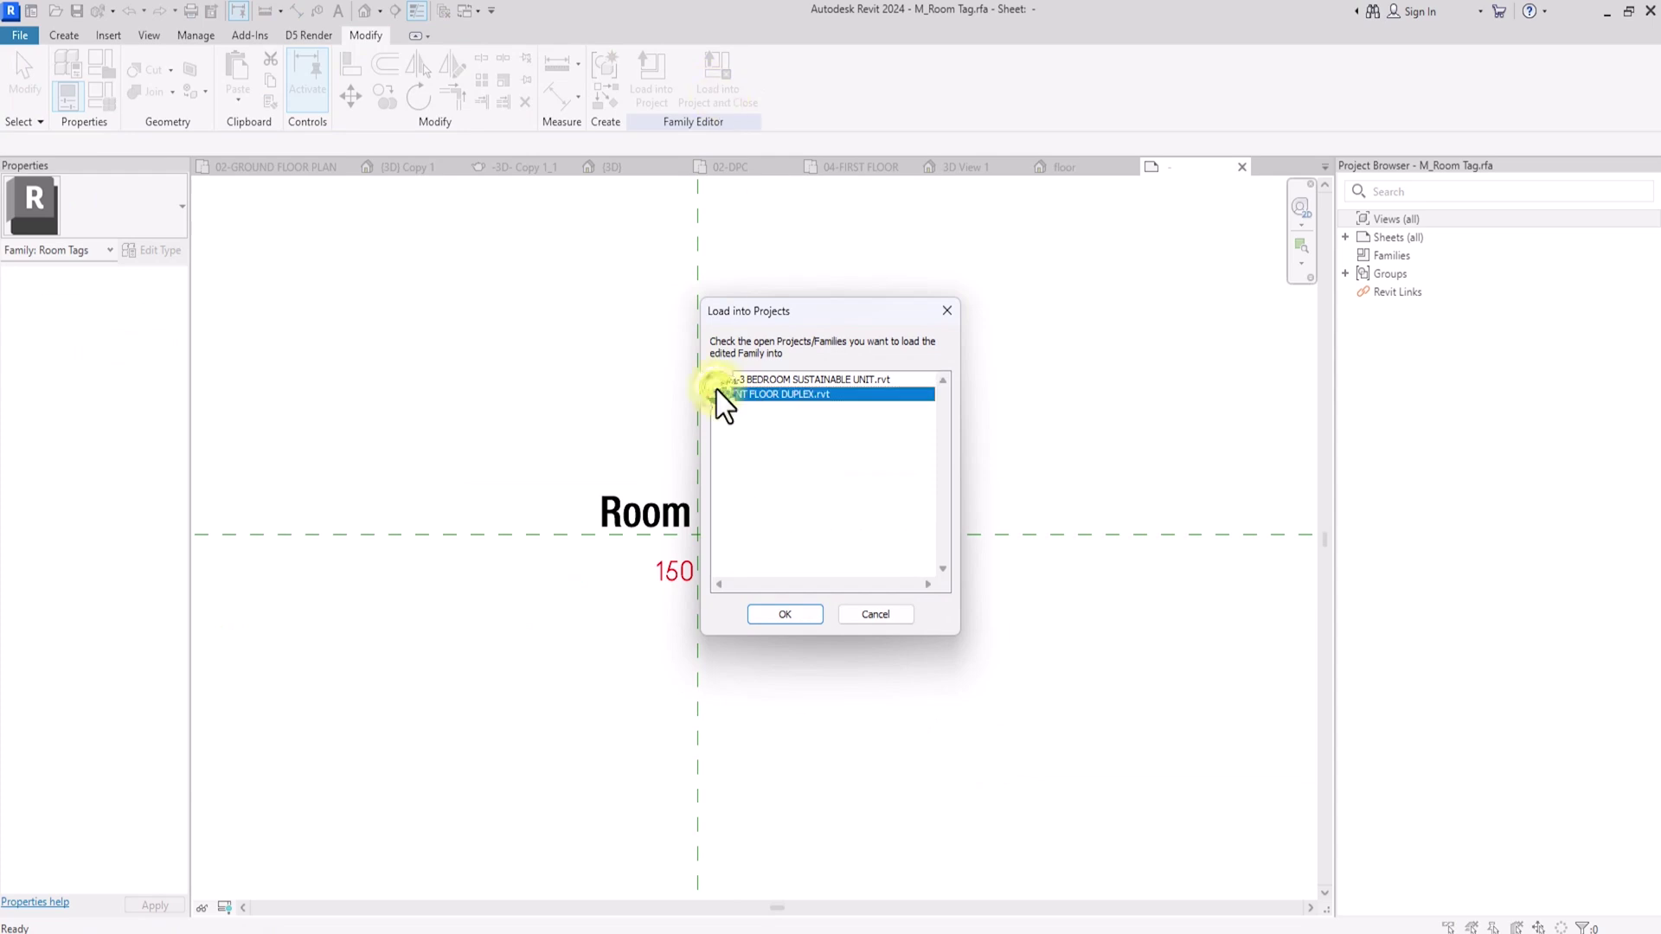
pyautogui.click(791, 614)
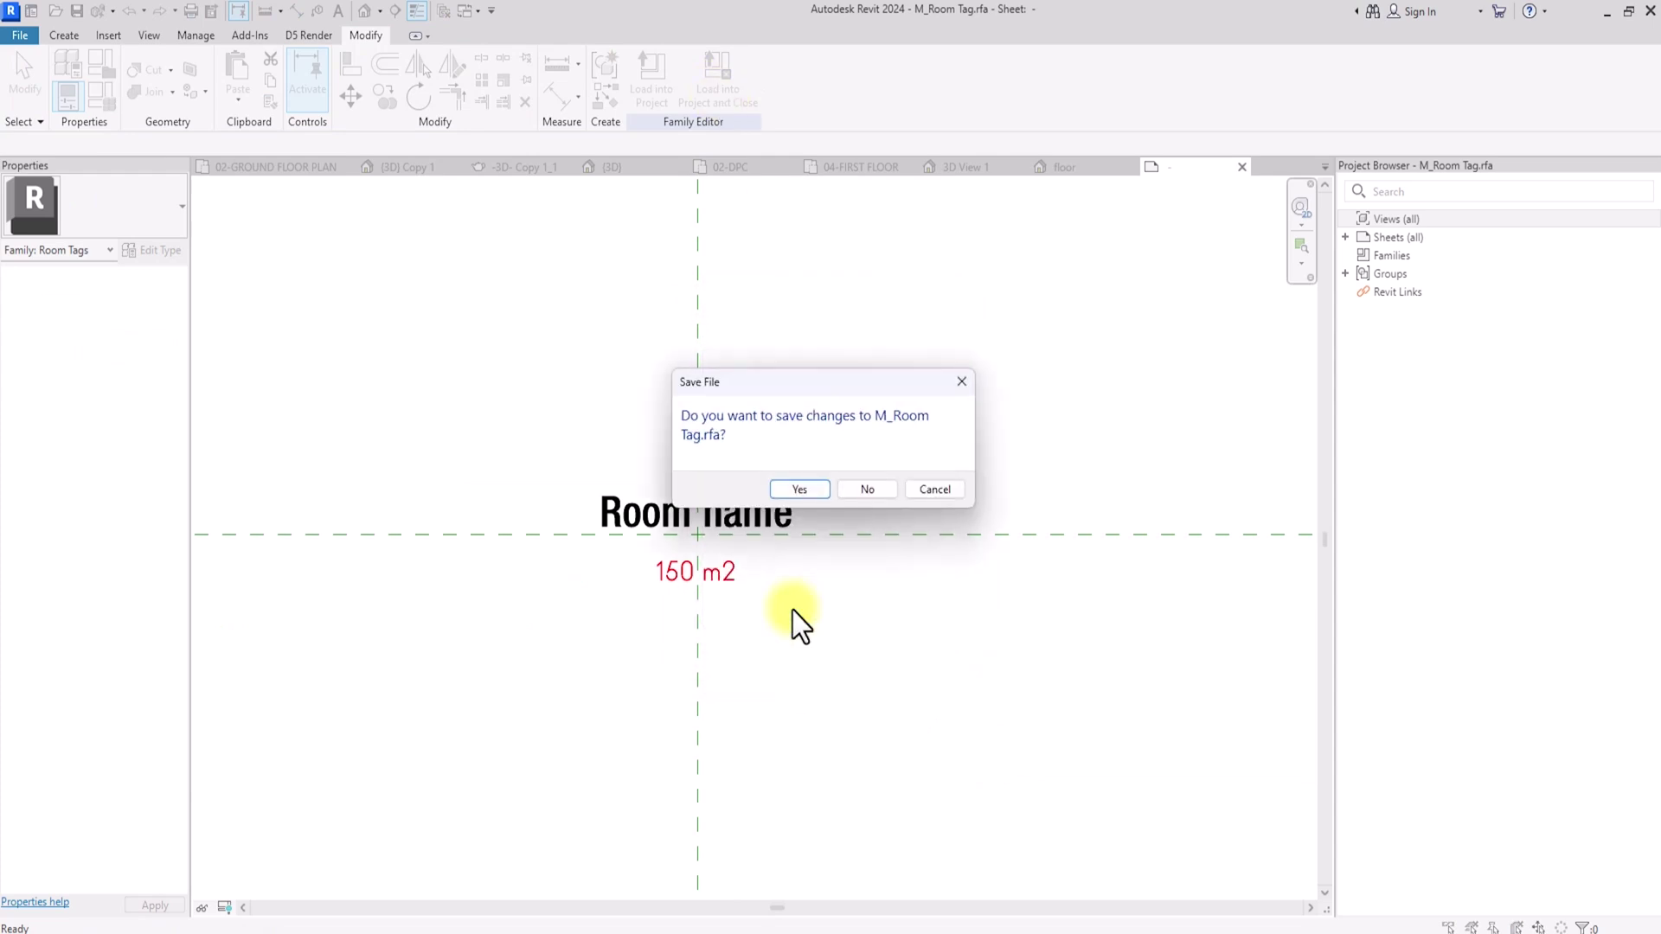
pyautogui.click(863, 491)
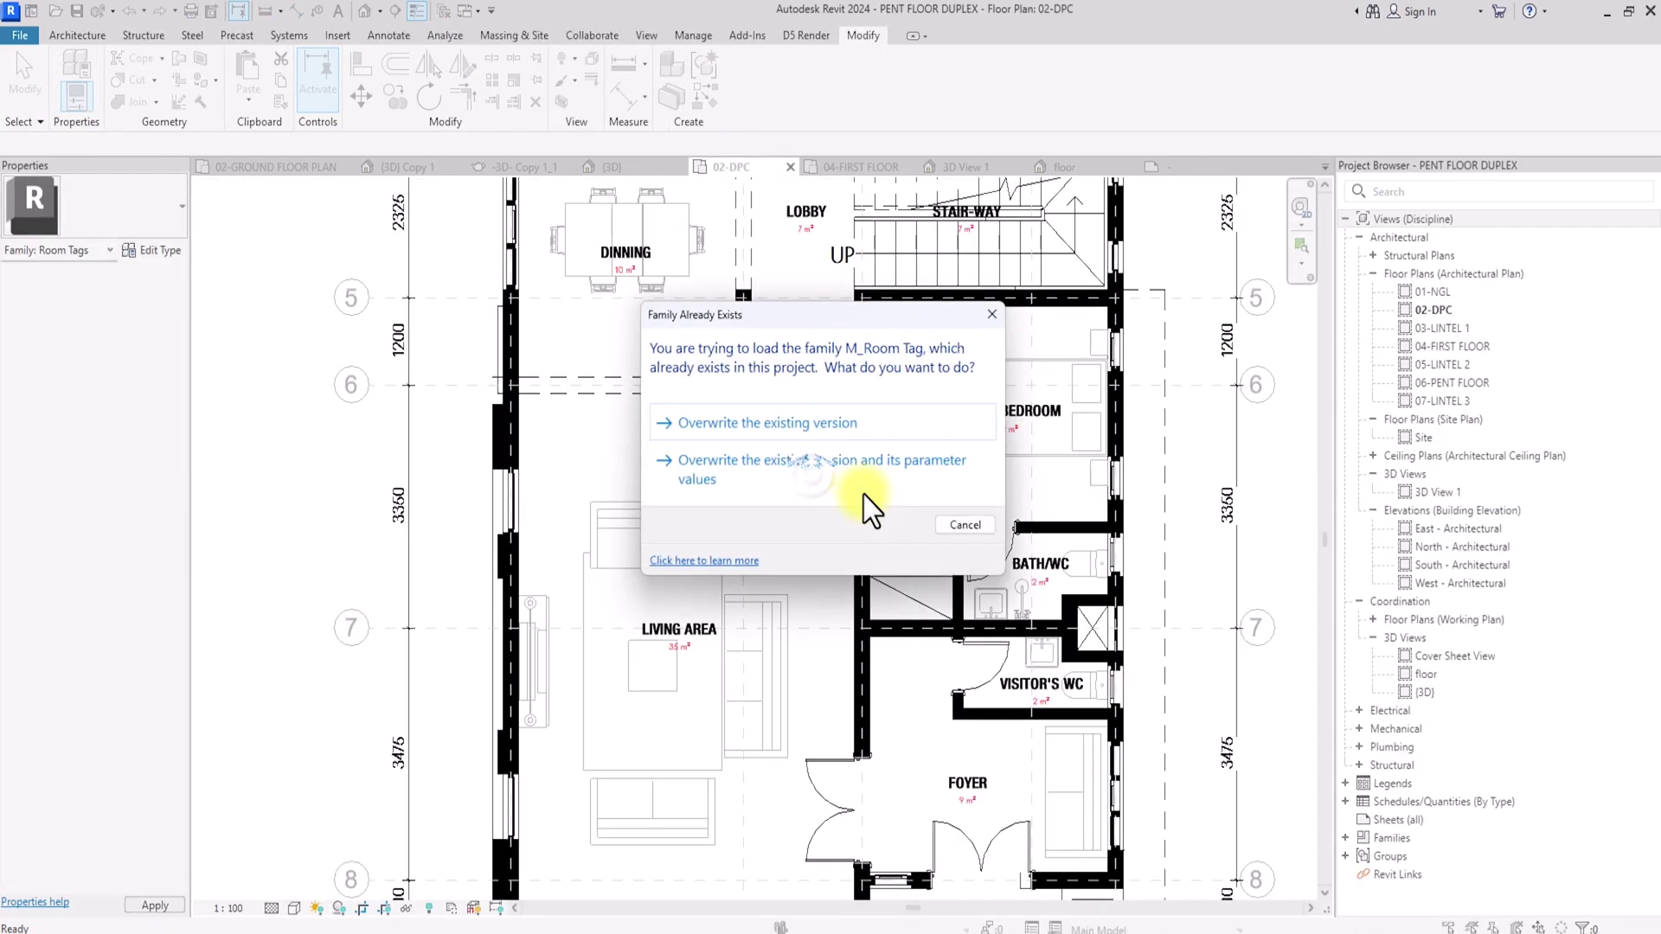
pyautogui.click(811, 476)
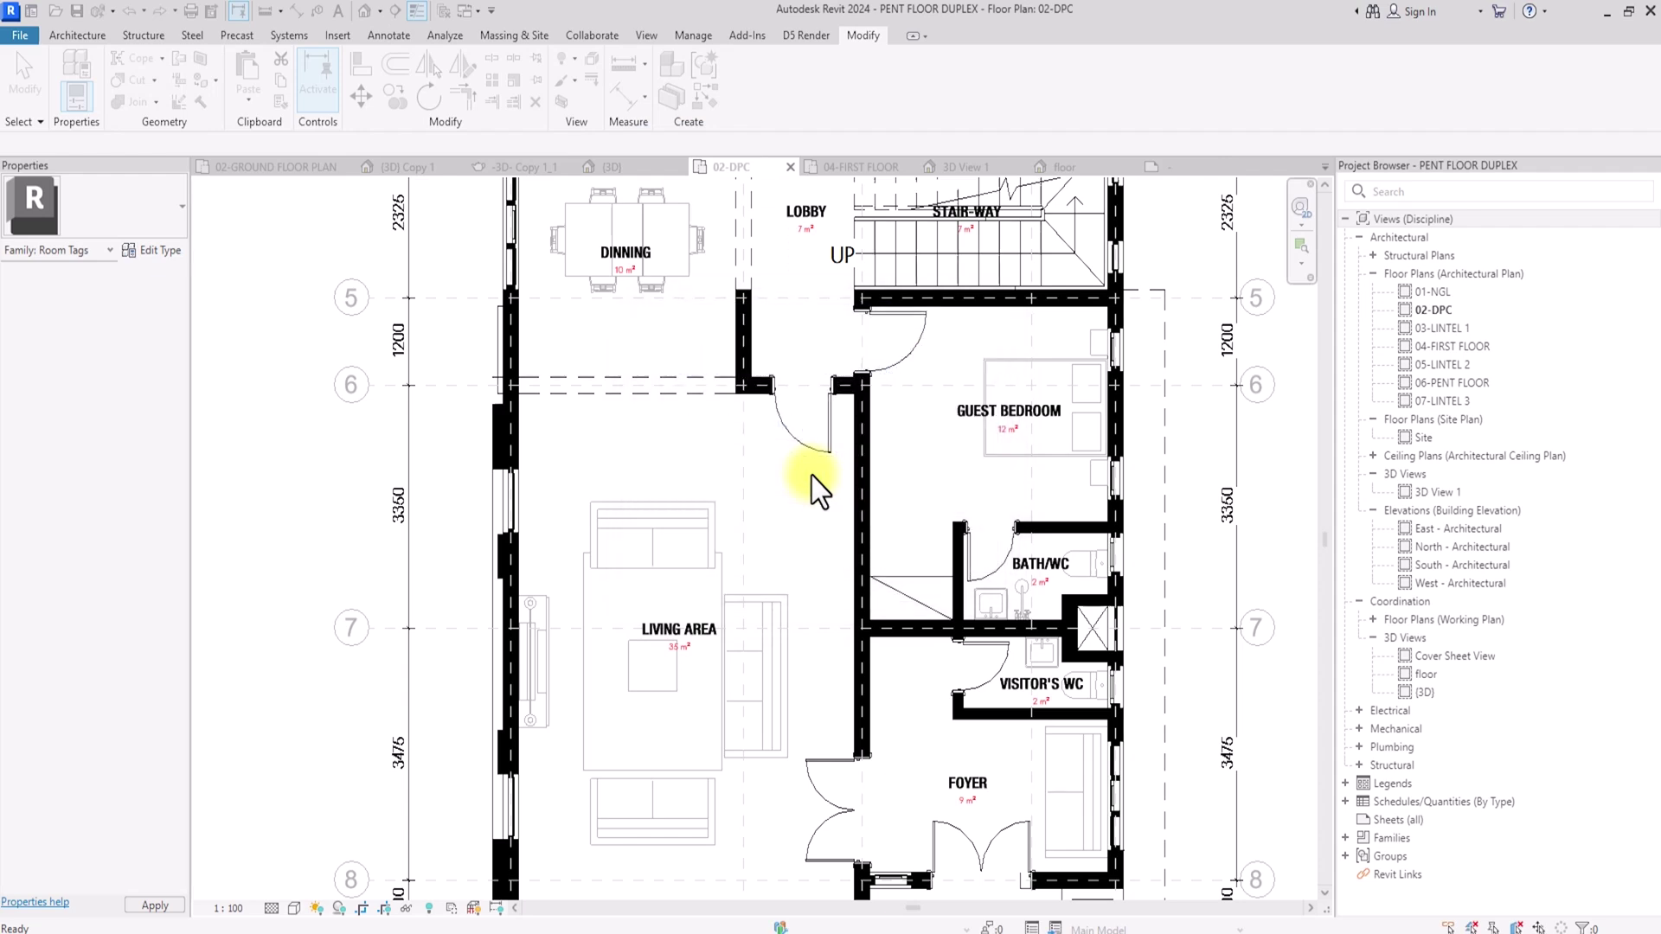
# - Open the image export settings for the 02-DPC floor plan
pyautogui.scroll(-3, 740, 514)
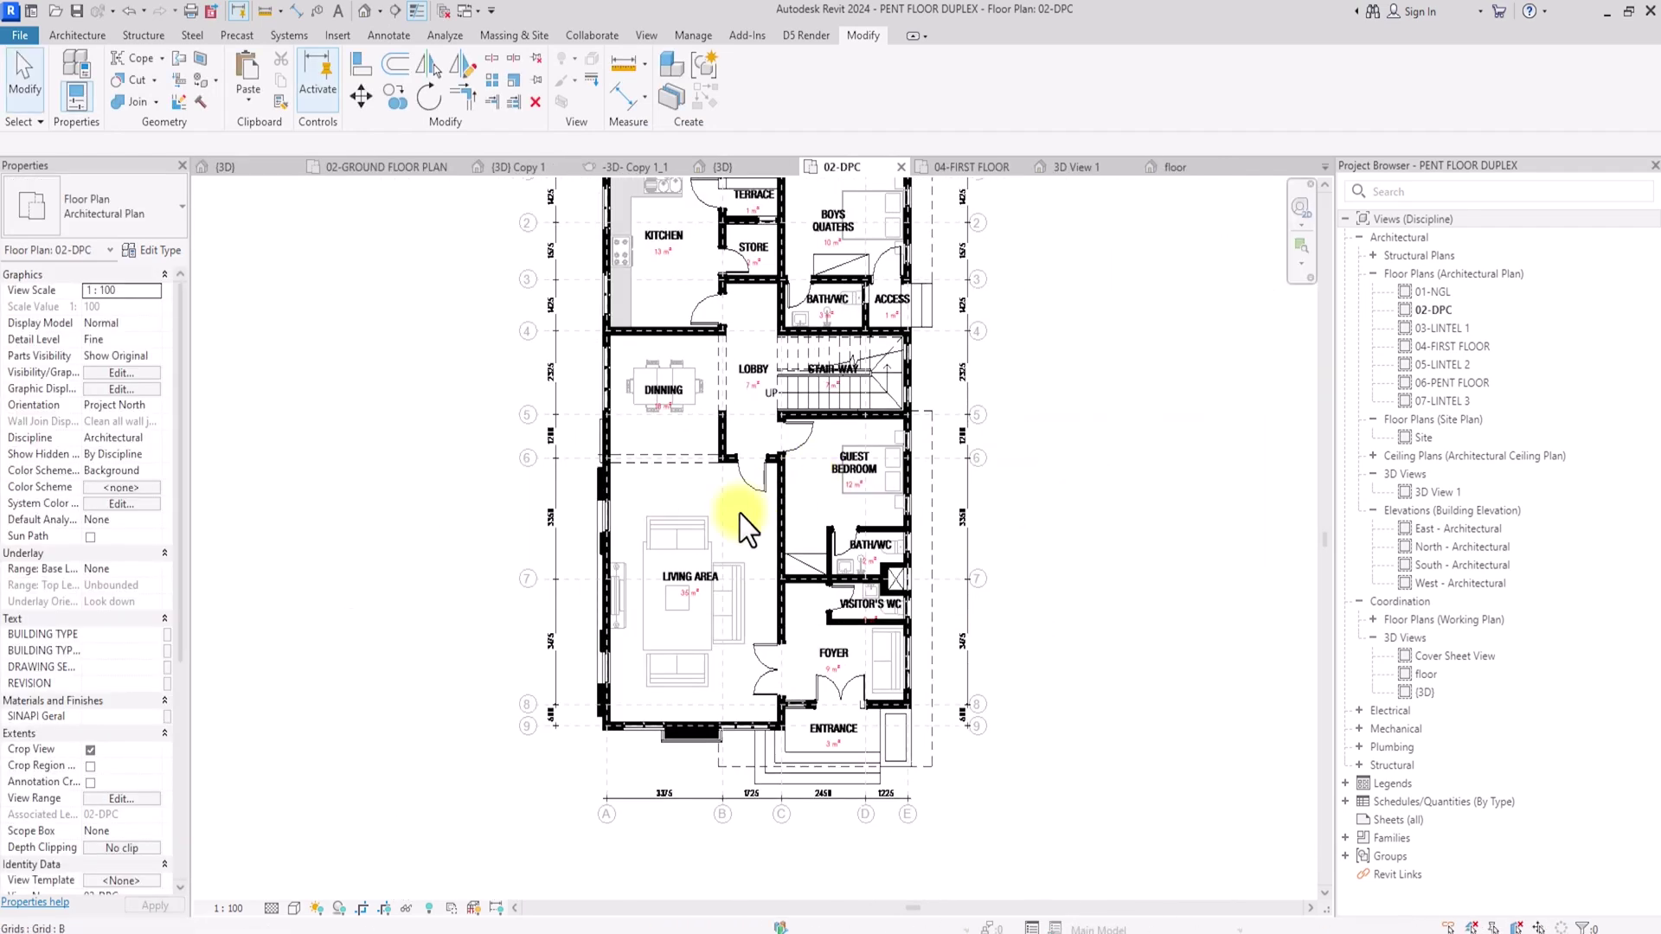
pyautogui.scroll(-1, 740, 514)
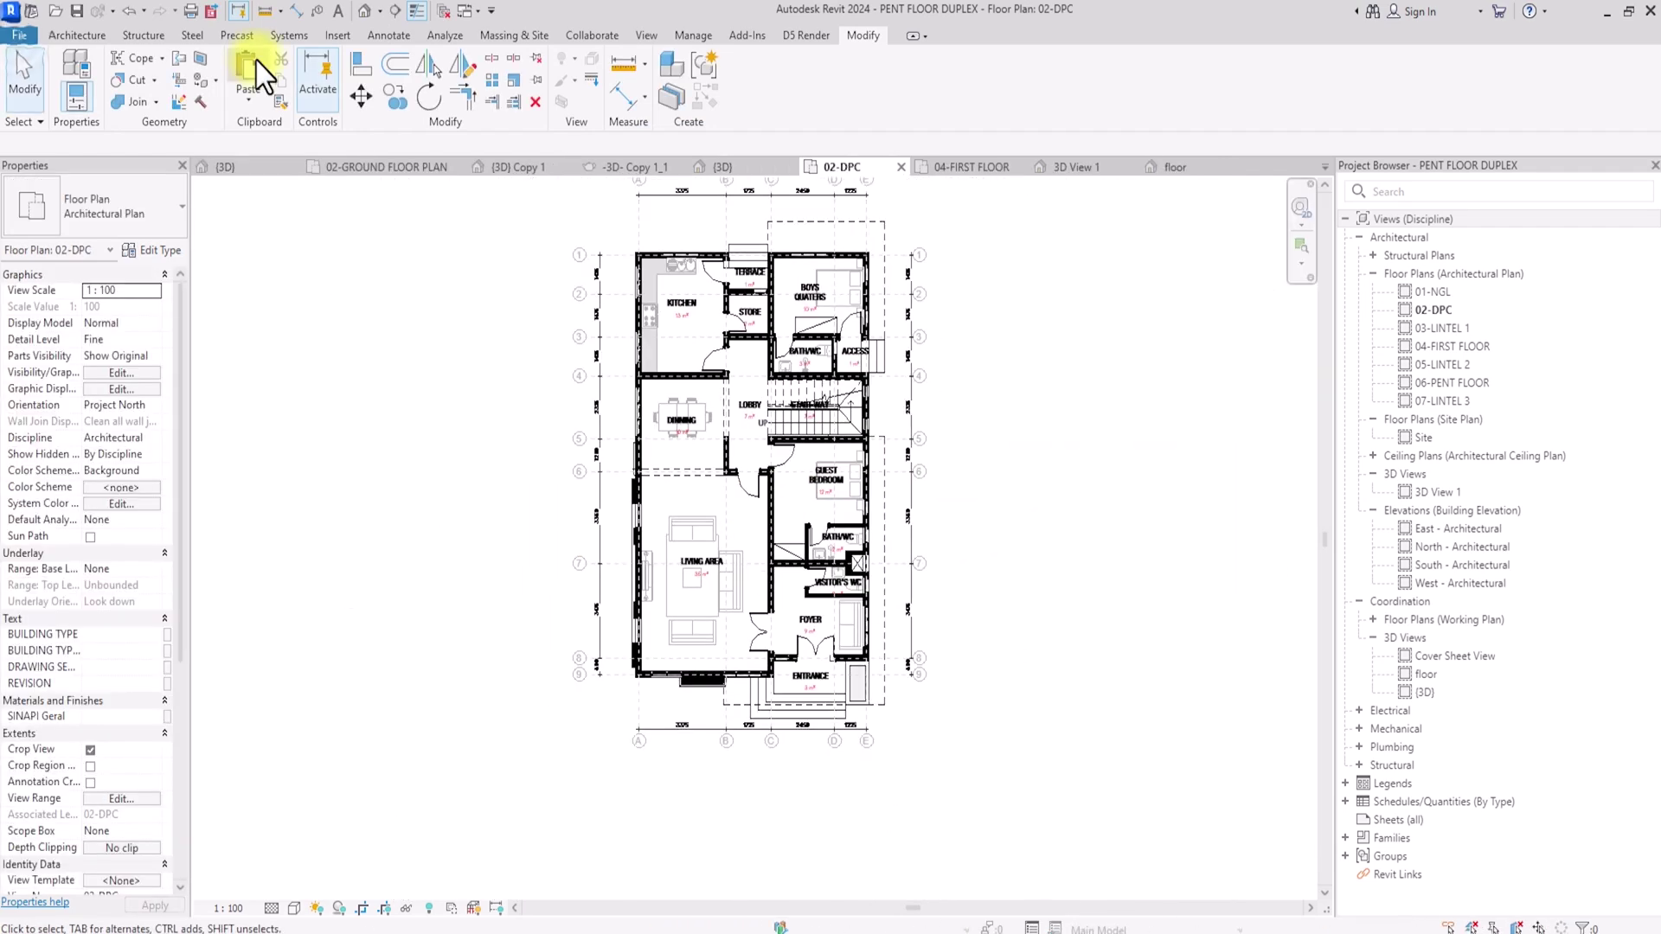
pyautogui.click(14, 38)
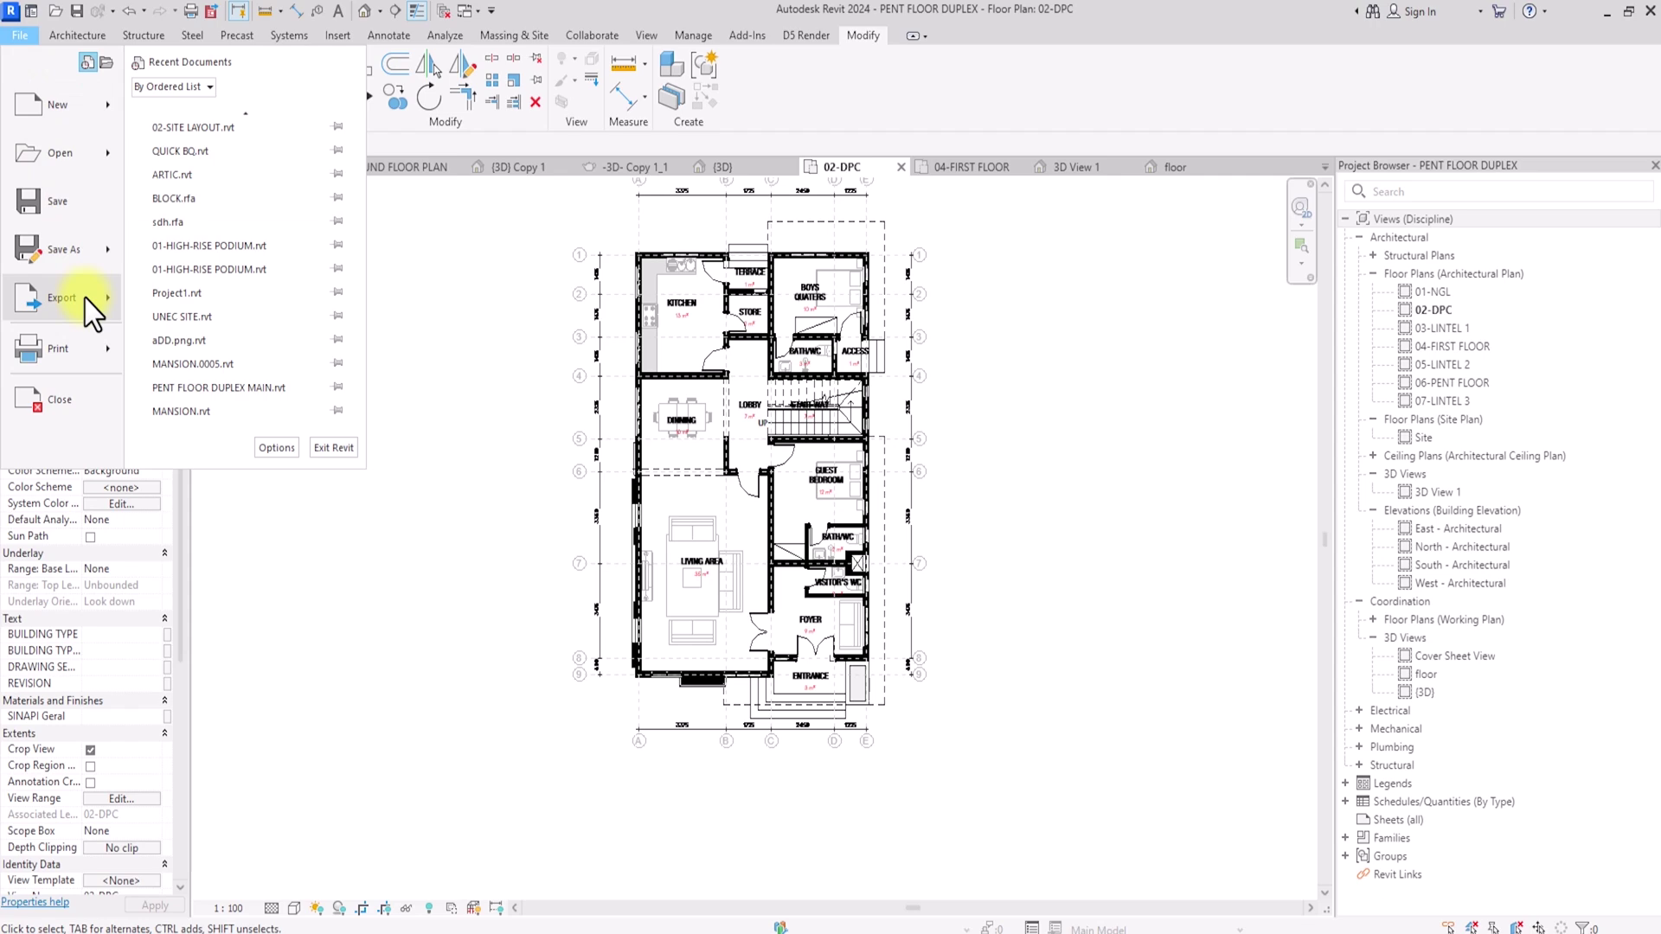
pyautogui.moveTo(85, 298)
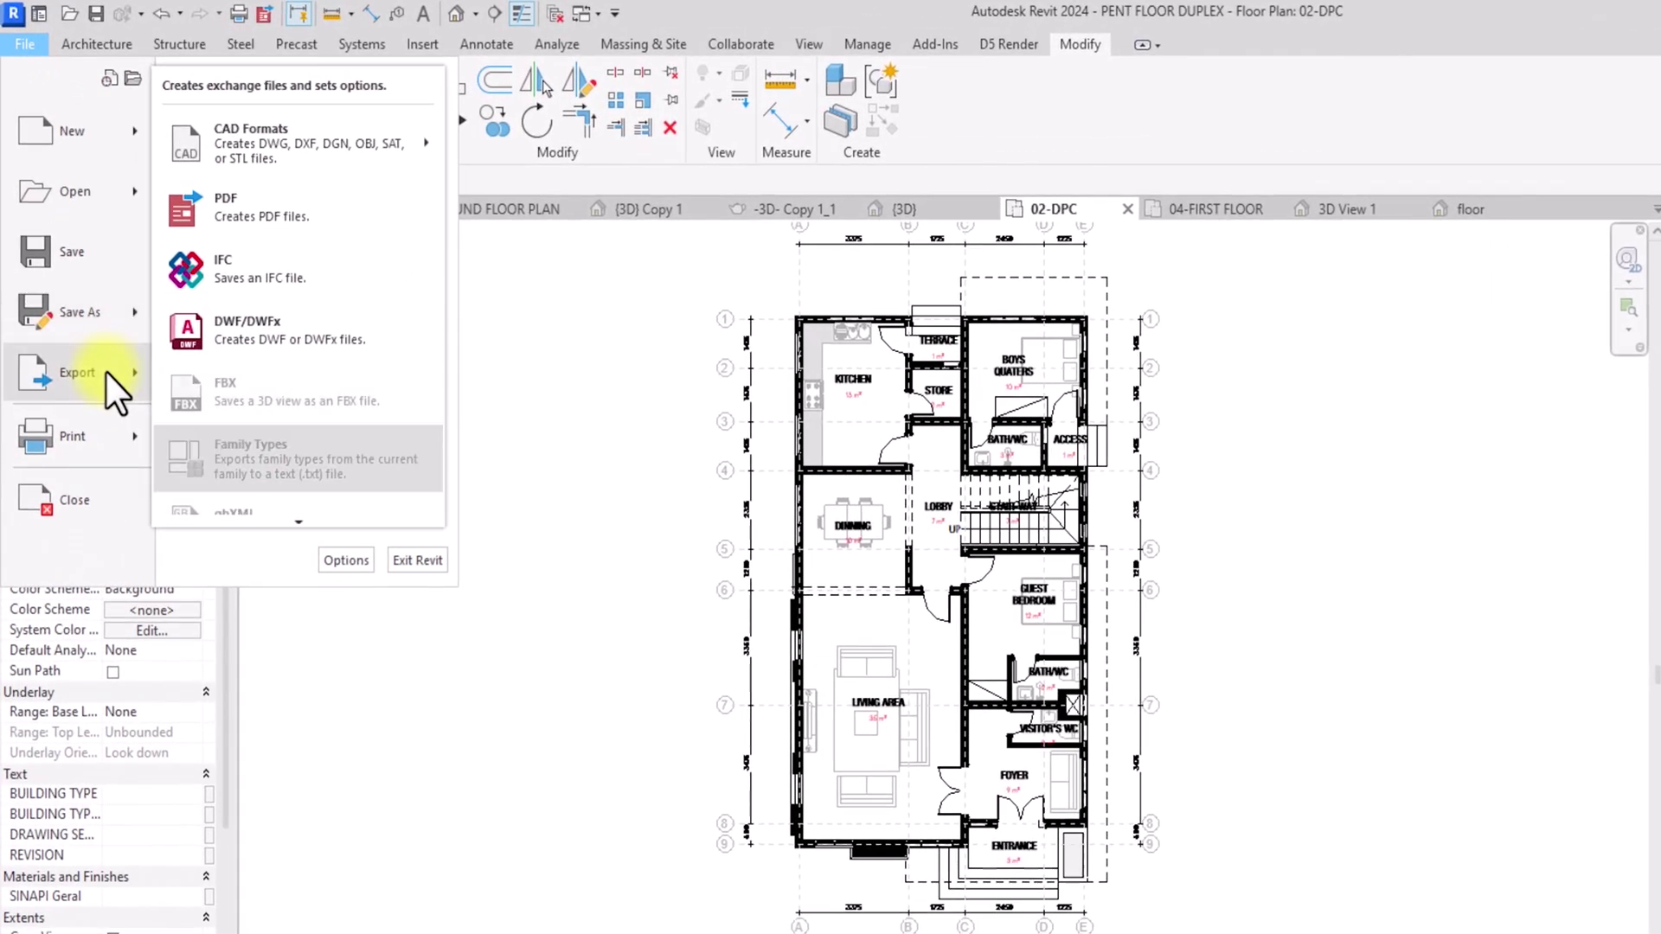
pyautogui.moveTo(278, 520)
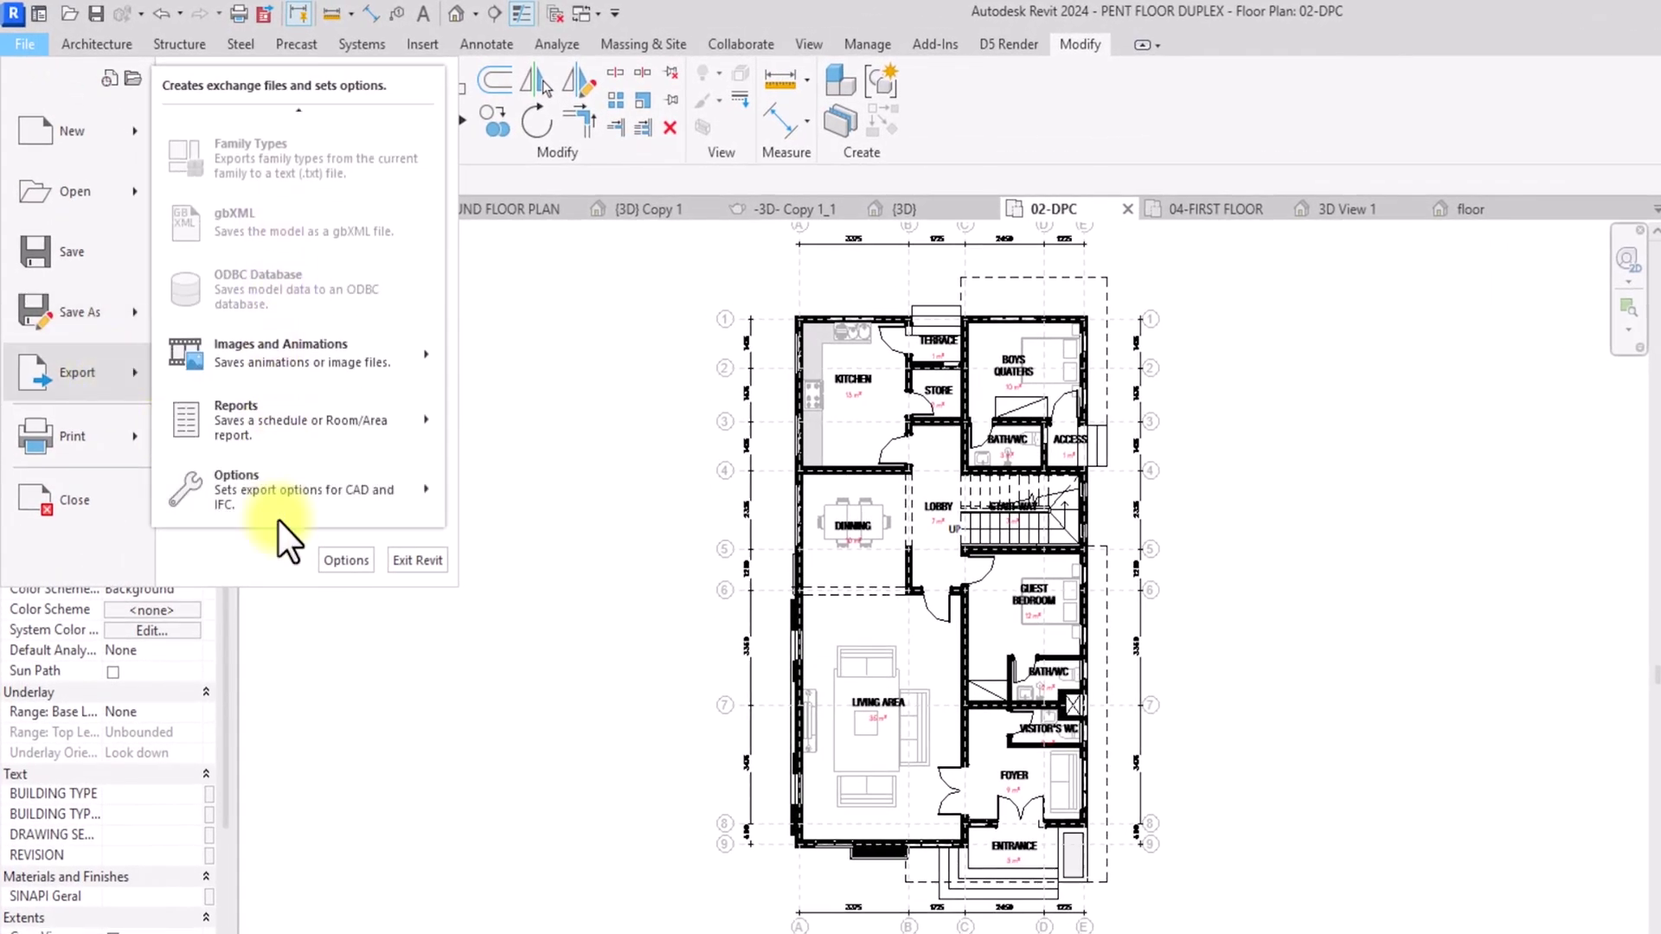
pyautogui.moveTo(288, 363)
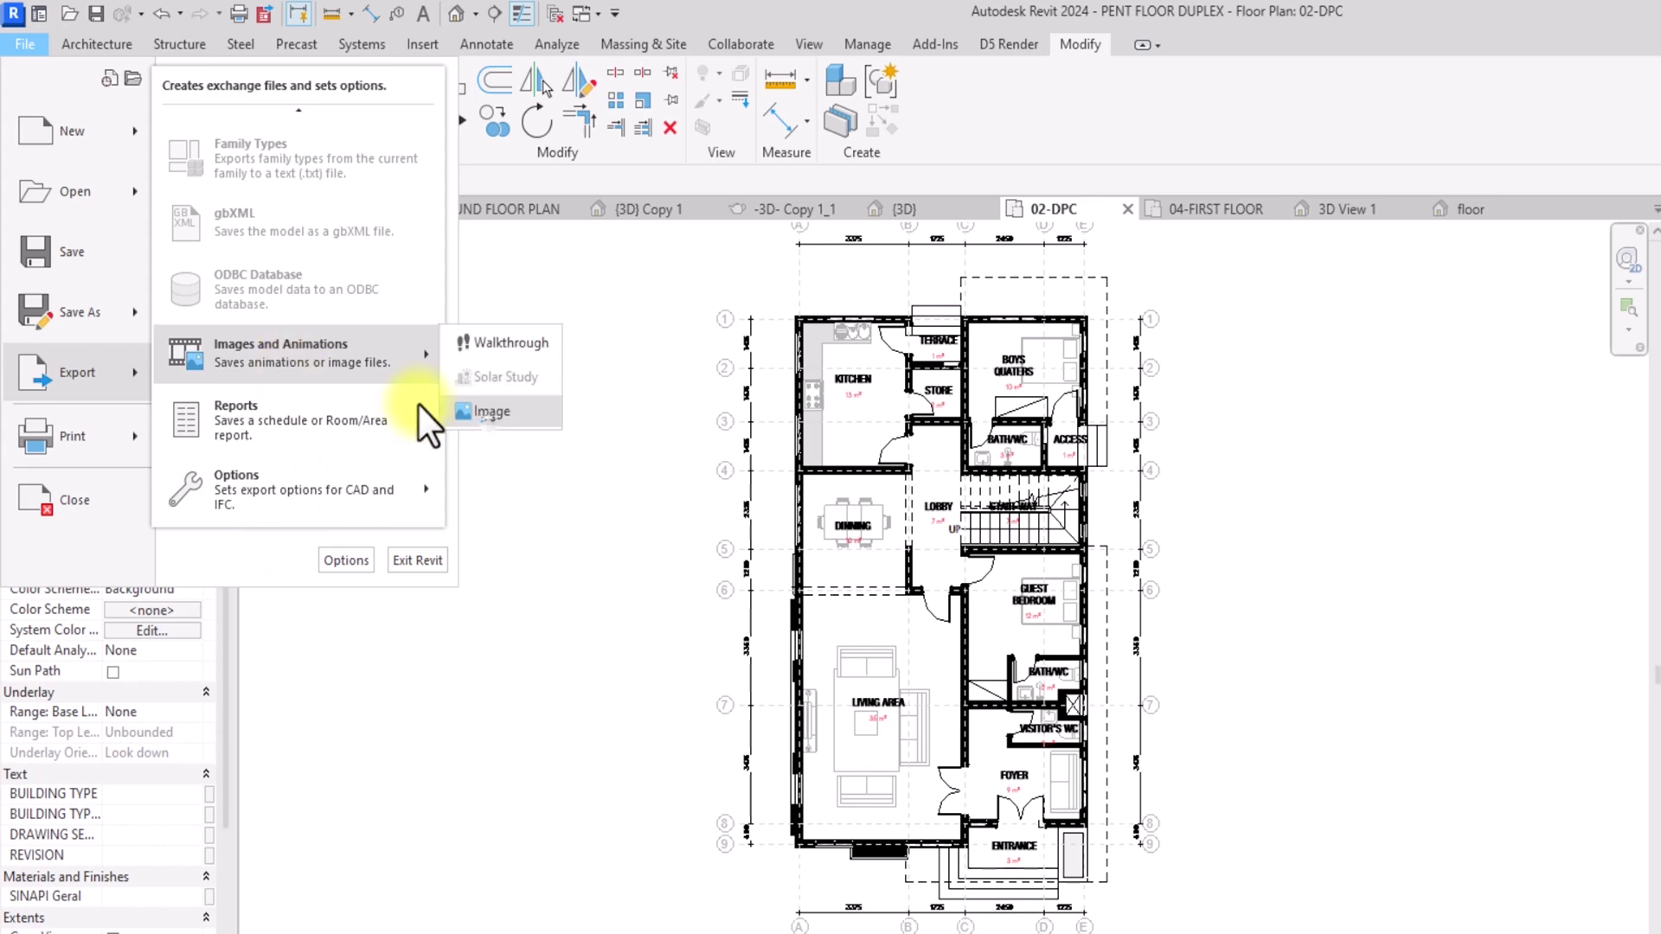
pyautogui.click(481, 414)
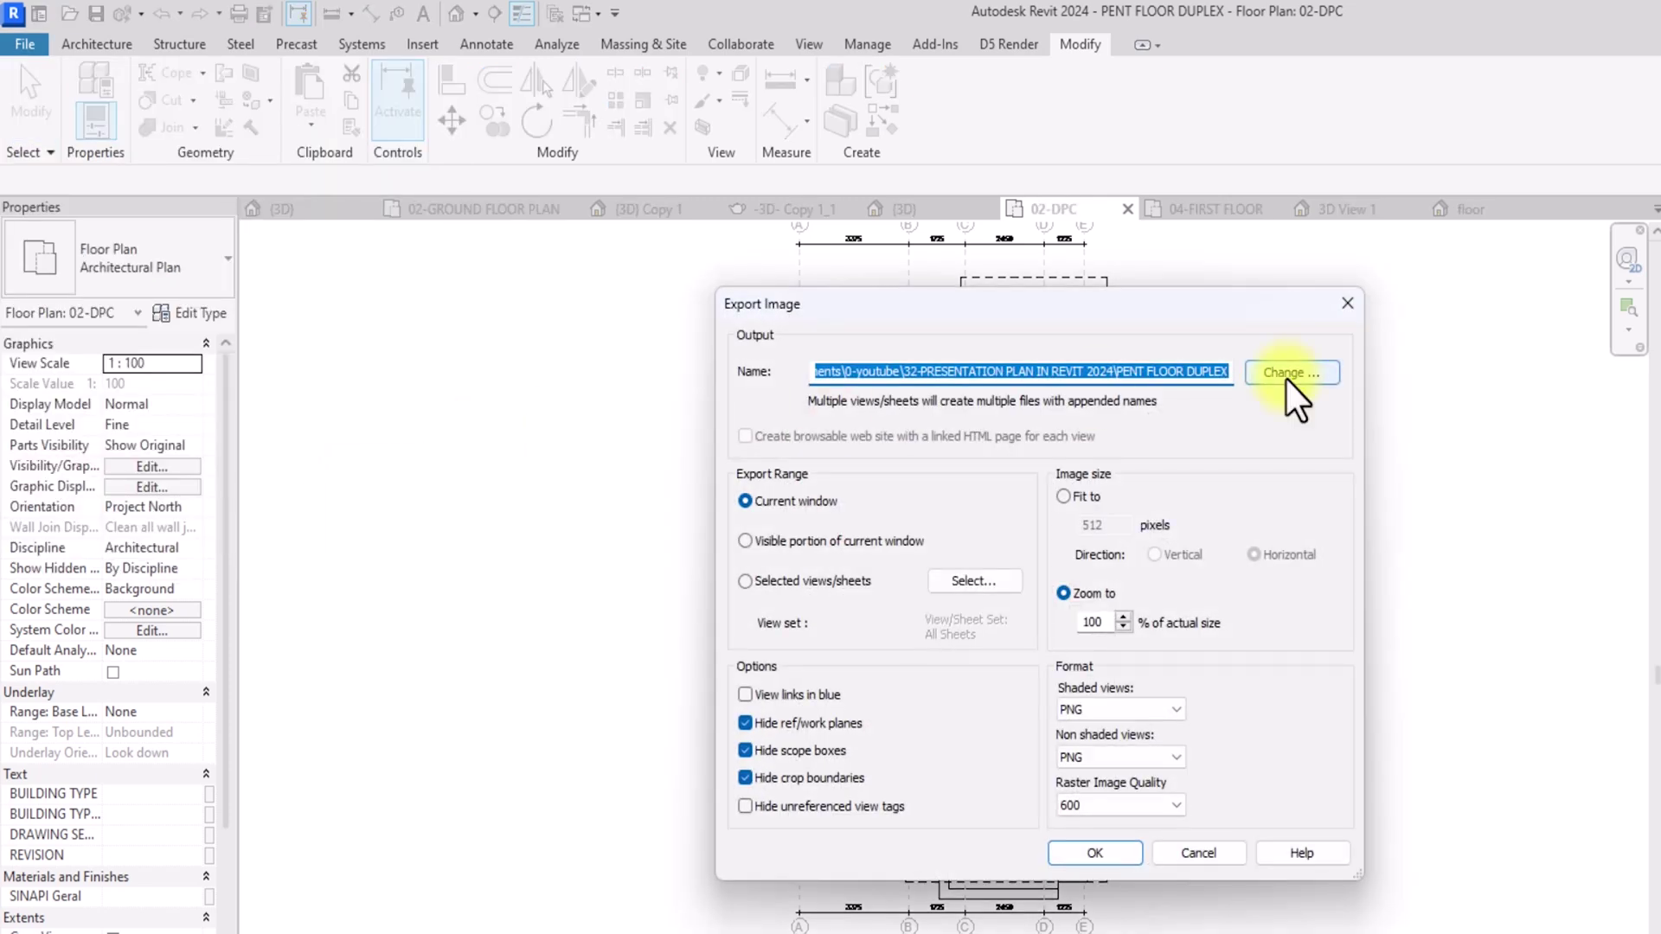
# - Set the export output to FLOOR PLAN 1.png in the 32-PRESENTATION PLAN IN REVIT 2024 folder, replacing the existing file
pyautogui.click(1290, 374)
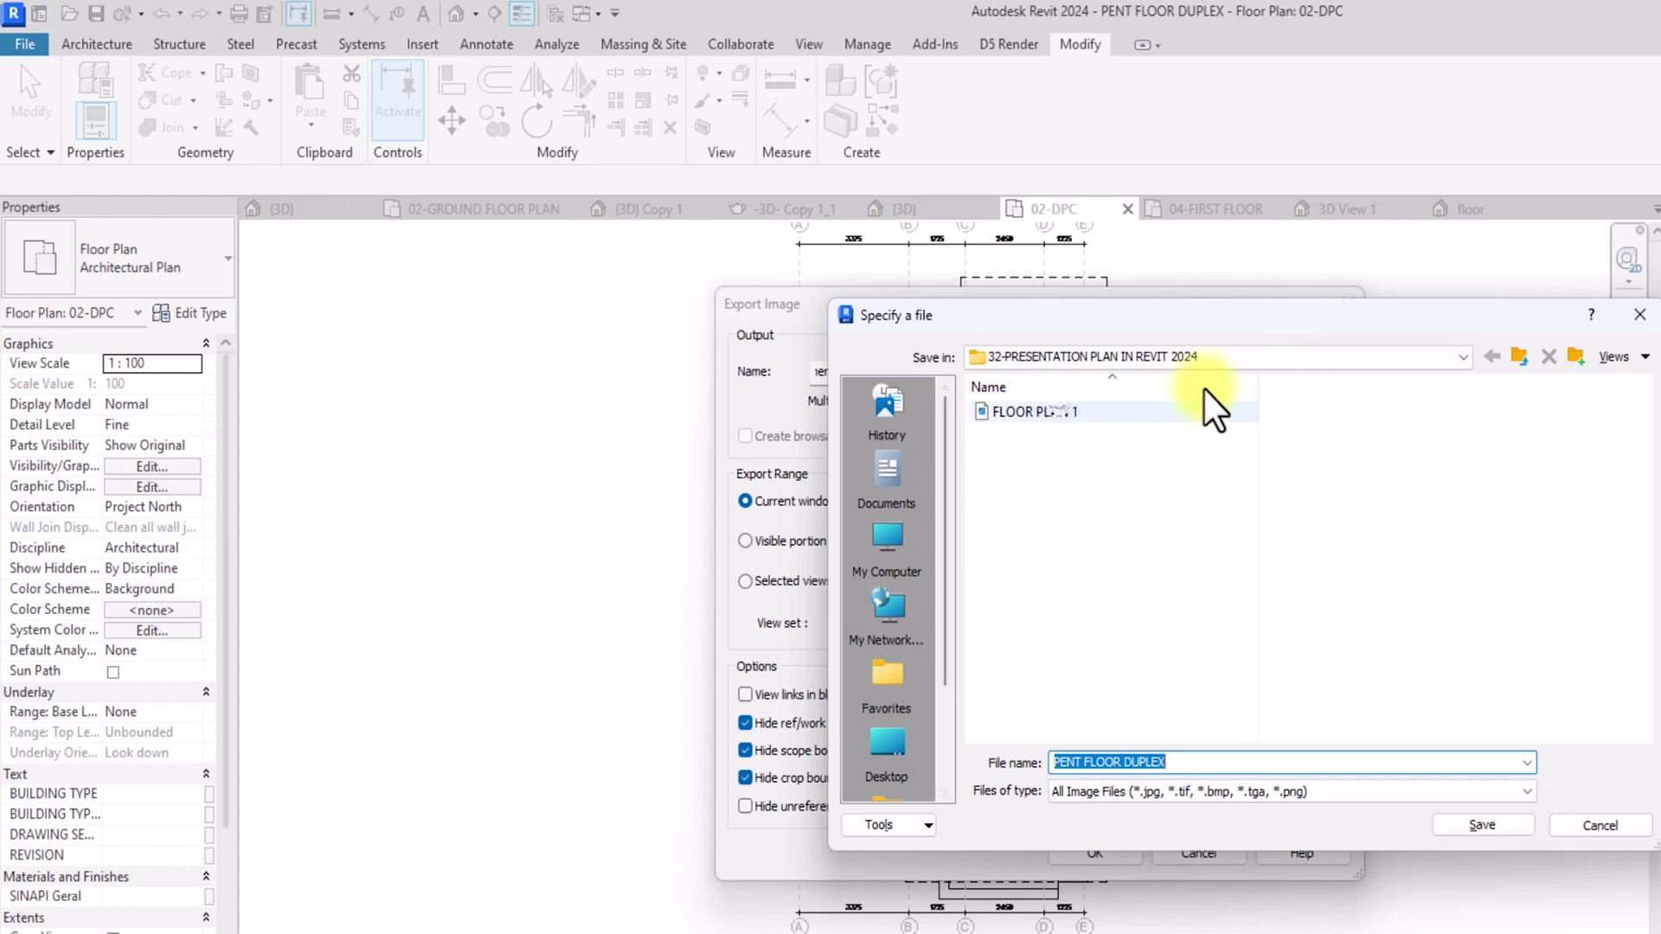
pyautogui.click(1061, 411)
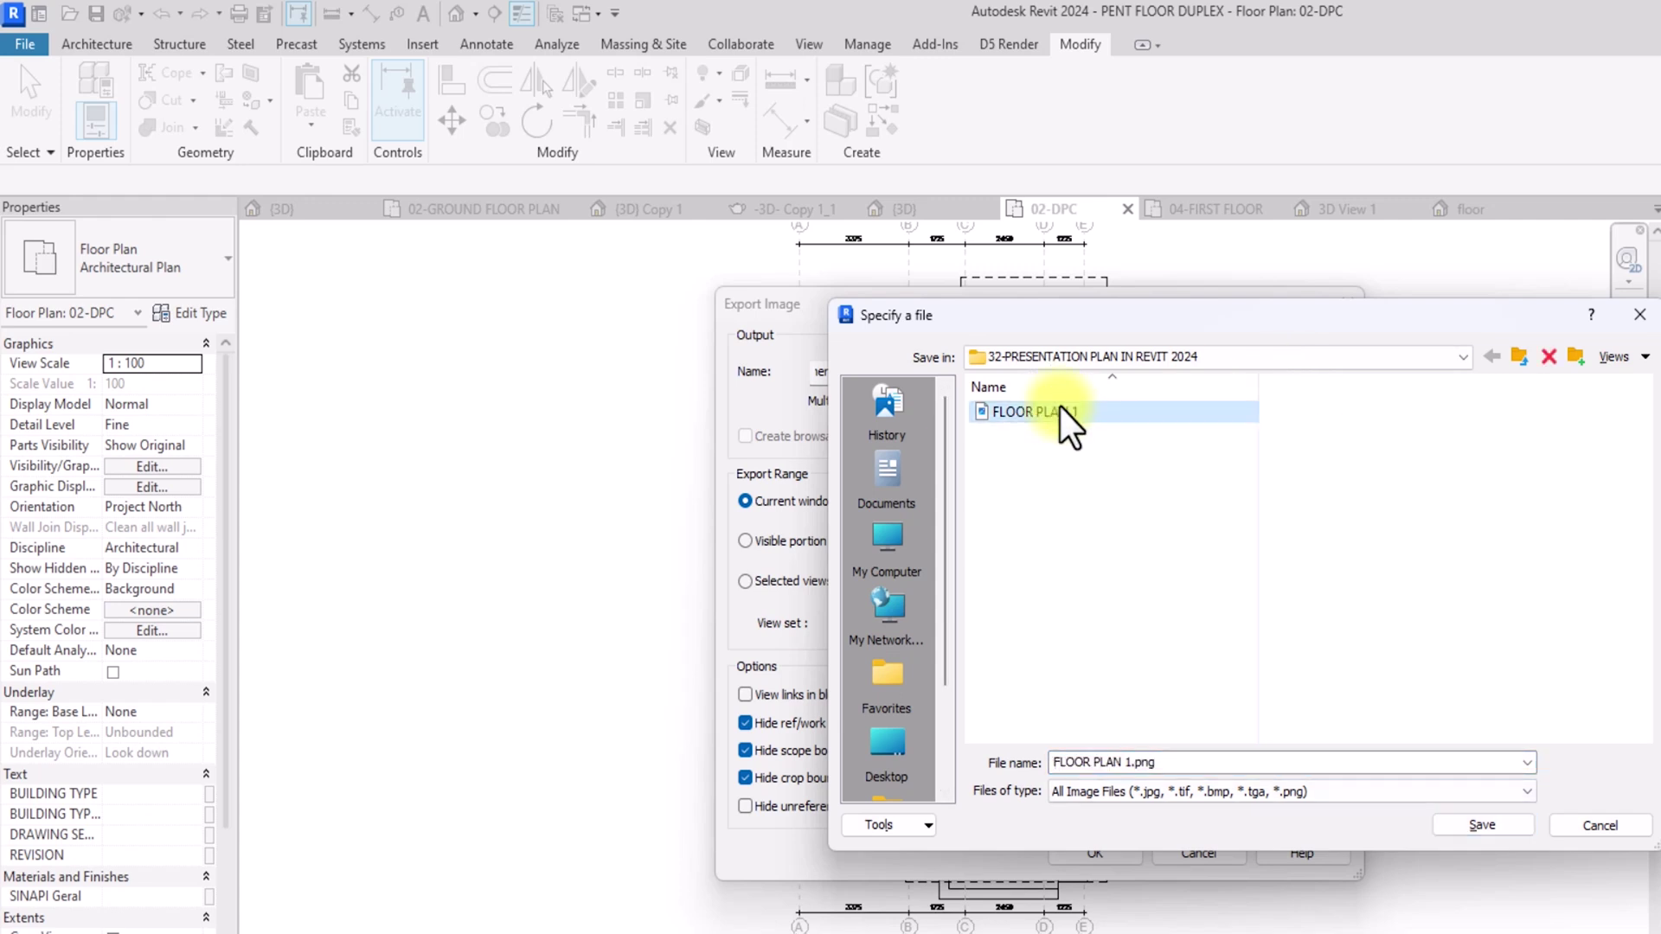
pyautogui.click(1480, 826)
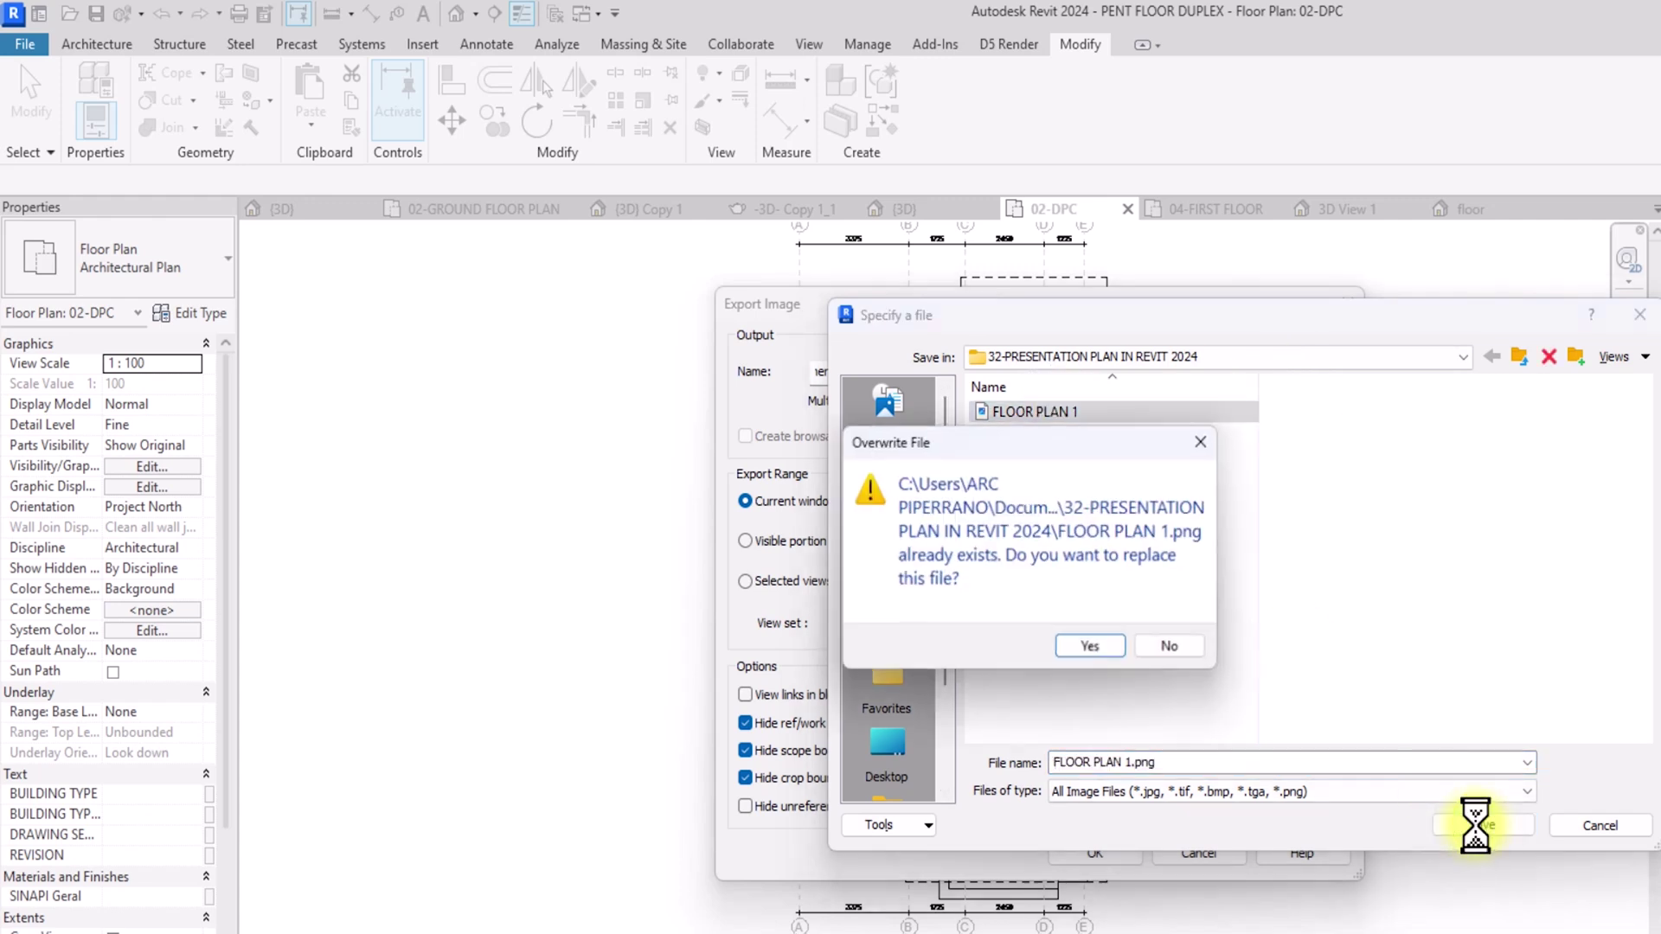
pyautogui.click(1085, 648)
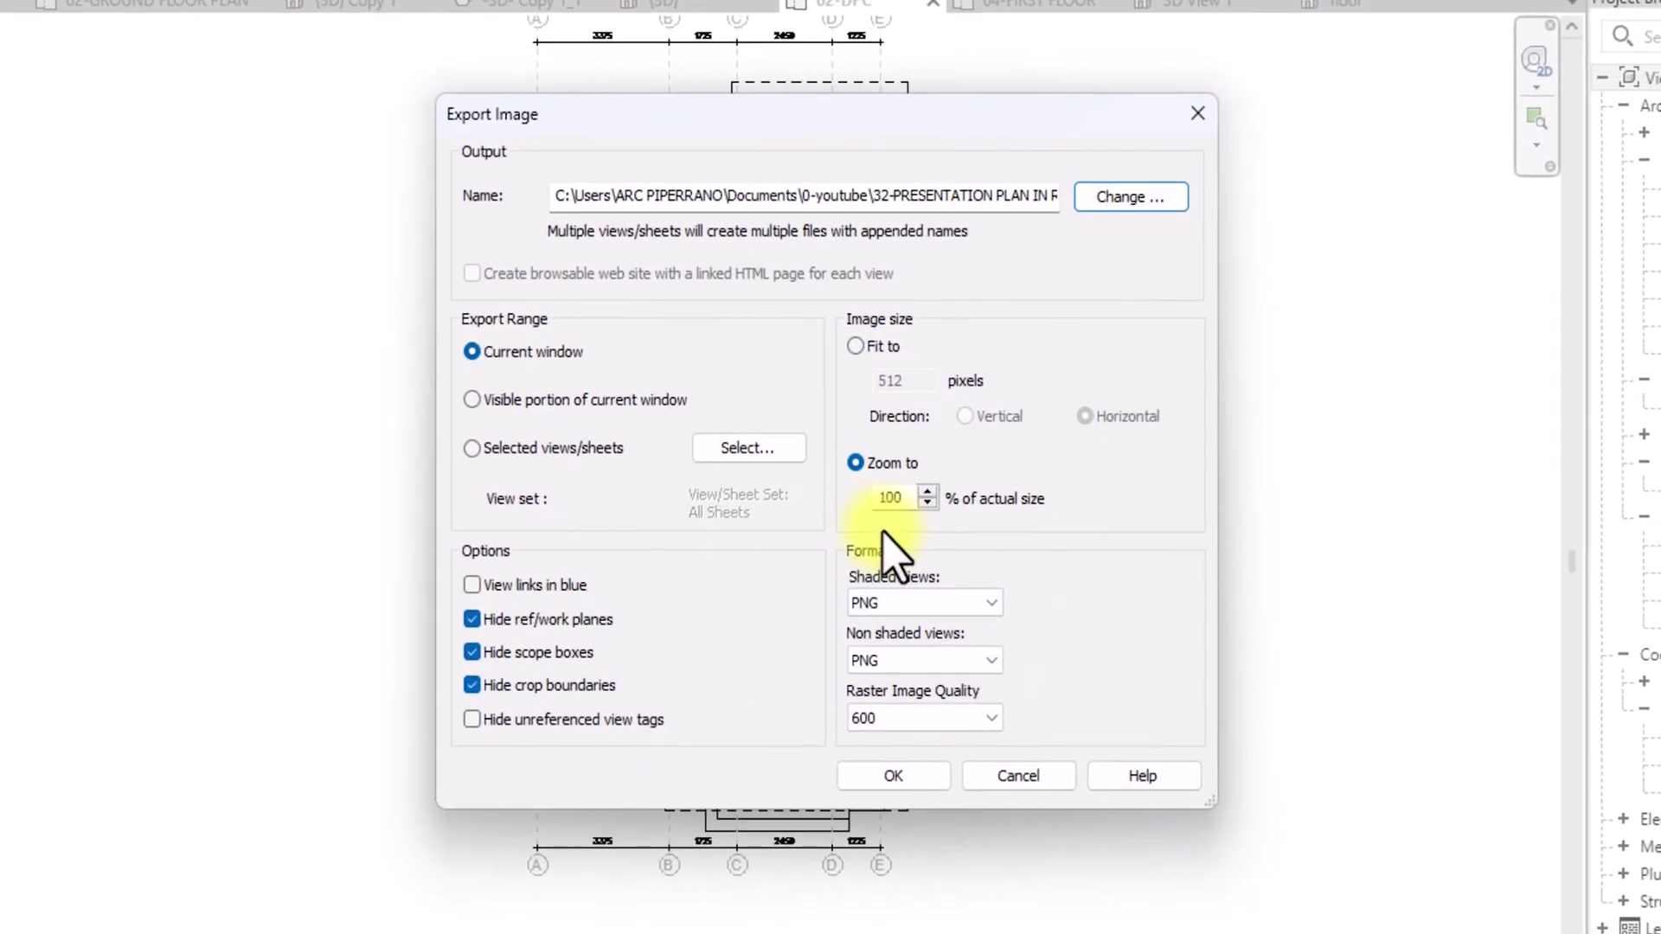
# - Export the current window at 100% of actual size, as PNG for shaded and non-shaded views, with raster image quality 600
pyautogui.click(873, 472)
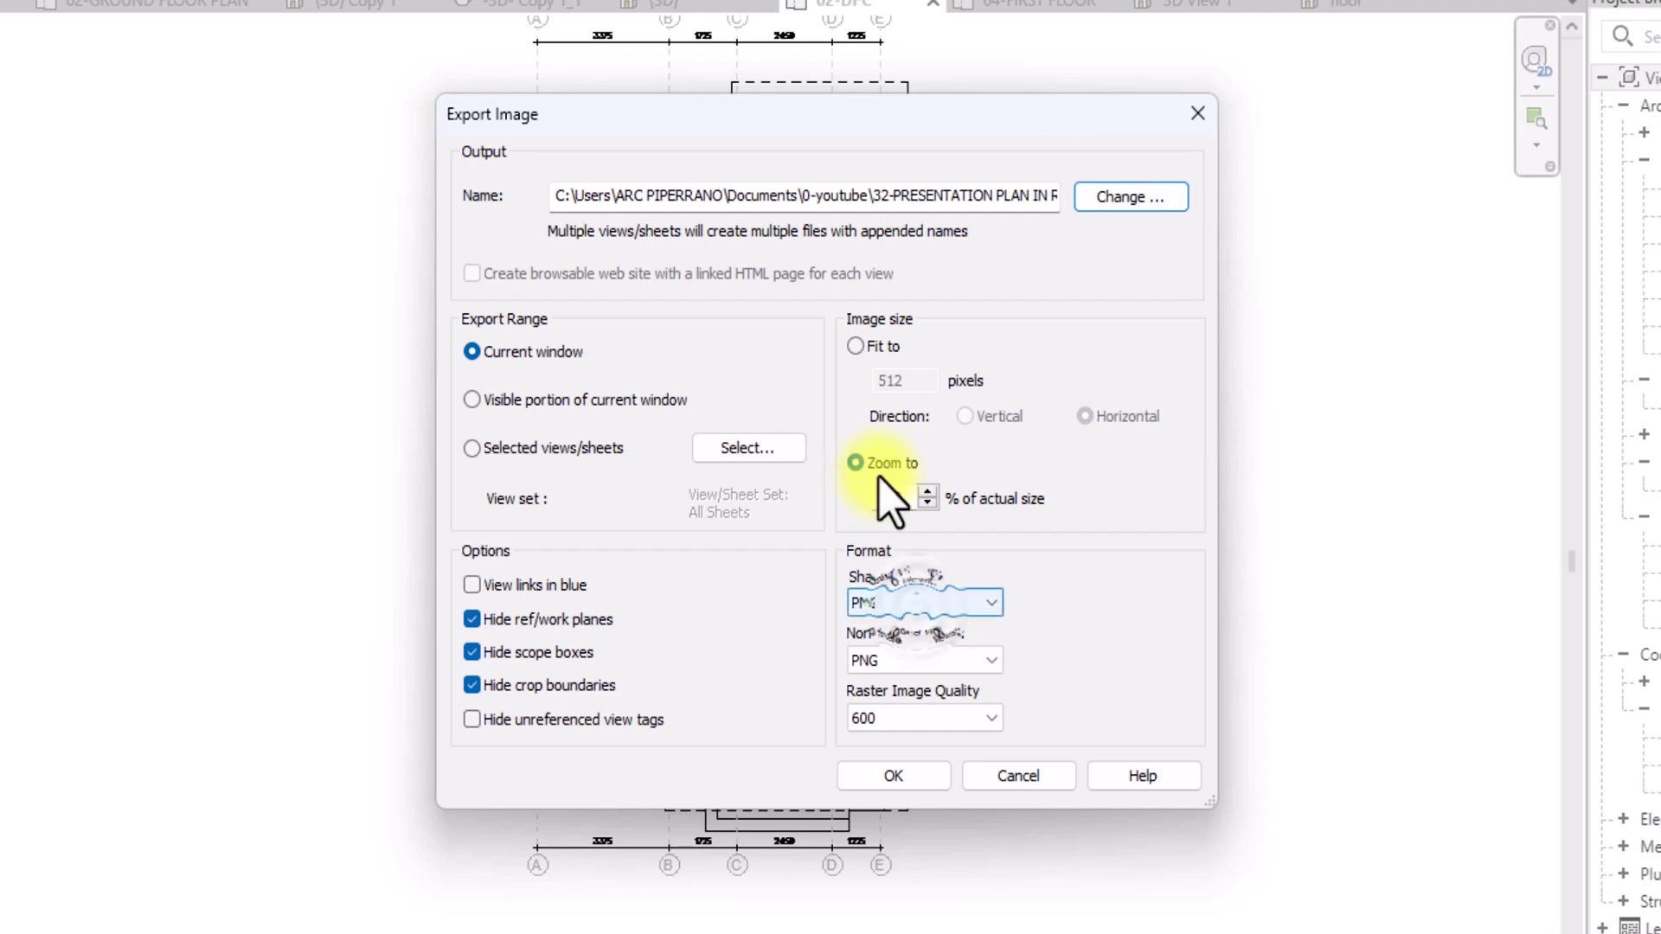
pyautogui.click(919, 605)
pyautogui.click(915, 616)
pyautogui.click(904, 664)
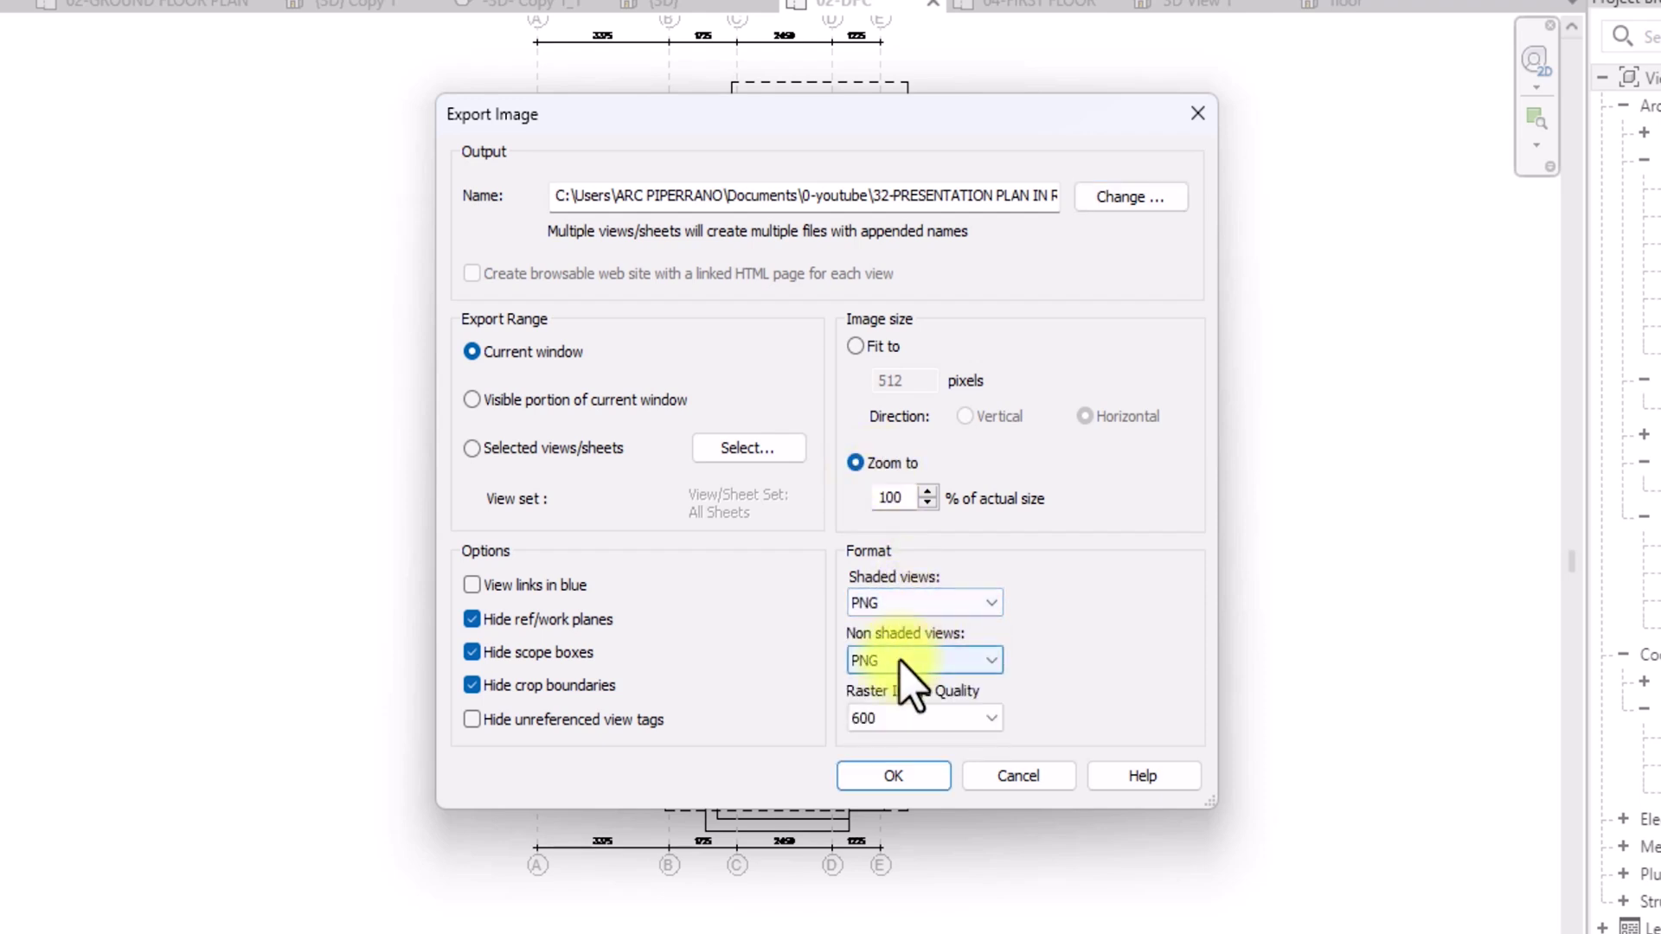
pyautogui.click(915, 721)
pyautogui.click(913, 719)
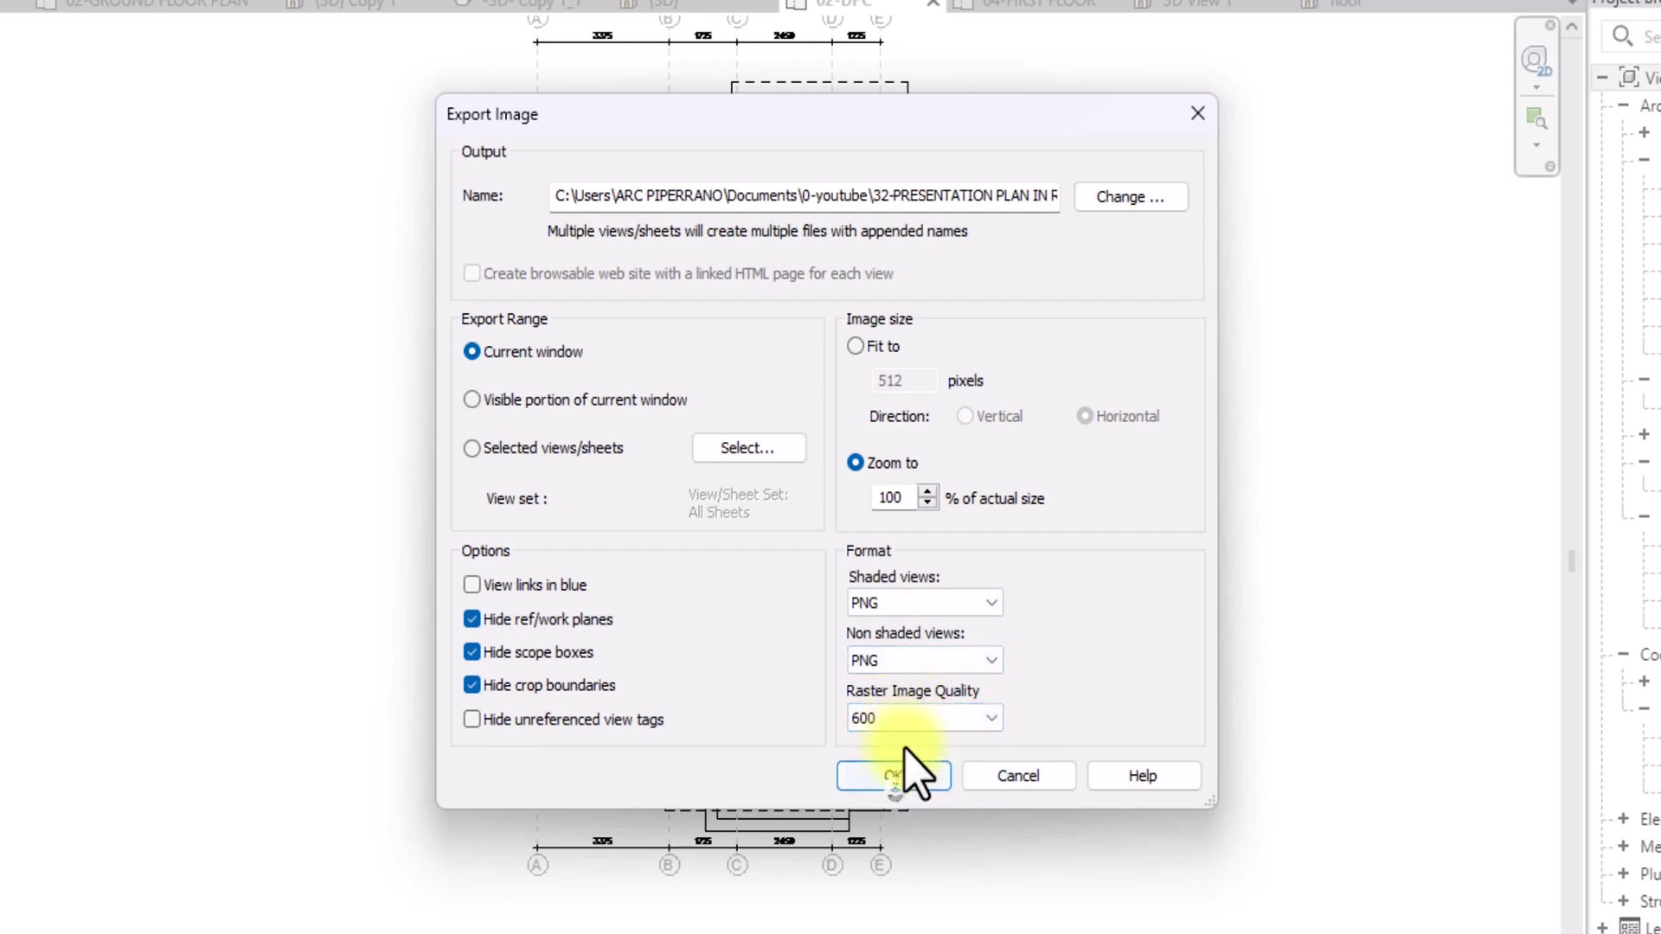
pyautogui.click(896, 781)
pyautogui.click(889, 529)
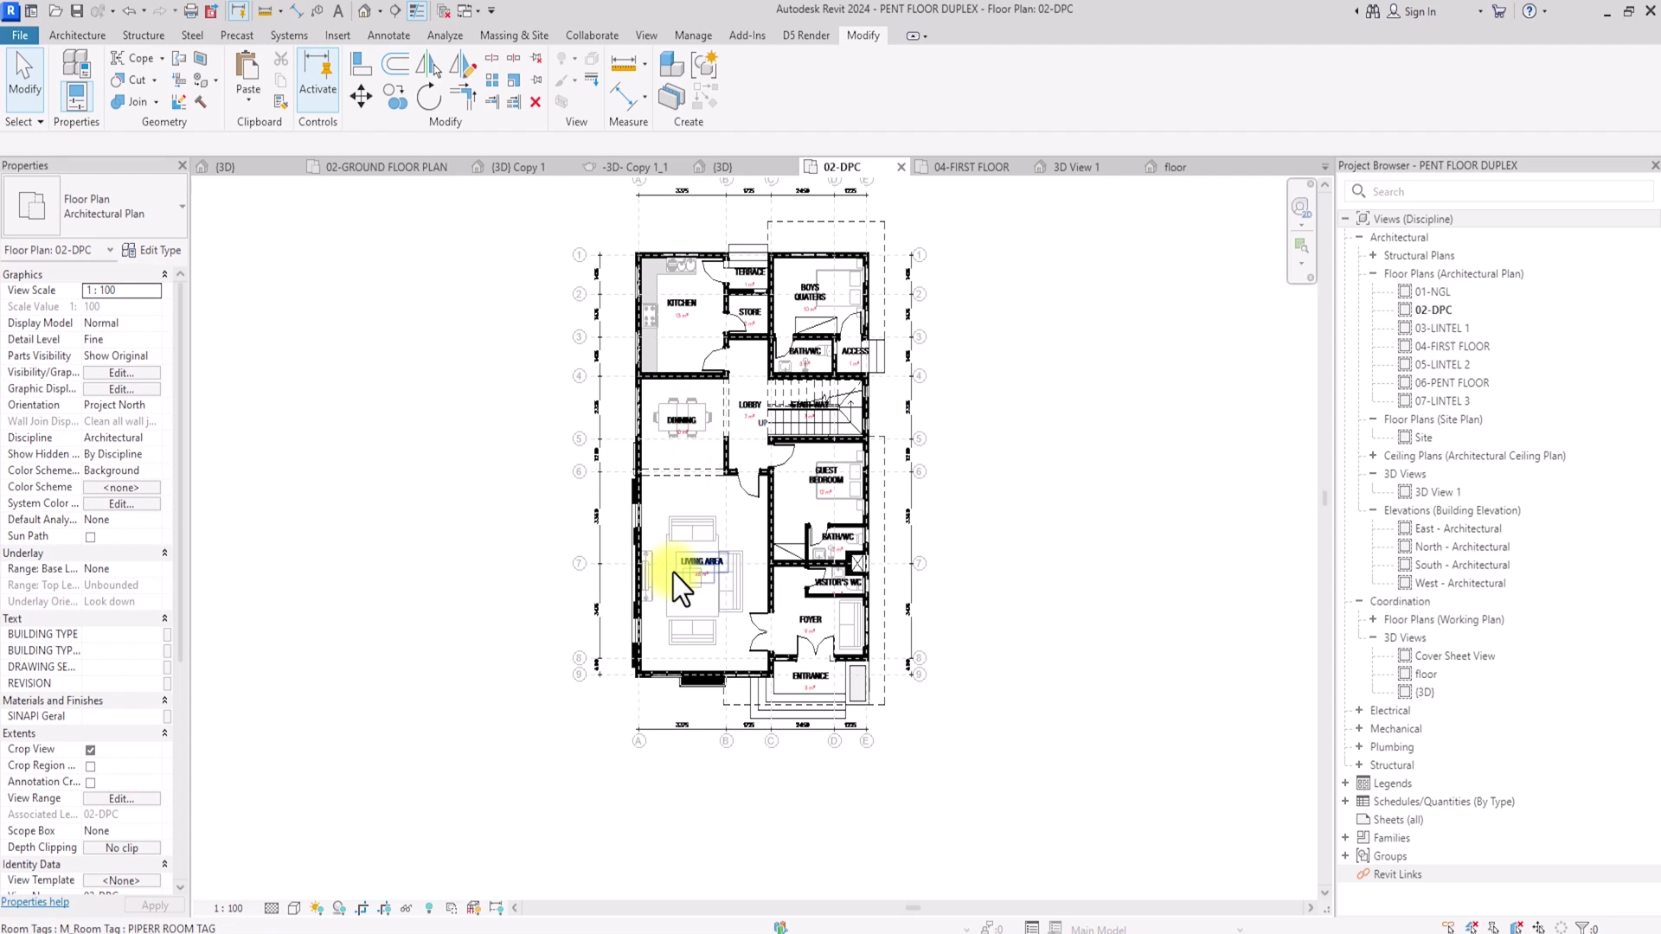
# - Open the {3D} coordination view and duplicate it with detailing
pyautogui.doubleClick(1424, 692)
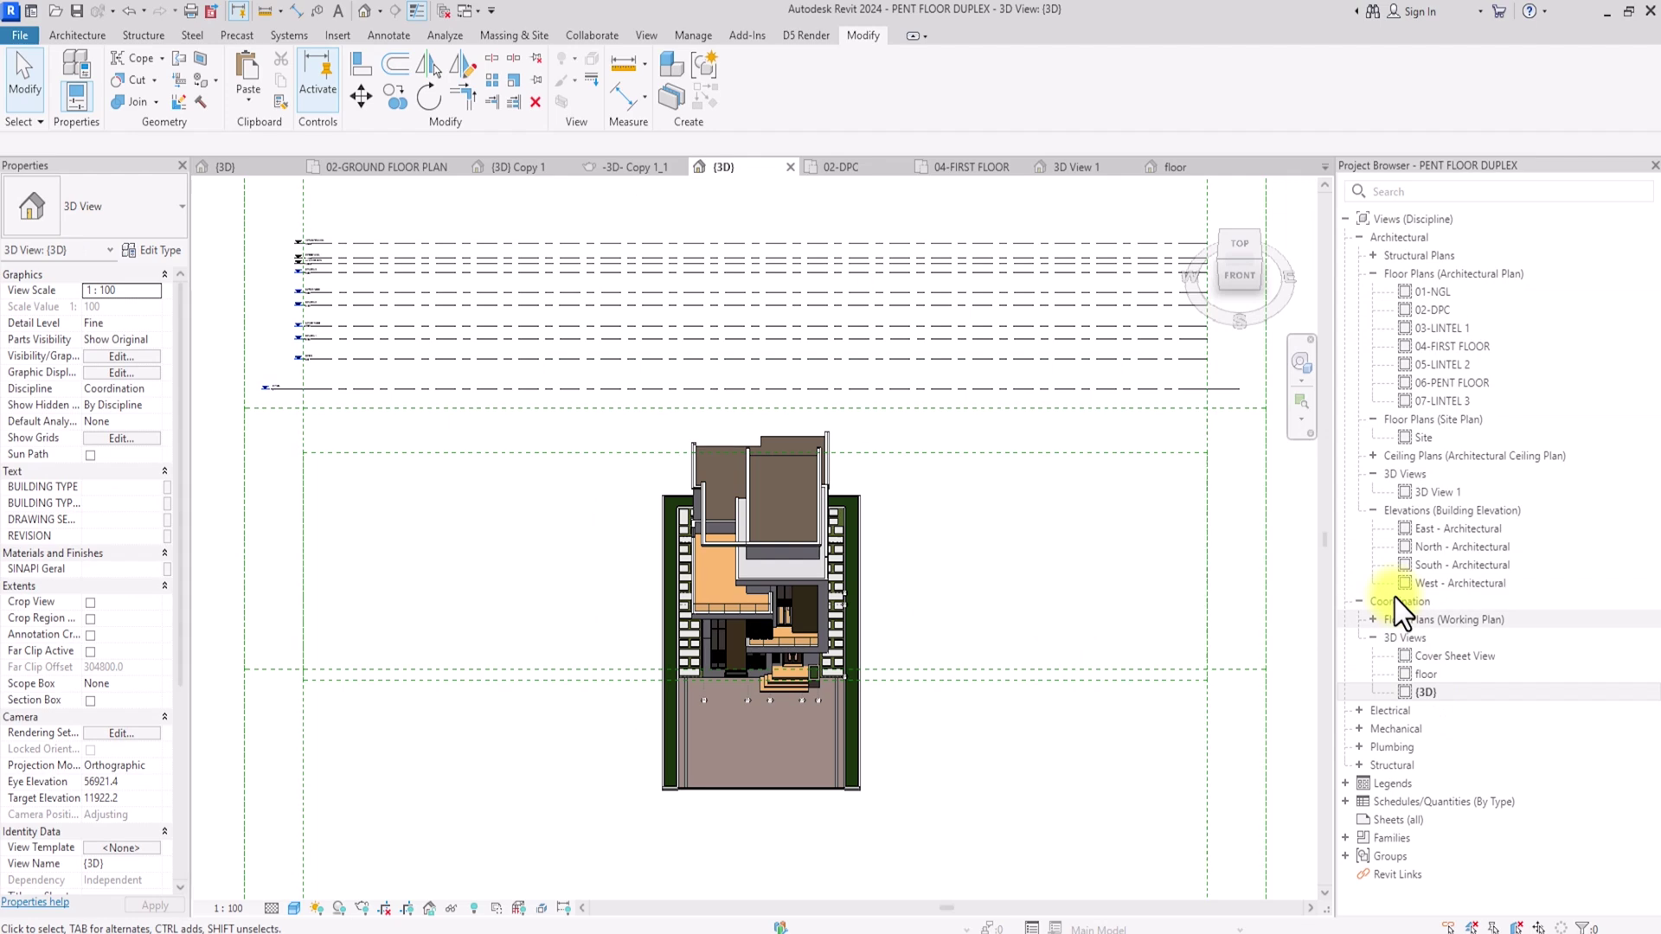
pyautogui.rightClick(1415, 699)
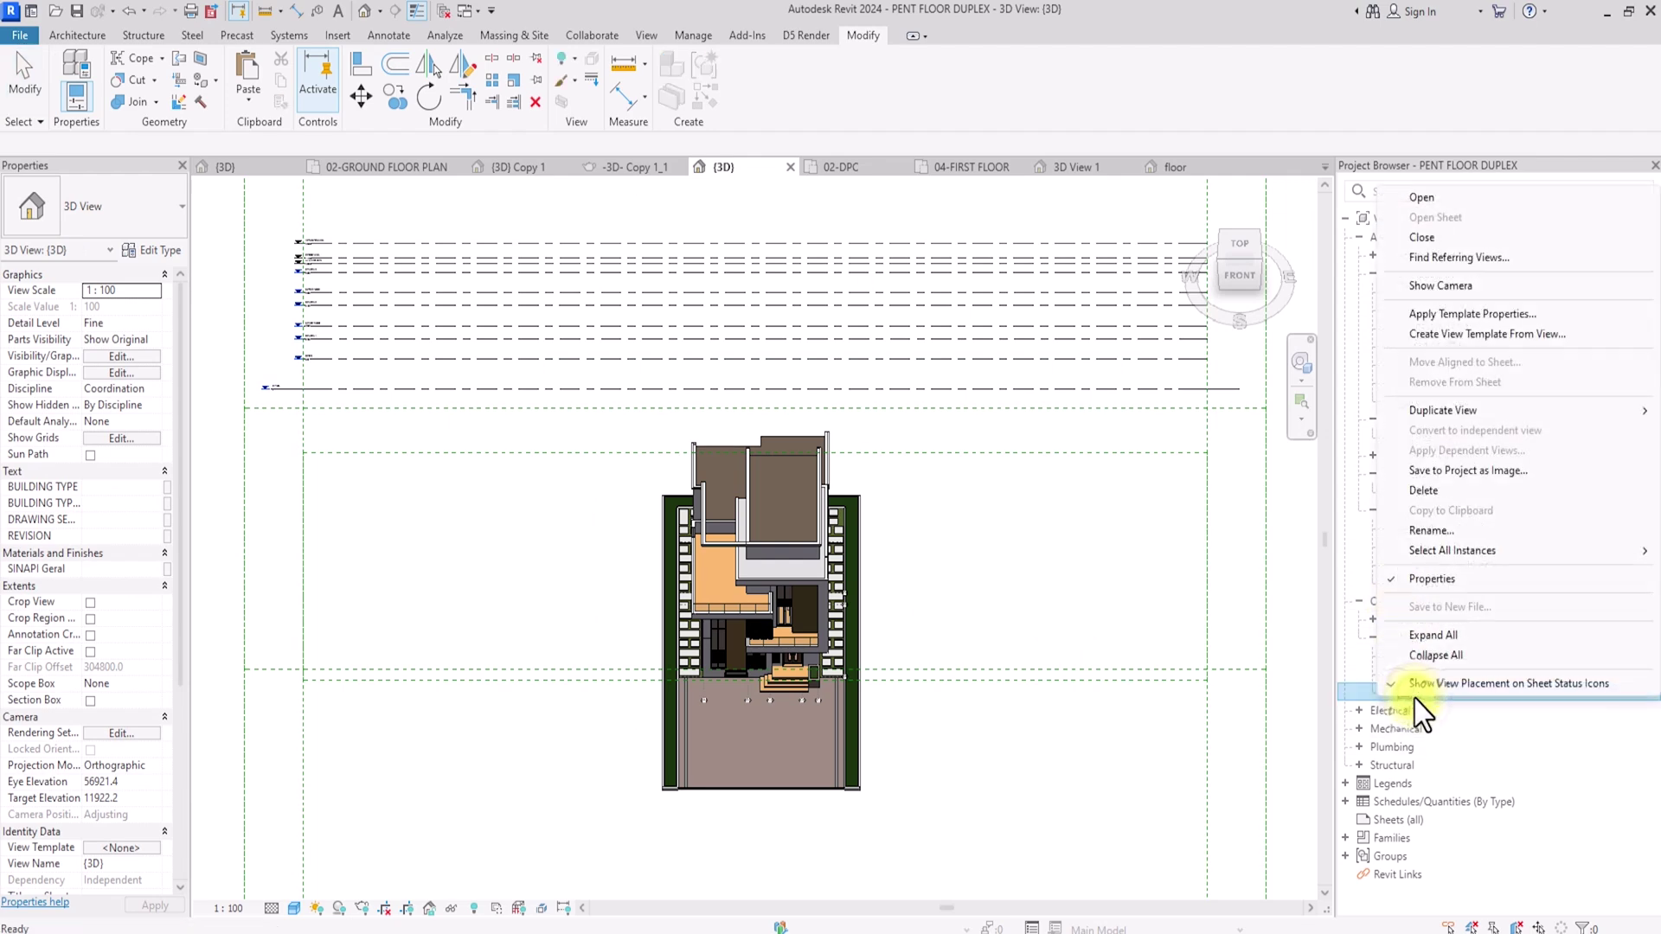
pyautogui.moveTo(1466, 414)
pyautogui.click(1324, 431)
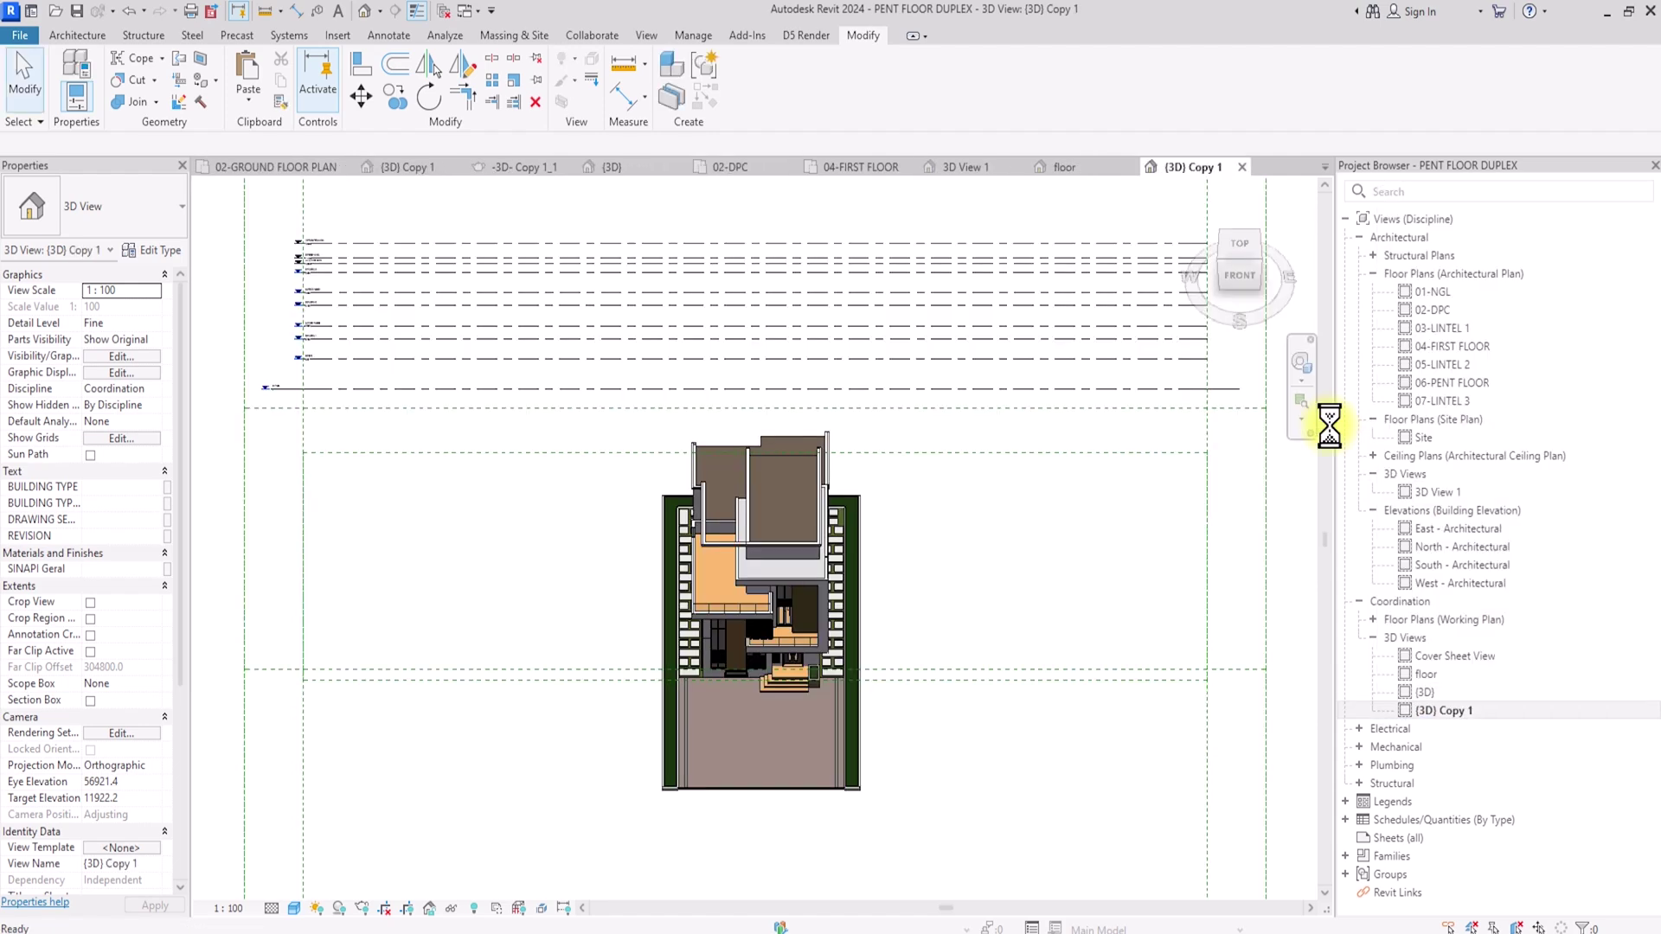
# - Rename the duplicated 3D view "fllor plan" and make it the active view
pyautogui.rightClick(1445, 711)
pyautogui.click(1430, 544)
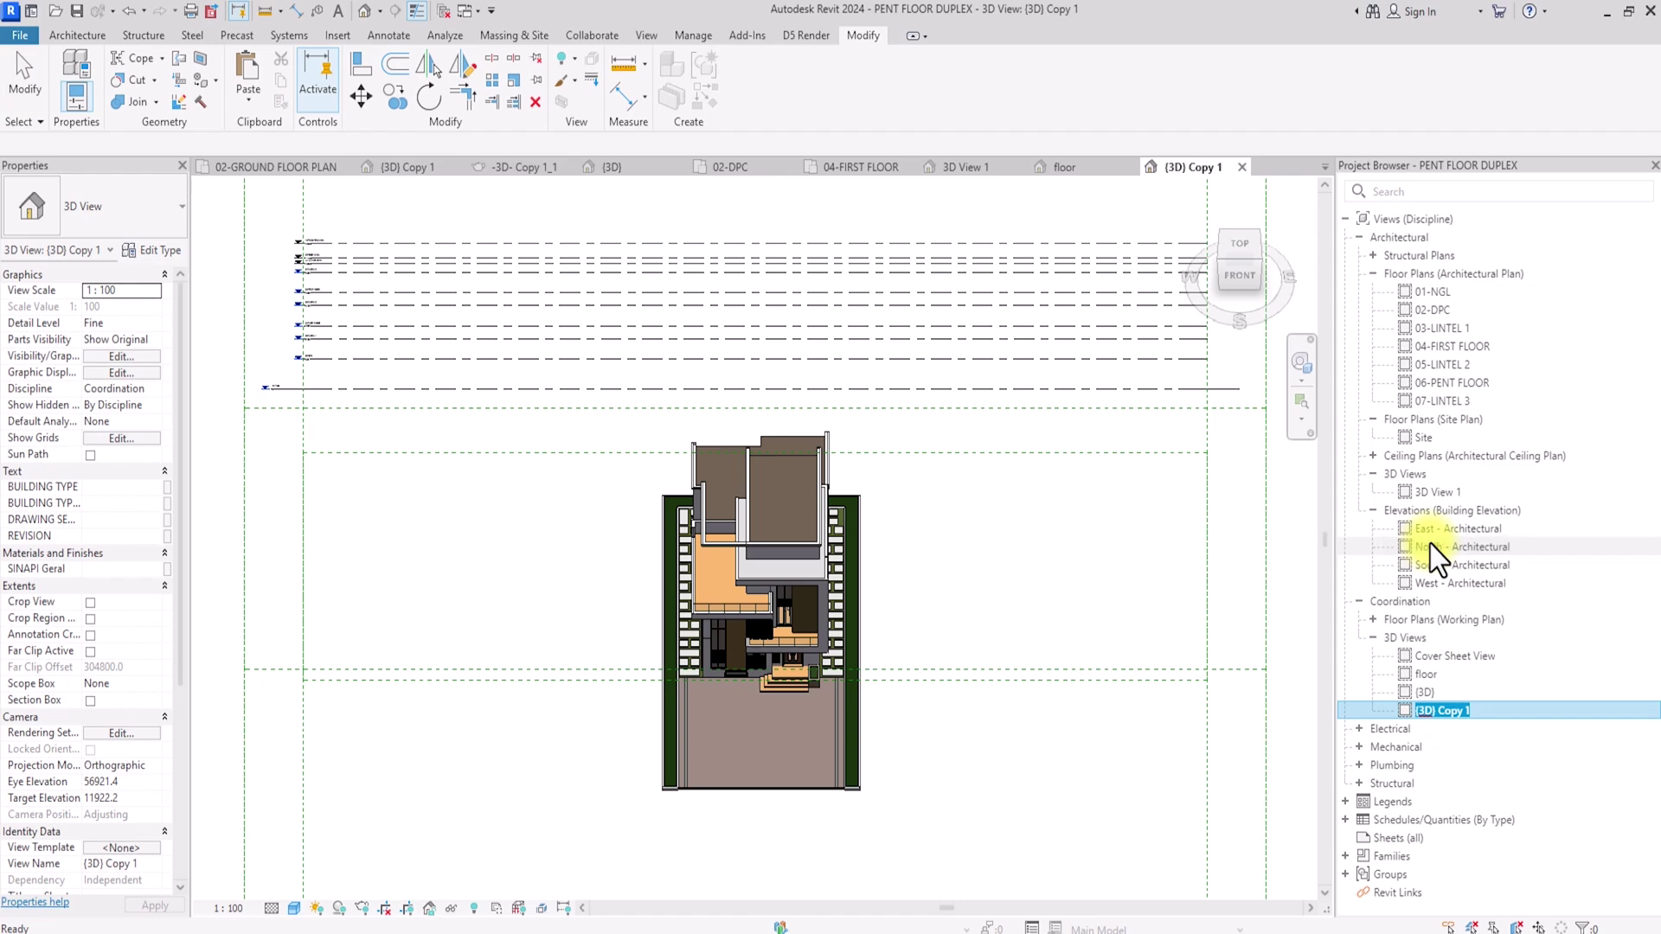
pyautogui.write('fllor plan')
pyautogui.click(1239, 711)
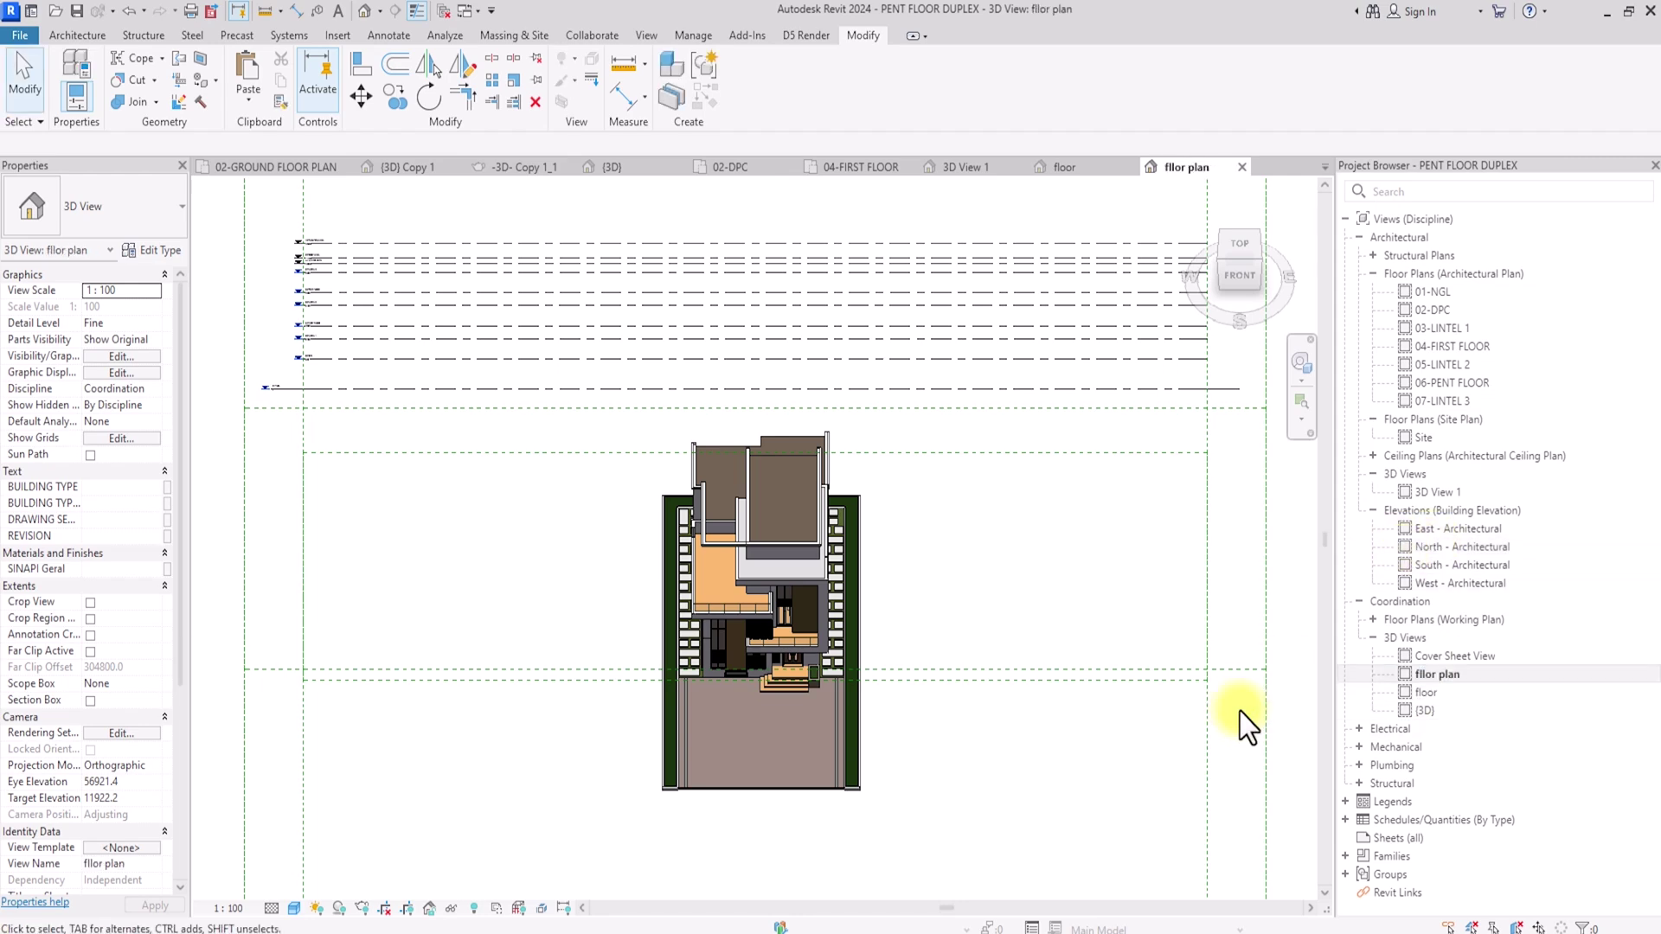
pyautogui.click(1436, 675)
pyautogui.doubleClick(1435, 675)
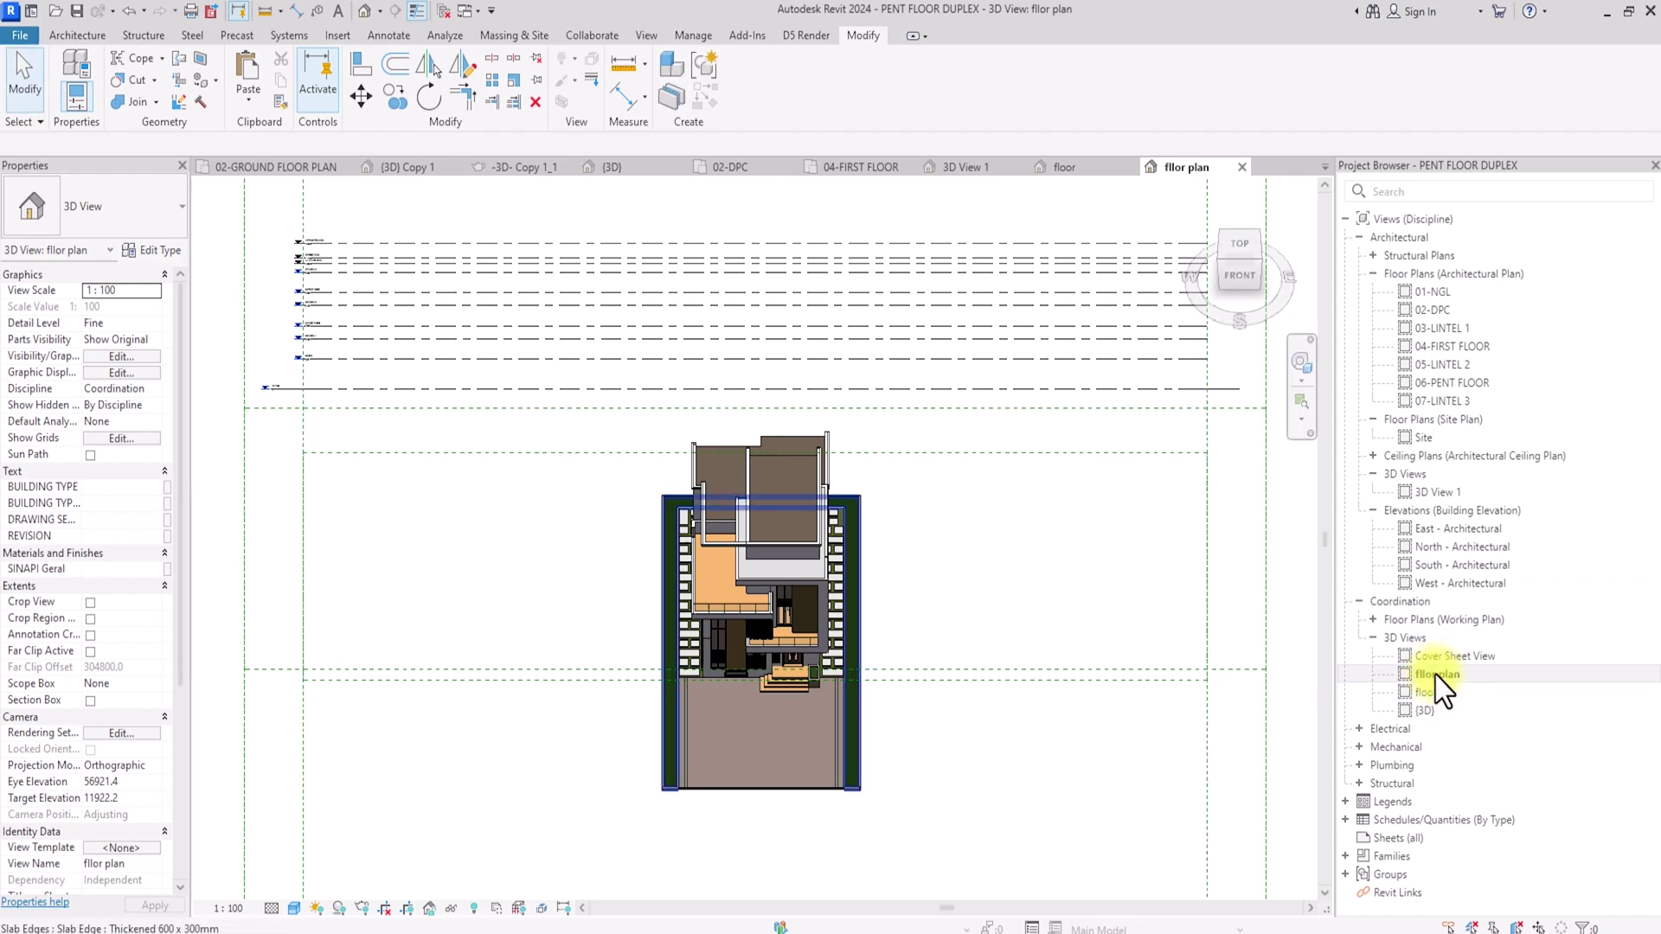
# - Enable the section box, then from the front lower its top to ground-floor window height and raise its bottom to just below the ground
pyautogui.click(1244, 279)
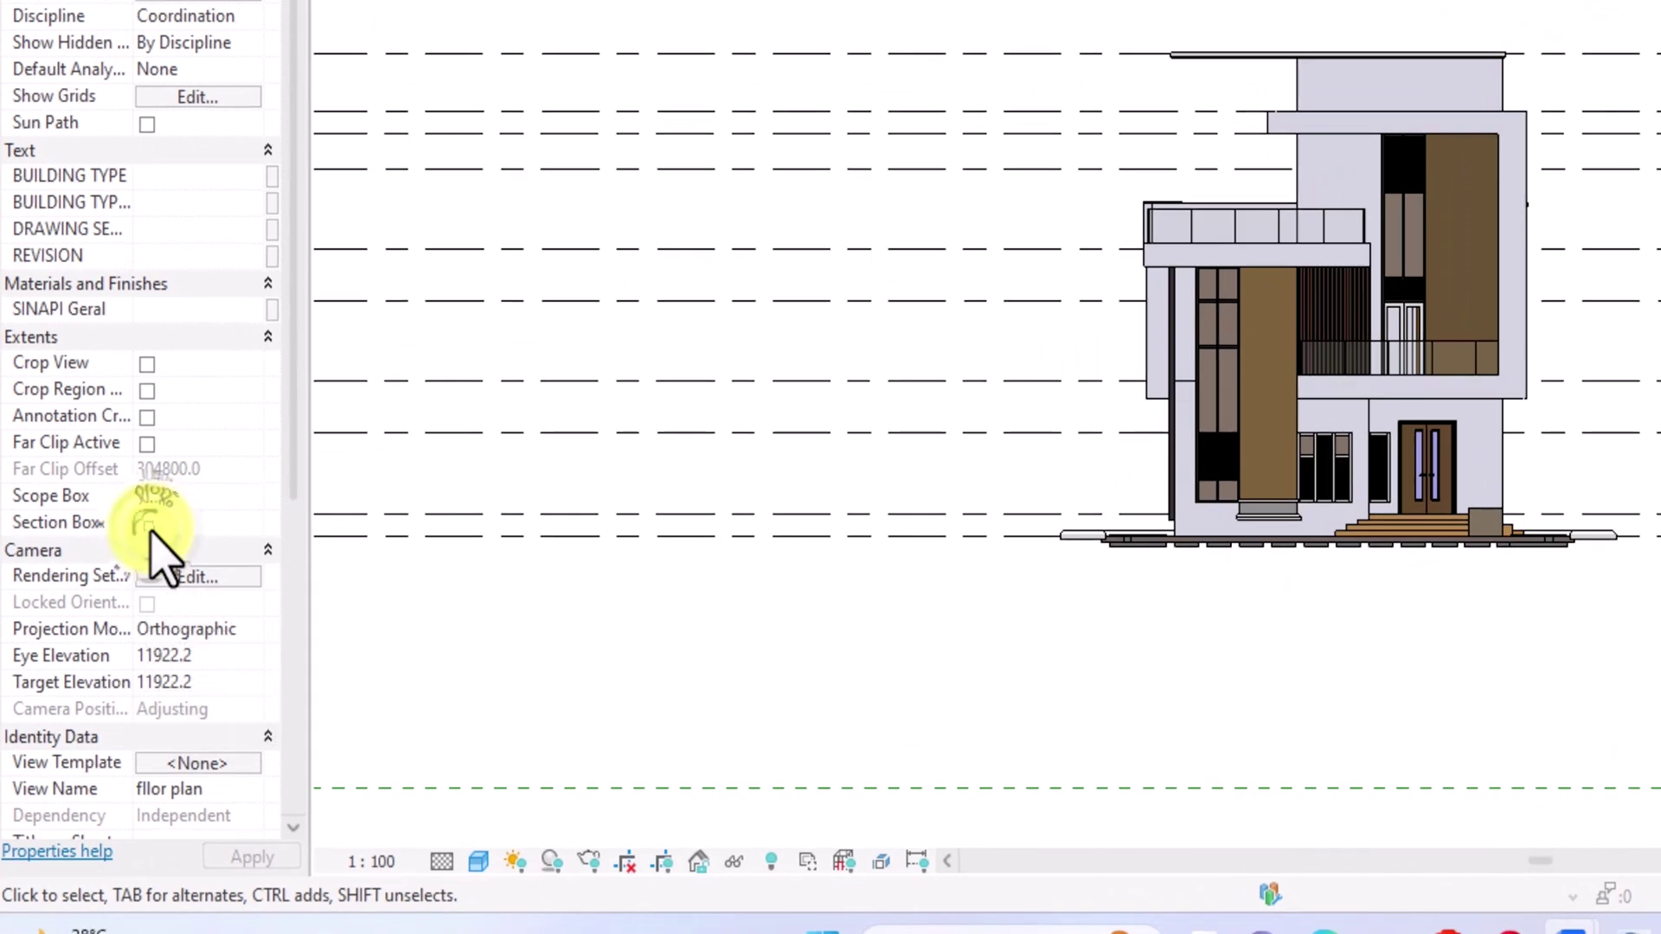
pyautogui.click(147, 524)
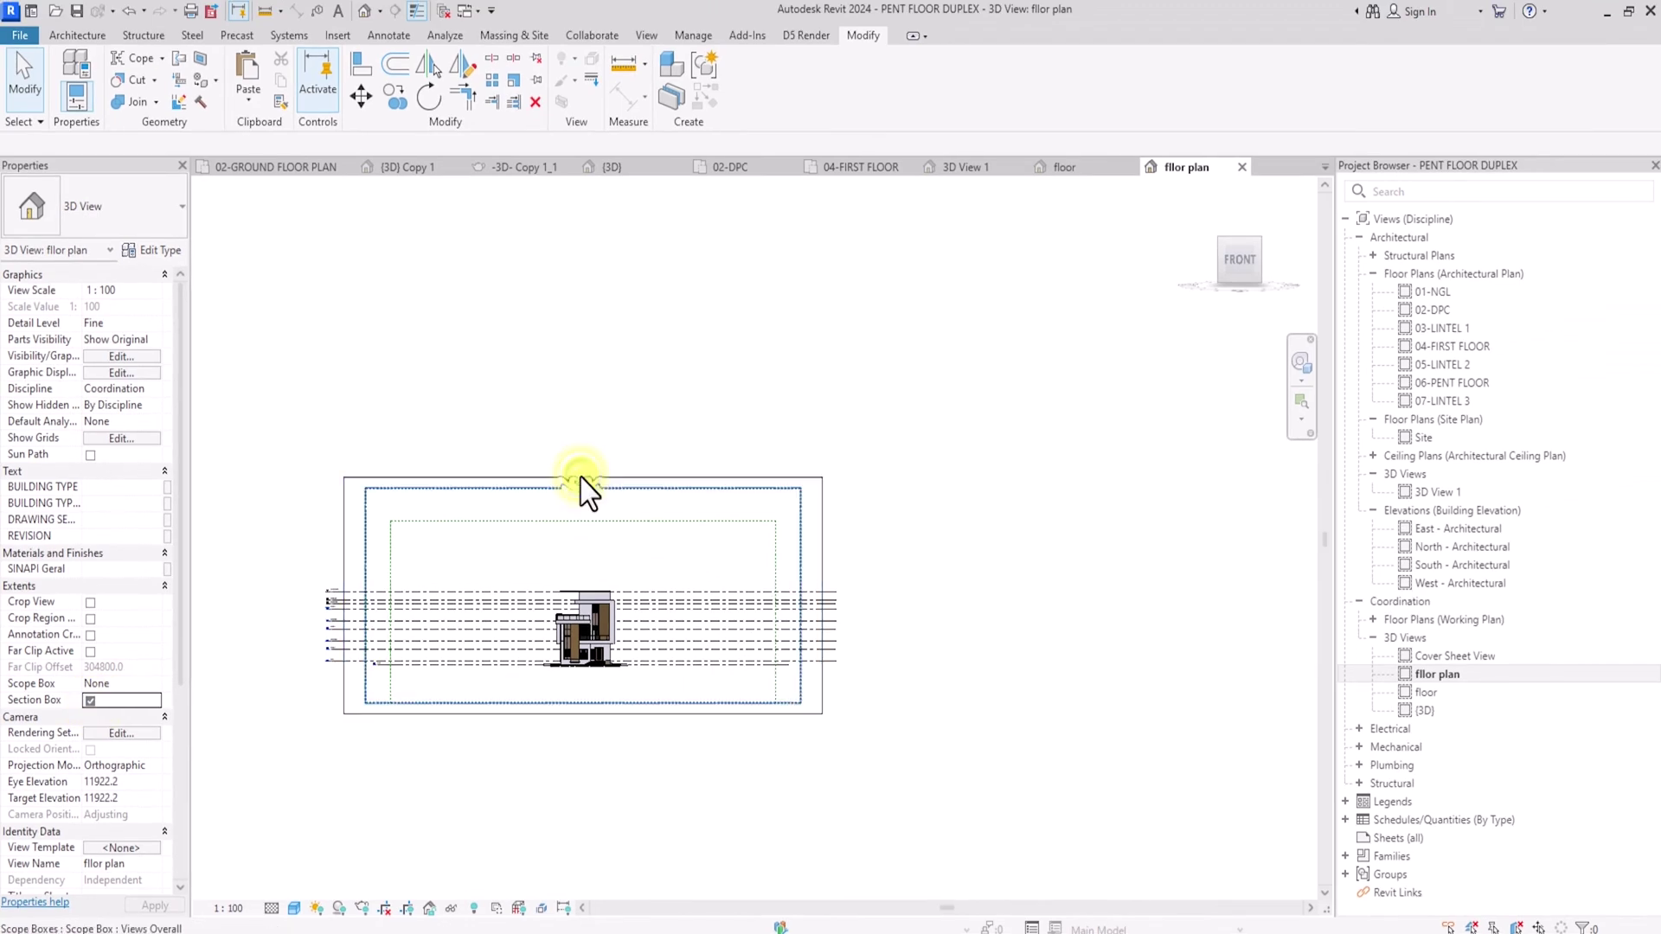
pyautogui.click(579, 478)
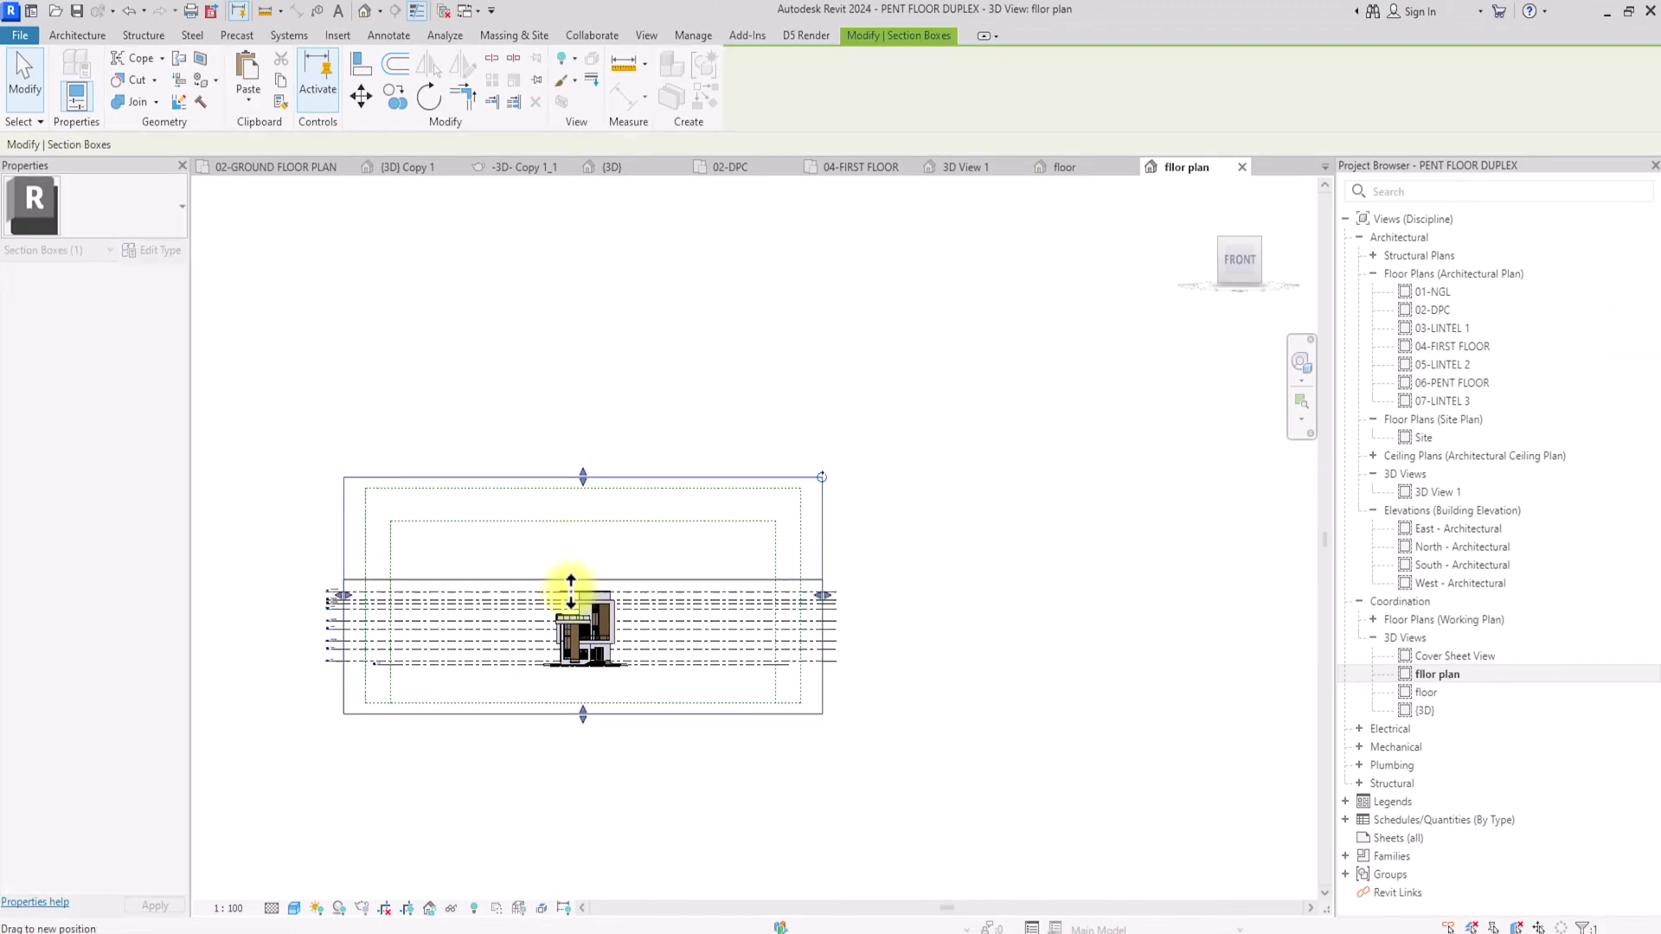
pyautogui.scroll(5, 564, 640)
pyautogui.scroll(1, 567, 645)
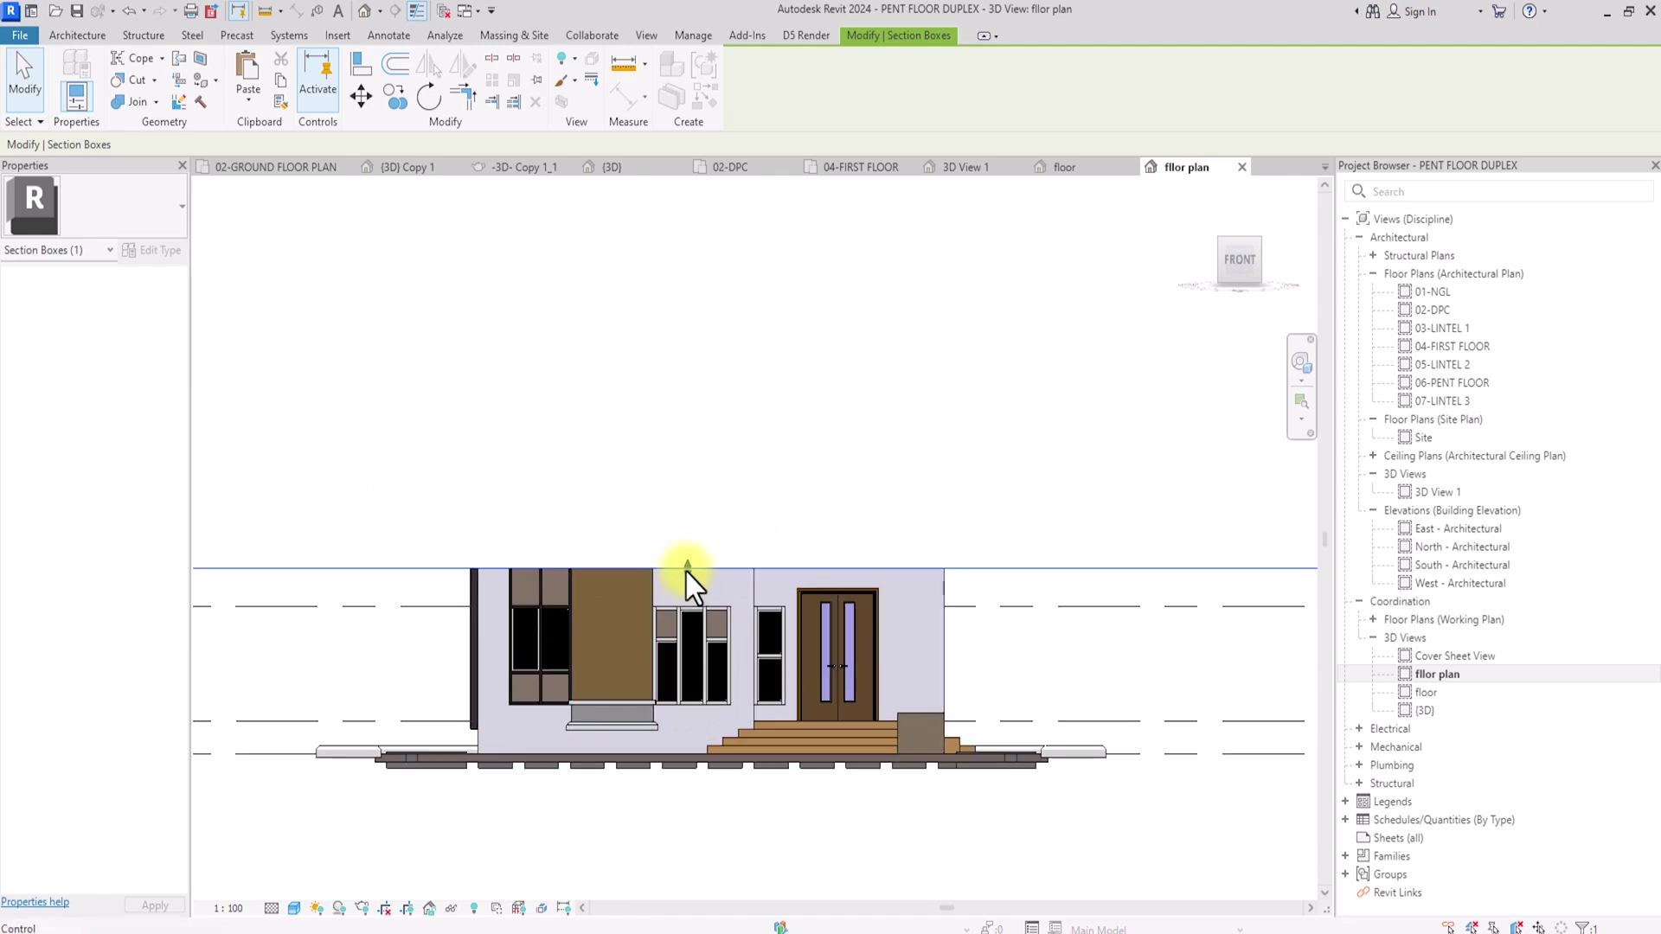
pyautogui.moveTo(687, 571); pyautogui.dragTo(688, 646)
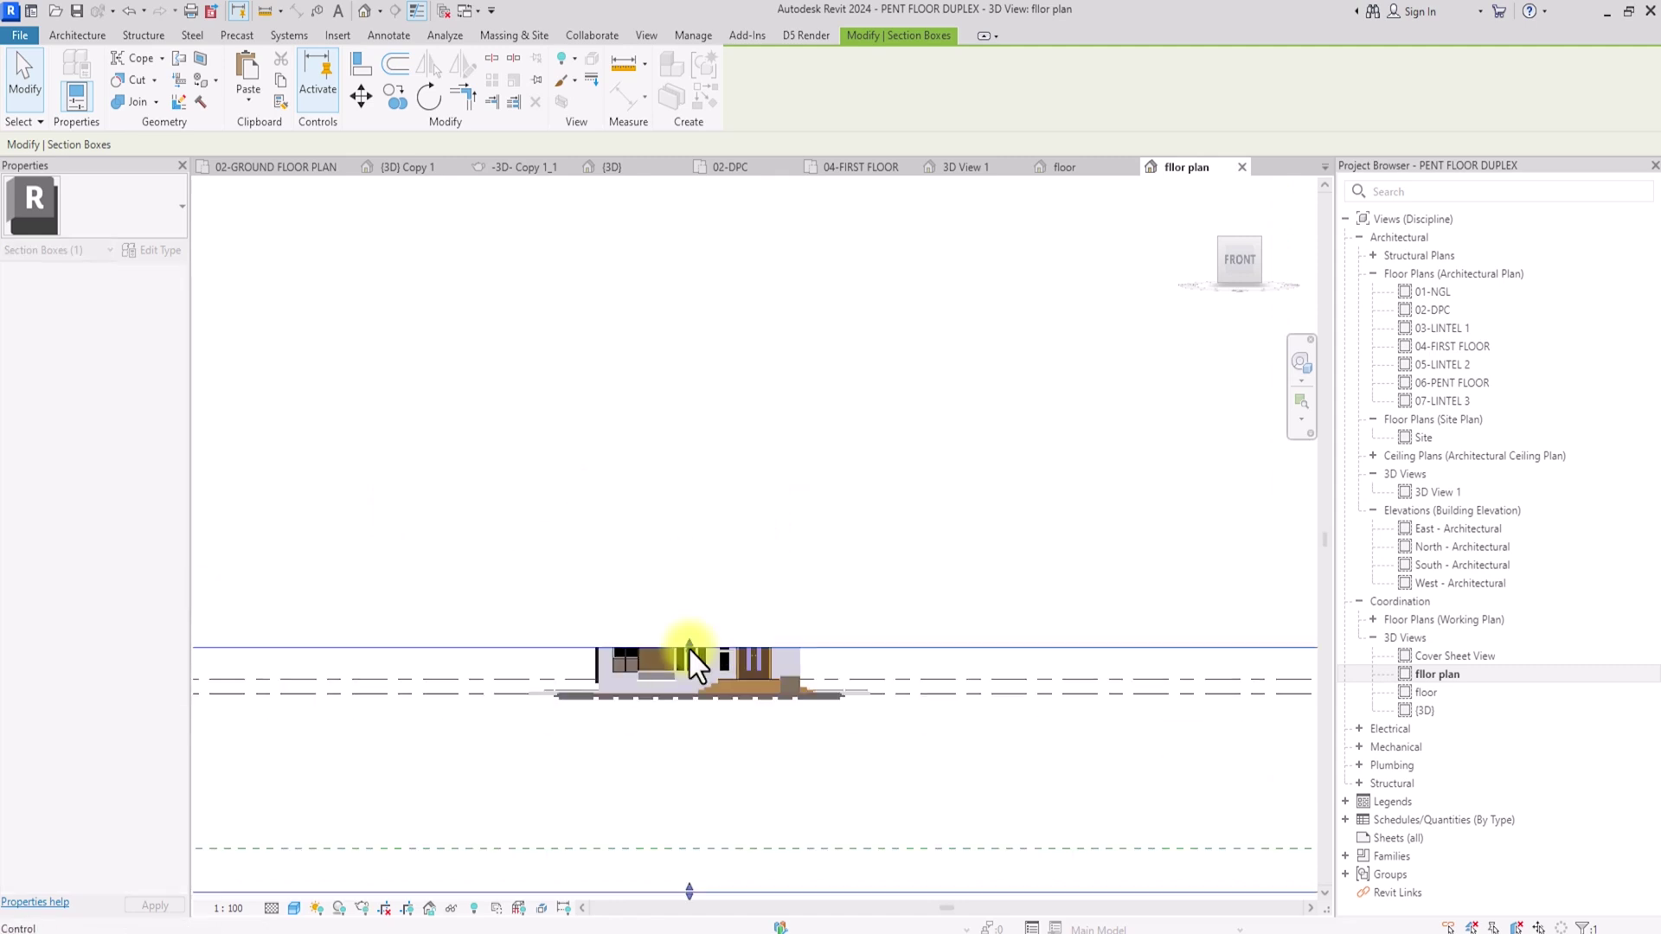
pyautogui.moveTo(692, 723); pyautogui.dragTo(721, 666)
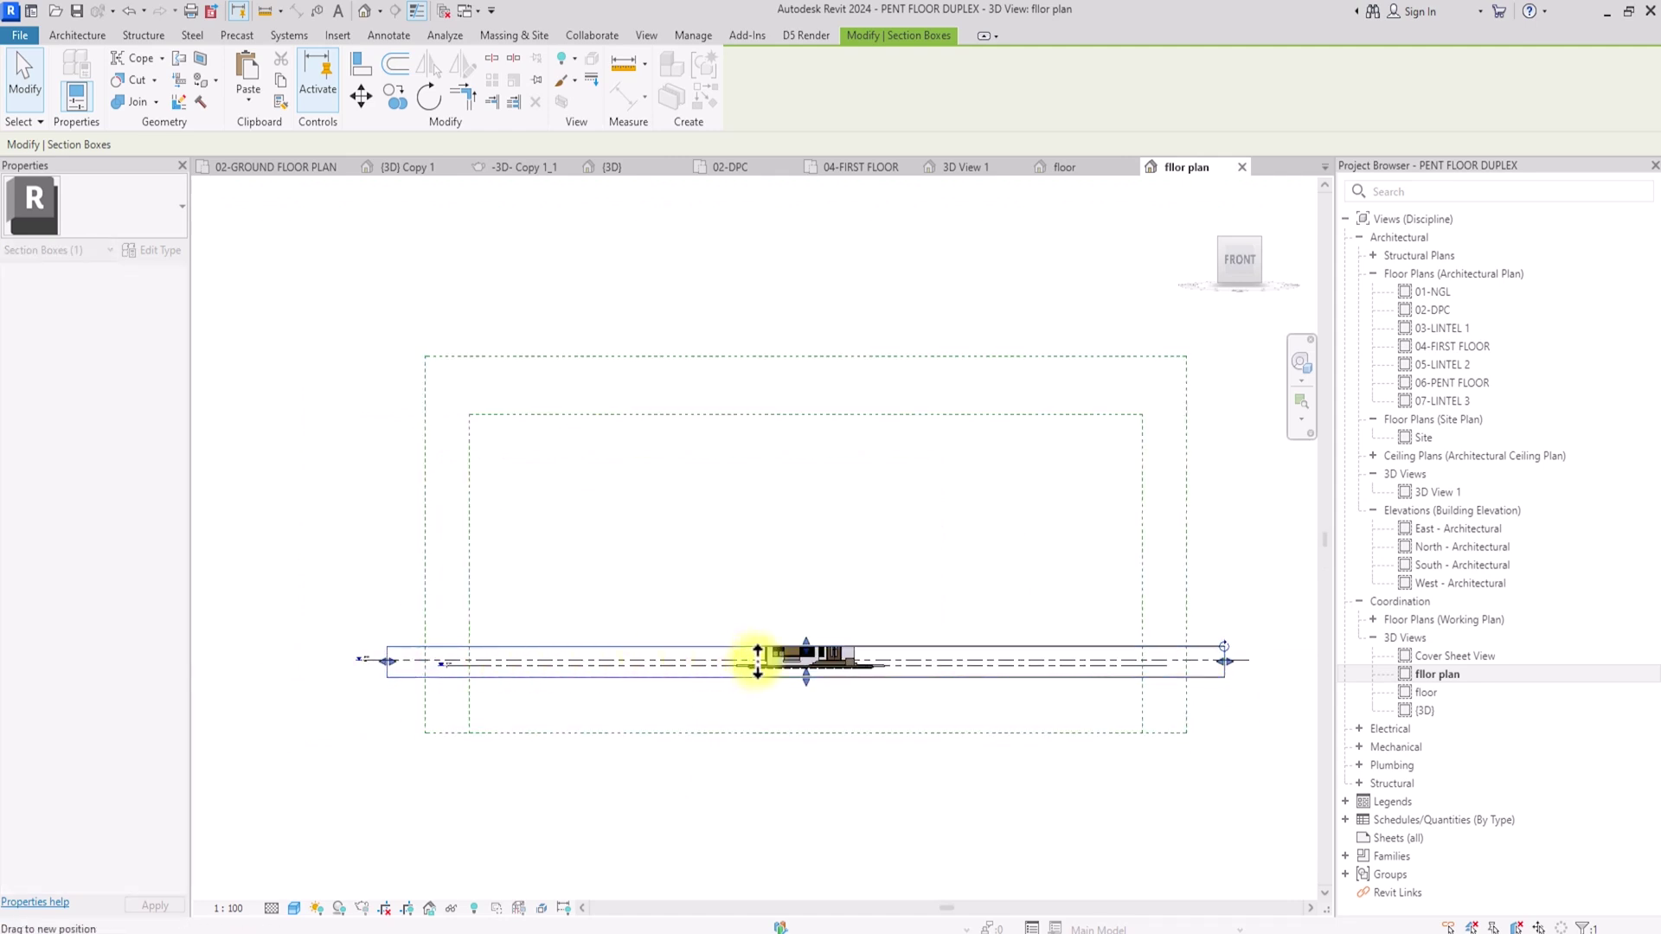
# - Pull the section box sides in close around the building, working from the front and right views
pyautogui.moveTo(757, 662); pyautogui.dragTo(757, 662)
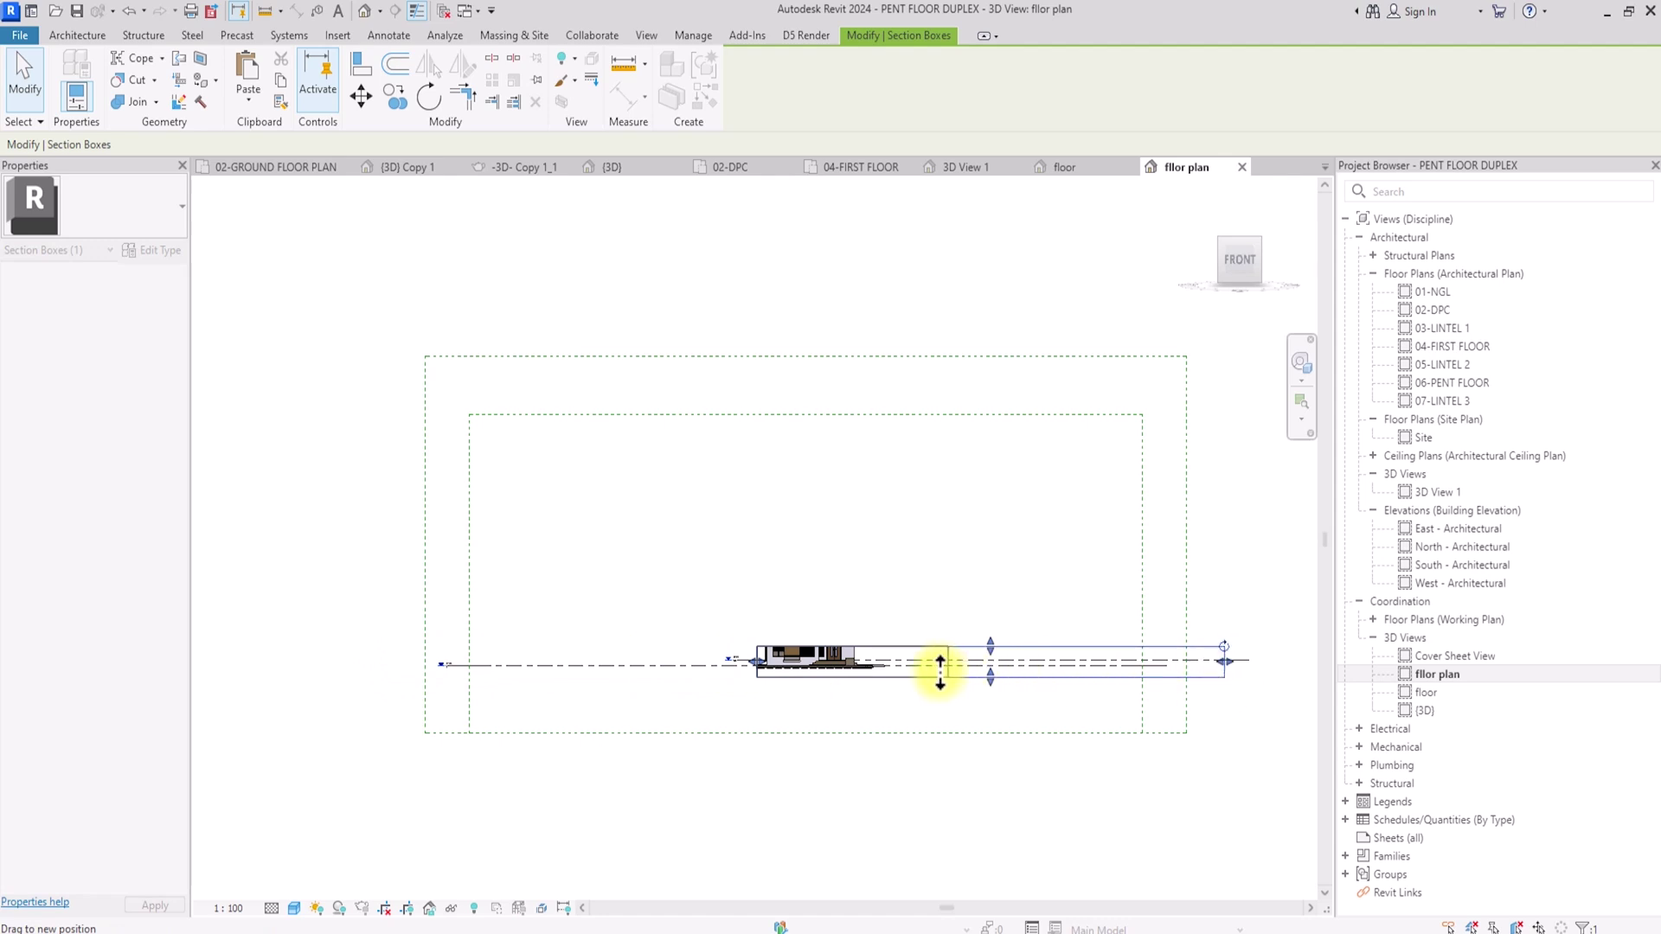
pyautogui.moveTo(941, 674); pyautogui.dragTo(864, 681)
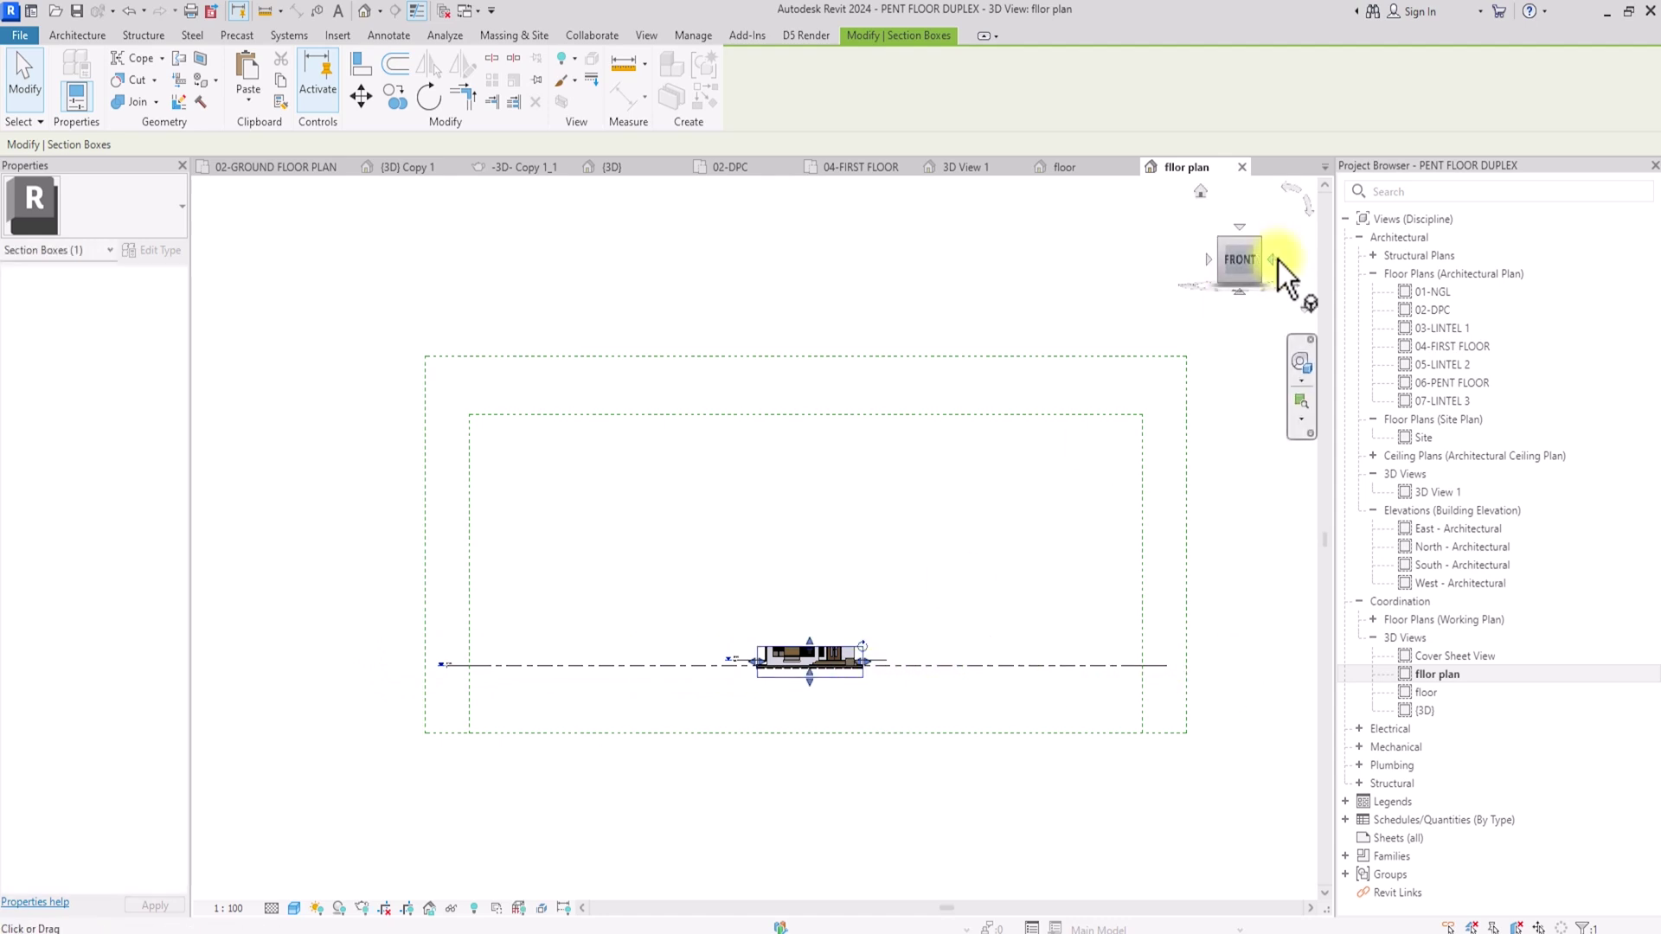
pyautogui.click(1279, 261)
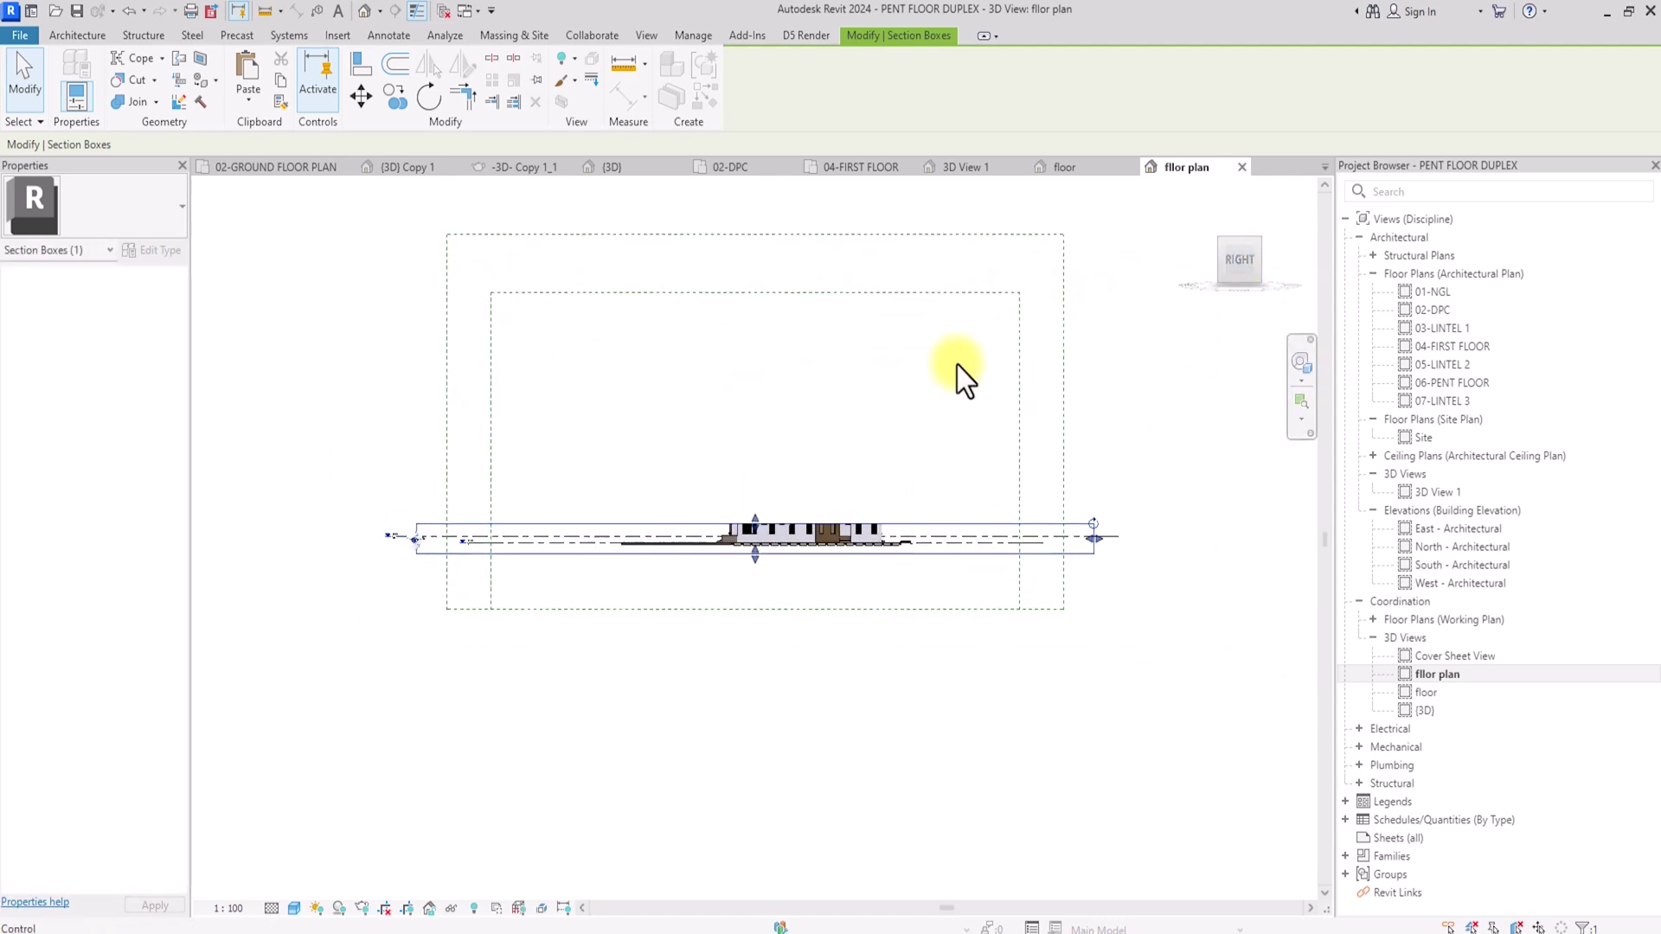
pyautogui.moveTo(718, 542); pyautogui.dragTo(713, 548)
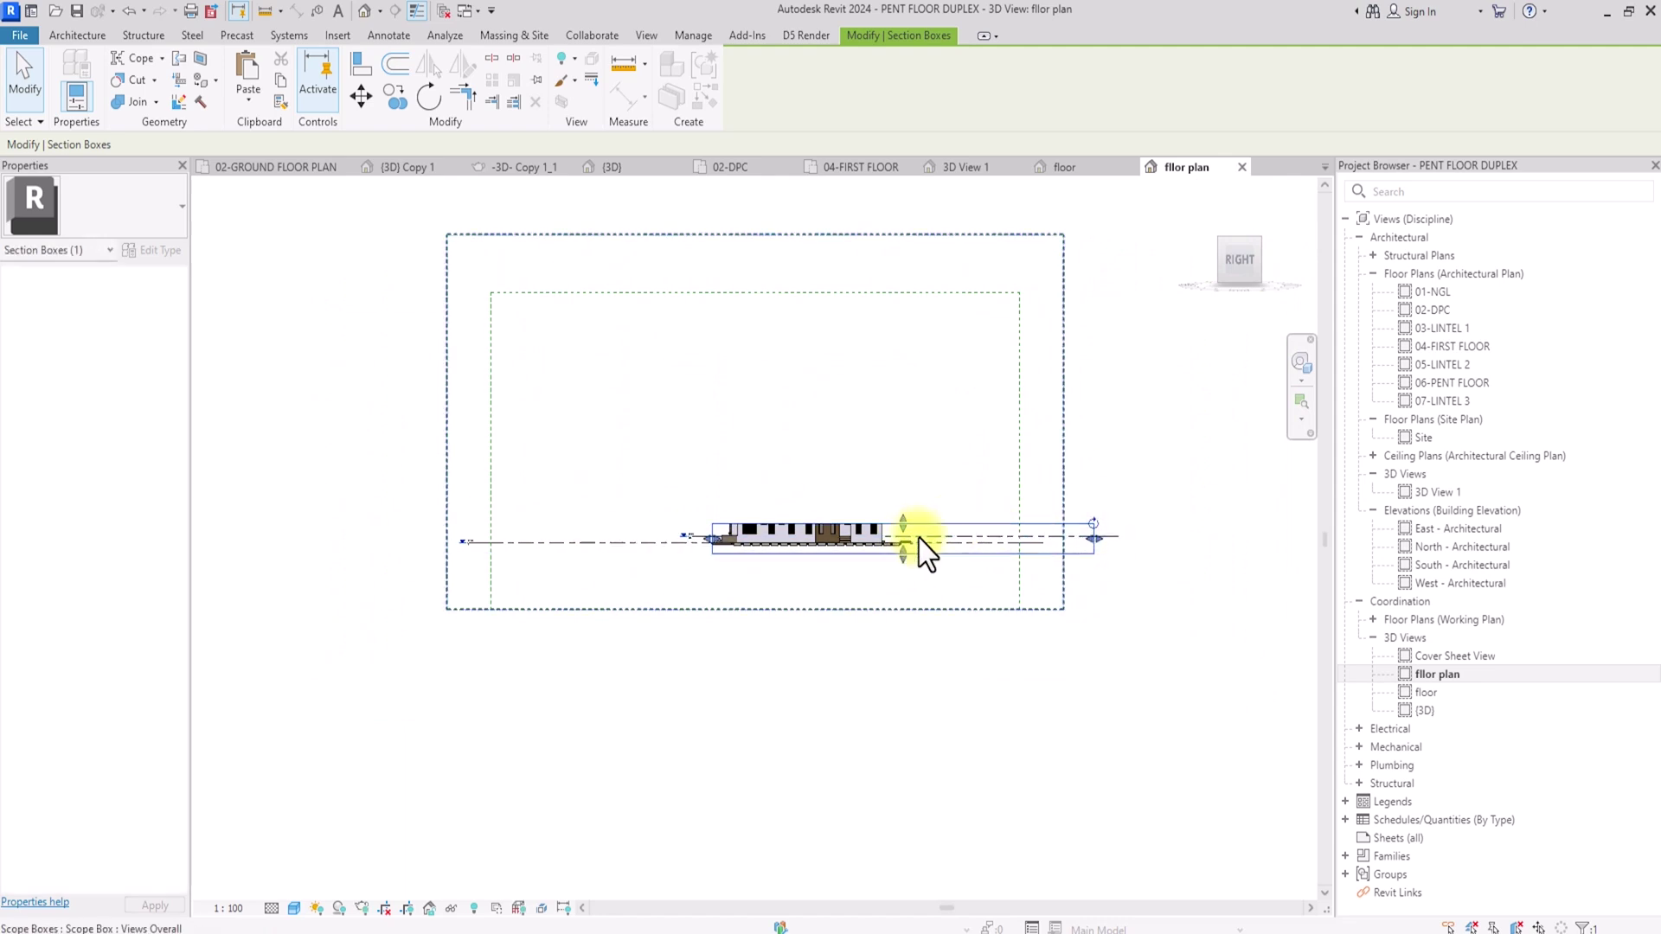
pyautogui.scroll(3, 926, 554)
pyautogui.click(742, 399)
pyautogui.scroll(2, 796, 382)
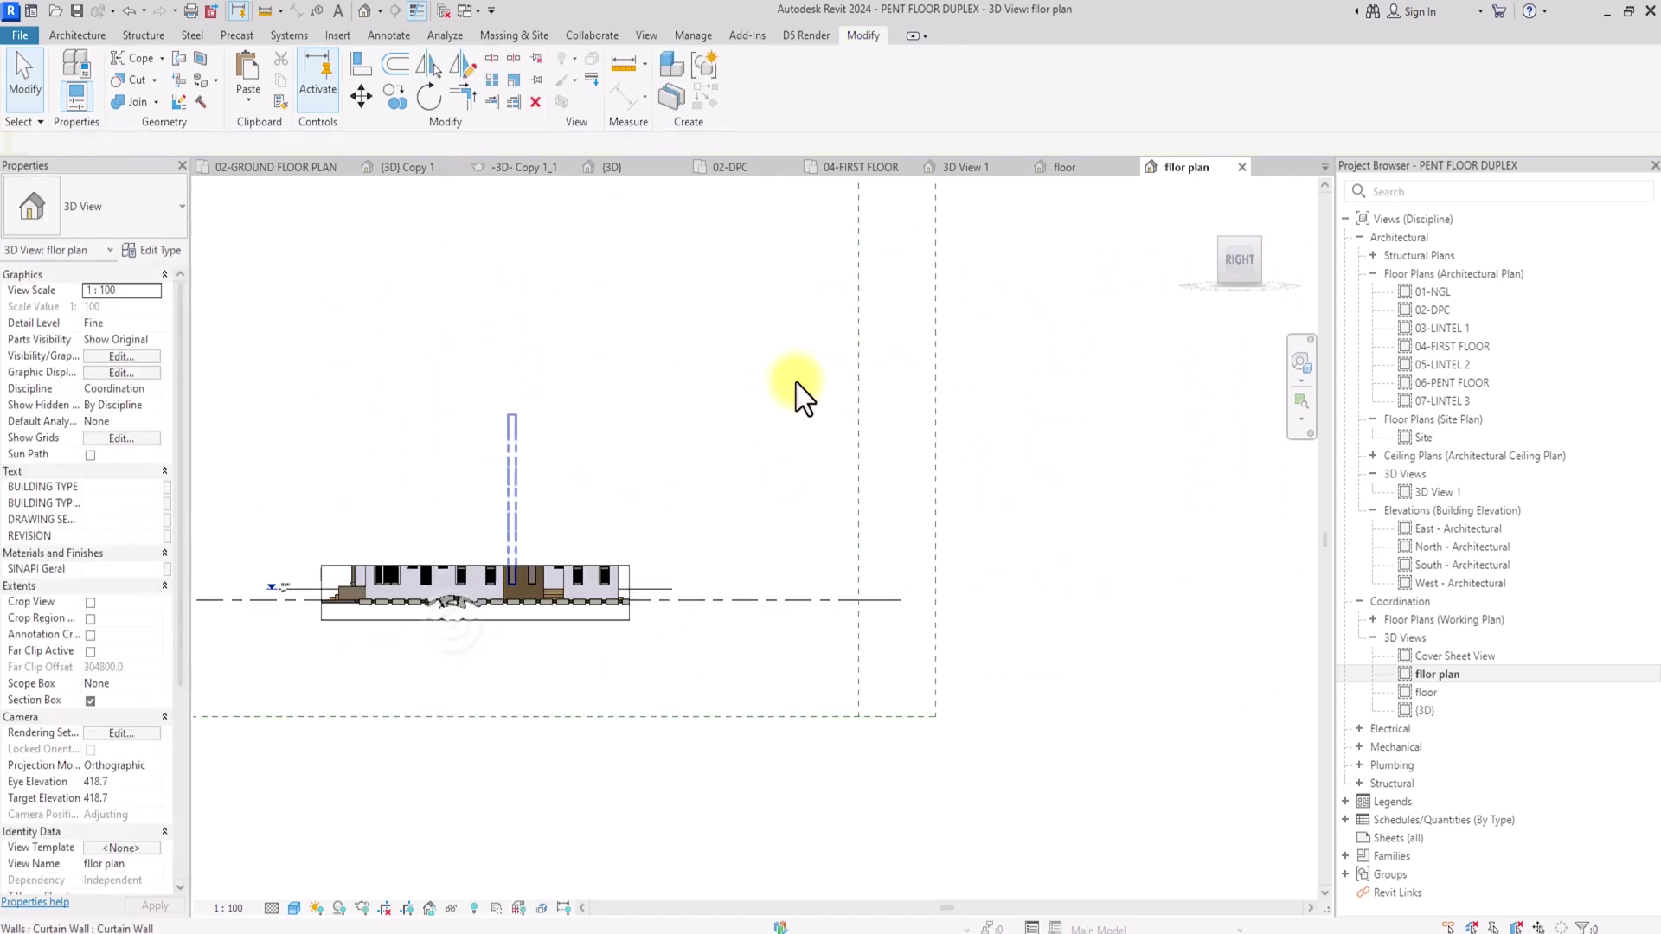
# - Hide the section box outline in the 3D view
pyautogui.click(453, 621)
pyautogui.rightClick(451, 624)
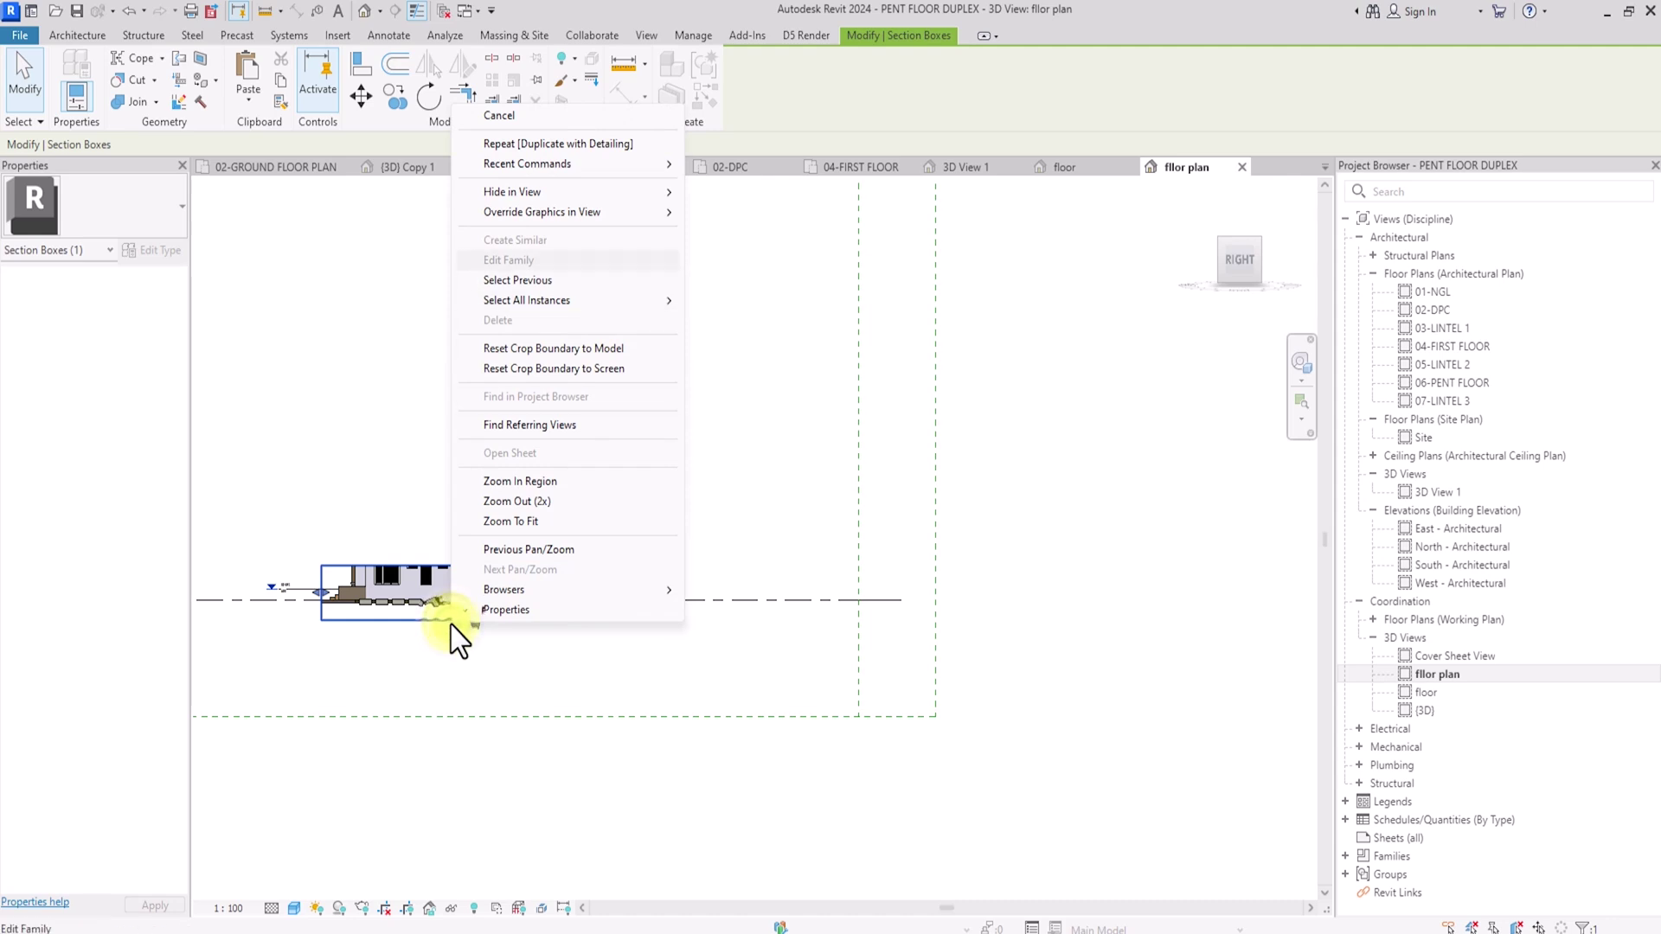
pyautogui.moveTo(571, 192)
pyautogui.click(750, 195)
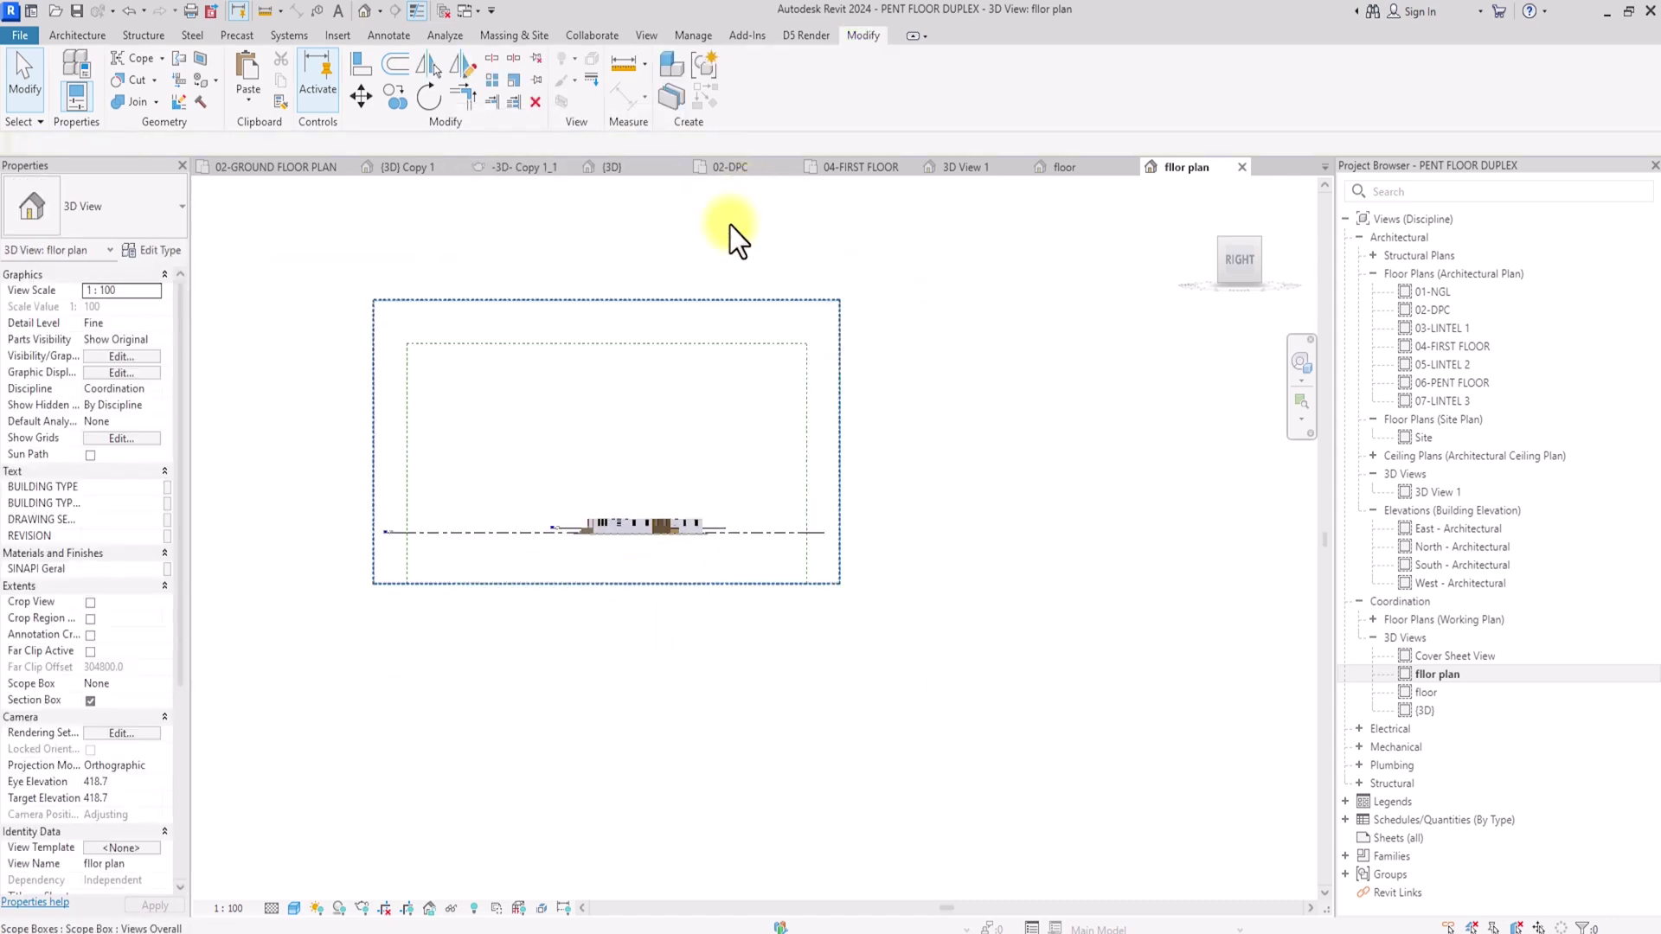
# - Select the two level lines beside the building and hide them in the view as elements
pyautogui.scroll(4, 507, 545)
pyautogui.click(507, 545)
pyautogui.scroll(2, 507, 545)
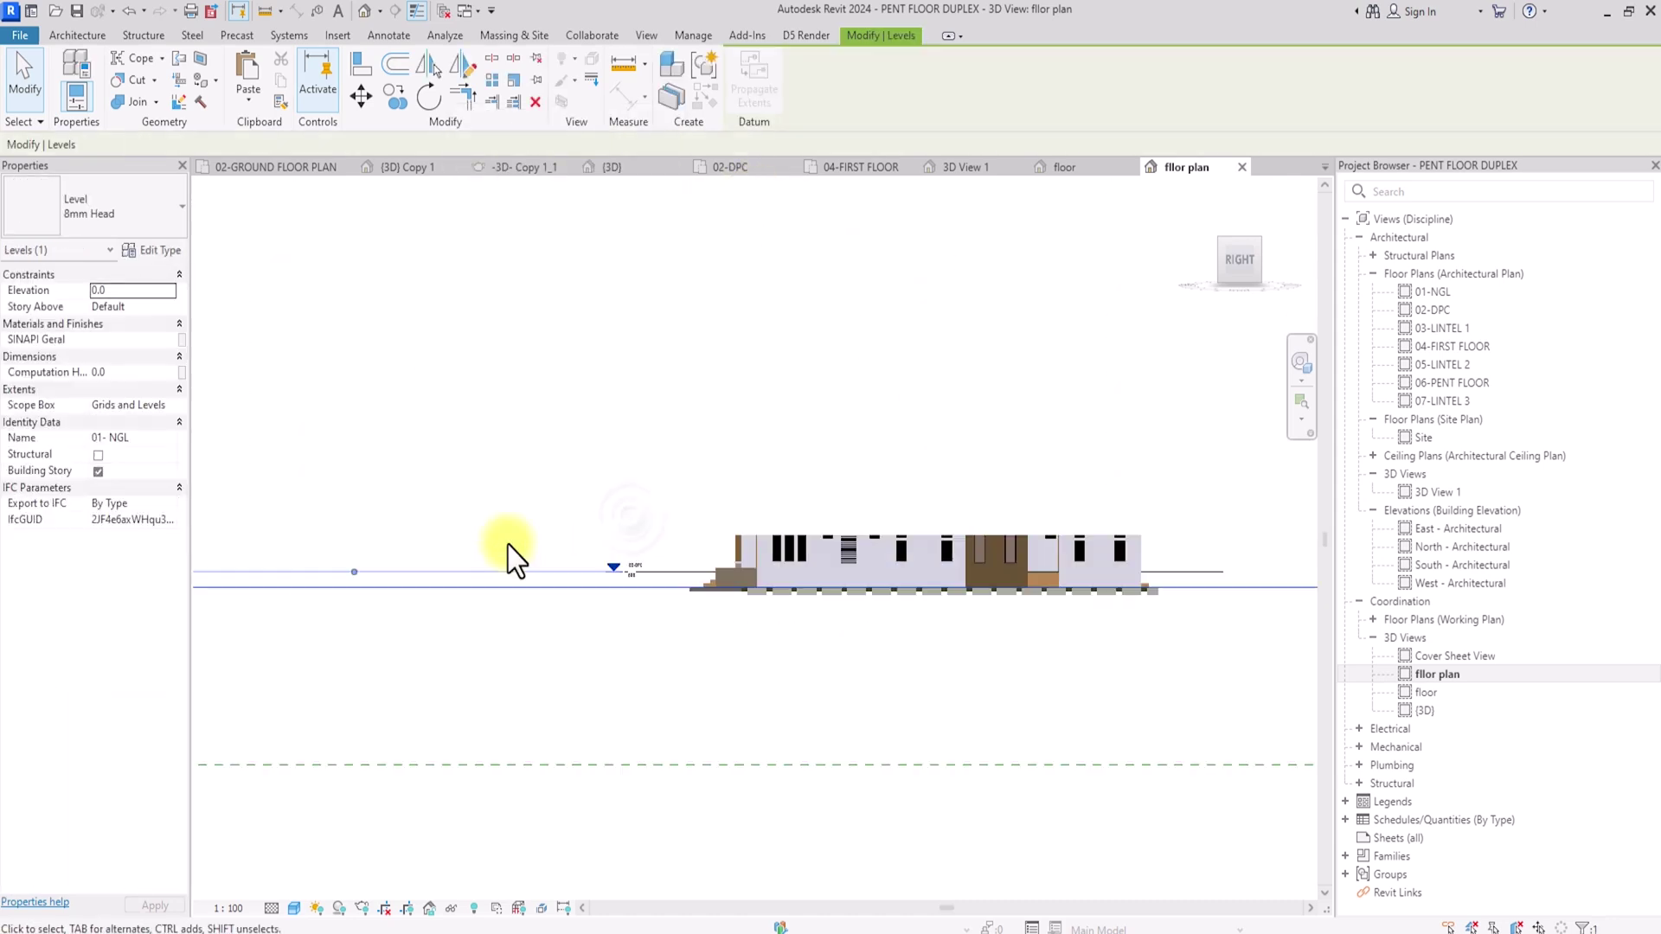
pyautogui.moveTo(629, 517); pyautogui.dragTo(589, 620)
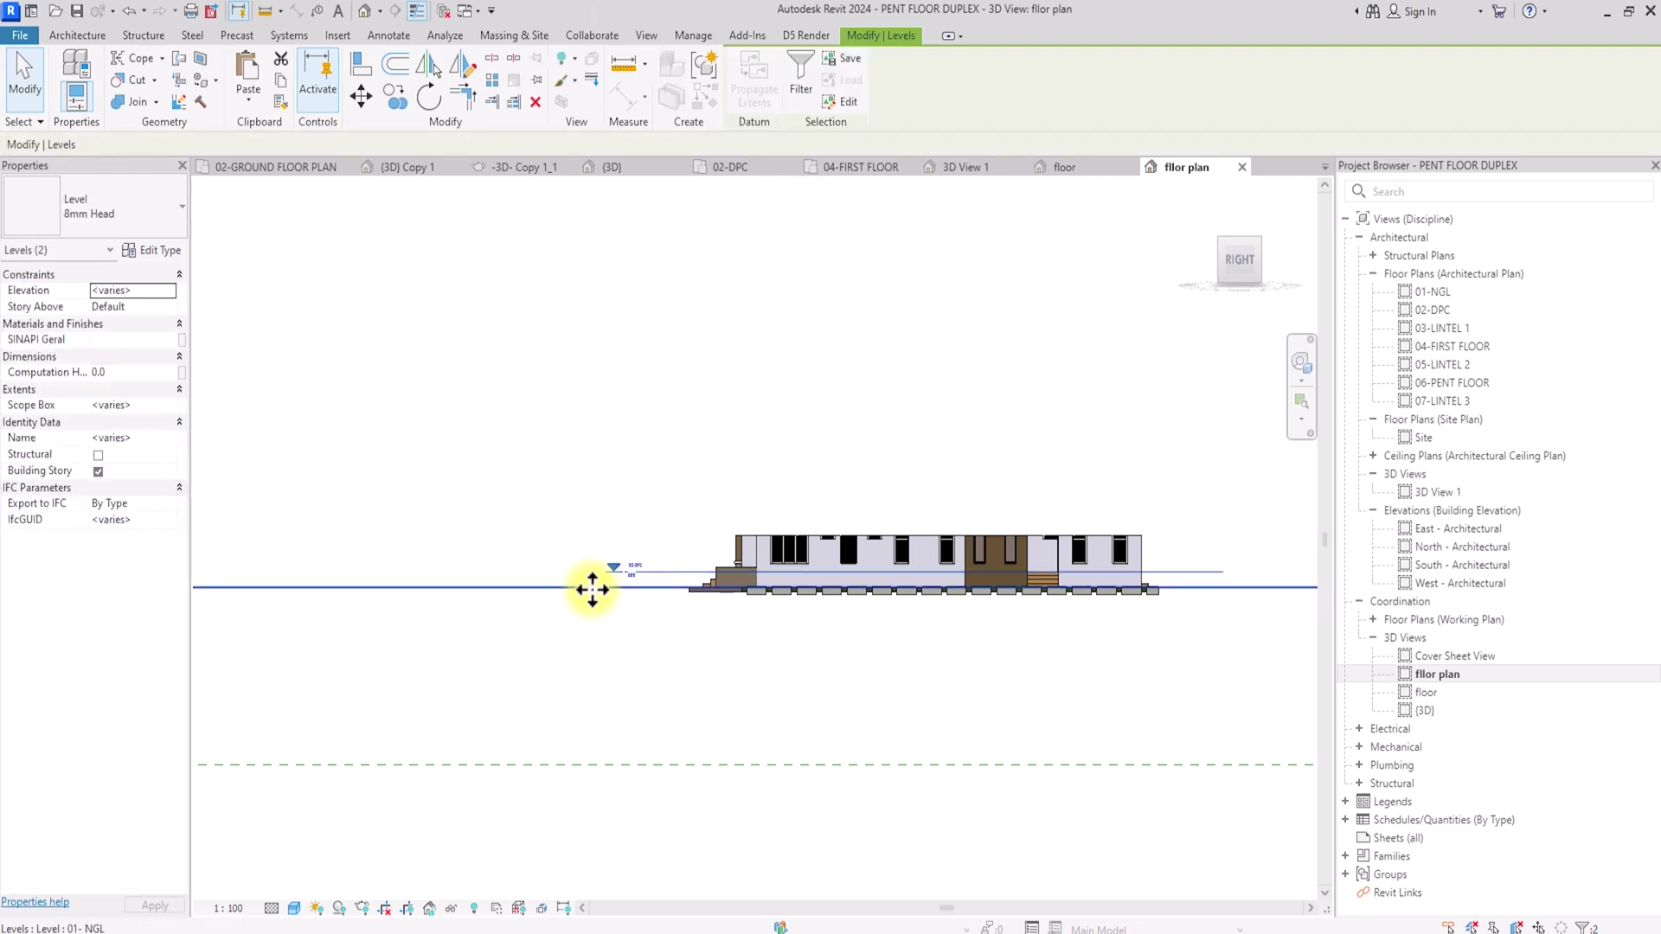
pyautogui.rightClick(593, 590)
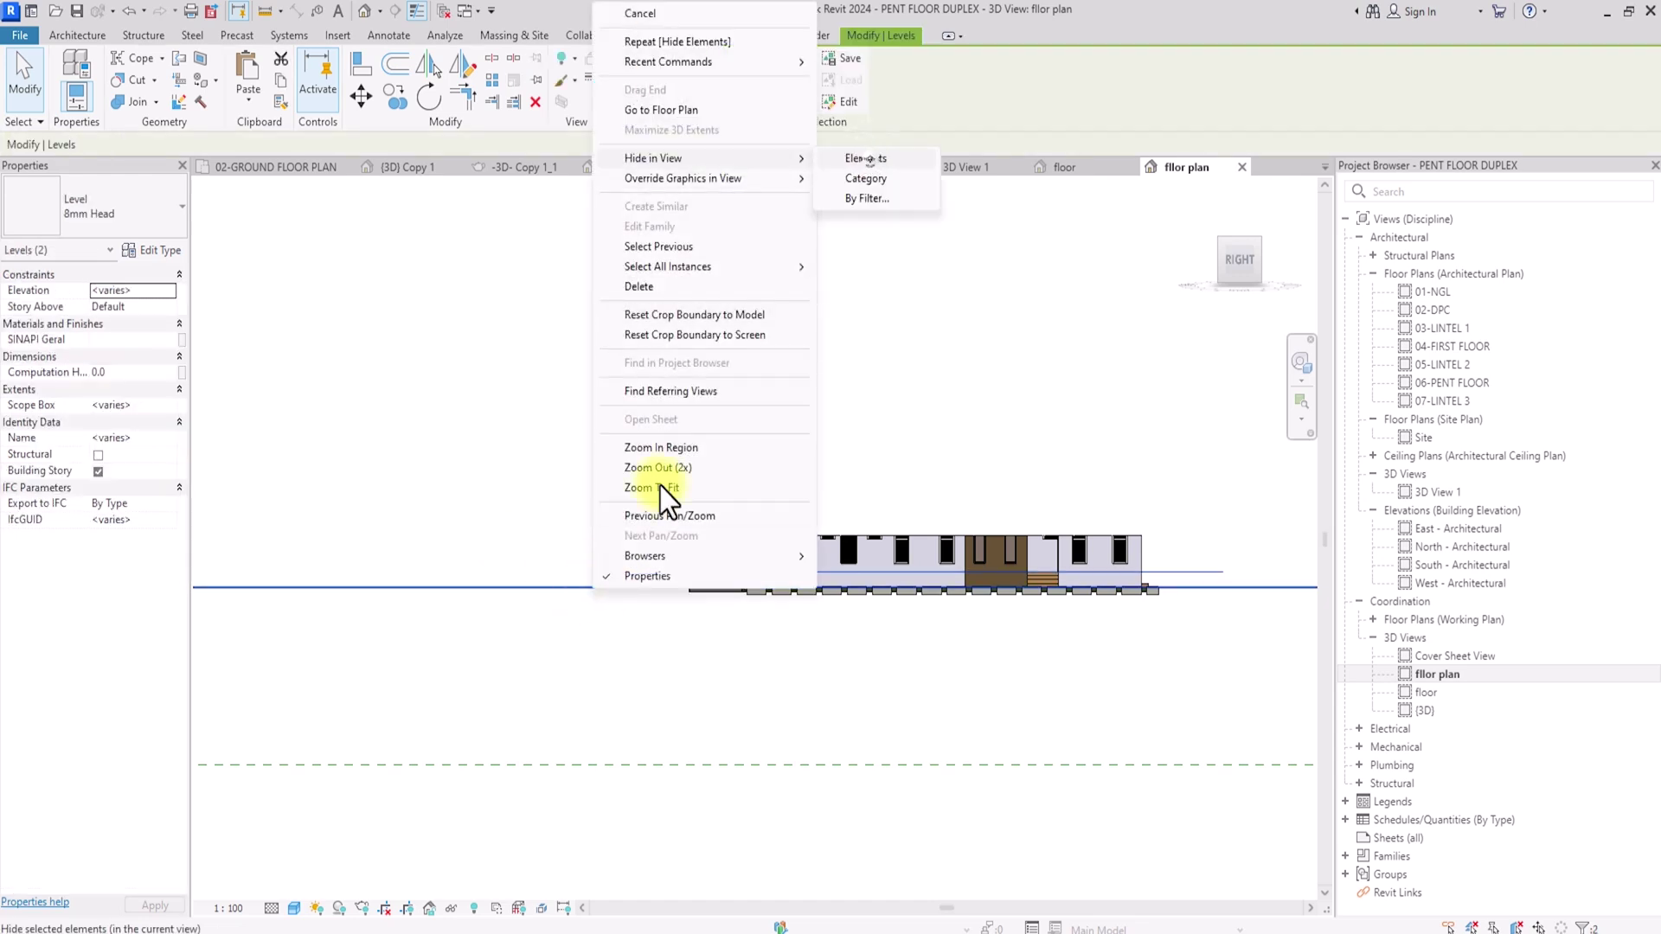
pyautogui.click(870, 162)
# - Select both scope boxes around the building and hide them in the view as elements
pyautogui.scroll(-3, 658, 608)
pyautogui.scroll(4, 657, 607)
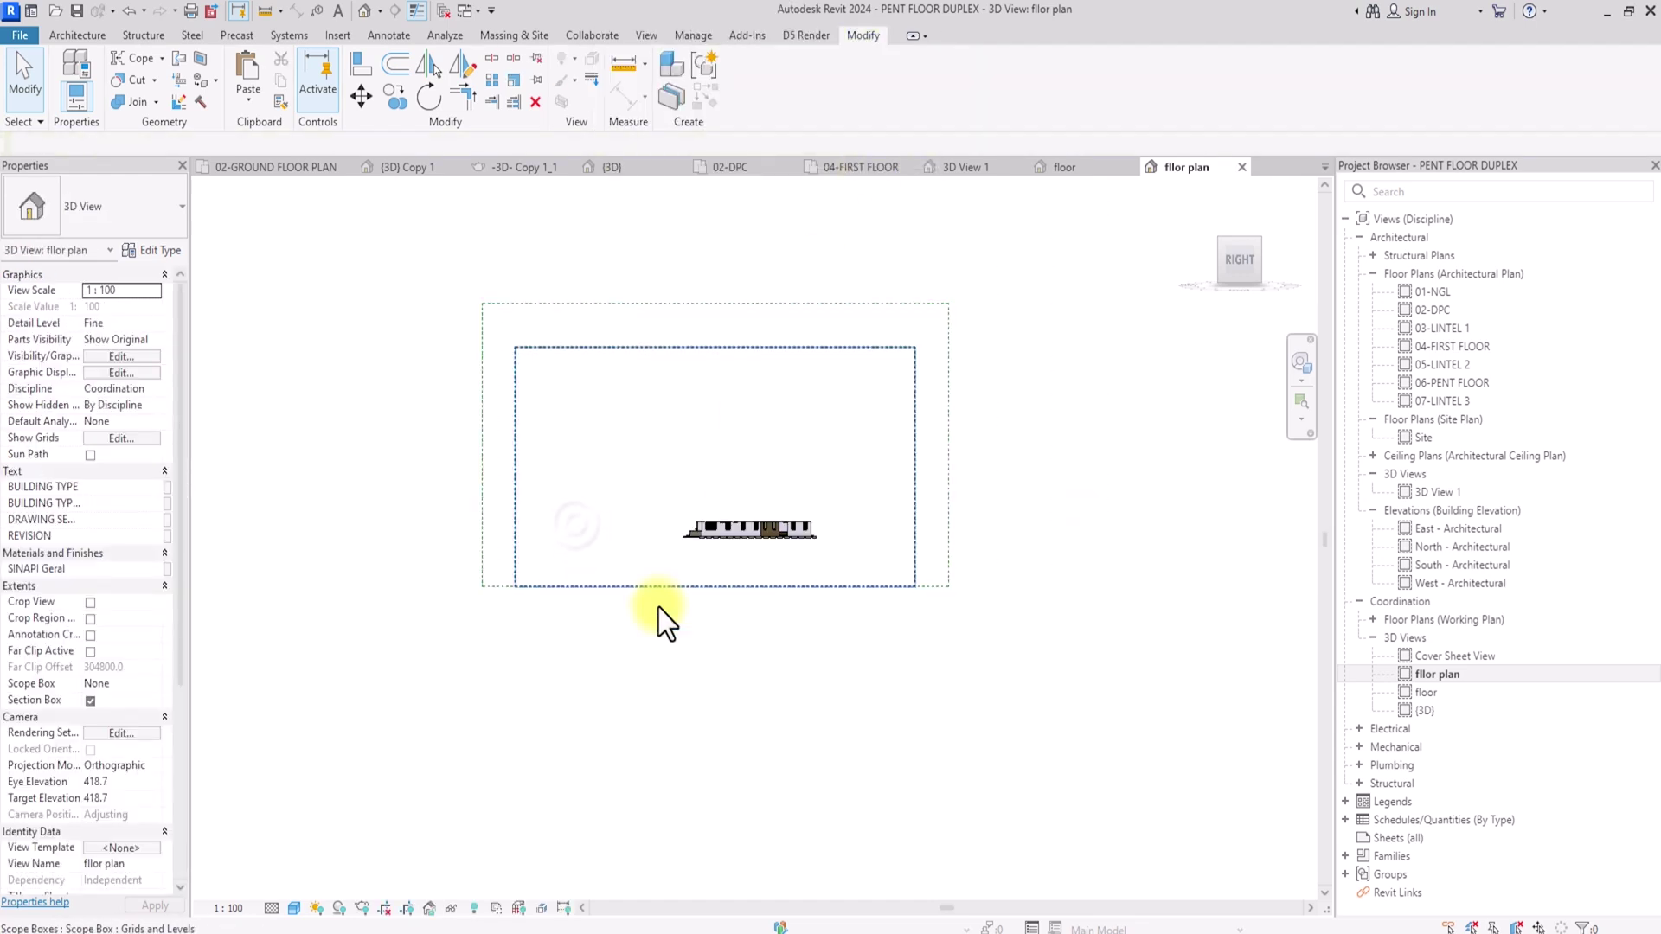
pyautogui.click(524, 643)
pyautogui.rightClick(524, 643)
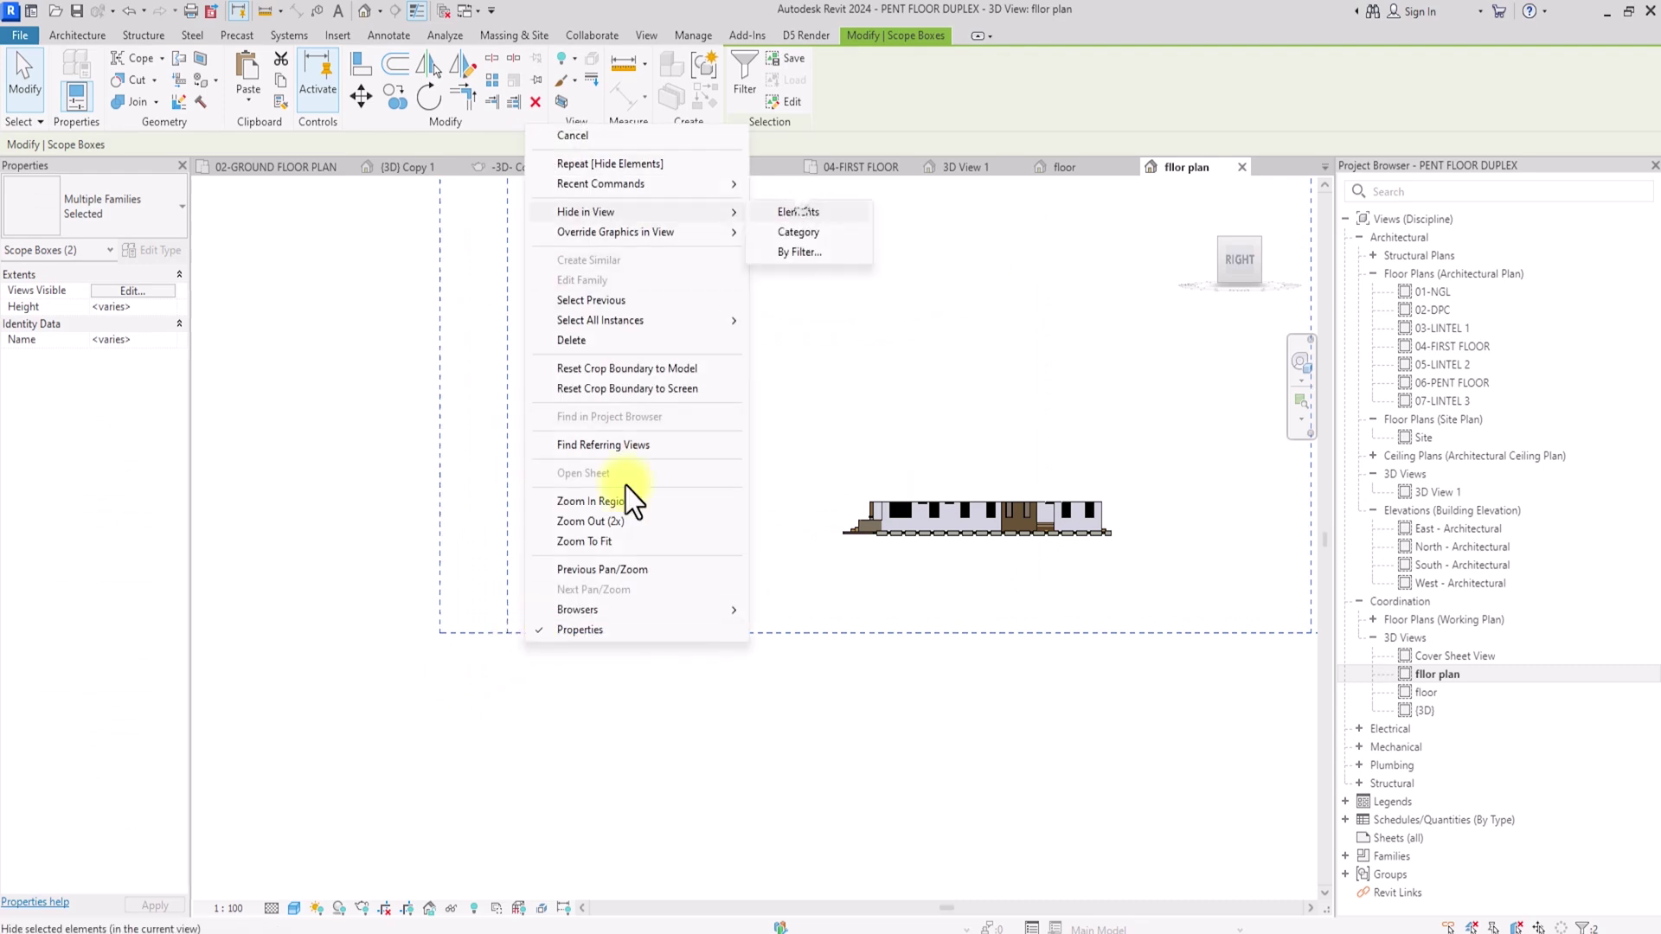
pyautogui.click(803, 209)
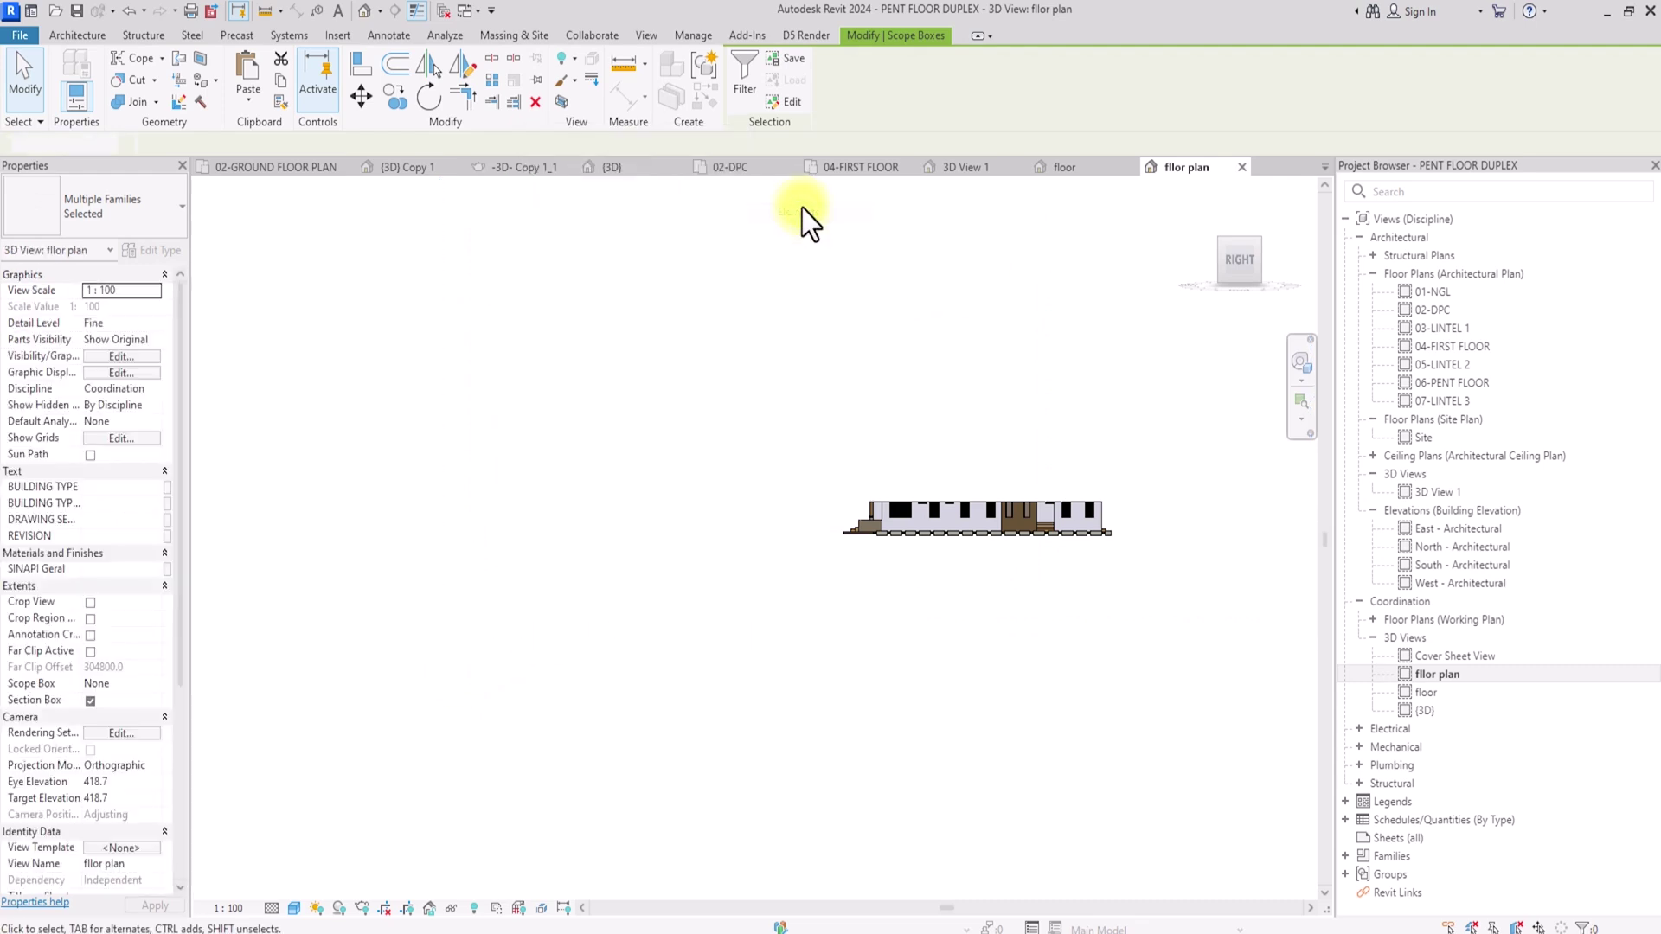
# - Orient the 3D view to the top of the building, then save the orientation and lock the view
pyautogui.click(1237, 228)
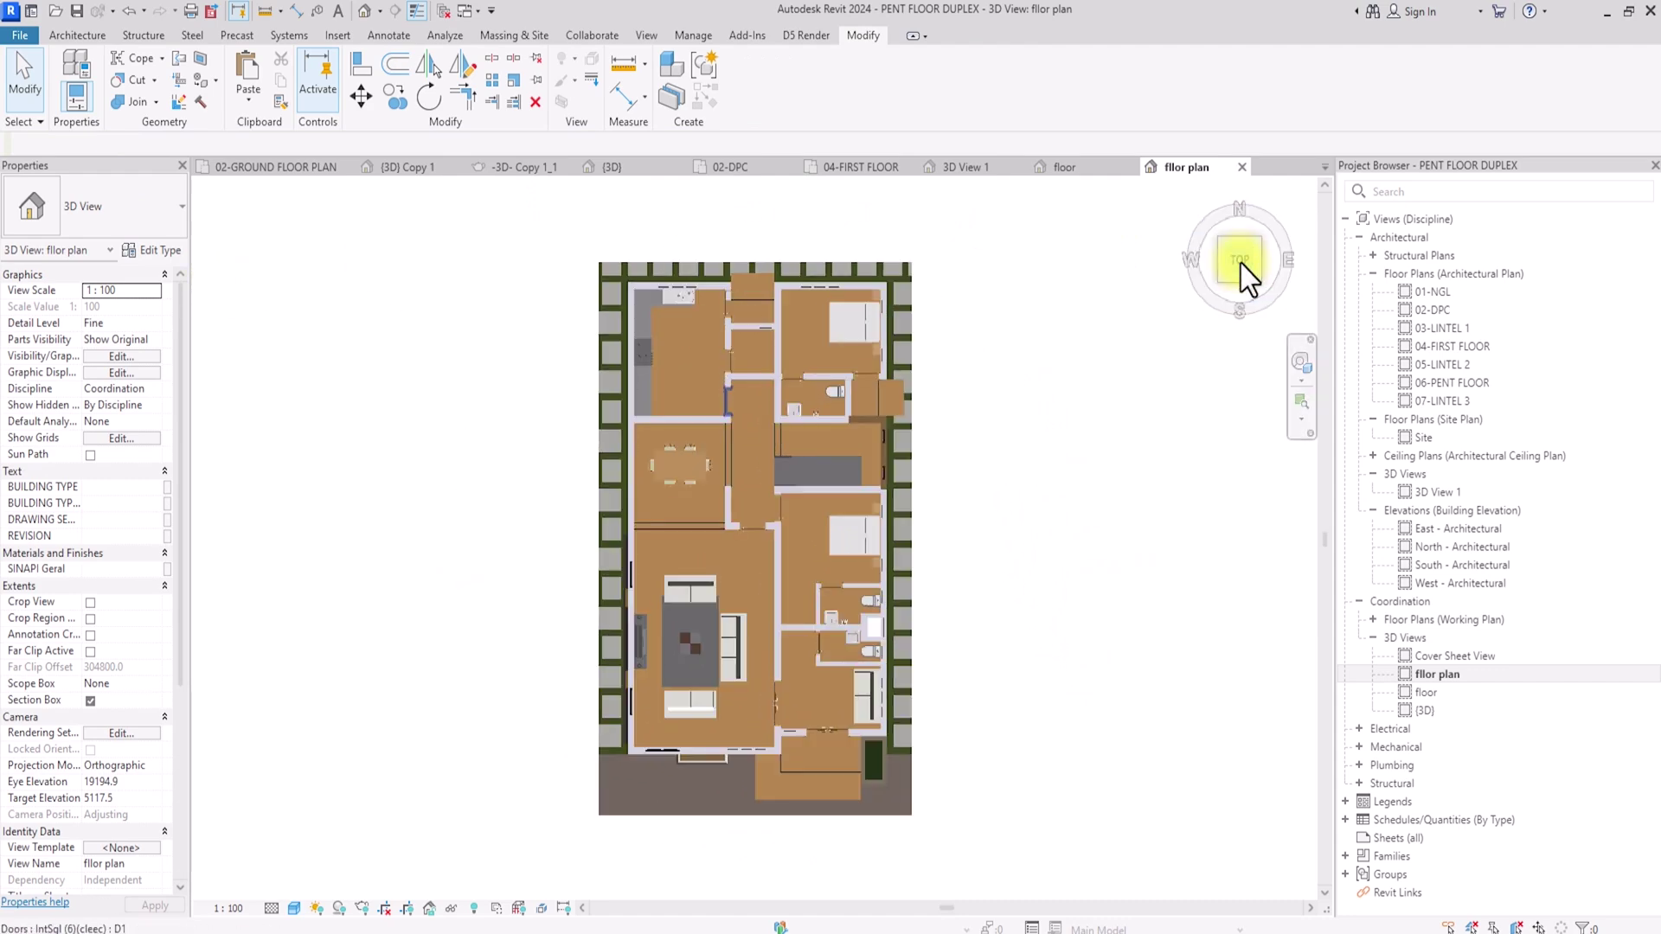
pyautogui.scroll(3, 1241, 263)
pyautogui.click(1241, 263)
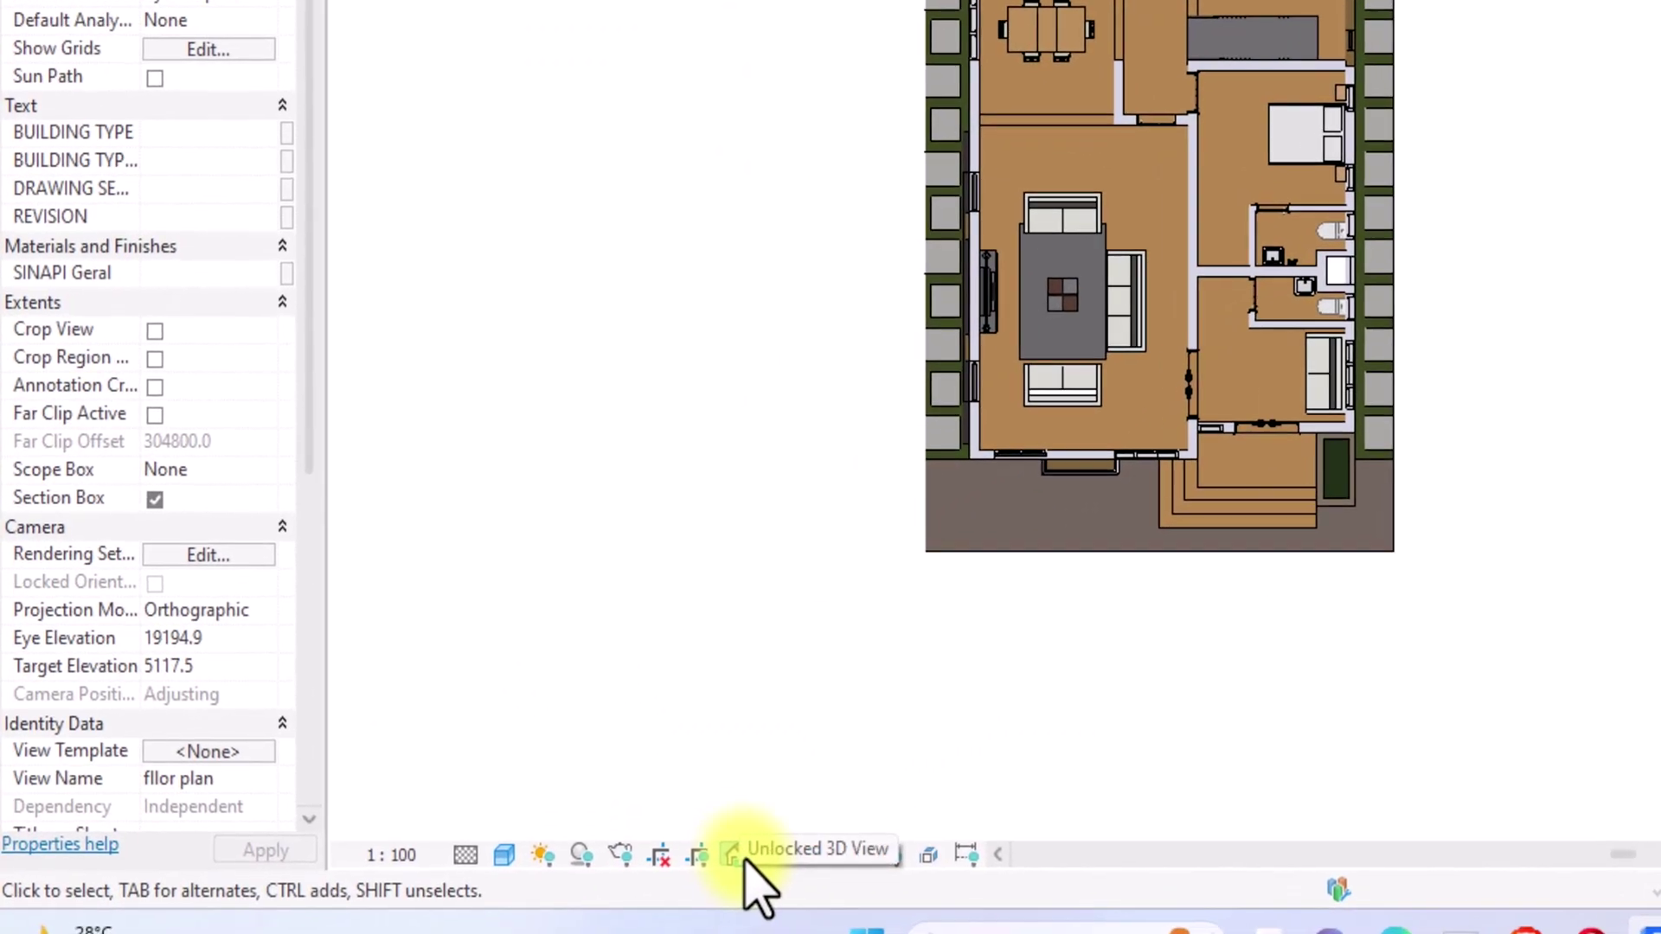
pyautogui.click(736, 857)
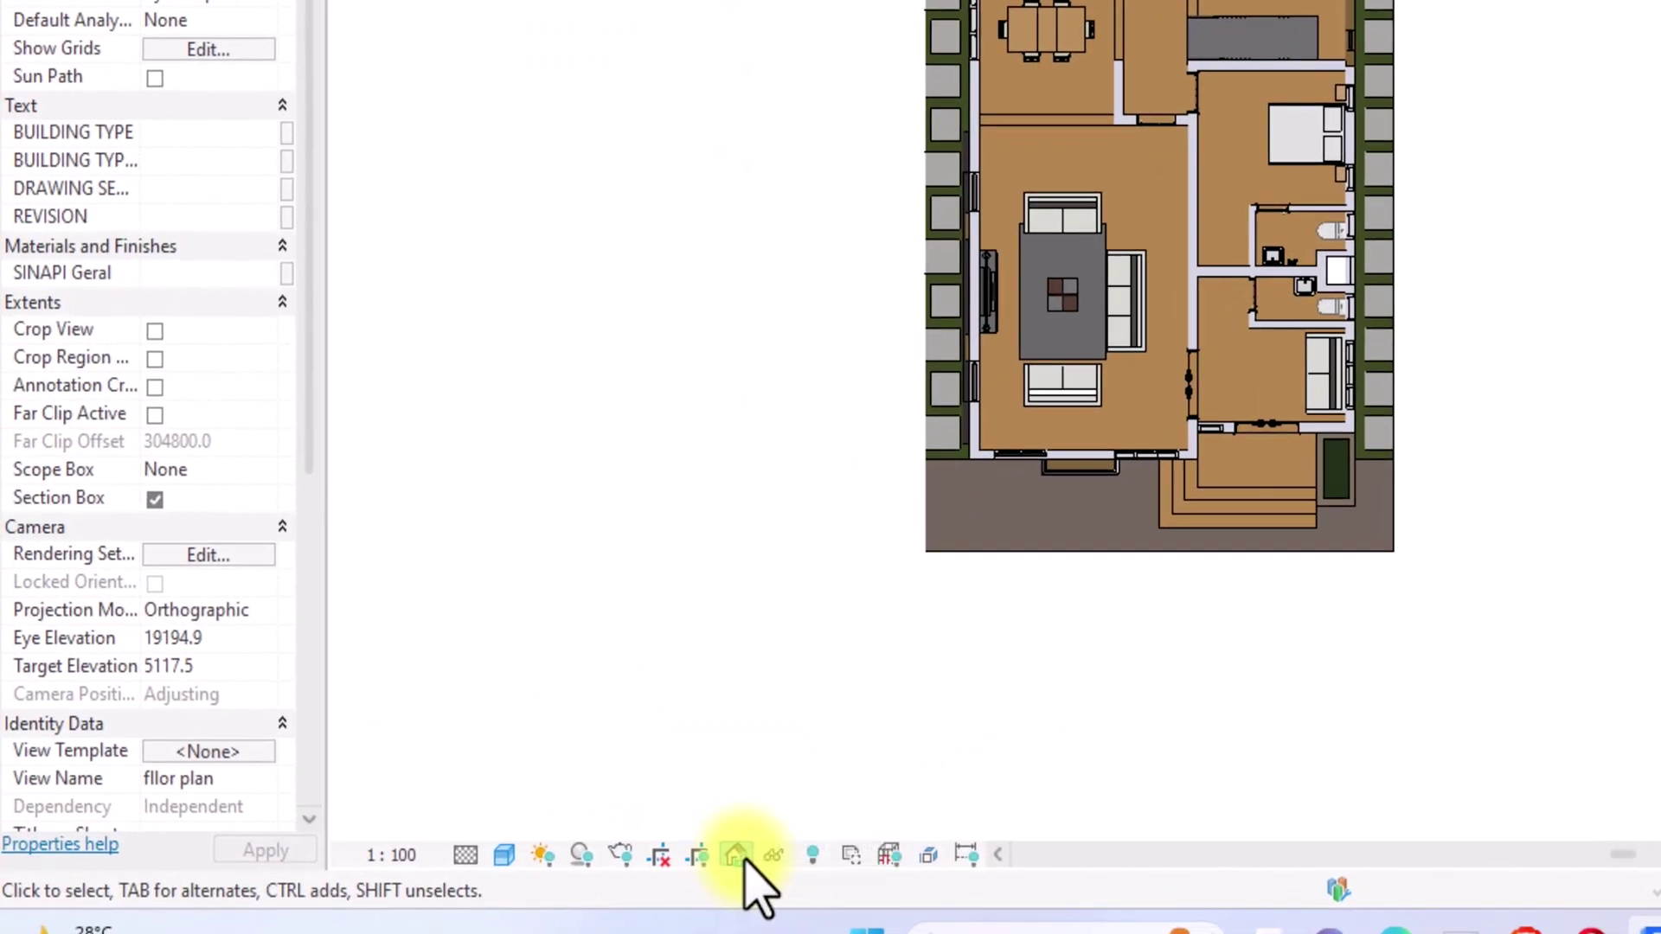
pyautogui.click(742, 859)
pyautogui.click(843, 758)
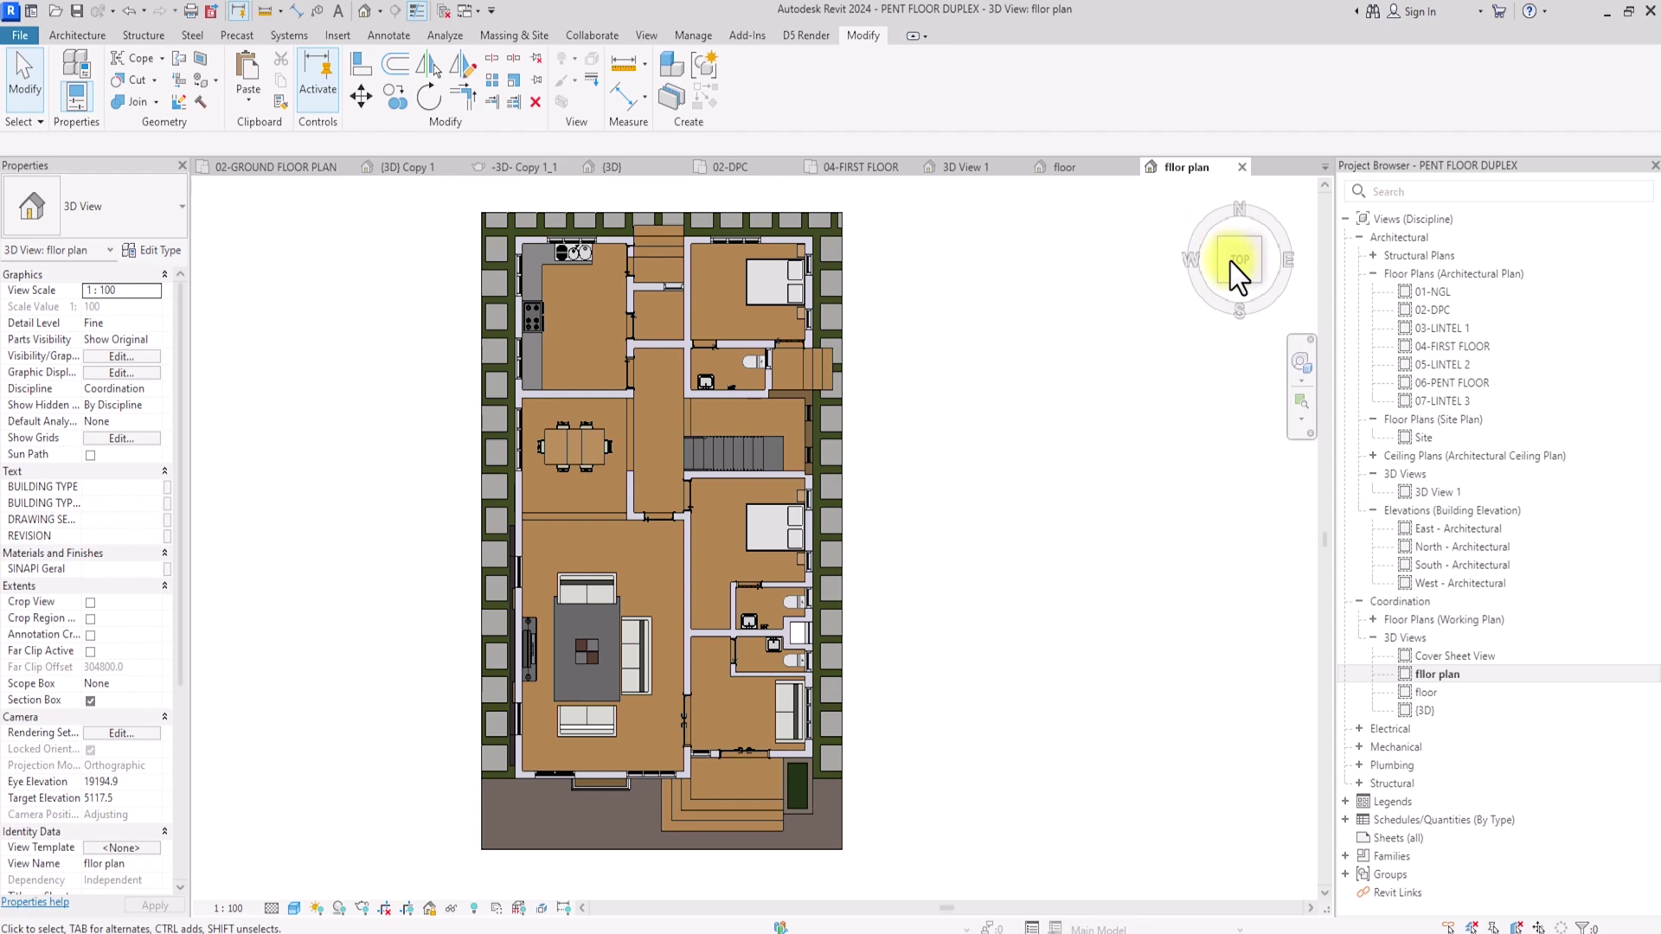
# - Hide the room separation line between the dining and living areas in the 3D view
pyautogui.scroll(2, 739, 630)
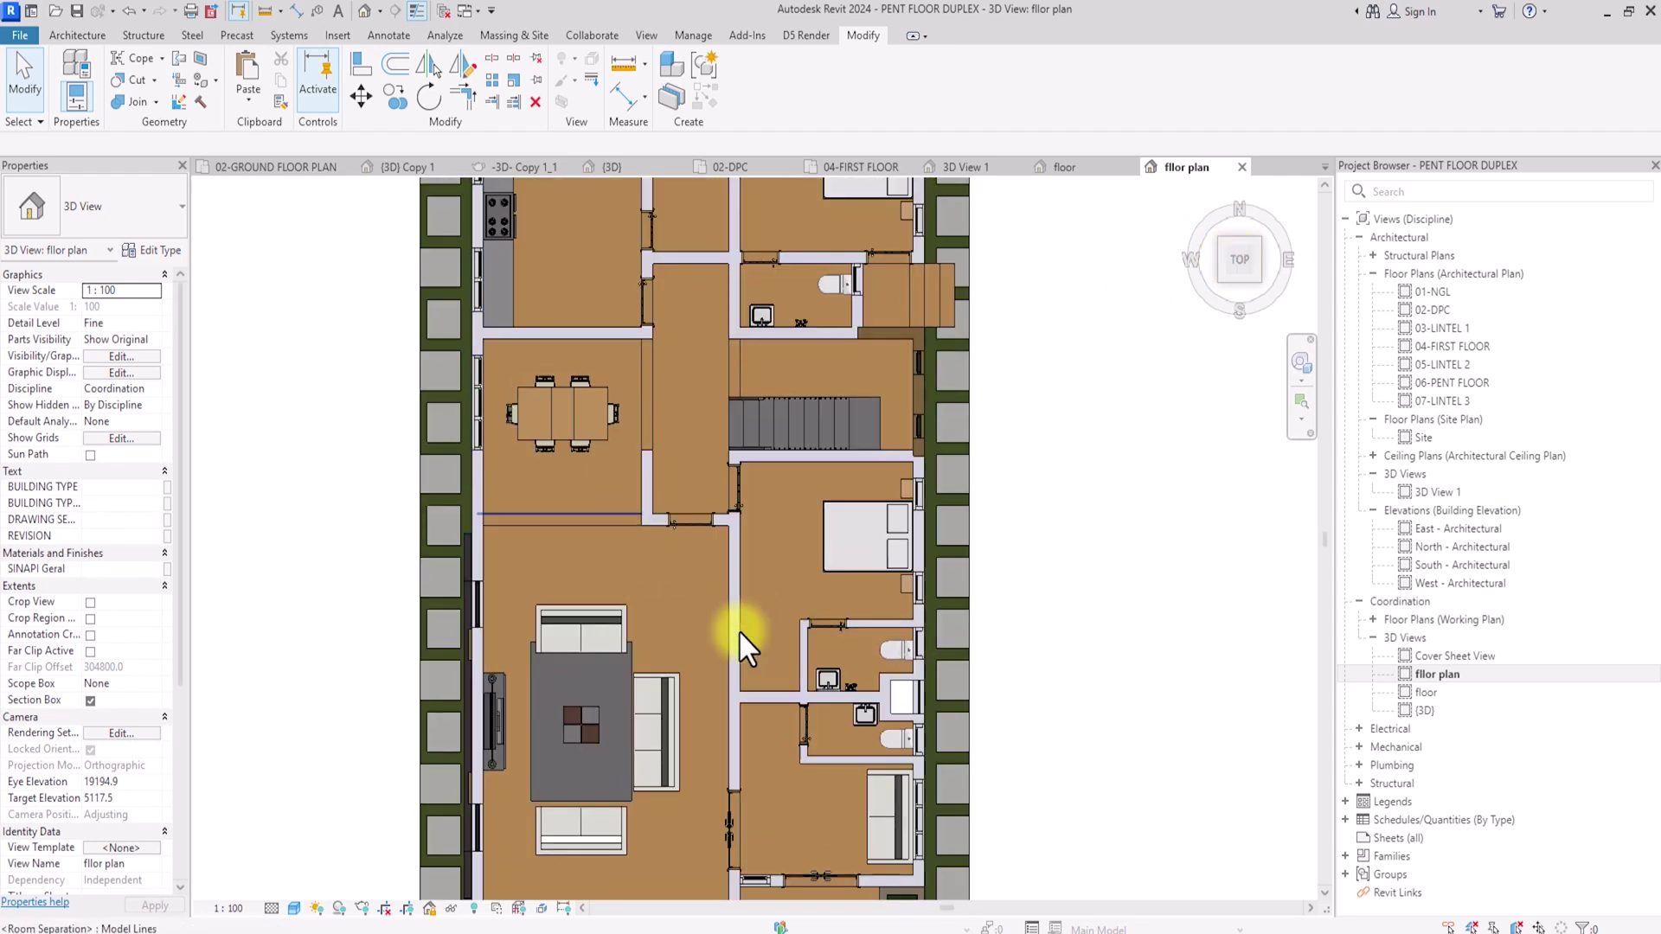
pyautogui.rightClick(521, 512)
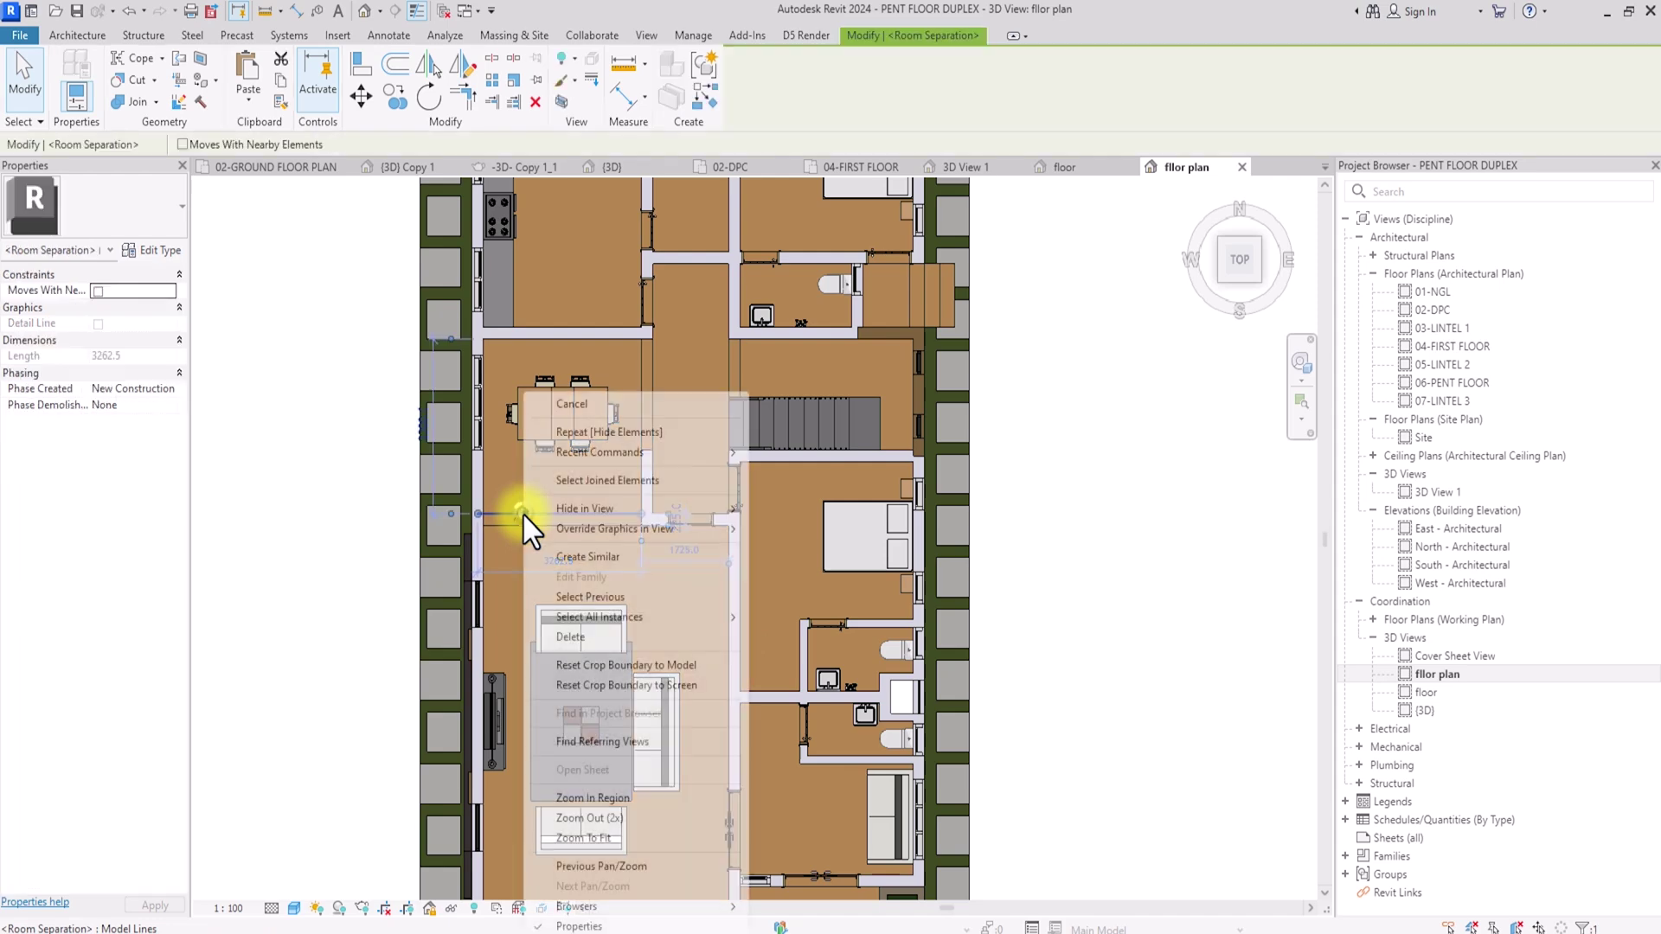
pyautogui.scroll(2, 521, 515)
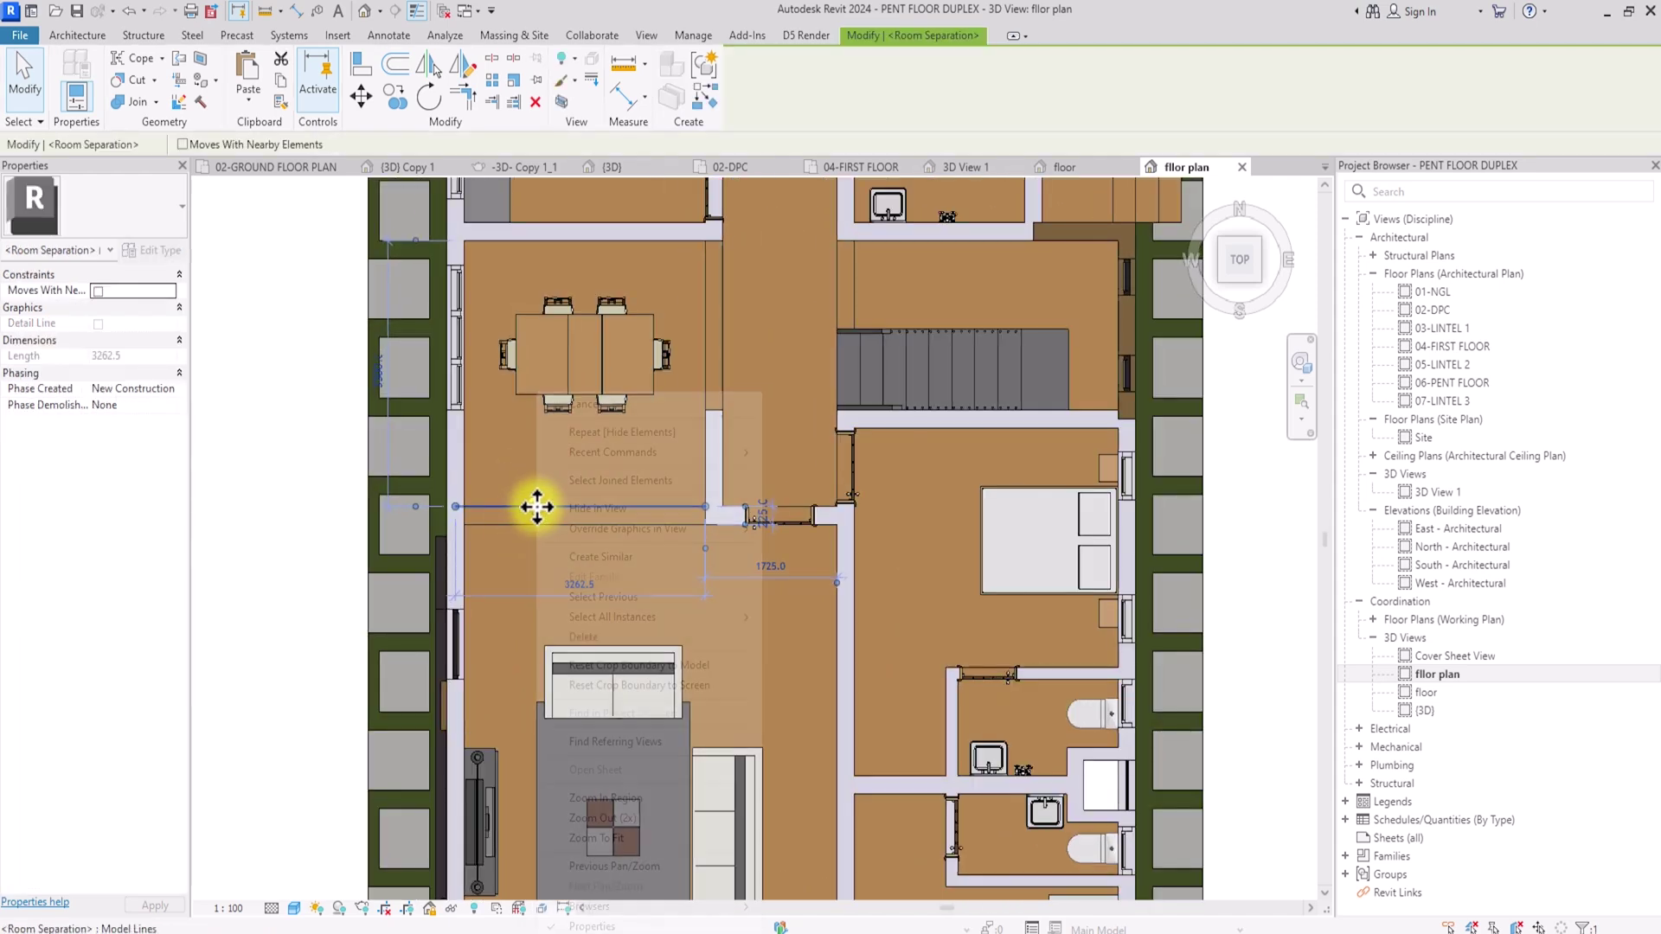
pyautogui.moveTo(537, 509)
pyautogui.click(807, 530)
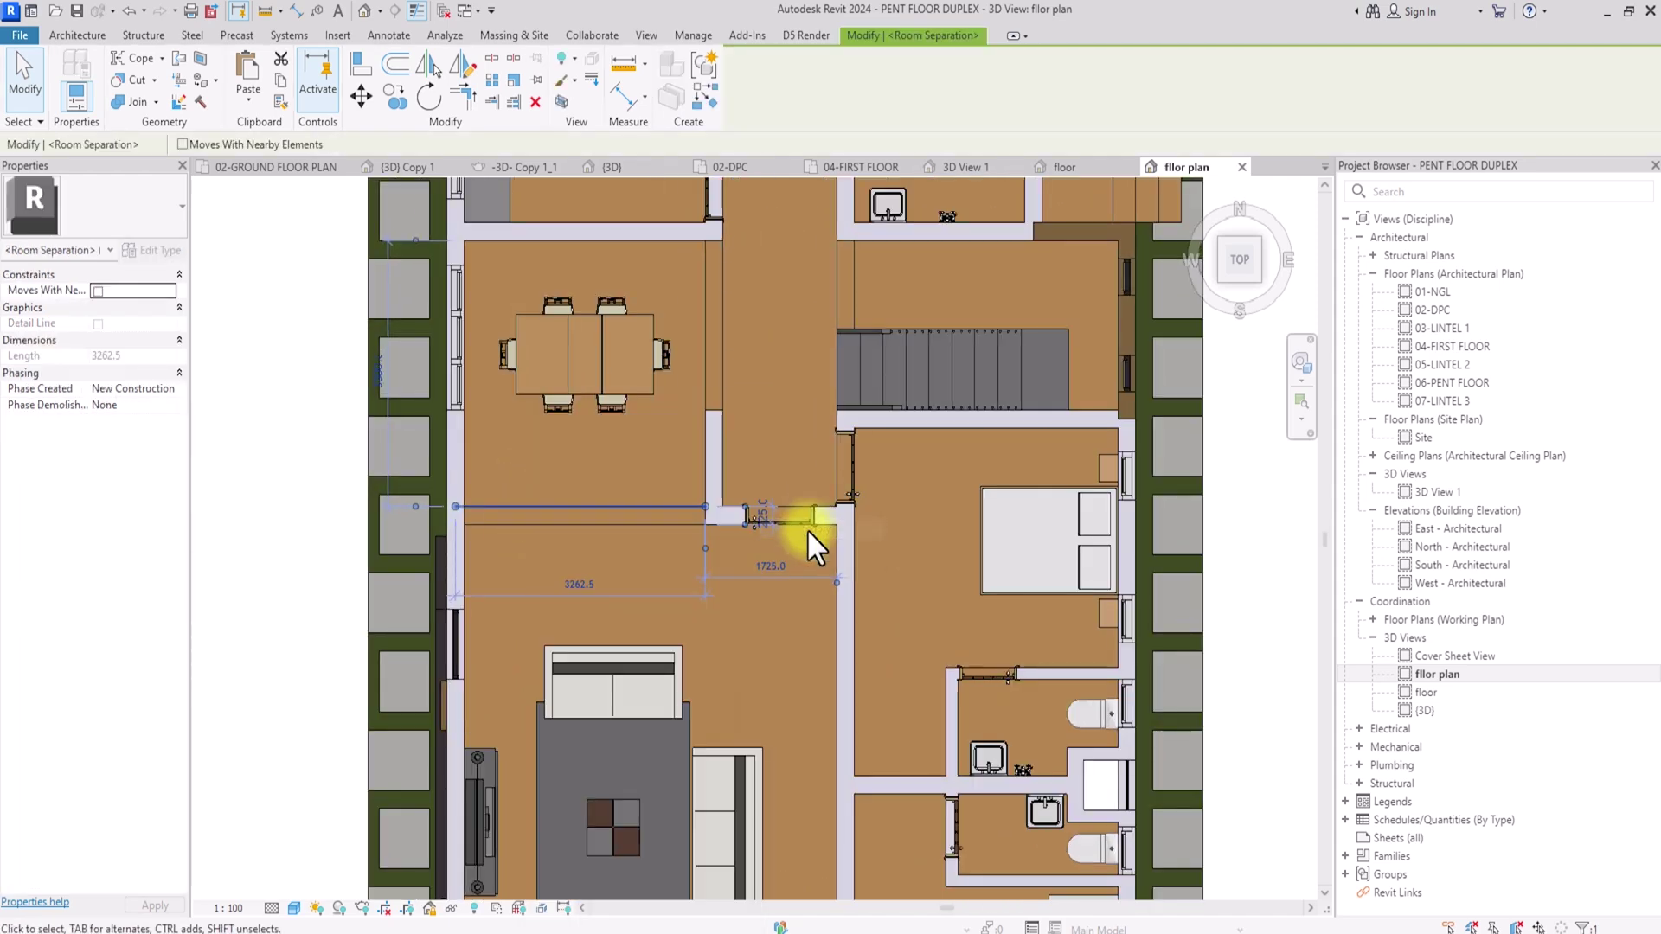
pyautogui.scroll(-4, 808, 529)
pyautogui.scroll(2, 683, 588)
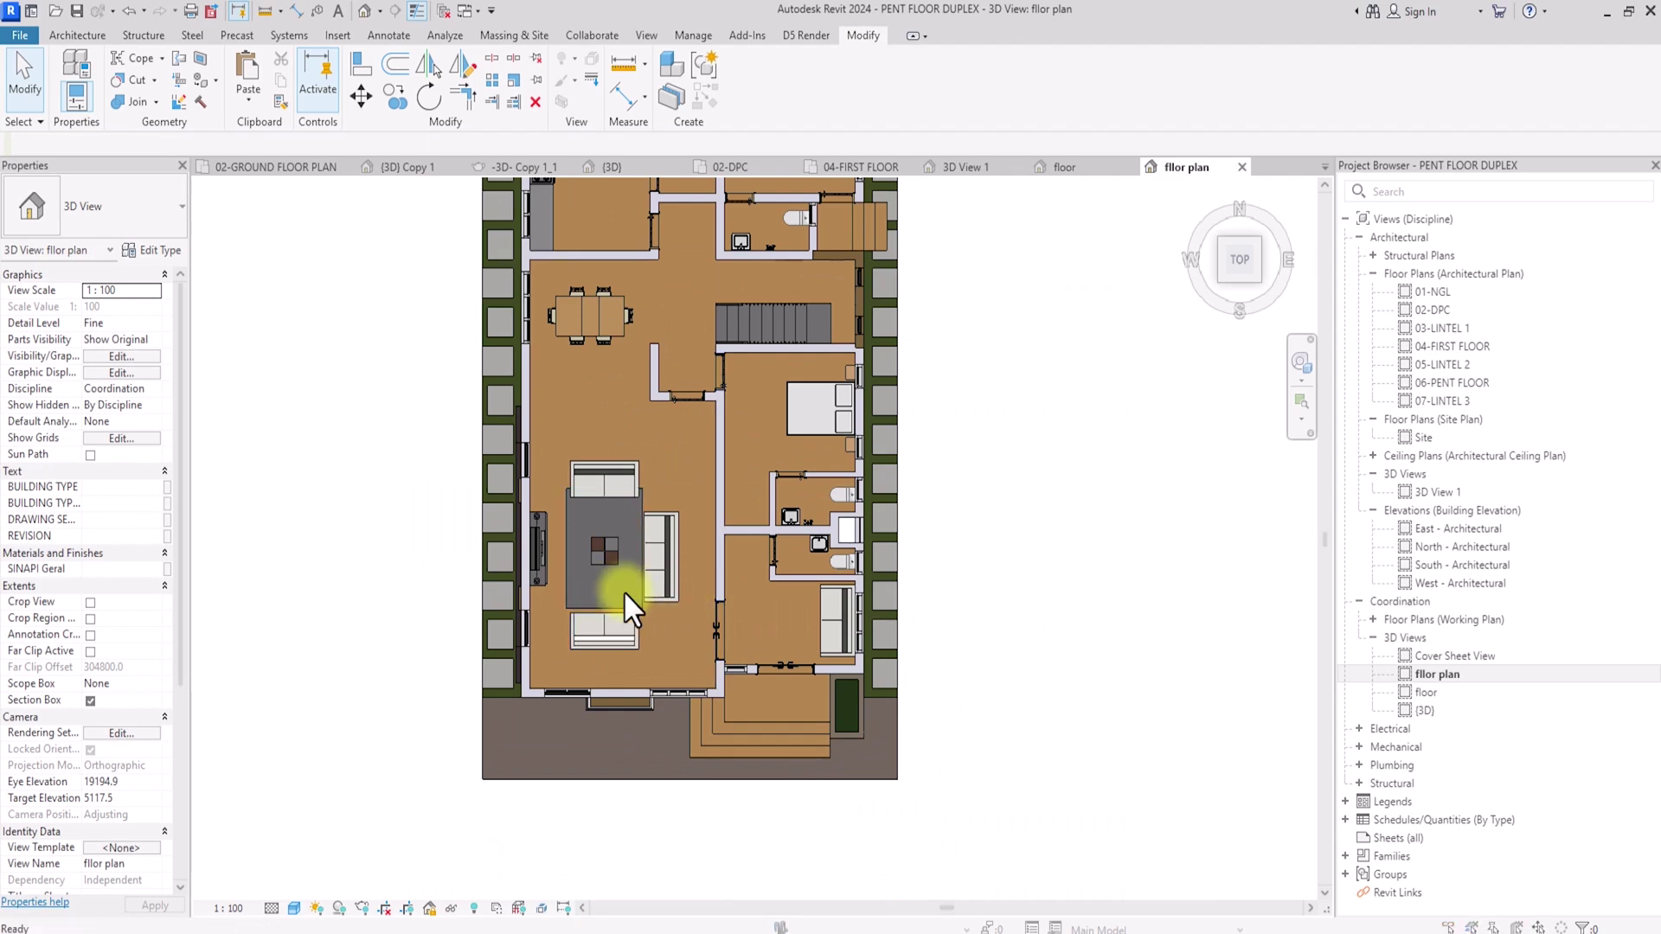
# - Override the Walls category's cut pattern with a black solid foreground fill in this view's visibility/graphics settings
pyautogui.press('v')
pyautogui.press('g')
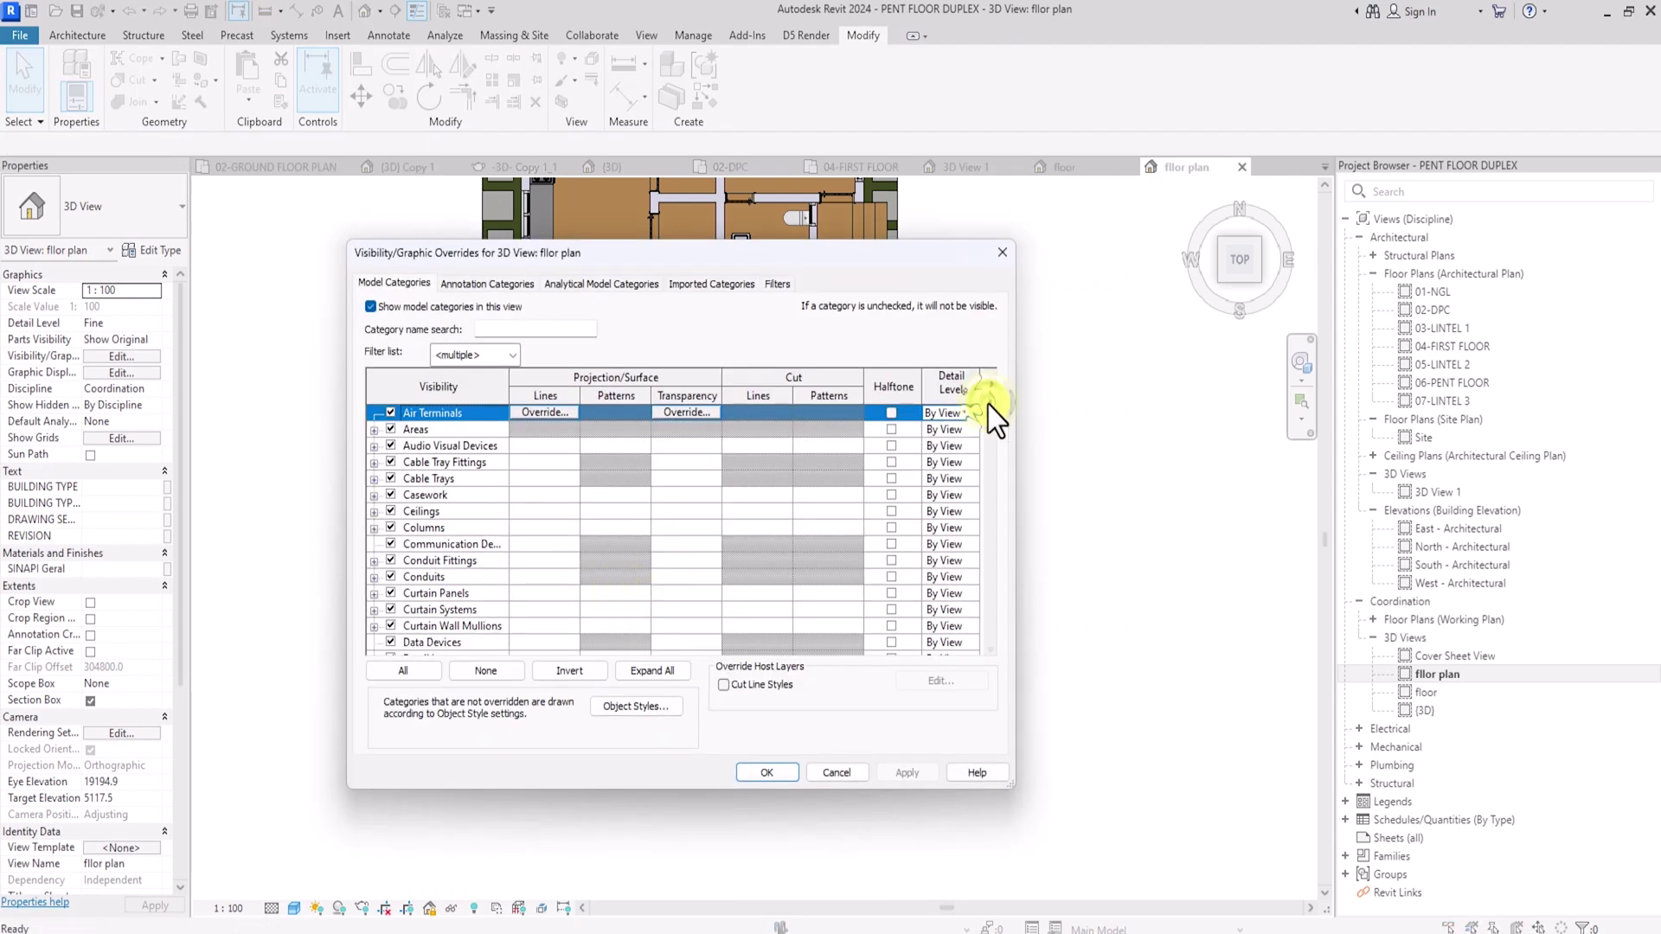
pyautogui.moveTo(988, 405); pyautogui.dragTo(990, 647)
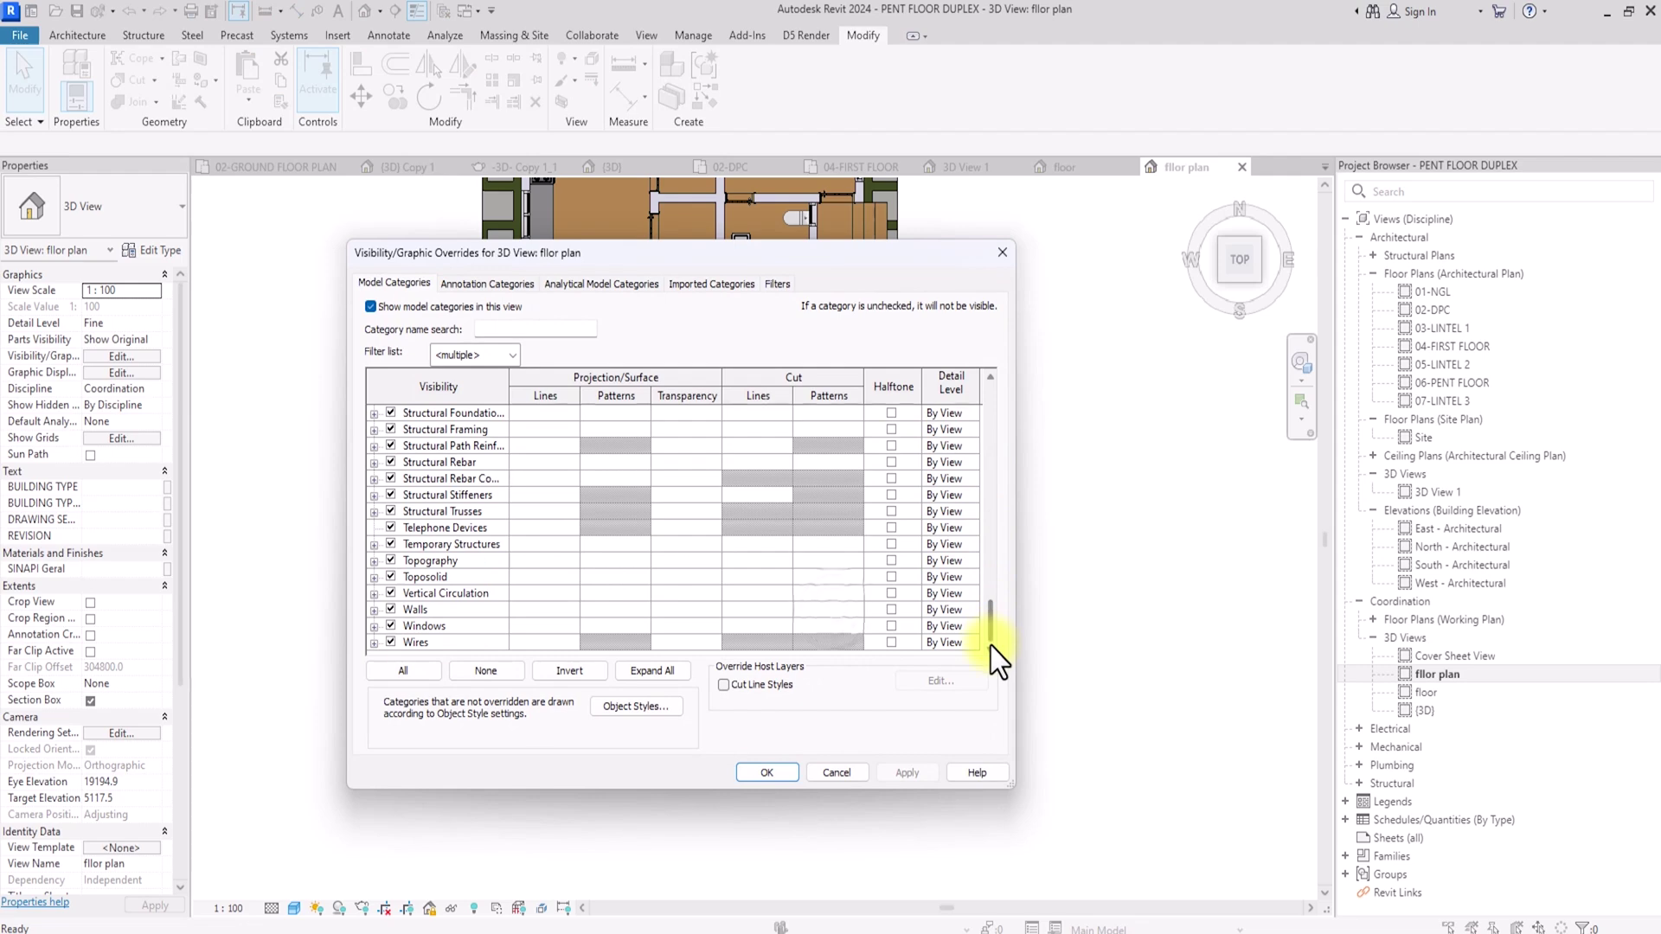
pyautogui.click(831, 609)
pyautogui.click(833, 610)
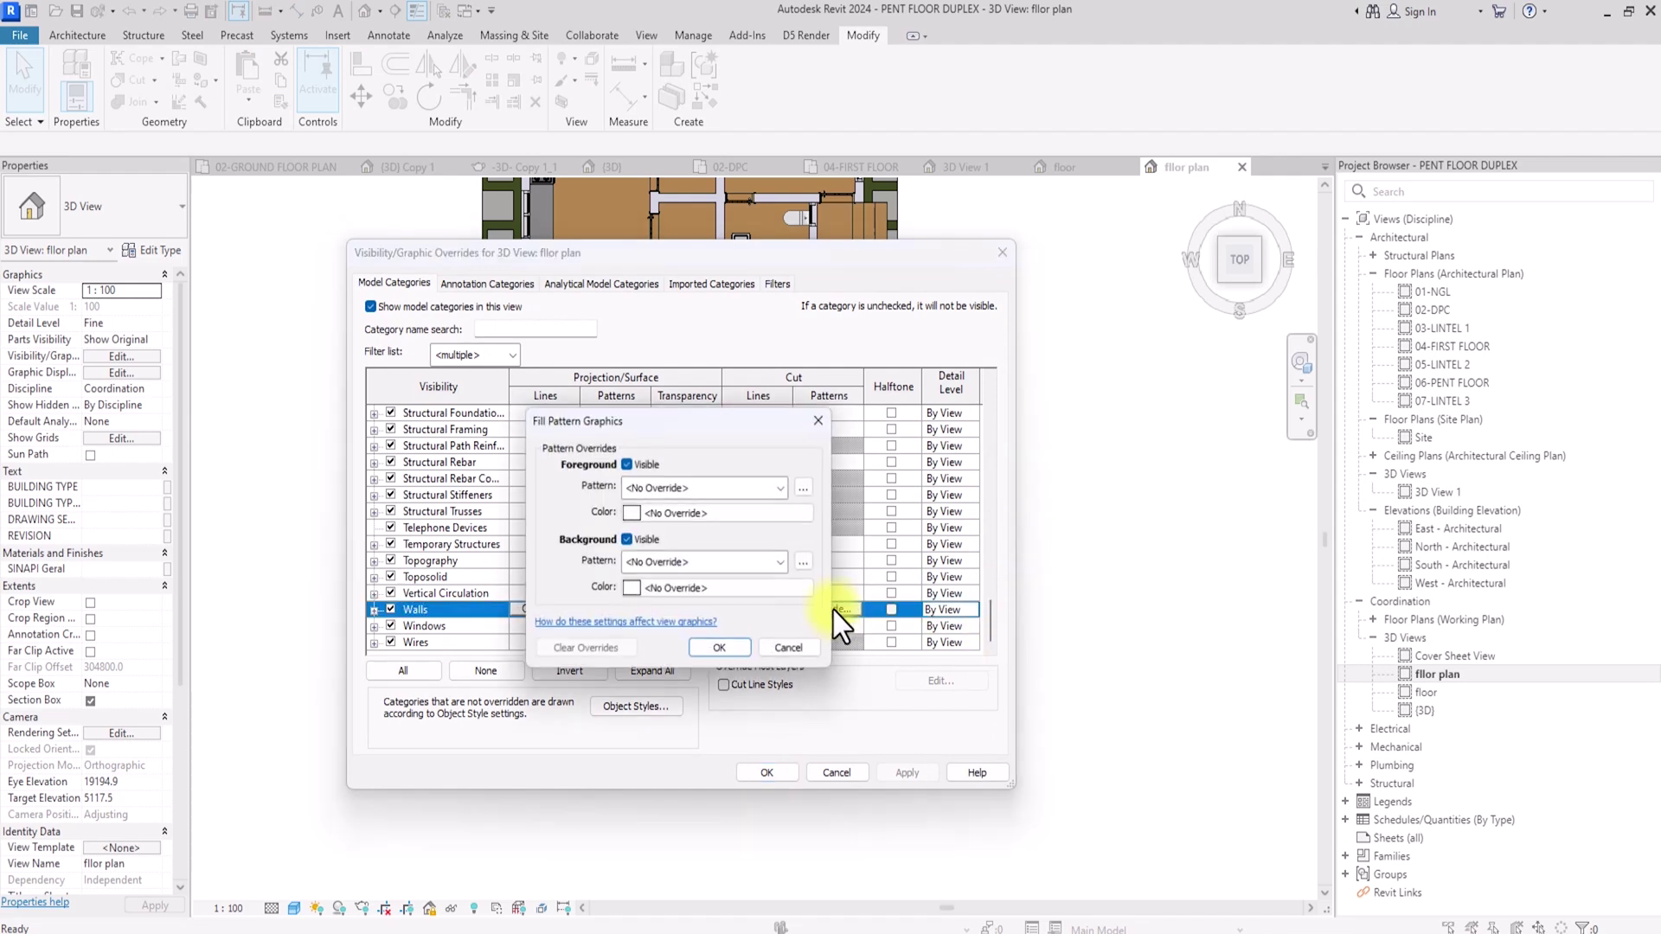
pyautogui.click(782, 489)
pyautogui.scroll(3, 783, 491)
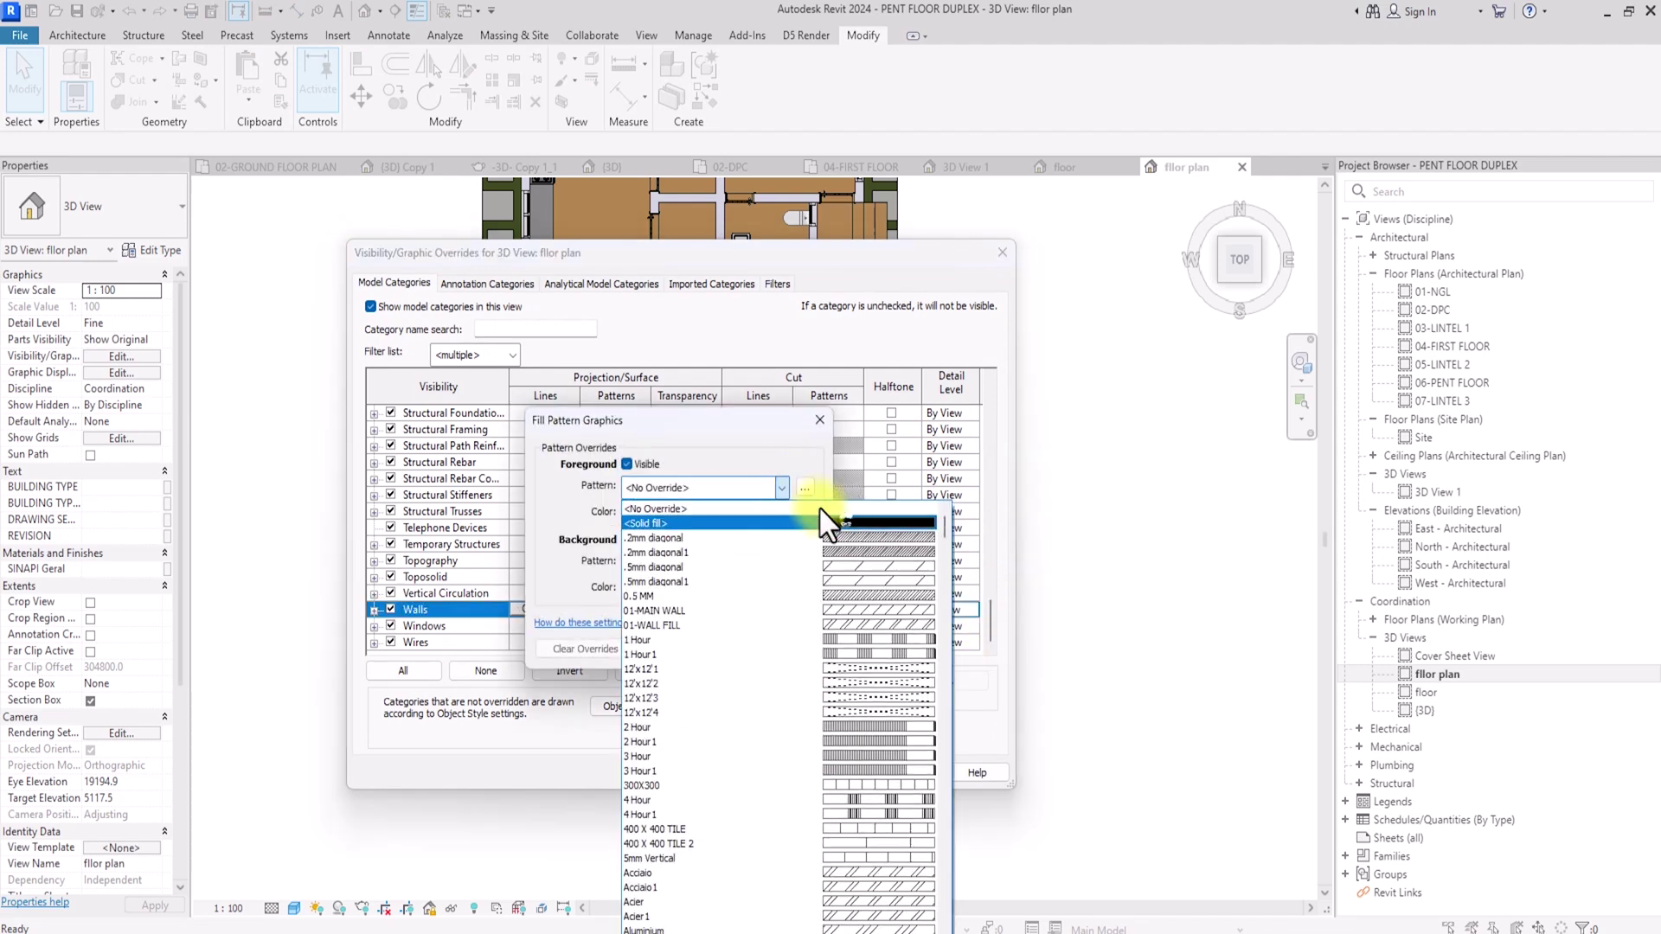
pyautogui.click(805, 507)
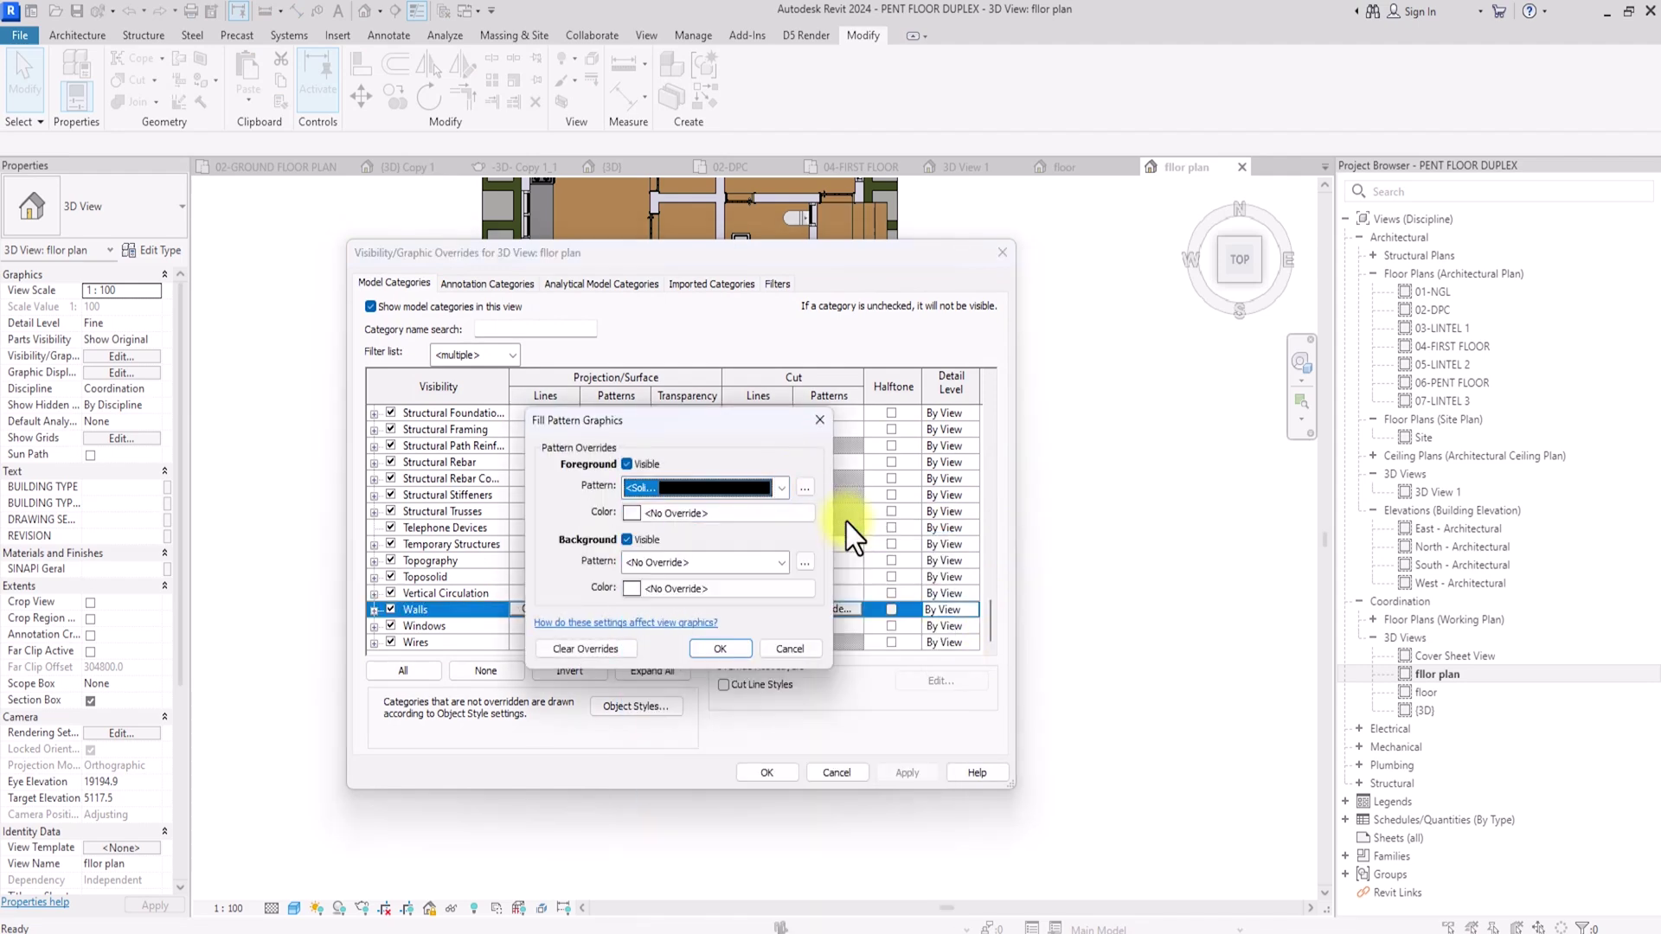
pyautogui.click(714, 515)
pyautogui.moveTo(861, 537); pyautogui.dragTo(873, 576)
pyautogui.click(731, 699)
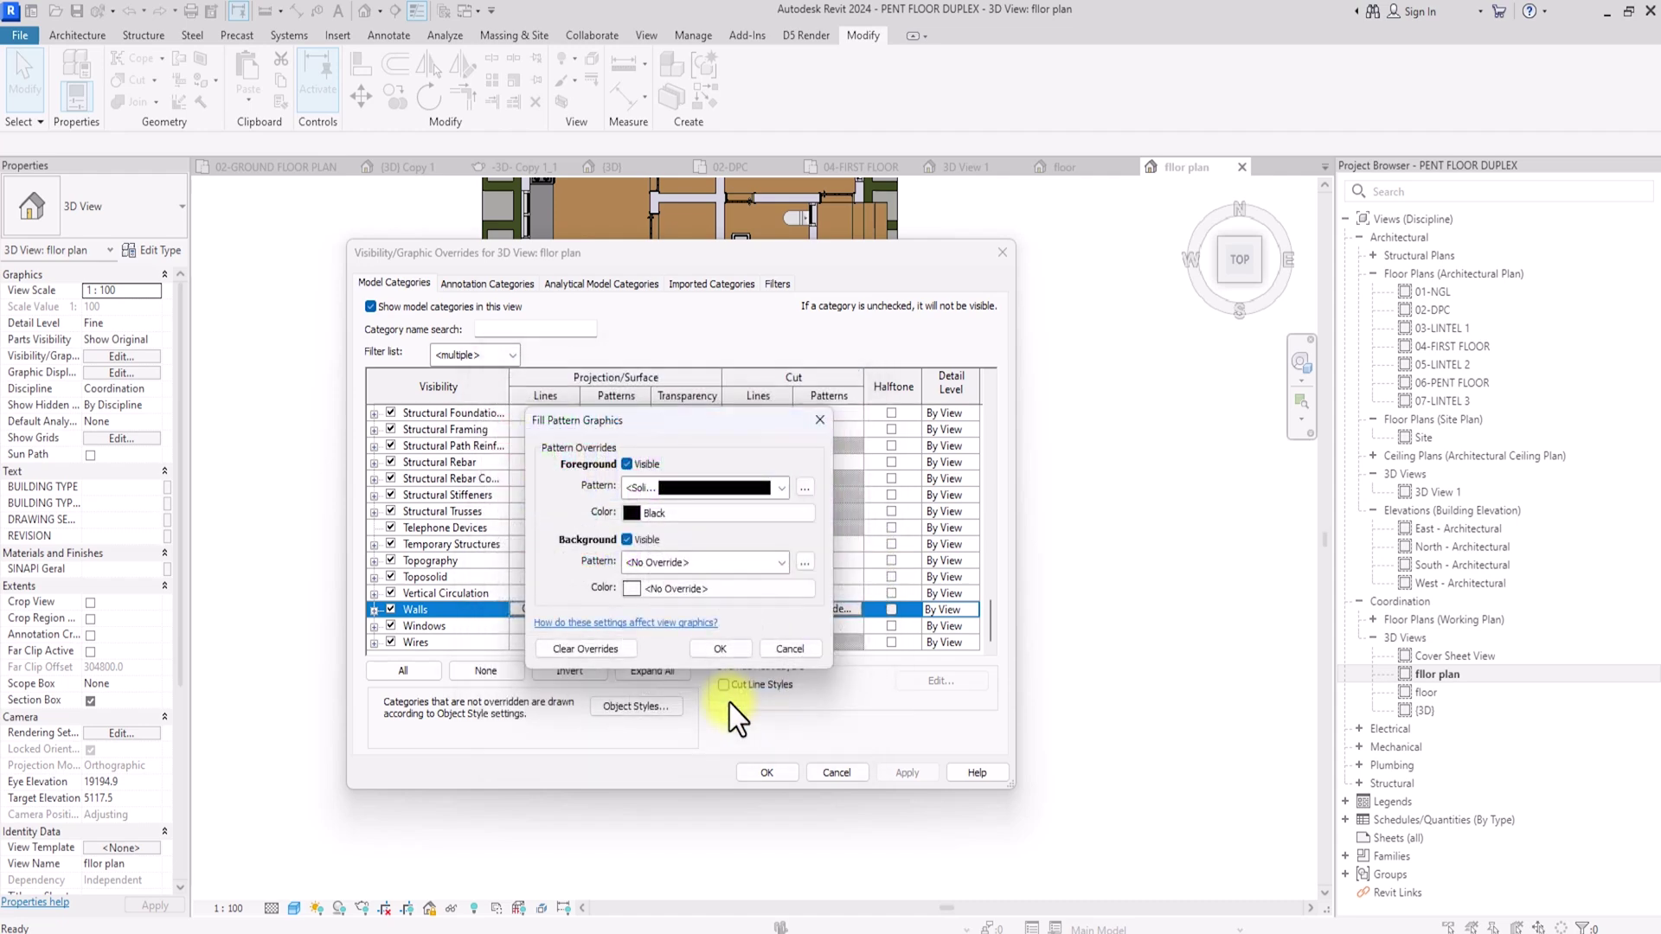
pyautogui.click(720, 650)
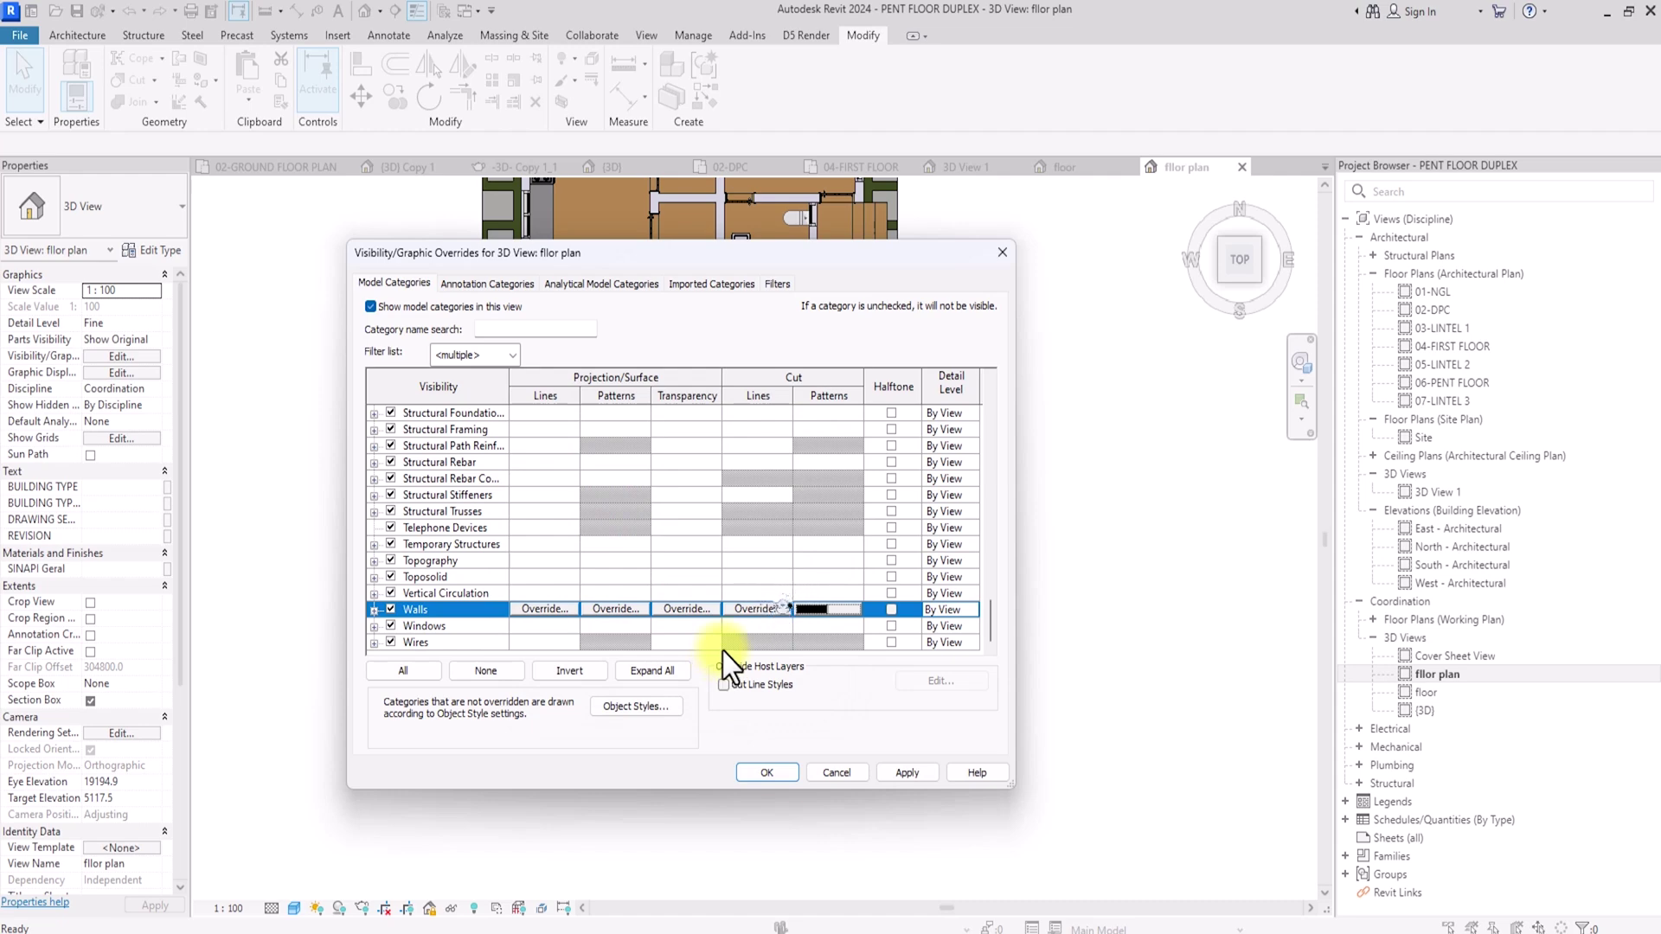
# - Set the Walls category's cut line weight to 5 and apply the visibility/graphic overrides
pyautogui.click(759, 609)
pyautogui.click(725, 543)
pyautogui.scroll(2, 725, 546)
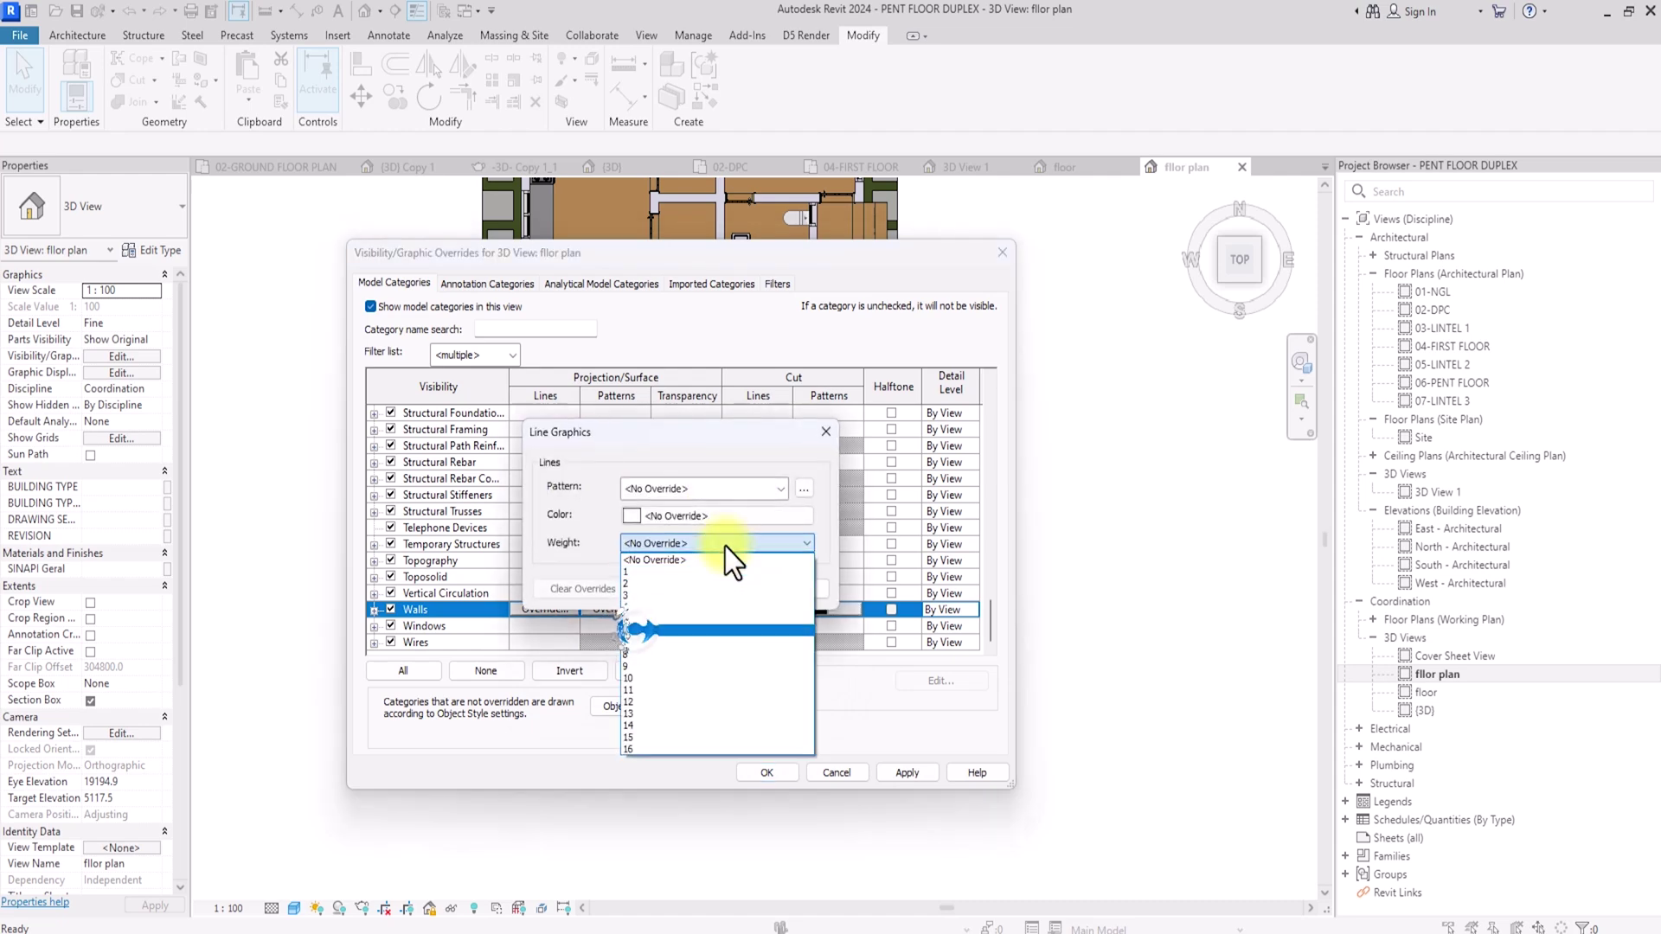
pyautogui.click(635, 631)
pyautogui.click(734, 545)
pyautogui.scroll(1, 733, 548)
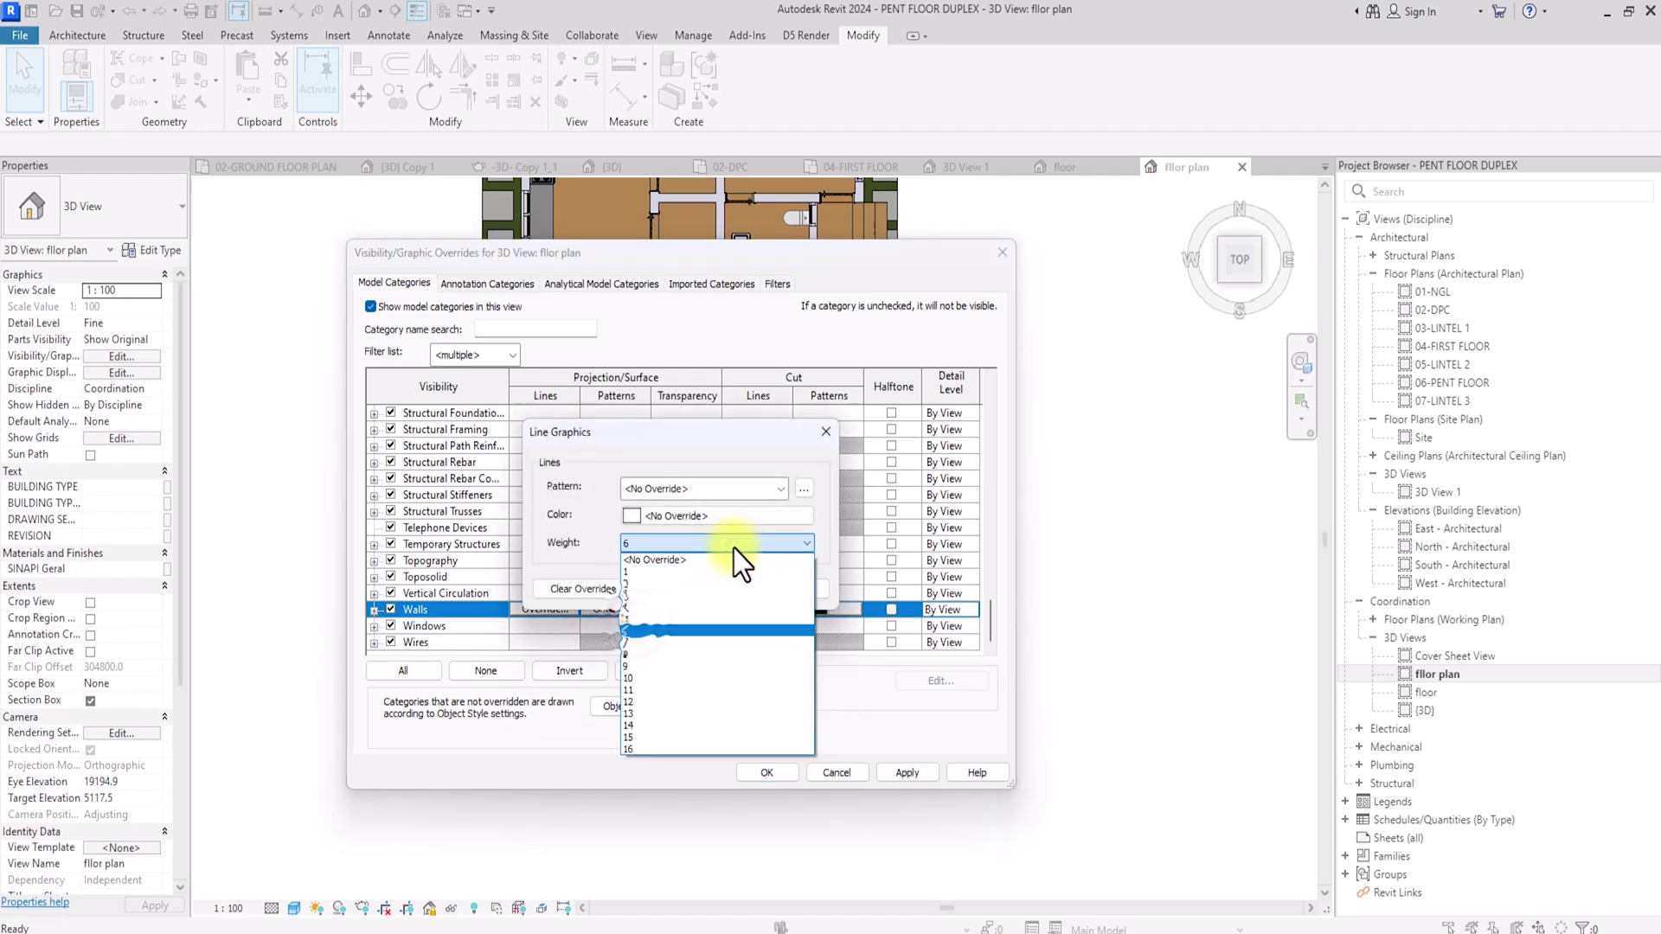
pyautogui.click(729, 554)
pyautogui.click(722, 591)
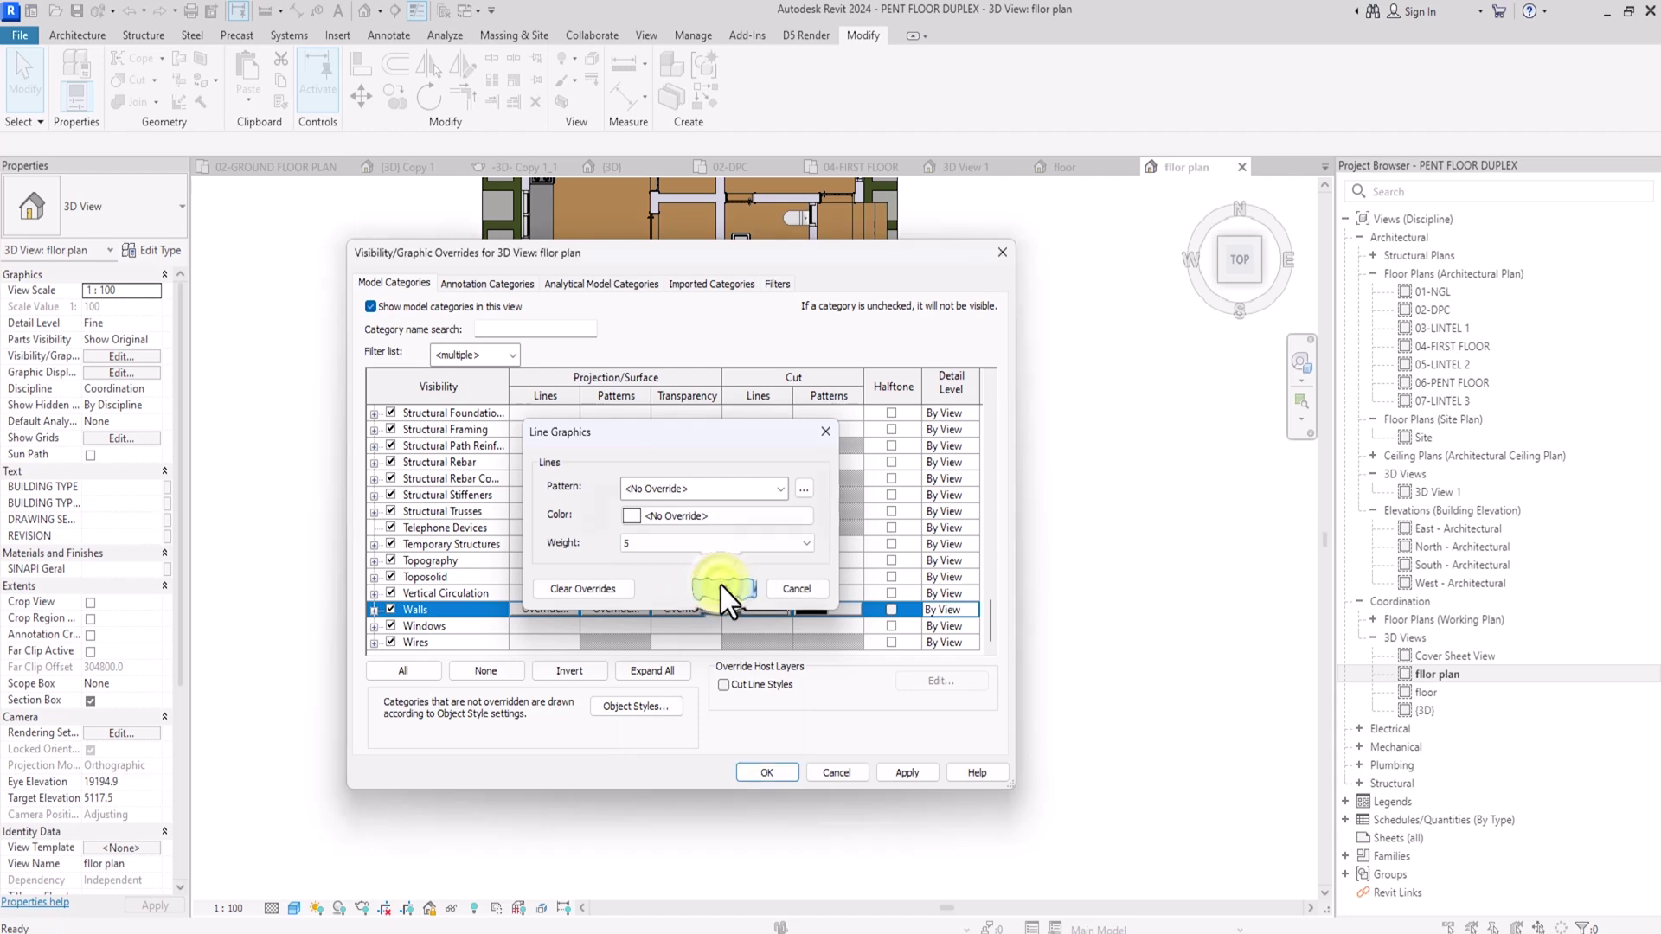
pyautogui.click(904, 773)
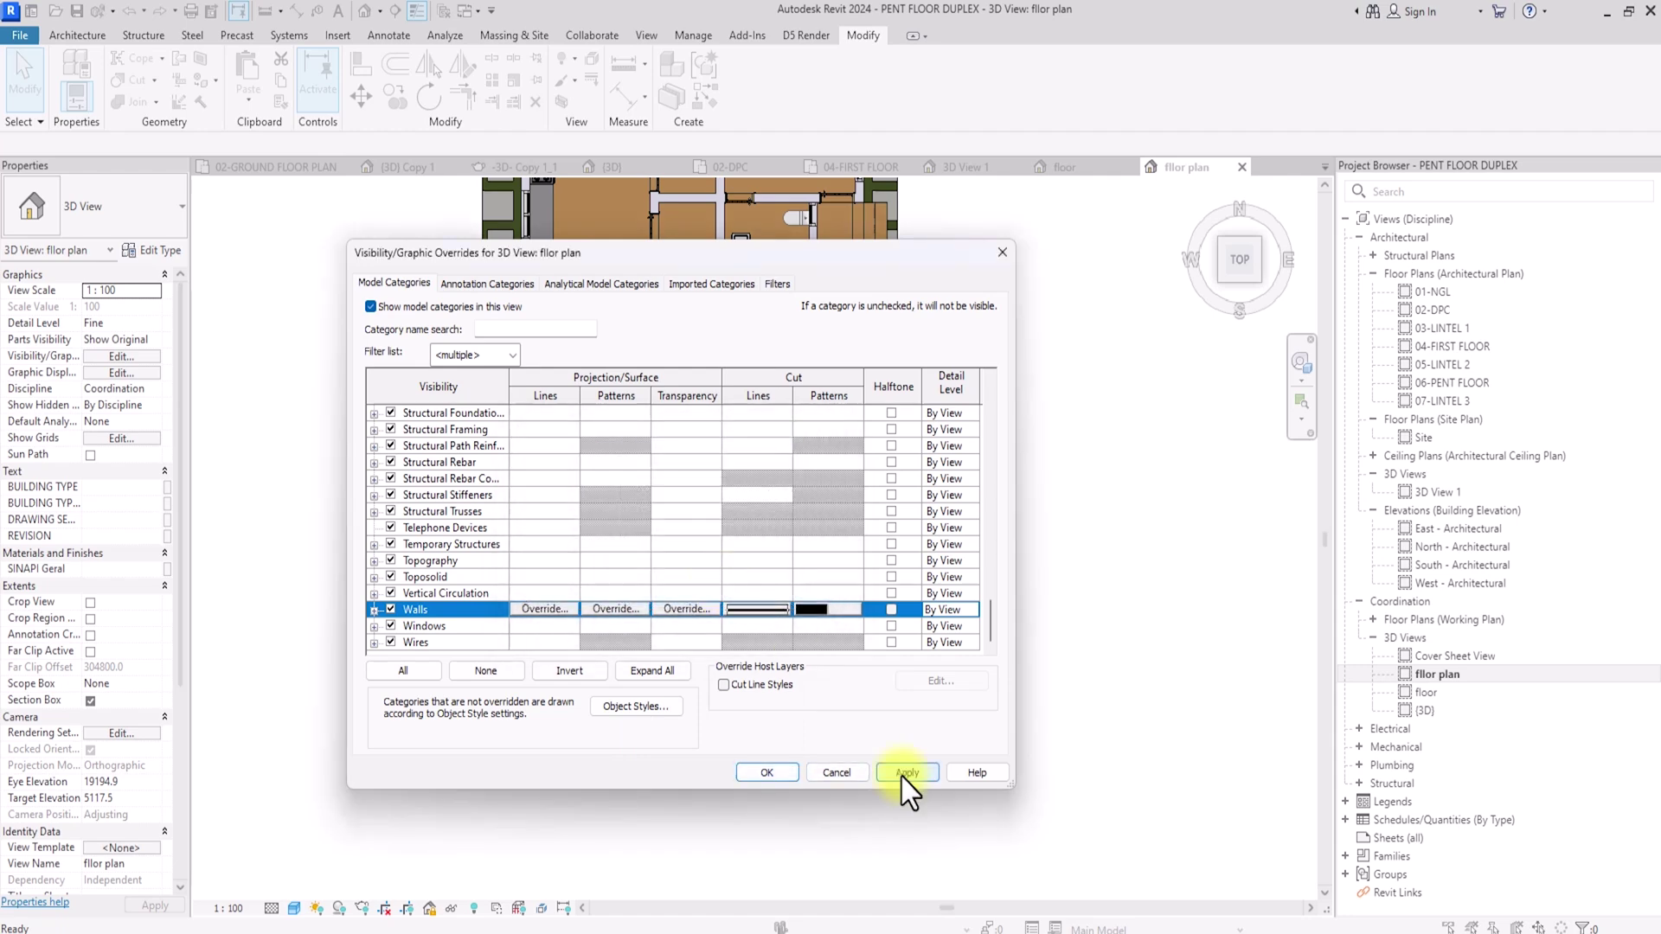
pyautogui.click(765, 772)
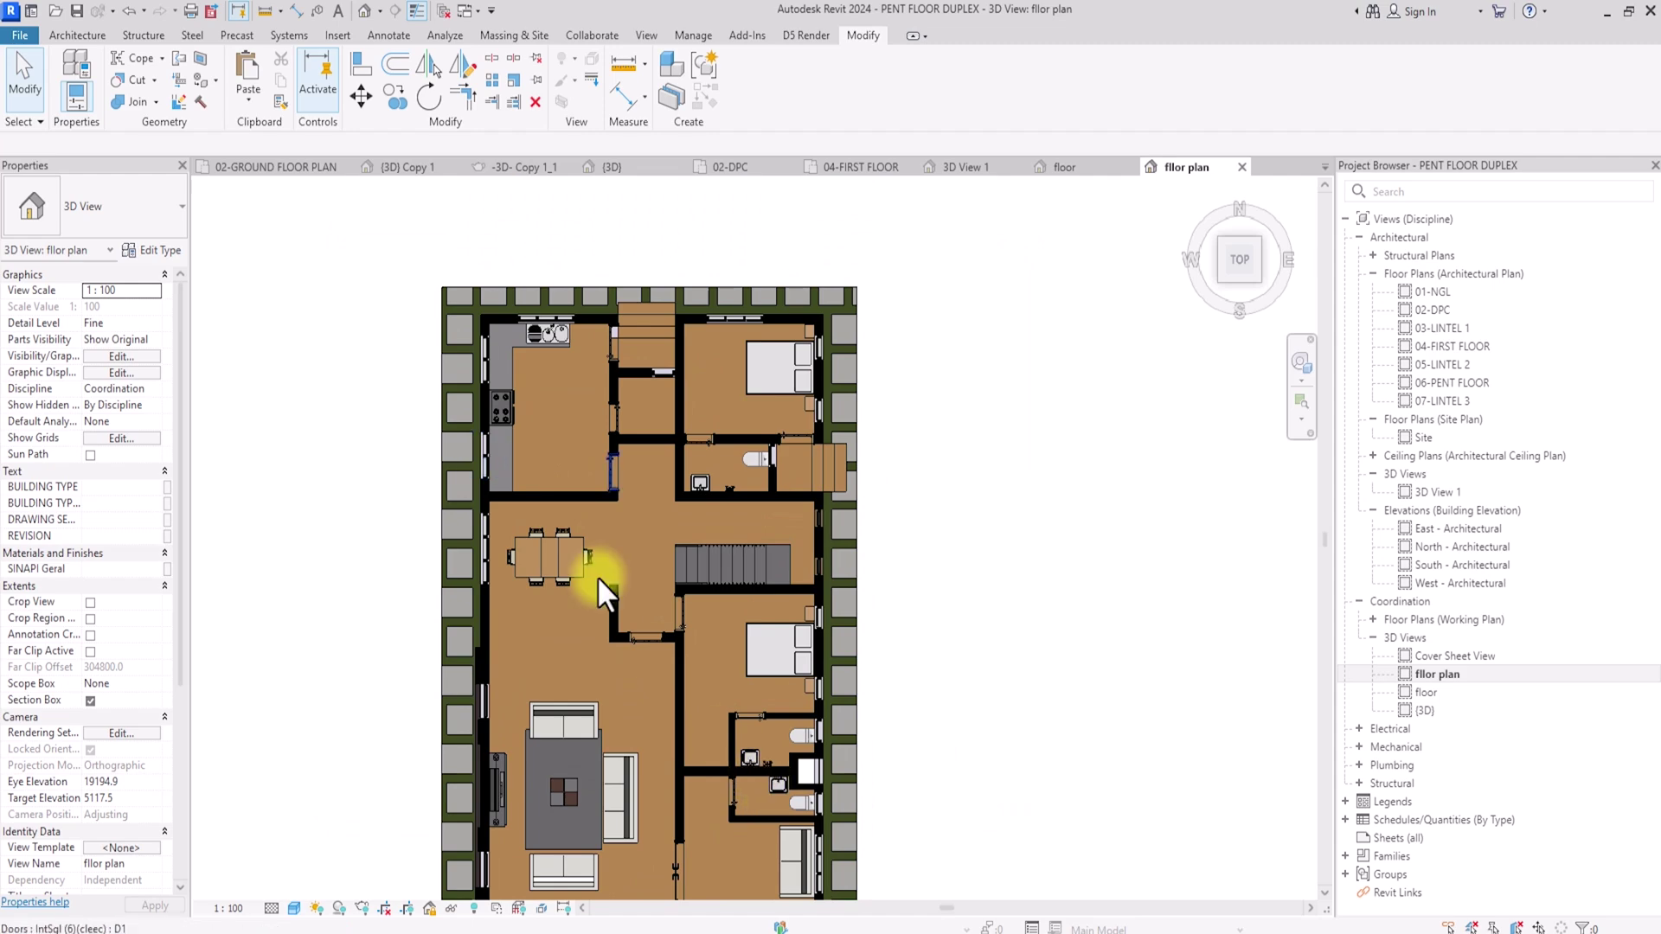
# - In the view's graphic display options, set the style to Realistic and enable smooth lines with anti-aliasing
pyautogui.scroll(-2, 521, 507)
pyautogui.press('g')
pyautogui.press('d')
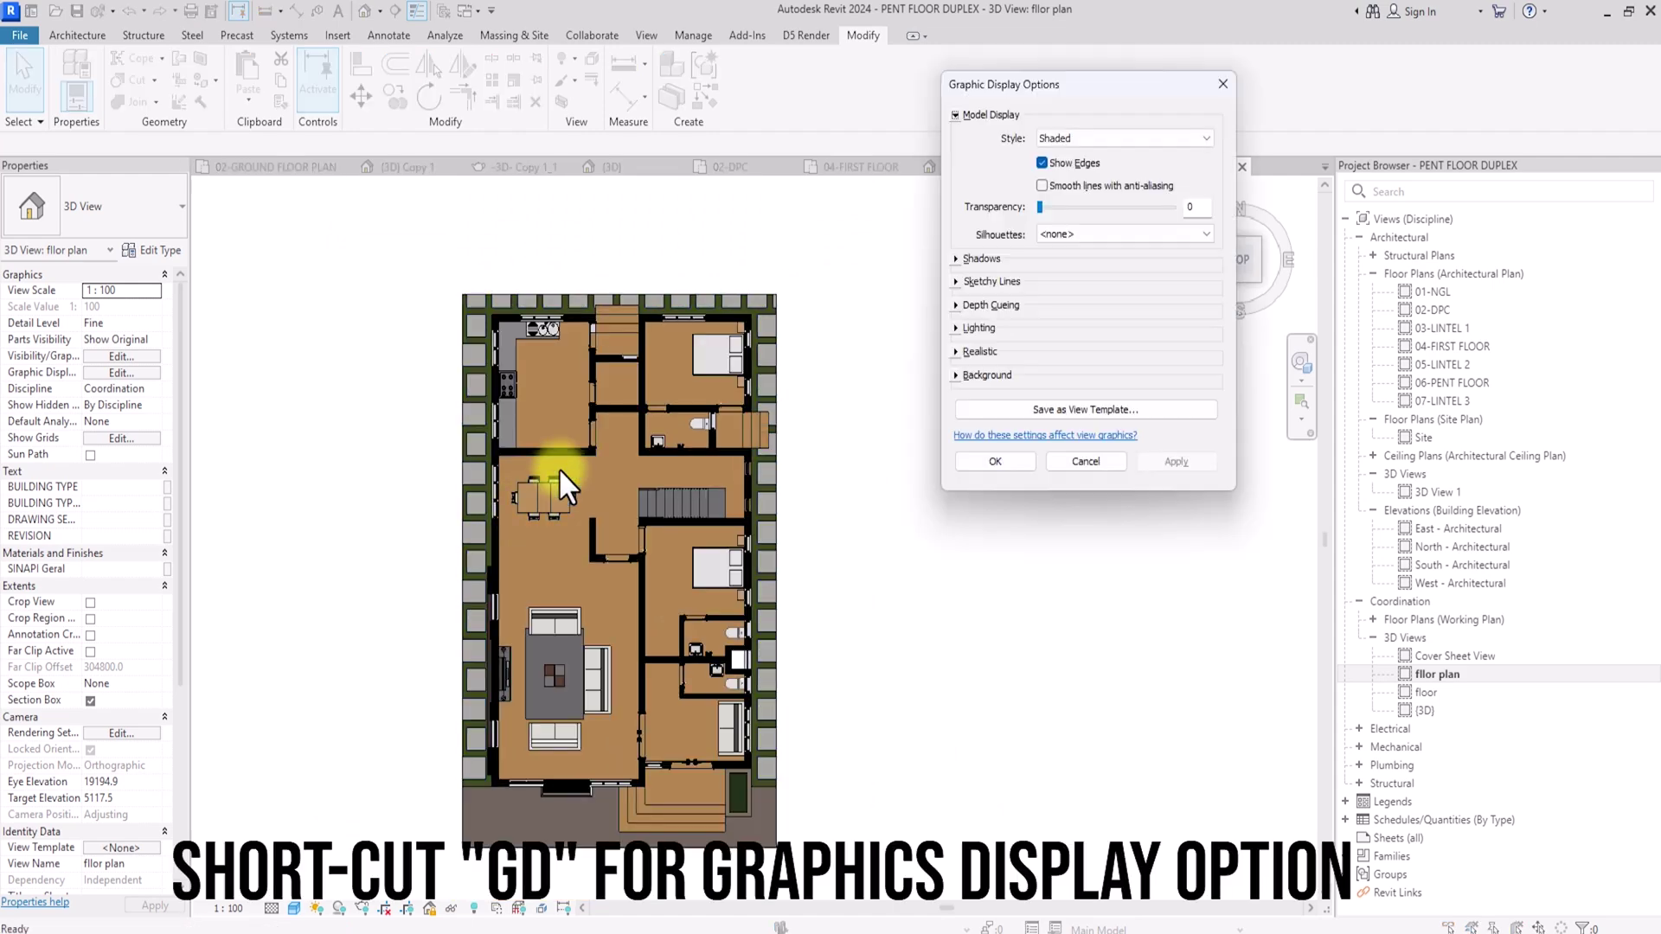
pyautogui.moveTo(1096, 77); pyautogui.dragTo(1016, 182)
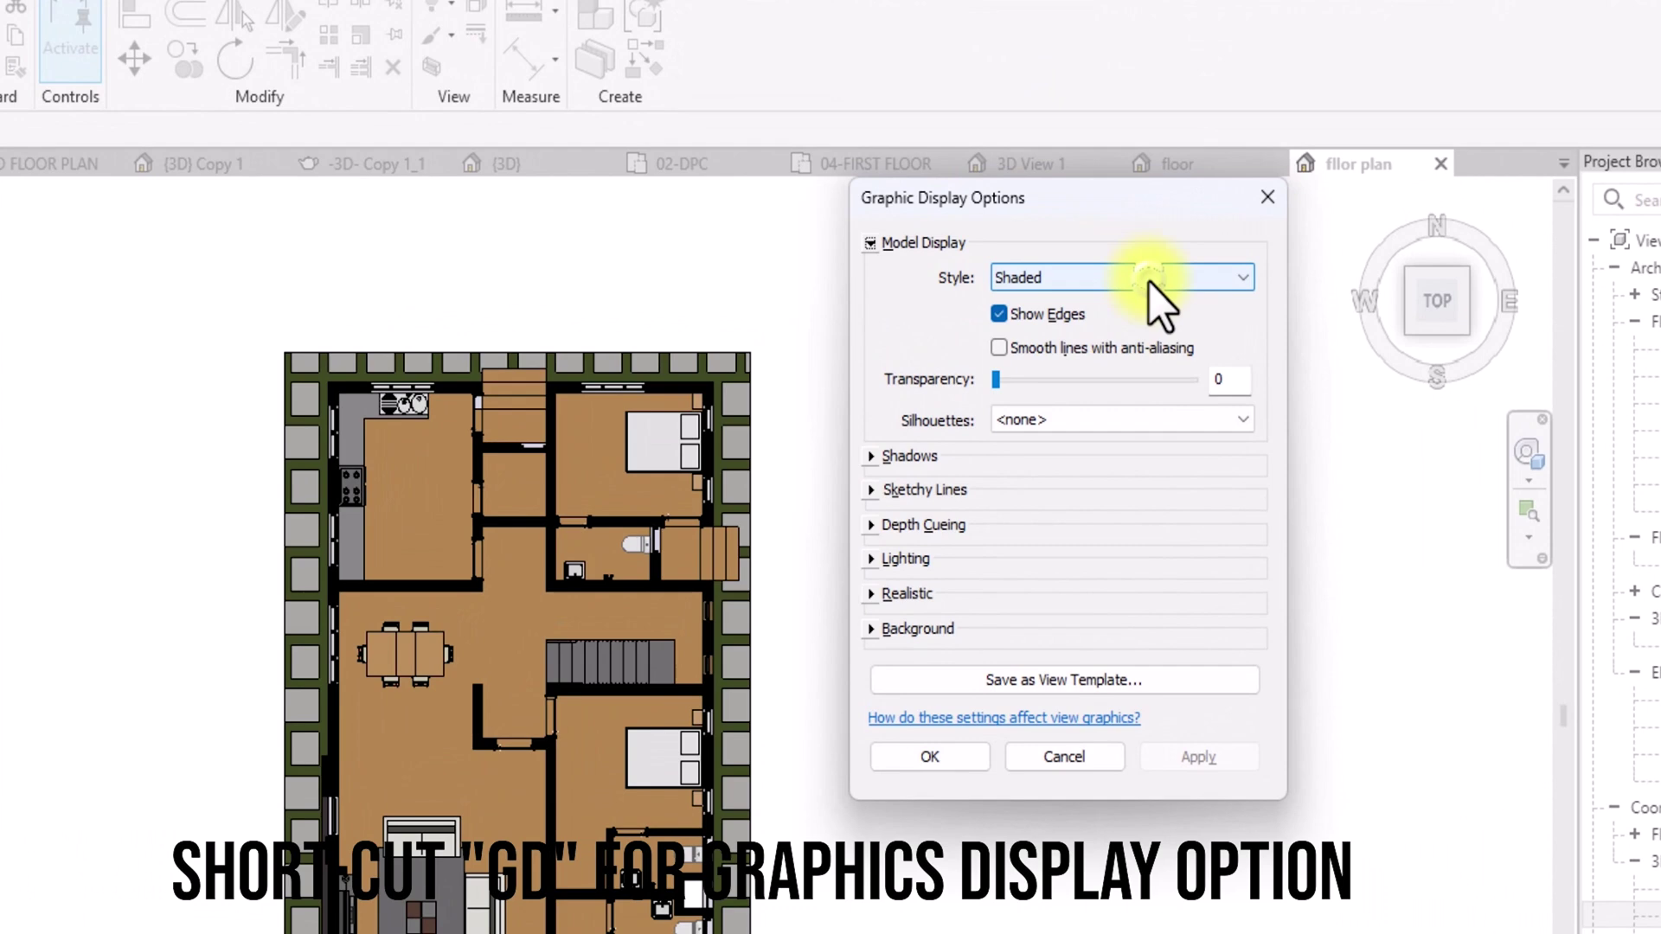
pyautogui.click(1104, 265)
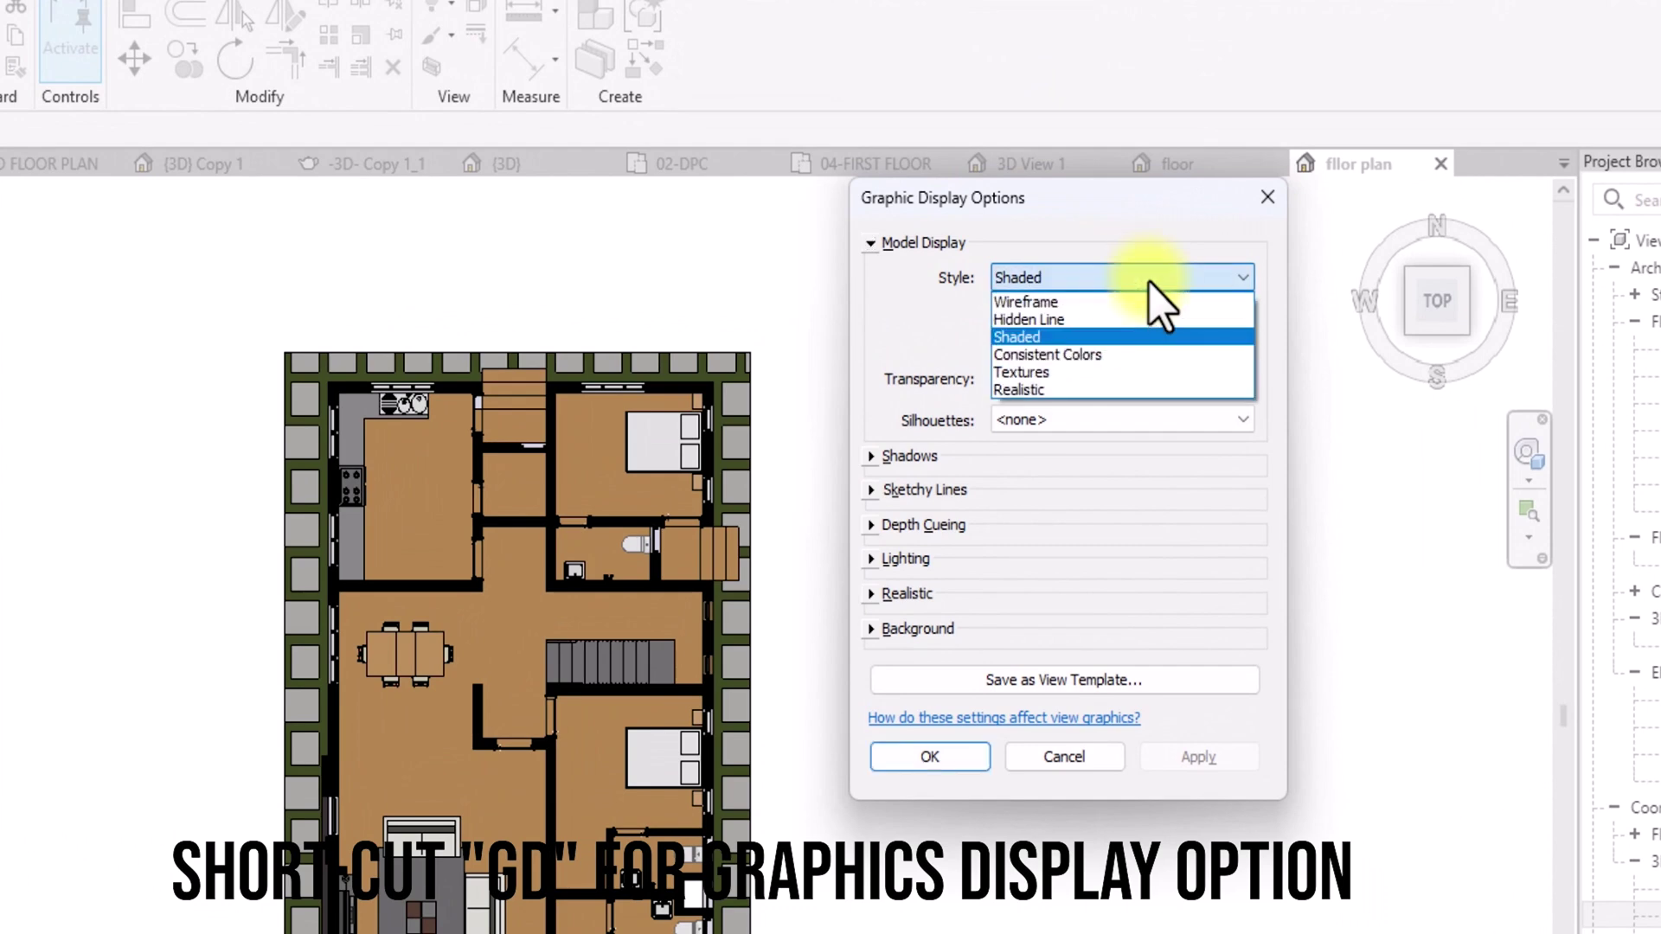
pyautogui.click(1048, 391)
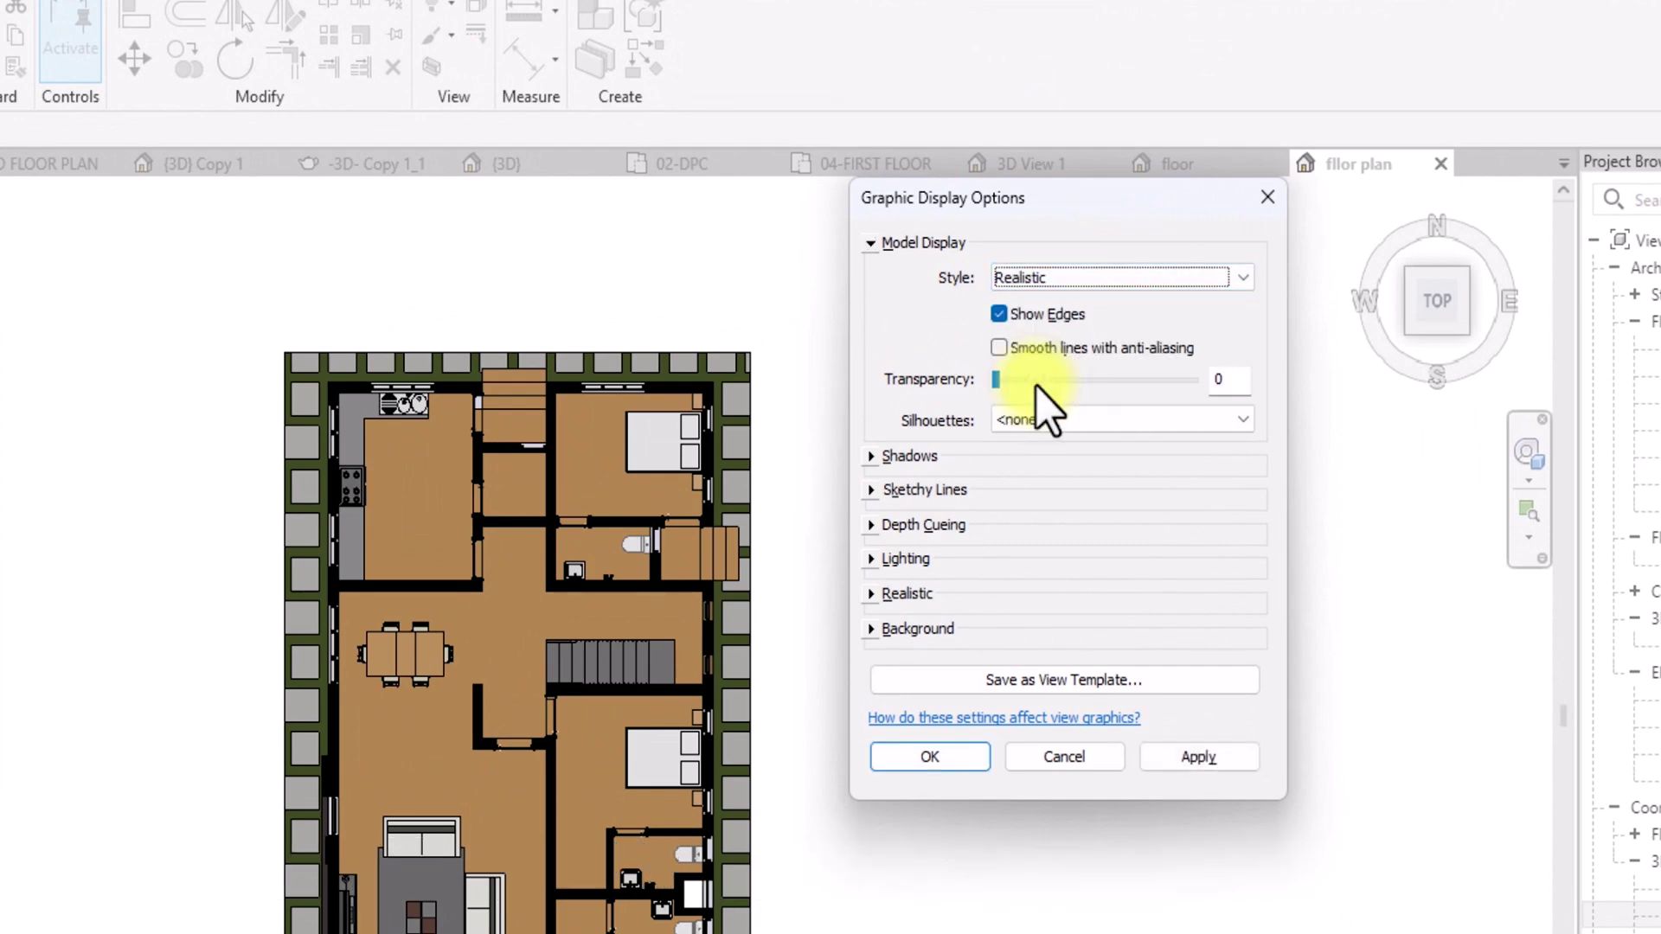
pyautogui.click(1001, 349)
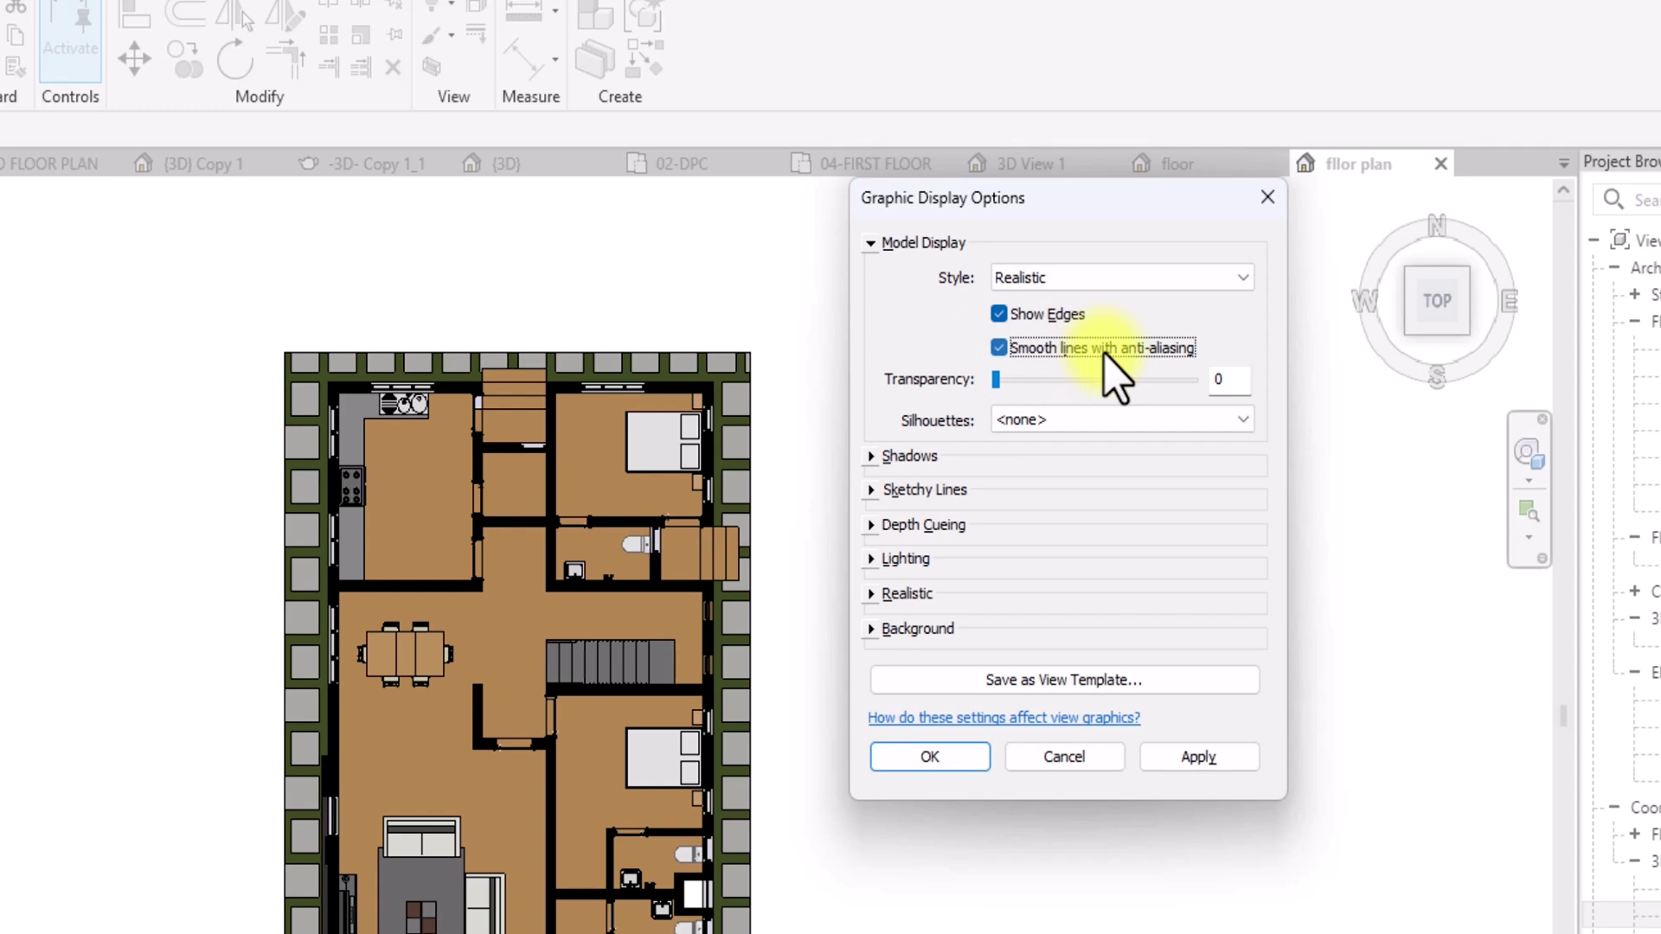
# - Enable both cast shadows and ambient shadows for the view
pyautogui.click(871, 456)
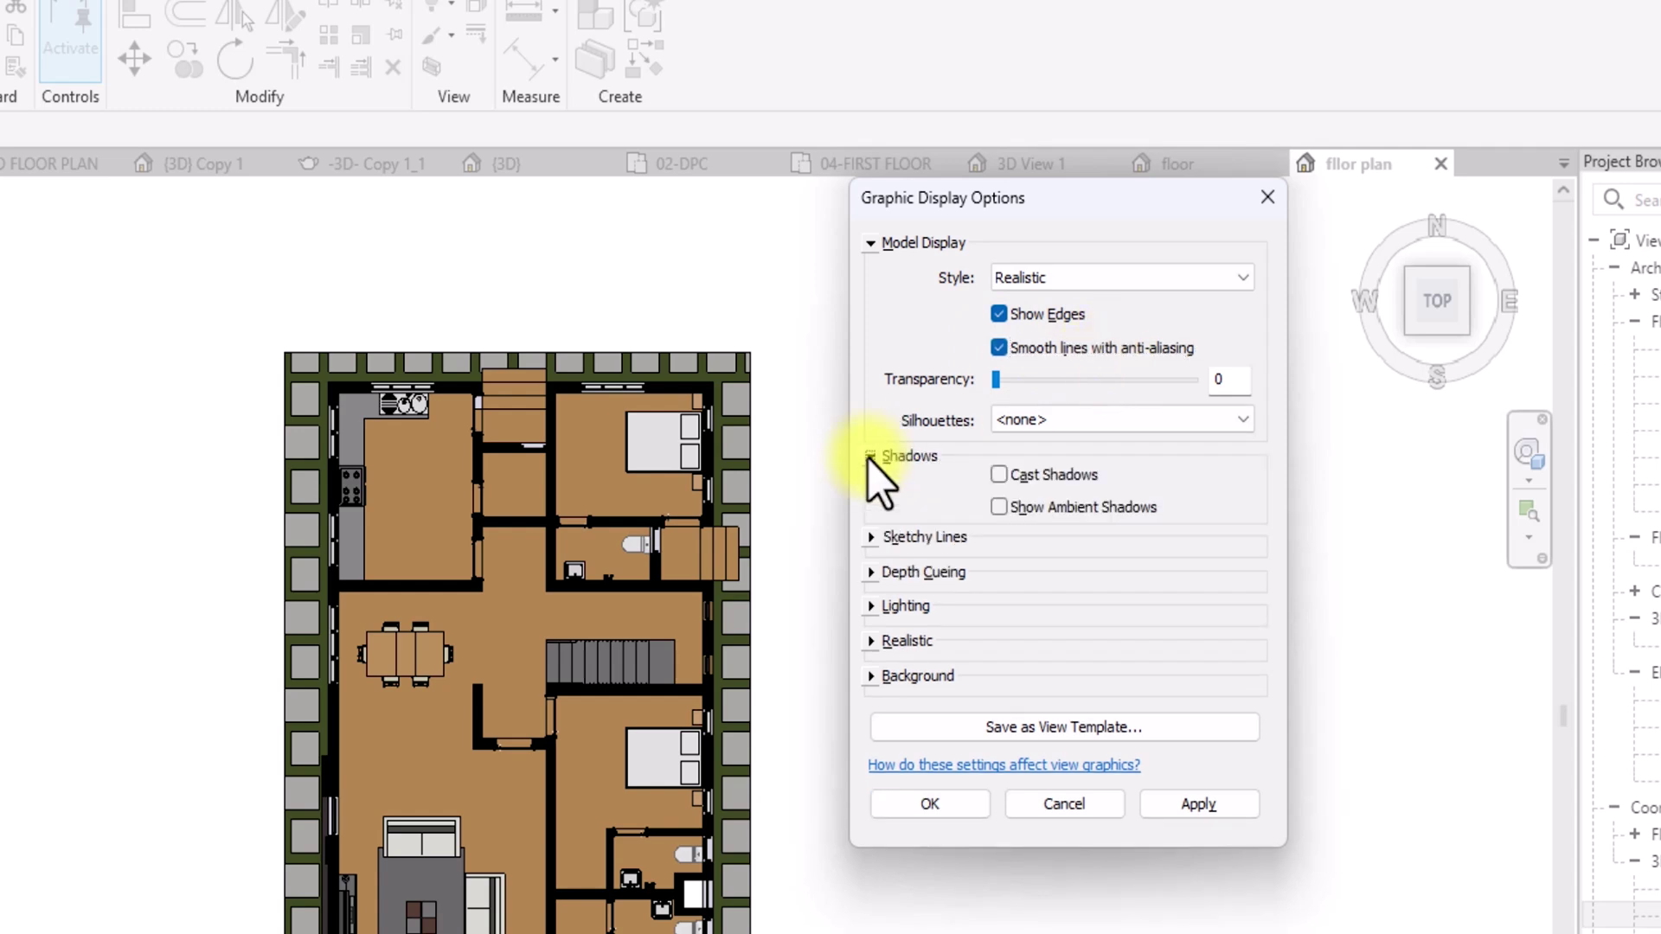
pyautogui.click(1000, 475)
pyautogui.click(996, 507)
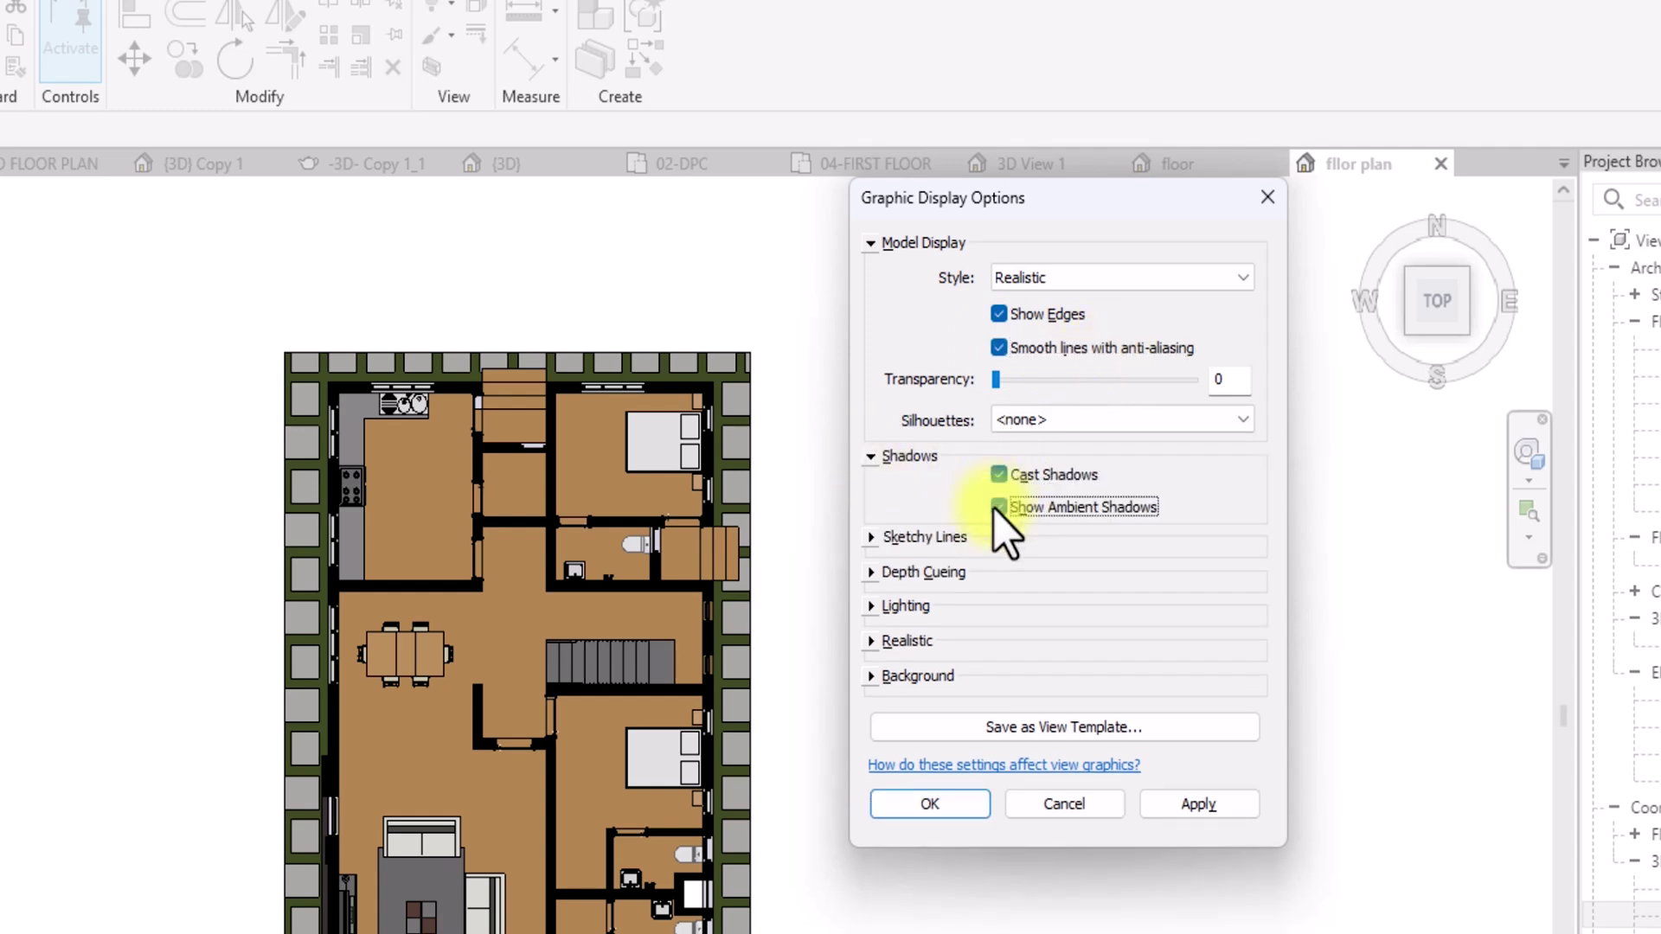
# - Set the sun setting to the Sunlight from Top Right preset with an azimuth of 185°
pyautogui.click(871, 606)
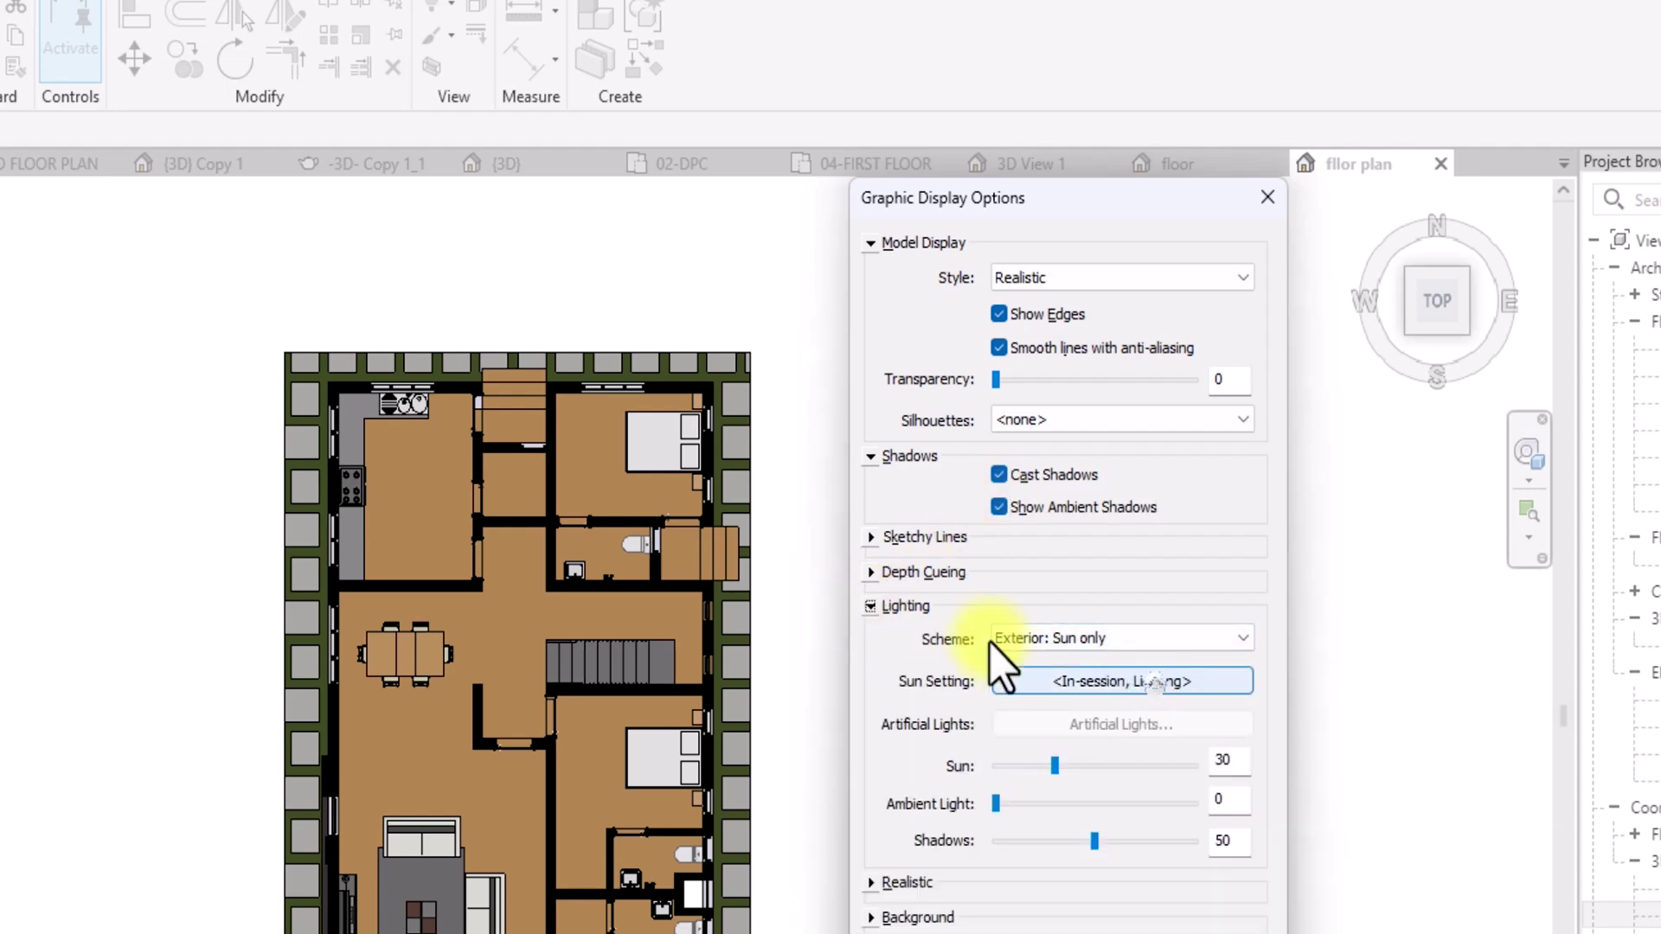
pyautogui.click(1159, 683)
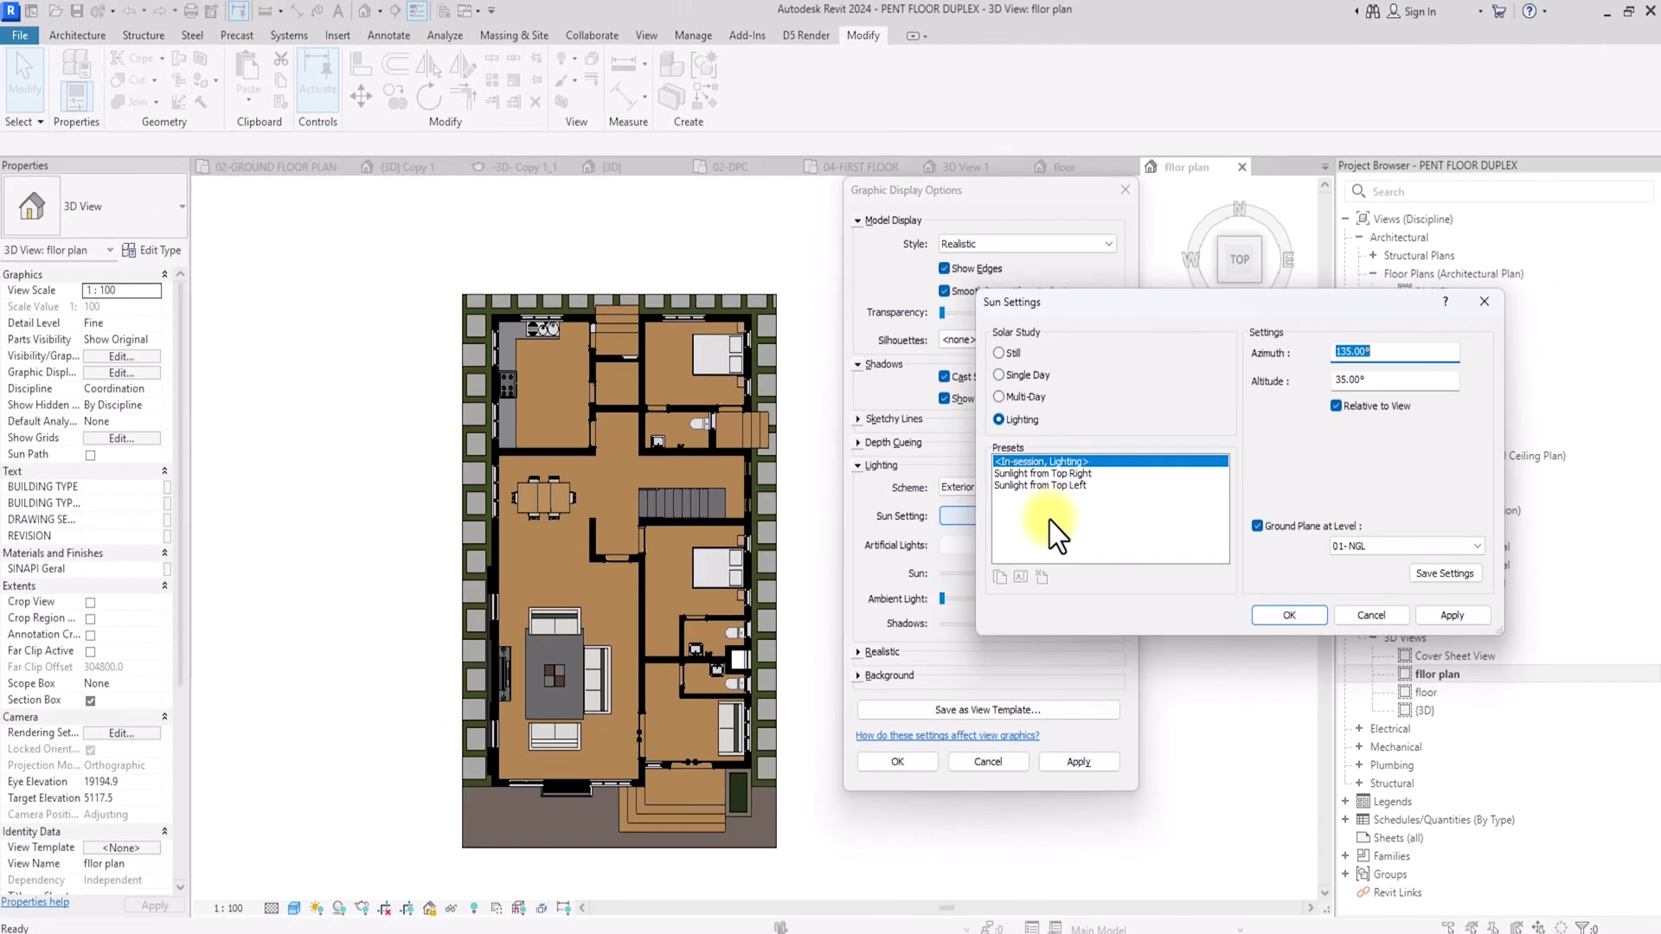
pyautogui.click(1050, 474)
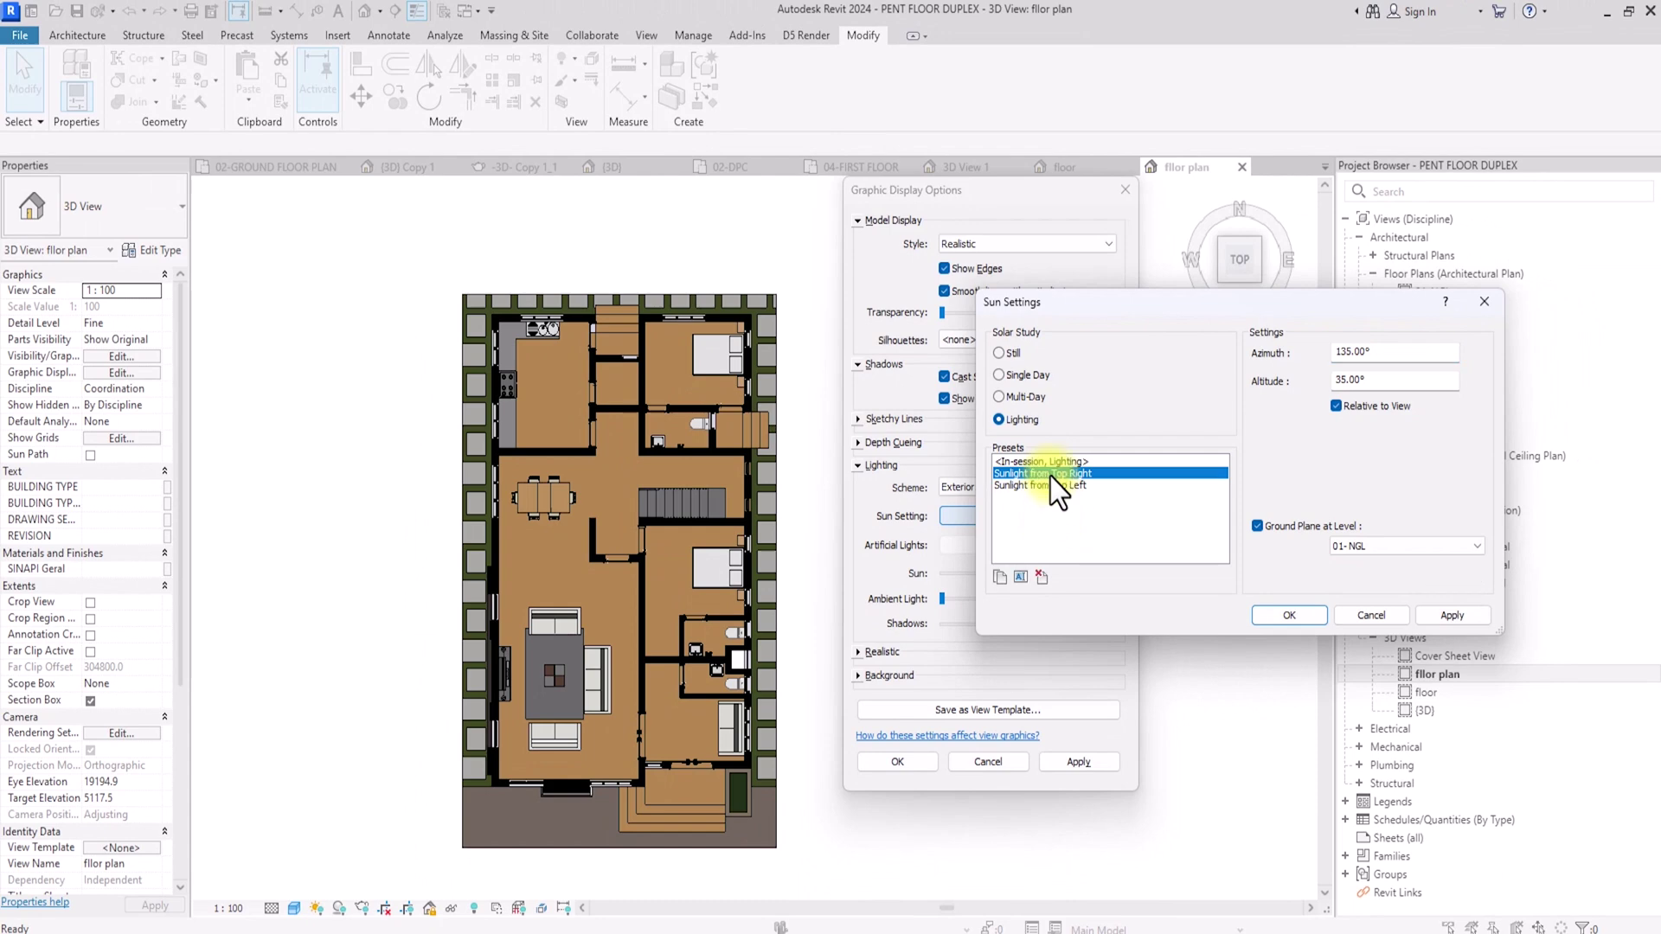
pyautogui.doubleClick(1356, 354)
pyautogui.write('185')
pyautogui.click(1452, 615)
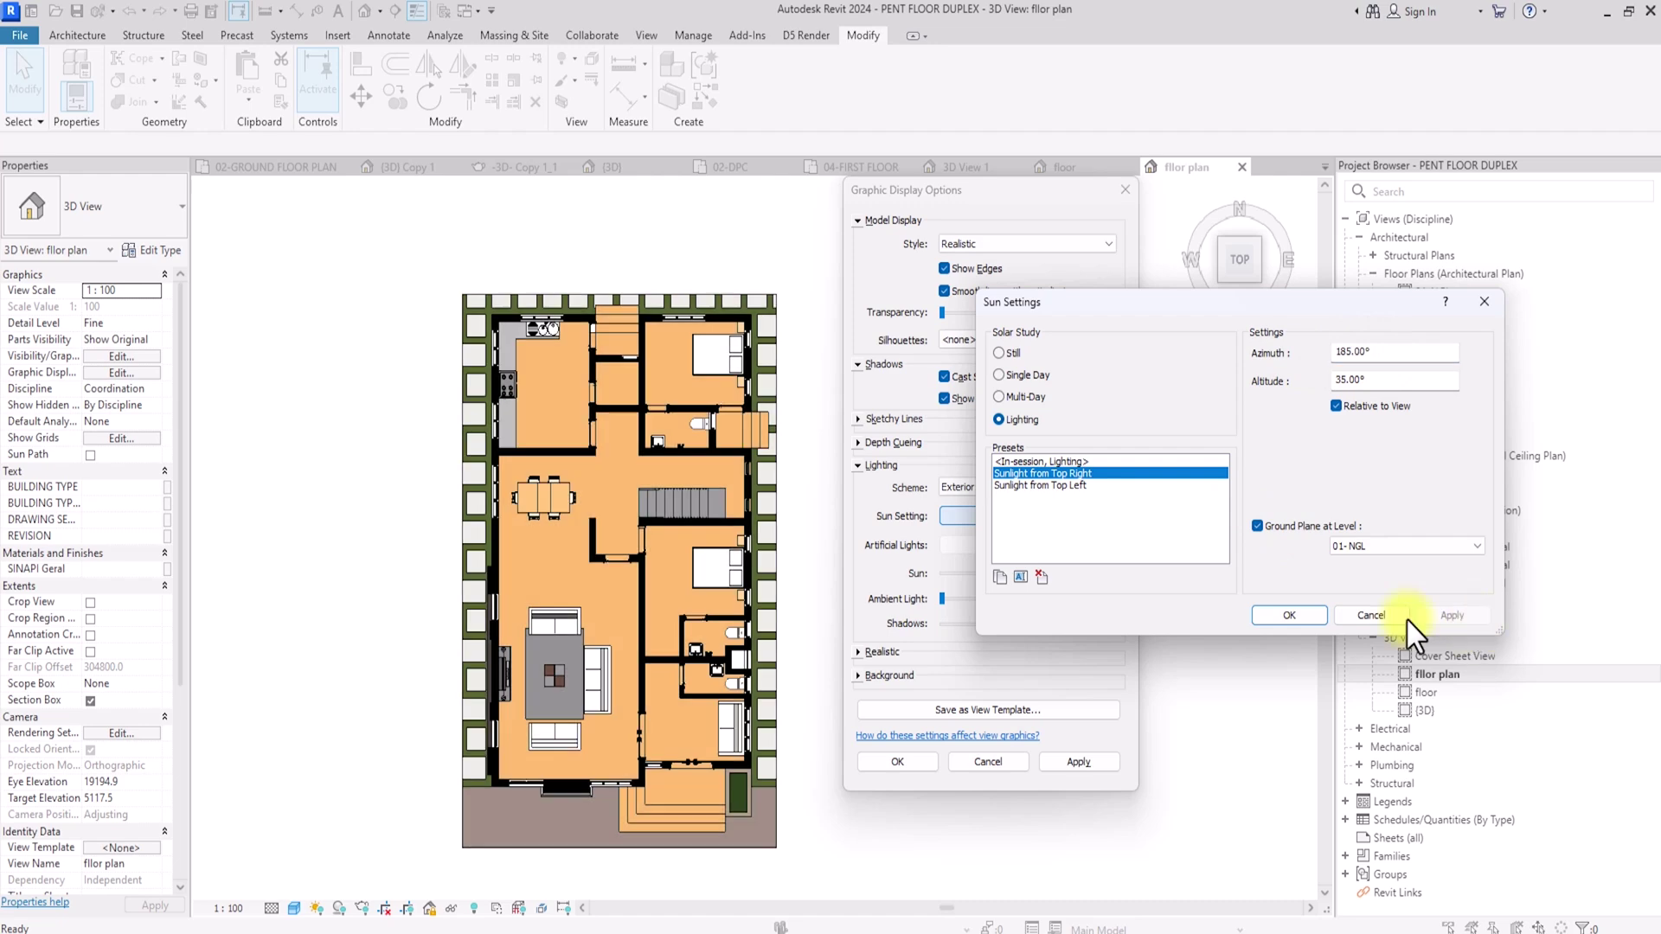
pyautogui.click(1269, 610)
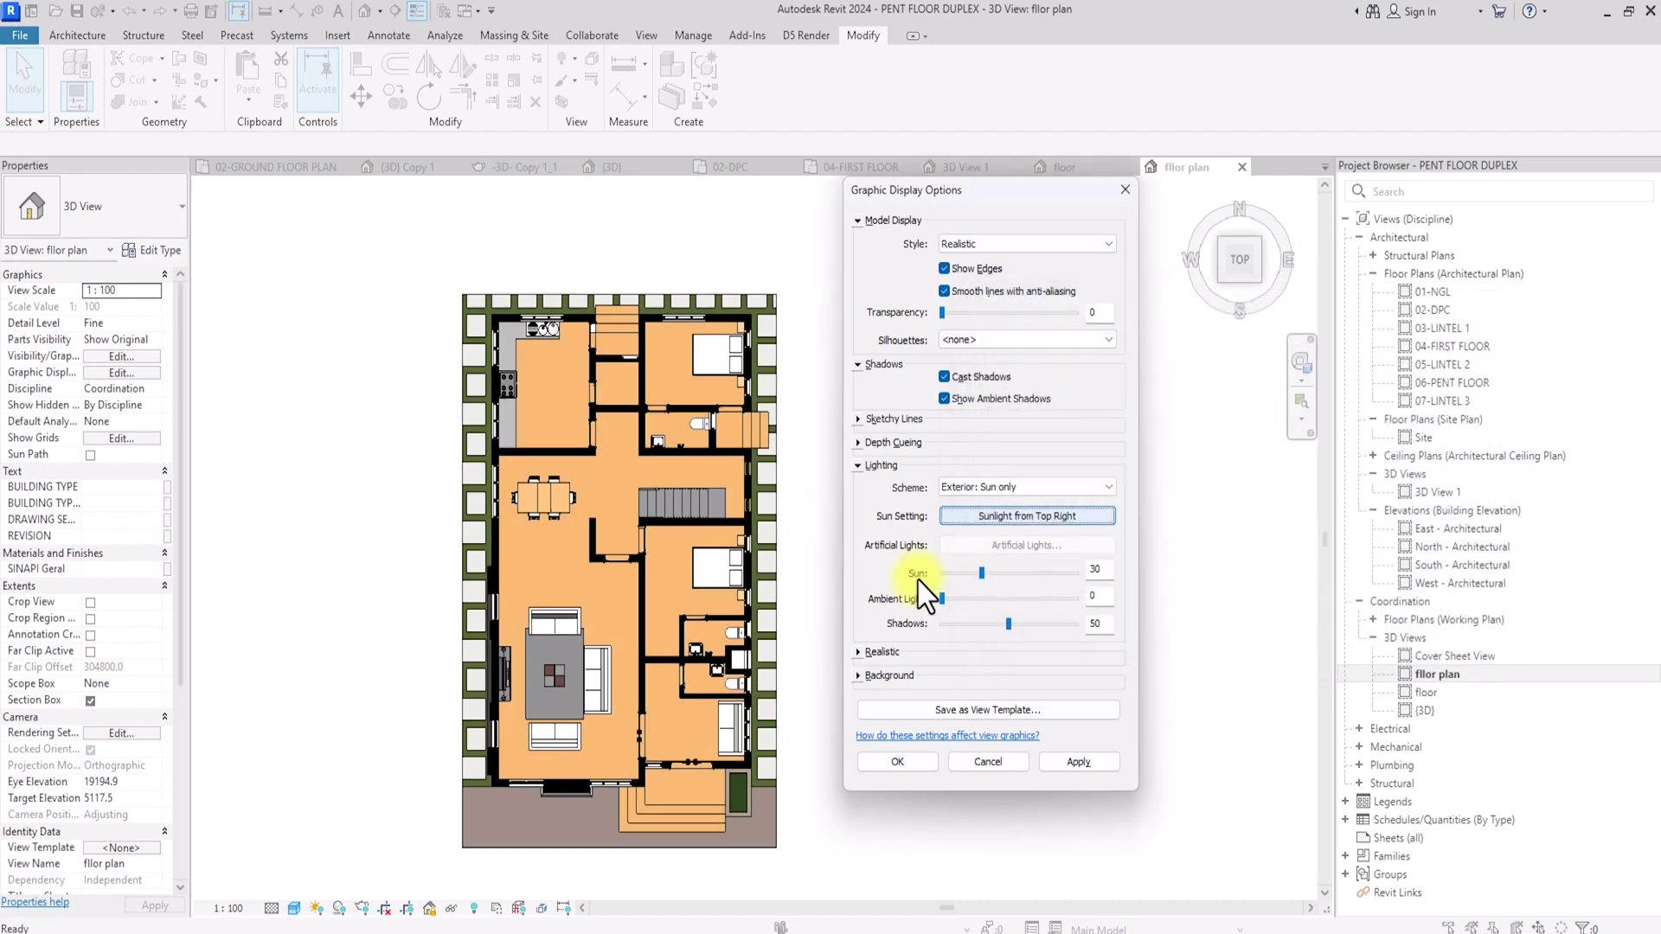
# - Set the lighting intensities to Sun 90, Ambient Light 20 and Shadows 10
pyautogui.moveTo(984, 581); pyautogui.dragTo(1063, 574)
pyautogui.moveTo(943, 599); pyautogui.dragTo(971, 601)
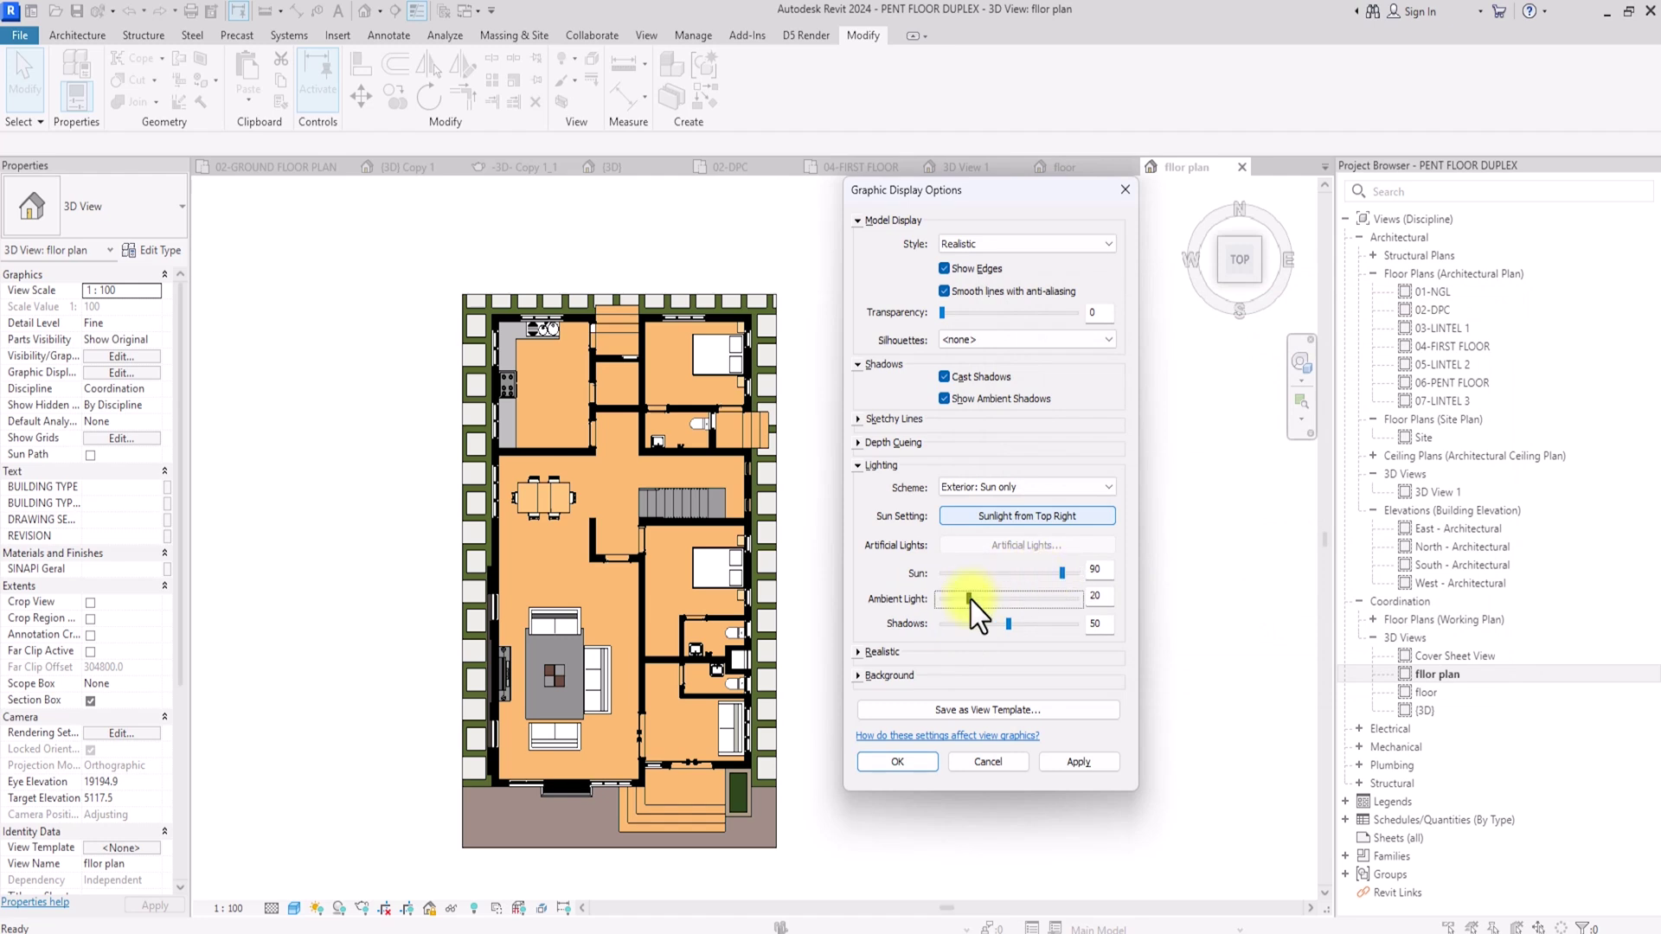
pyautogui.click(948, 626)
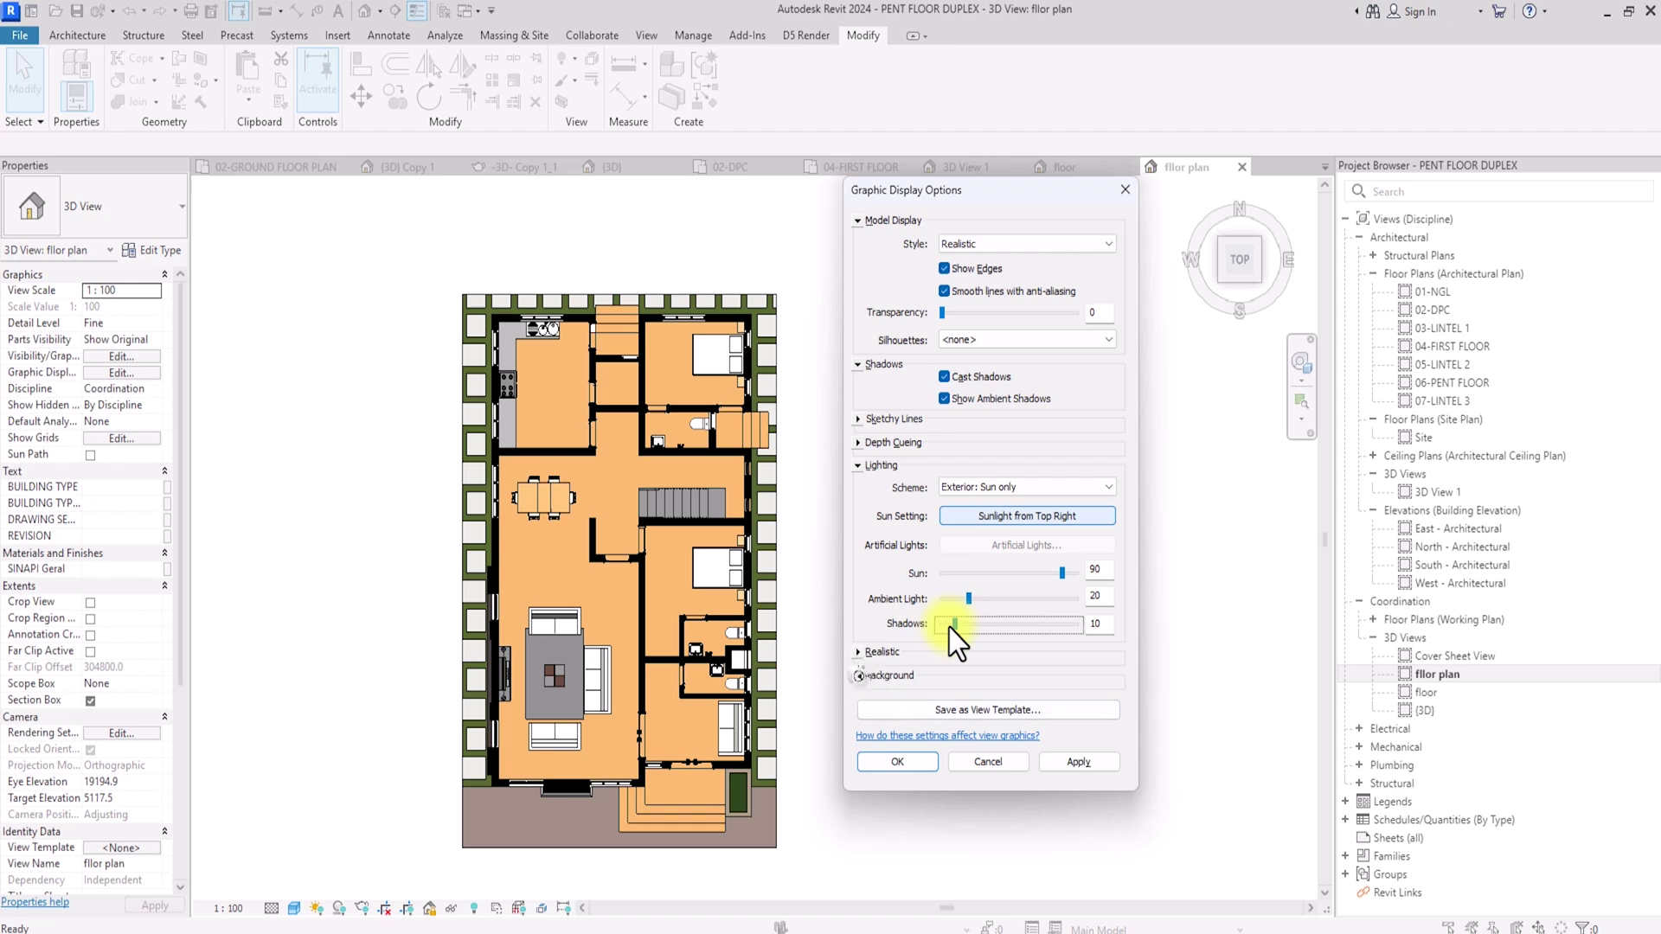
# - Set the view background to None and apply the graphic display options
pyautogui.click(858, 676)
pyautogui.click(973, 703)
pyautogui.click(962, 723)
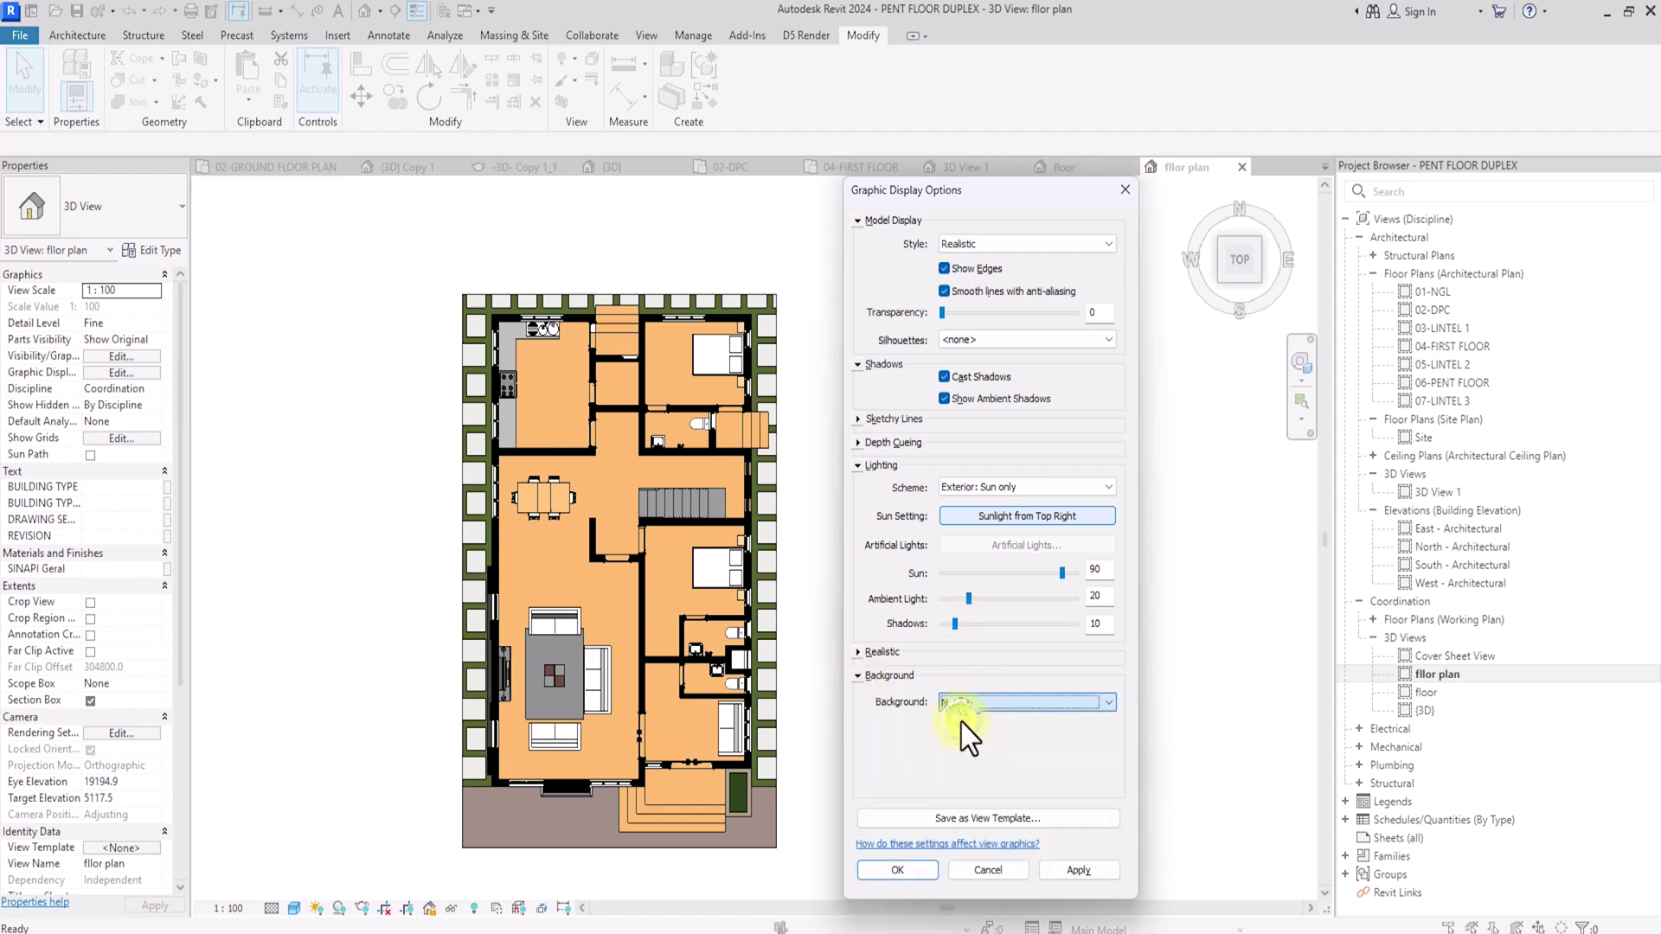
pyautogui.click(1070, 871)
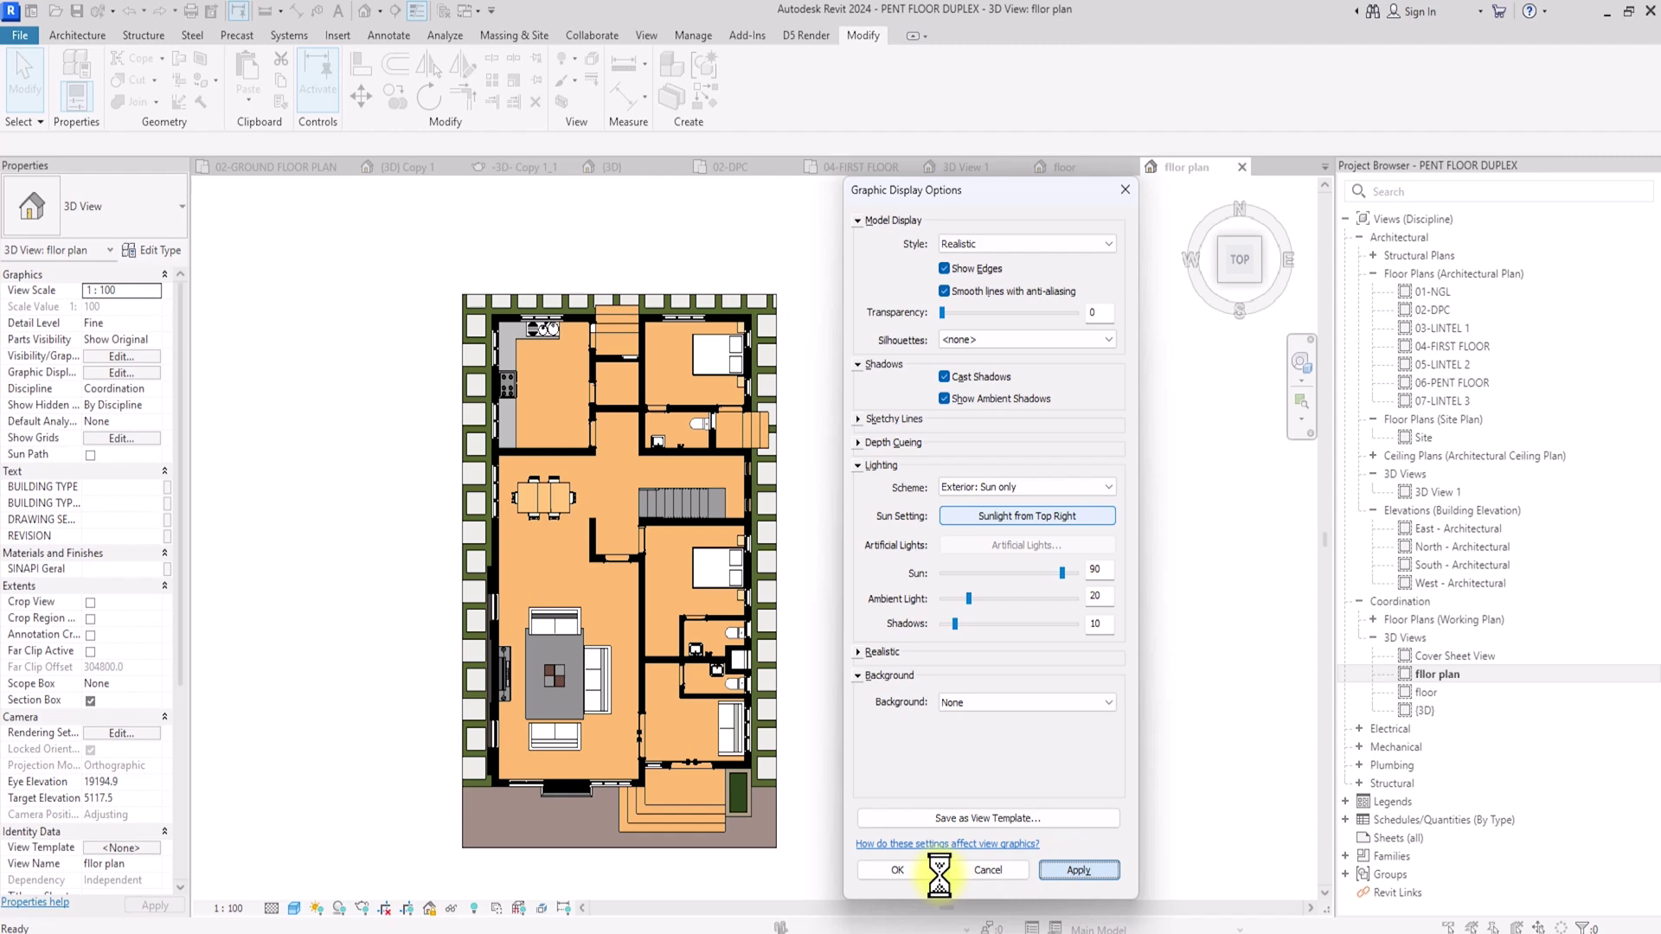
pyautogui.click(895, 871)
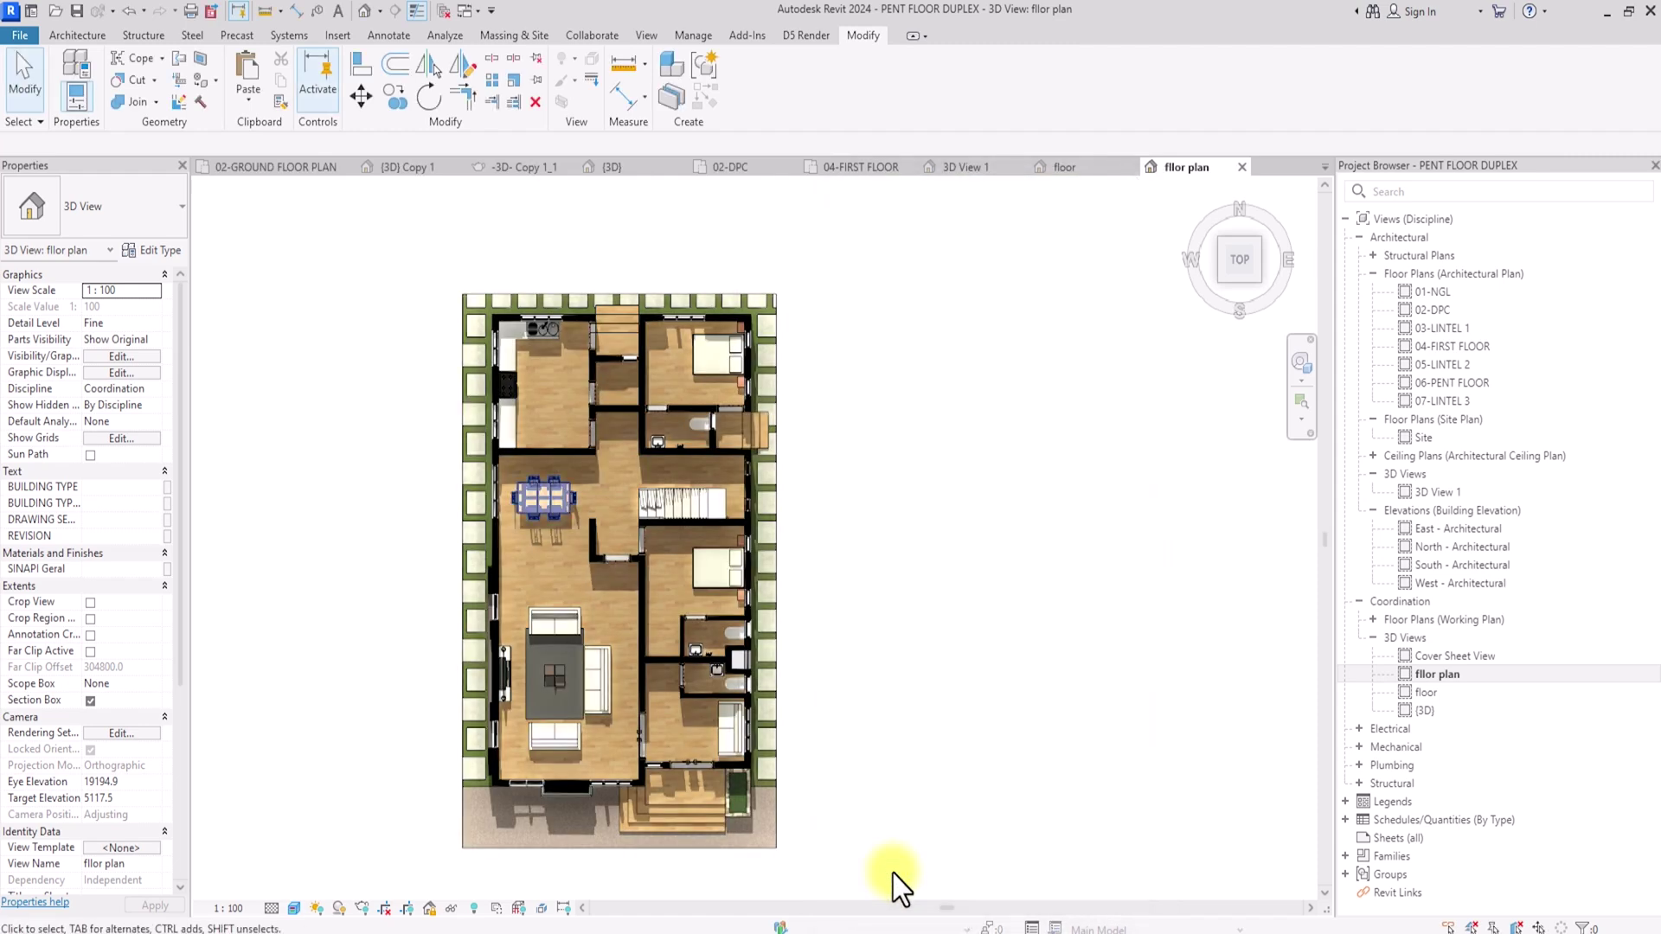
pyautogui.scroll(4, 893, 873)
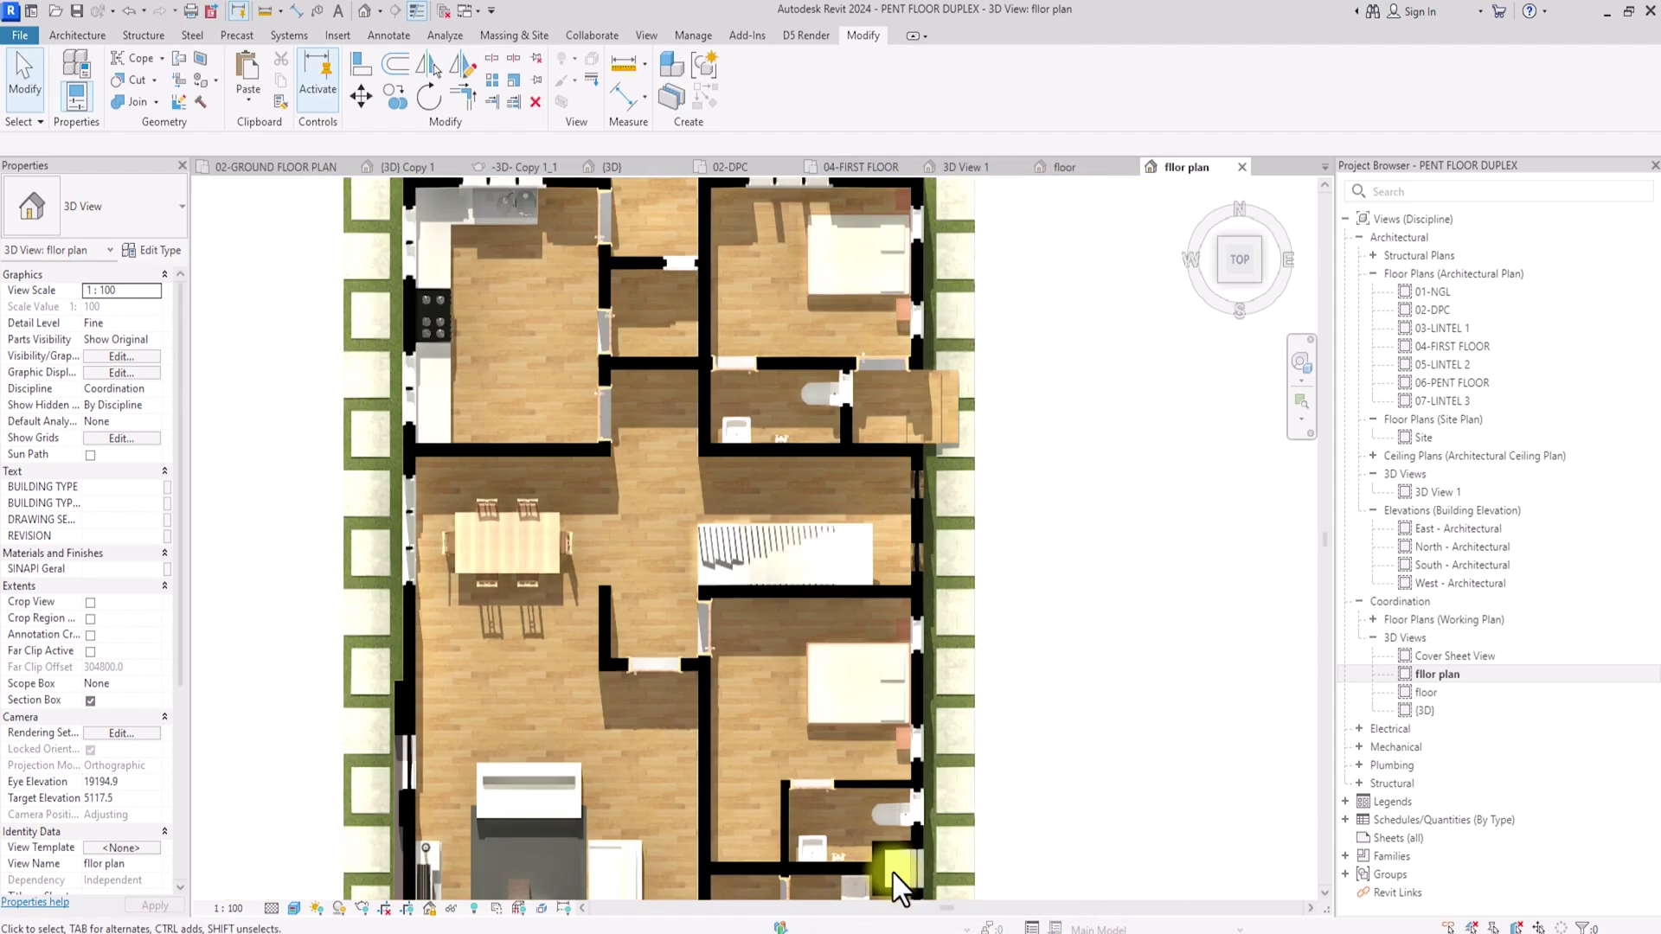
# - Start the rendering setup for the top-down view with High quality and a printer resolution of 600 DPI
pyautogui.scroll(-3, 892, 874)
pyautogui.moveTo(893, 873); pyautogui.dragTo(923, 902, button='middle')
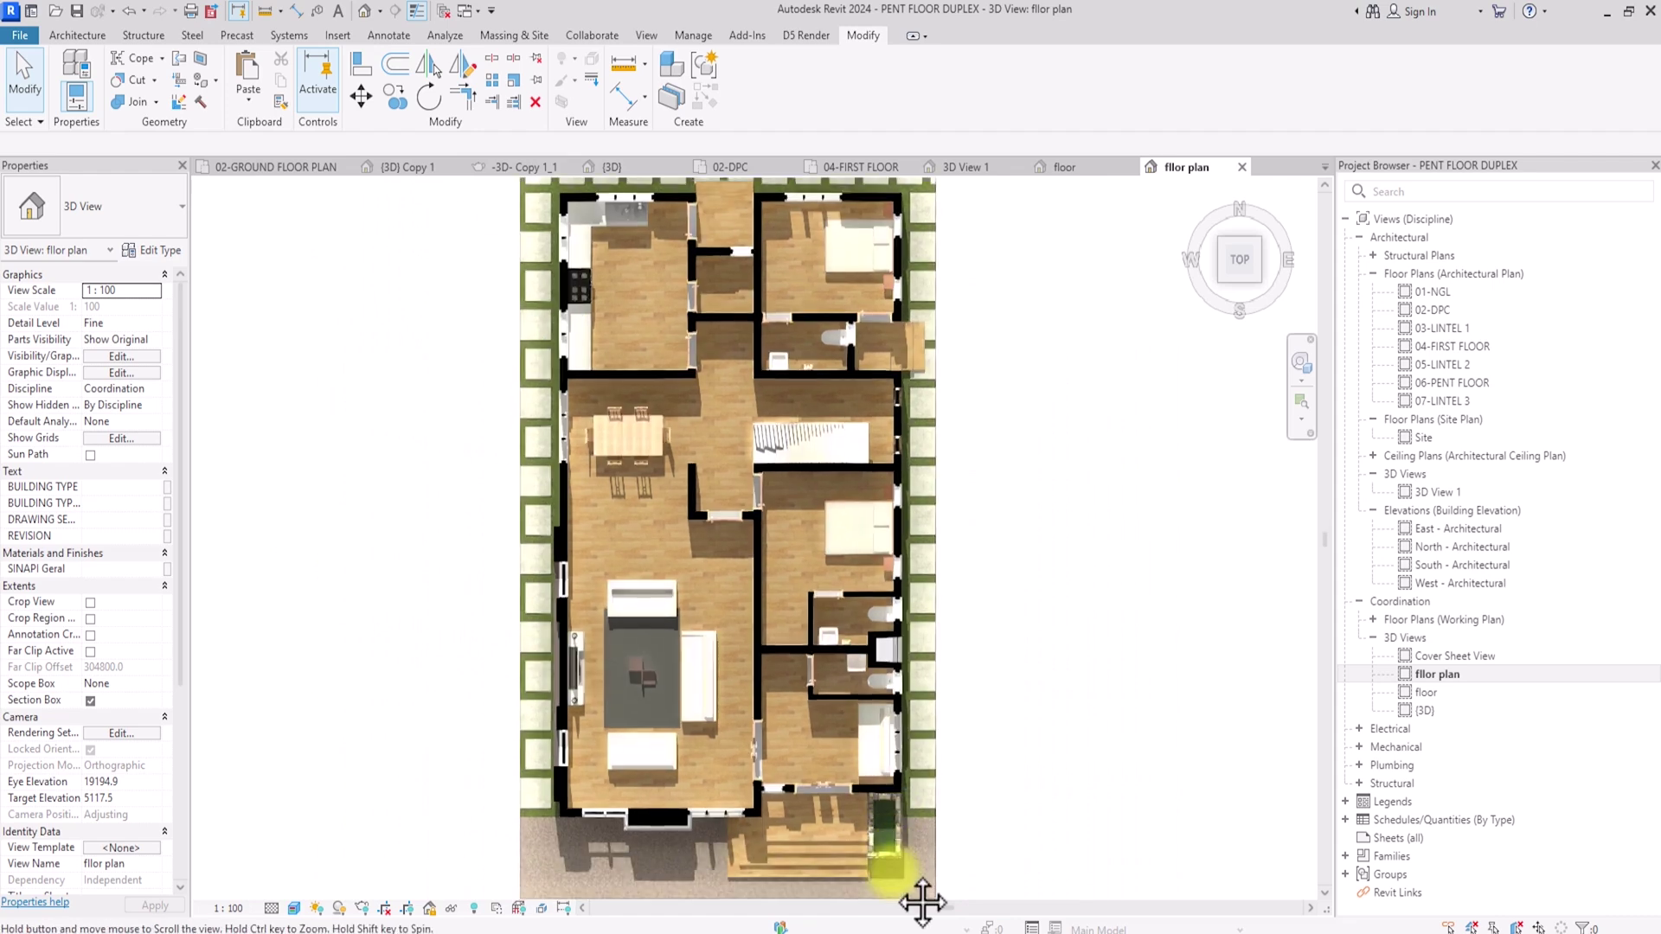
pyautogui.scroll(-3, 640, 522)
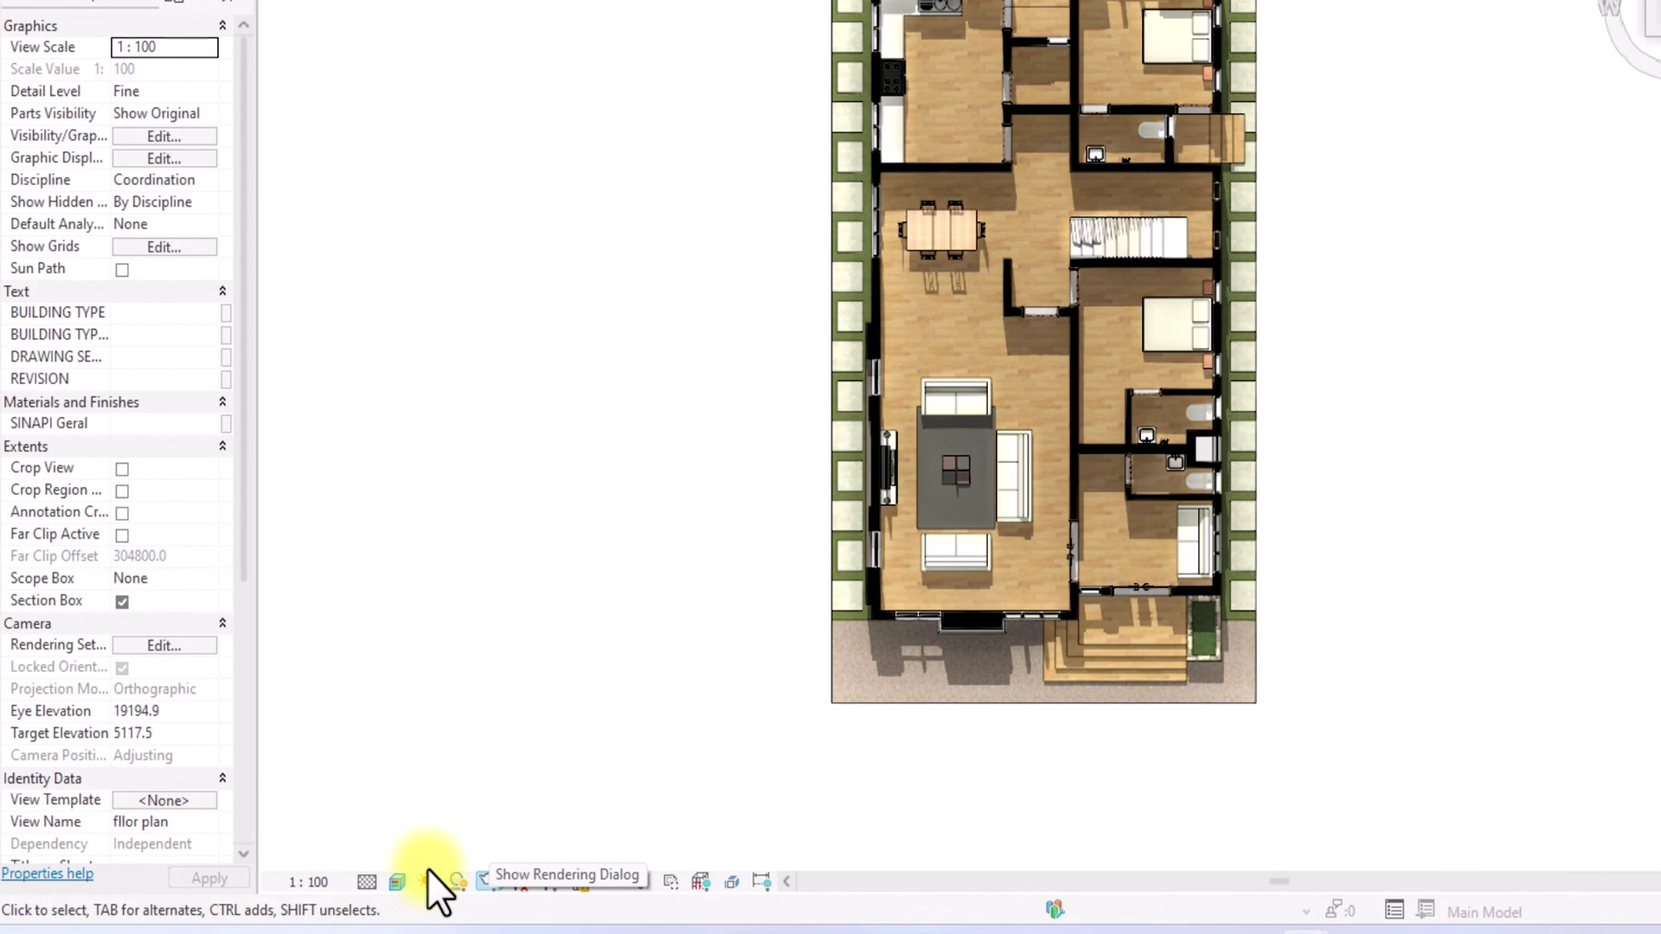
pyautogui.click(487, 880)
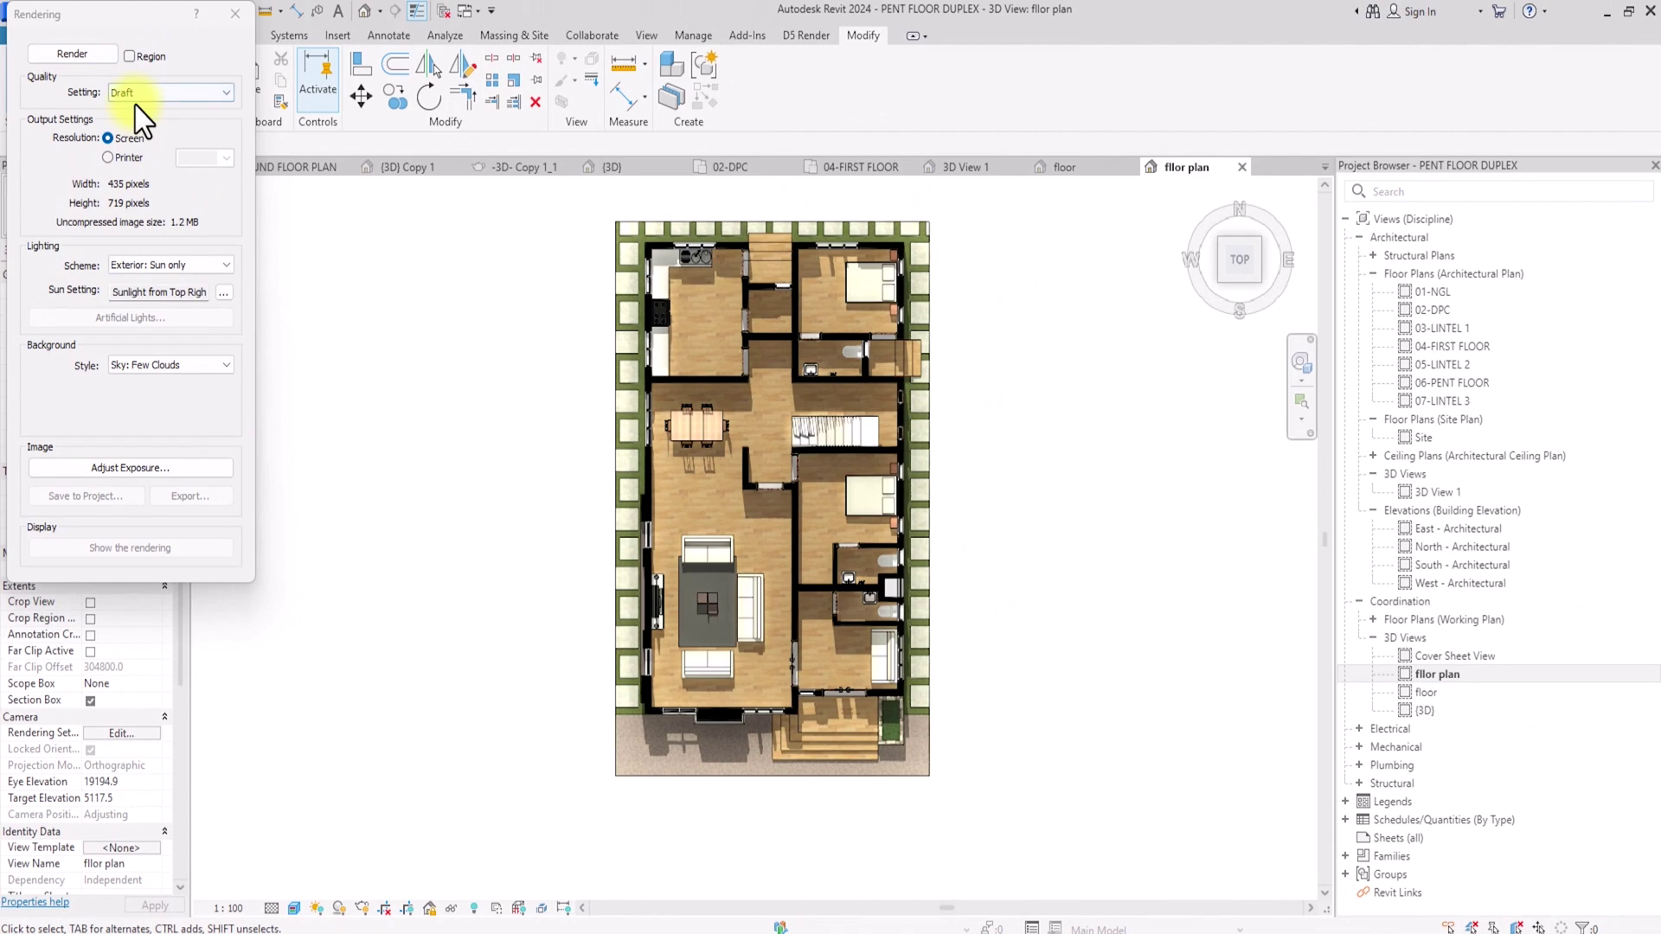
pyautogui.click(157, 96)
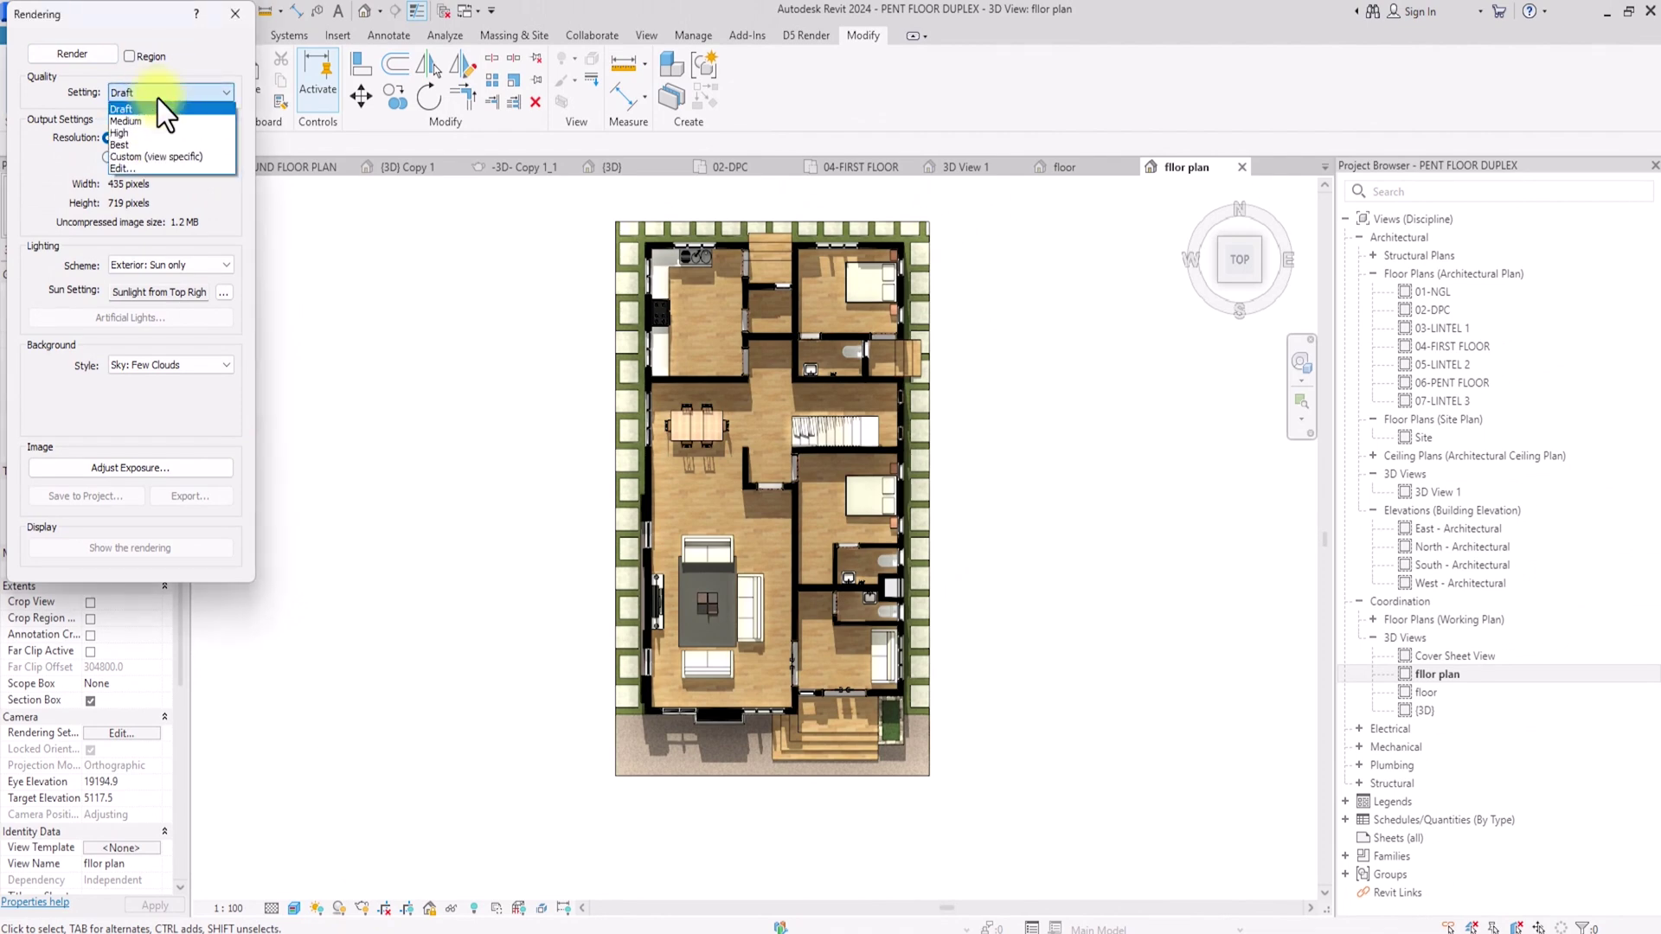
pyautogui.click(121, 133)
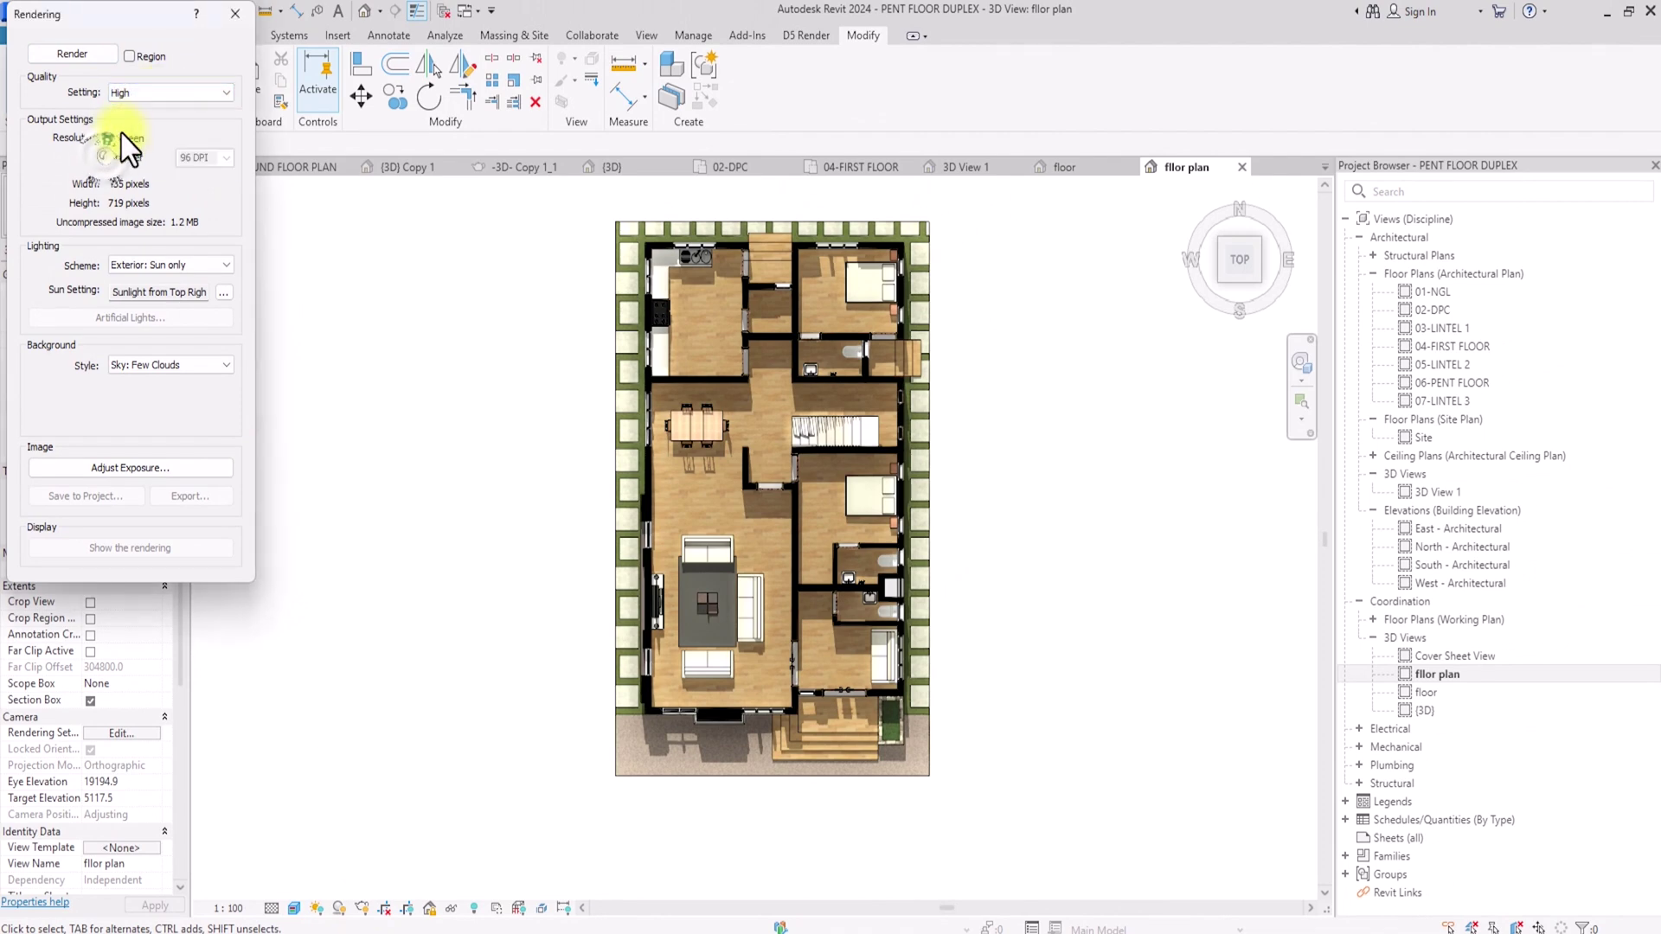
pyautogui.click(107, 158)
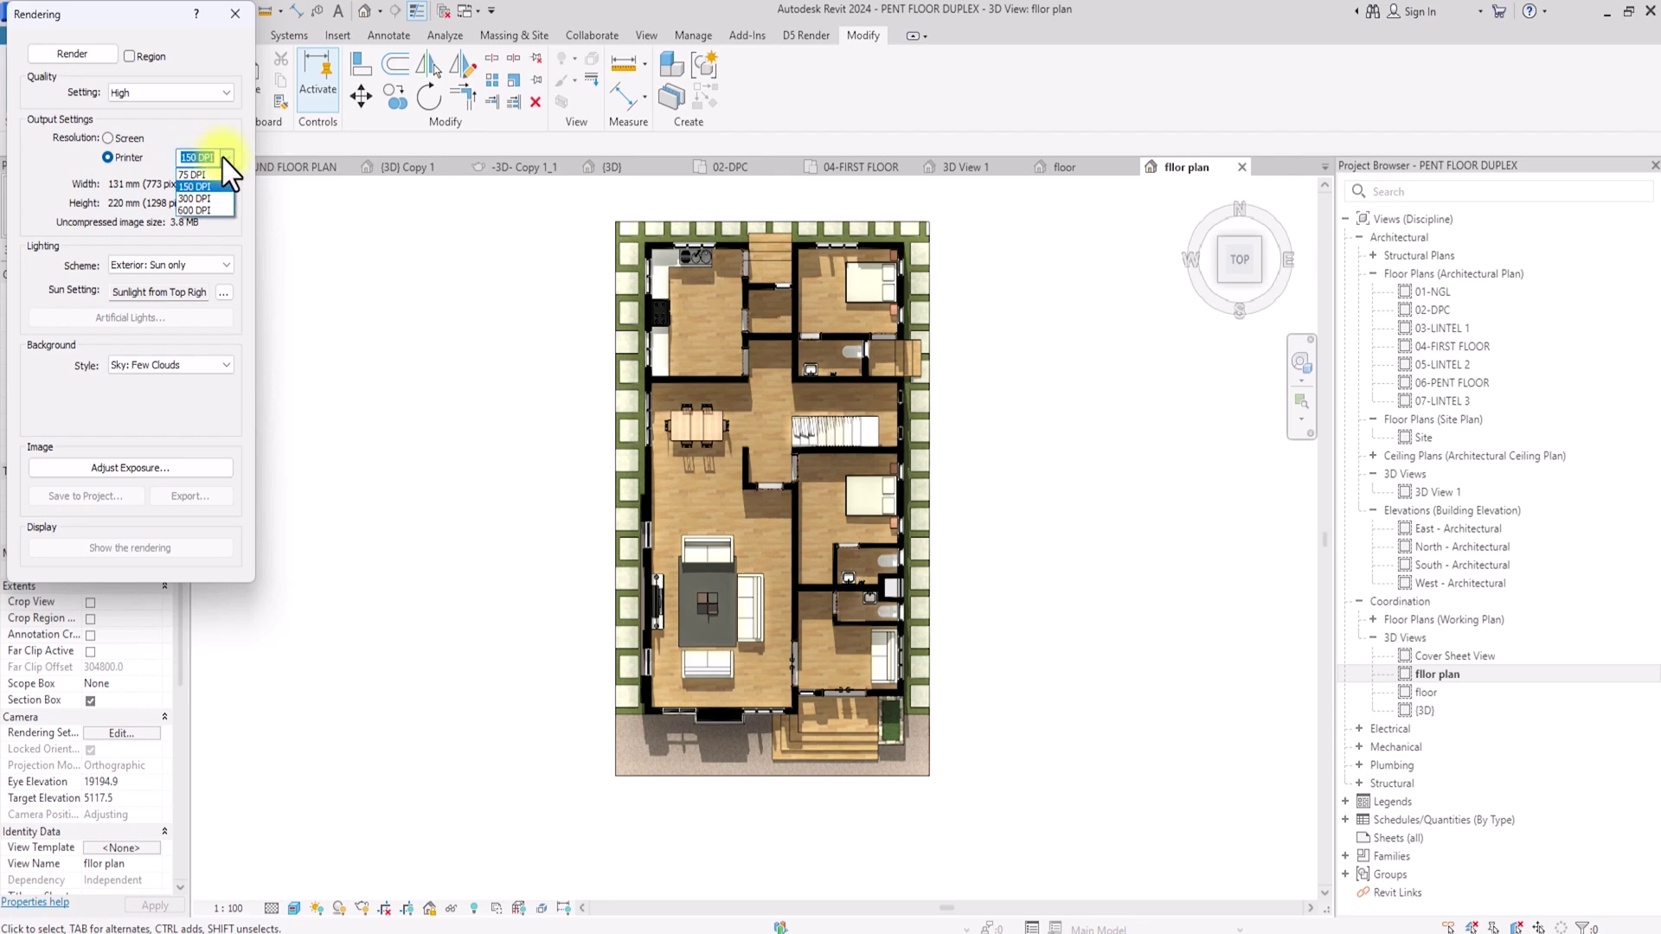
pyautogui.click(196, 199)
pyautogui.click(226, 161)
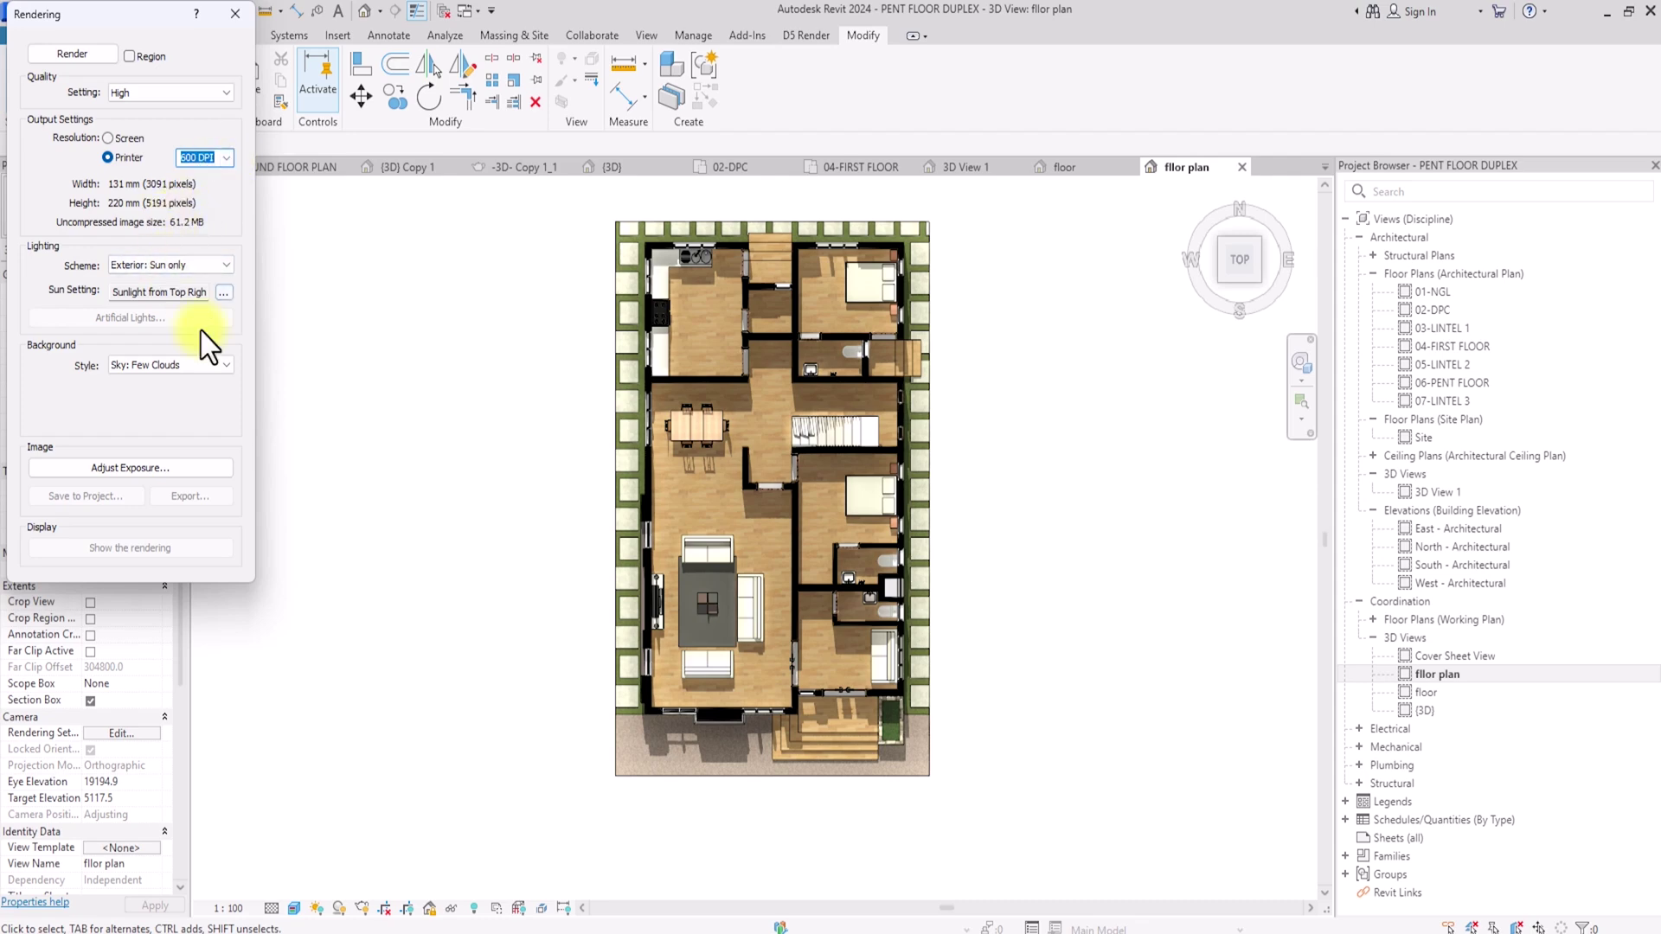
# - Set the rendering background style to Color with a near-white RGB 253-254-255
pyautogui.click(203, 365)
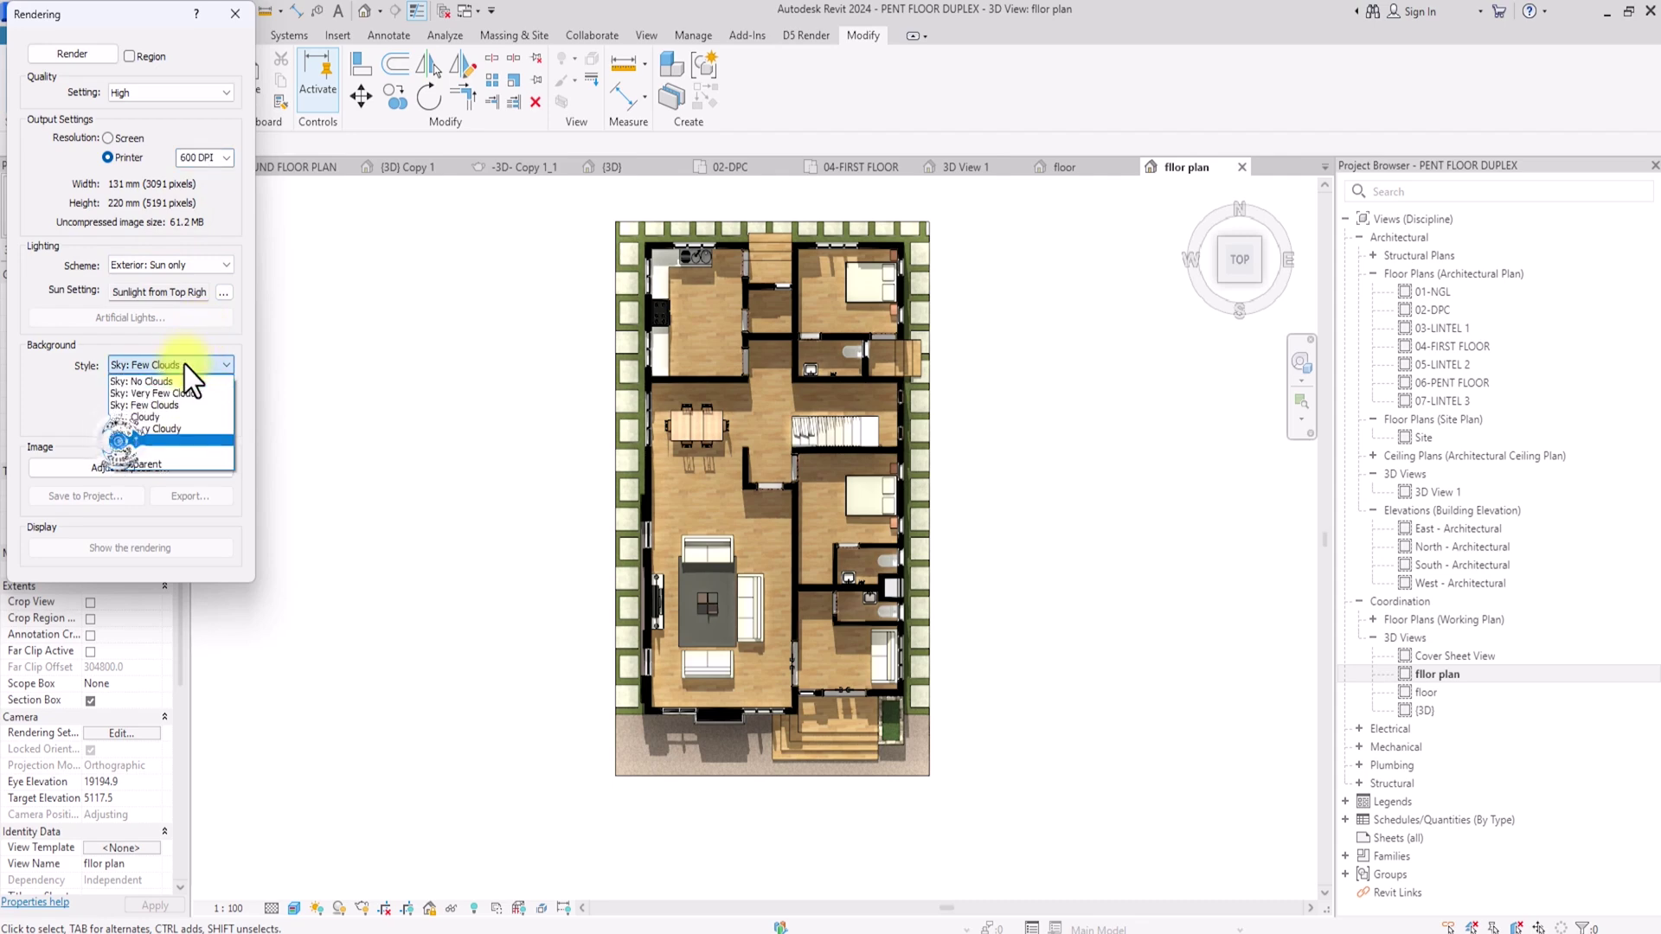
pyautogui.click(122, 441)
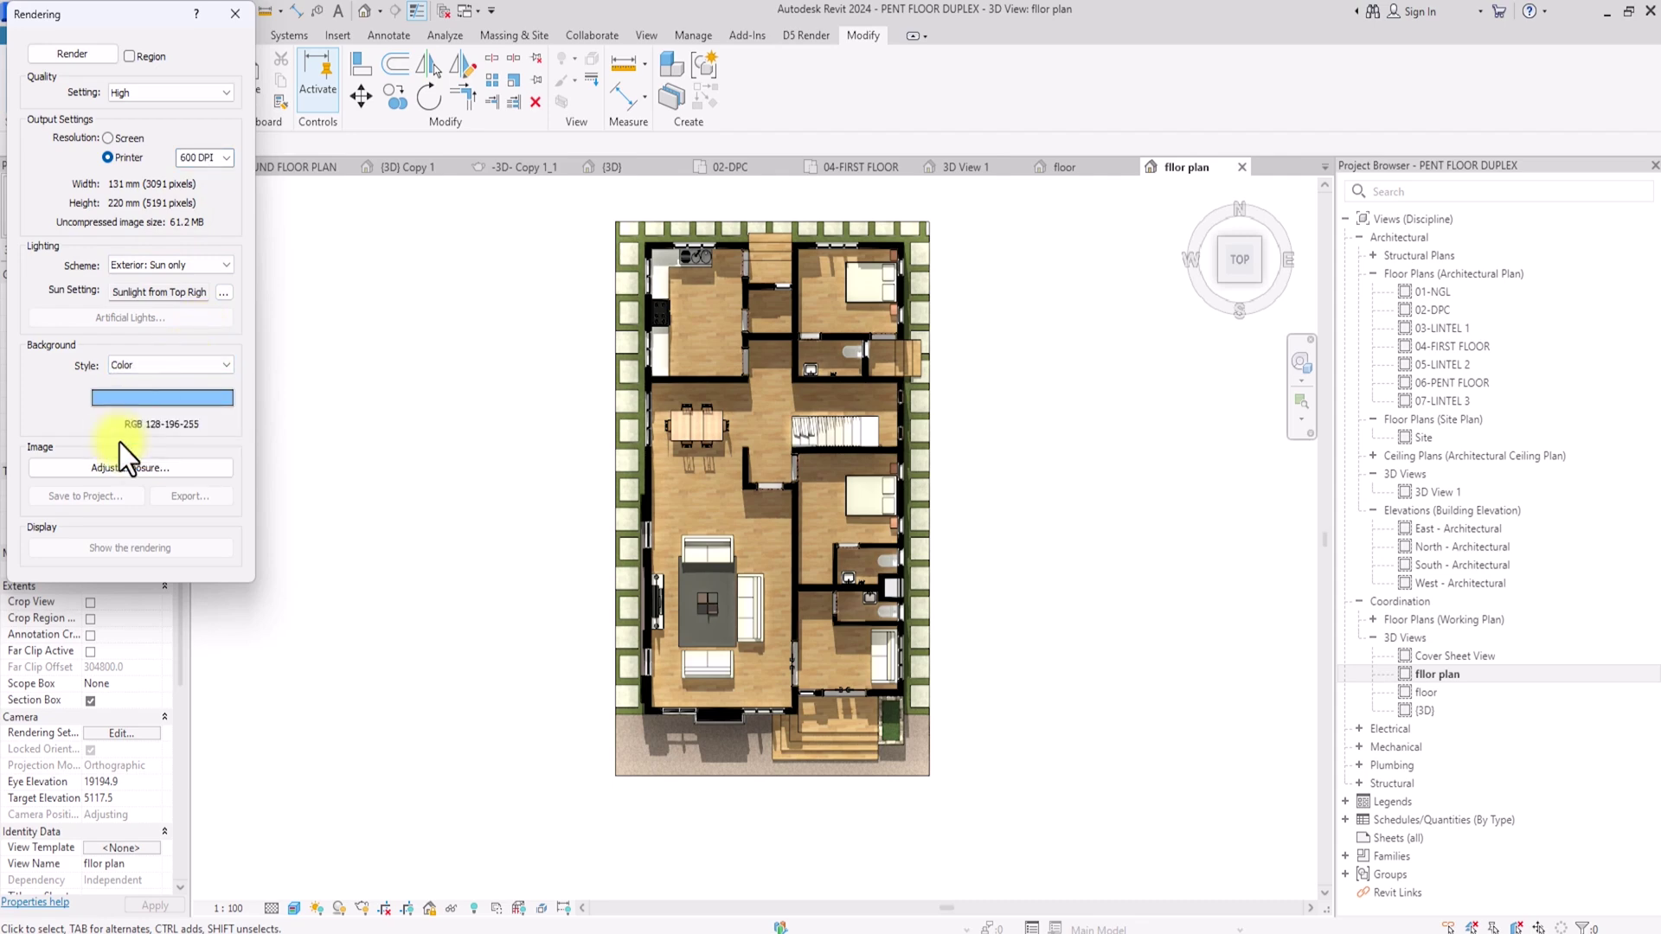
pyautogui.click(143, 398)
pyautogui.moveTo(404, 202); pyautogui.dragTo(401, 162)
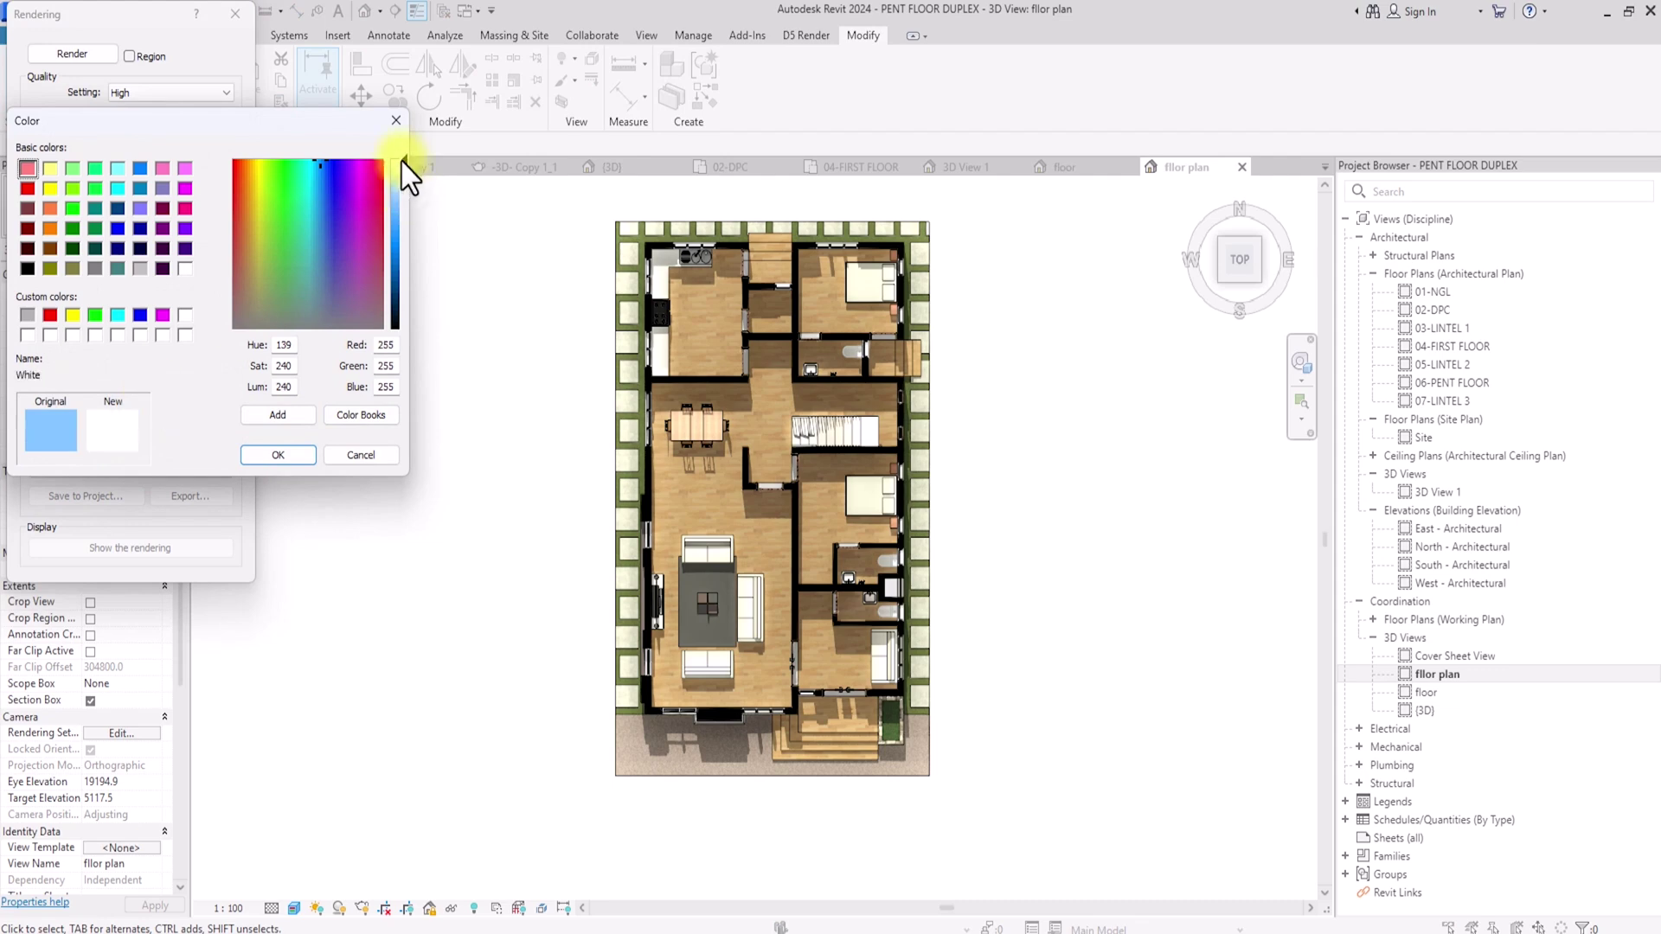
pyautogui.click(286, 455)
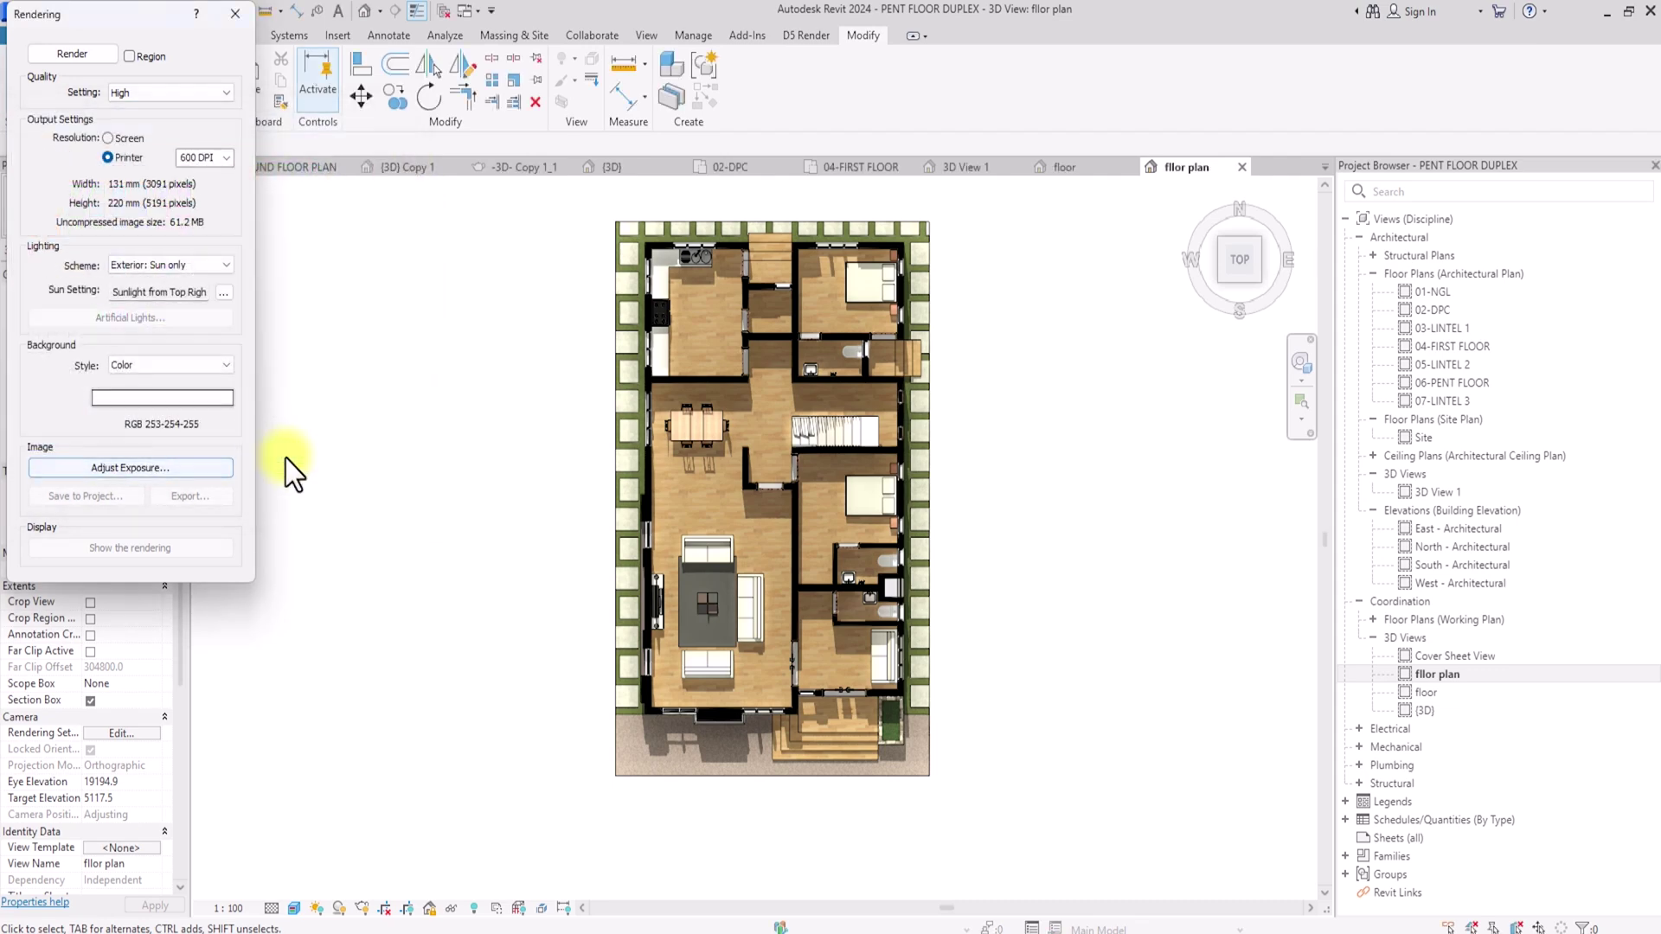
# - Render the fllor plan view and export the image as a JPEG named fllor plan
pyautogui.click(86, 58)
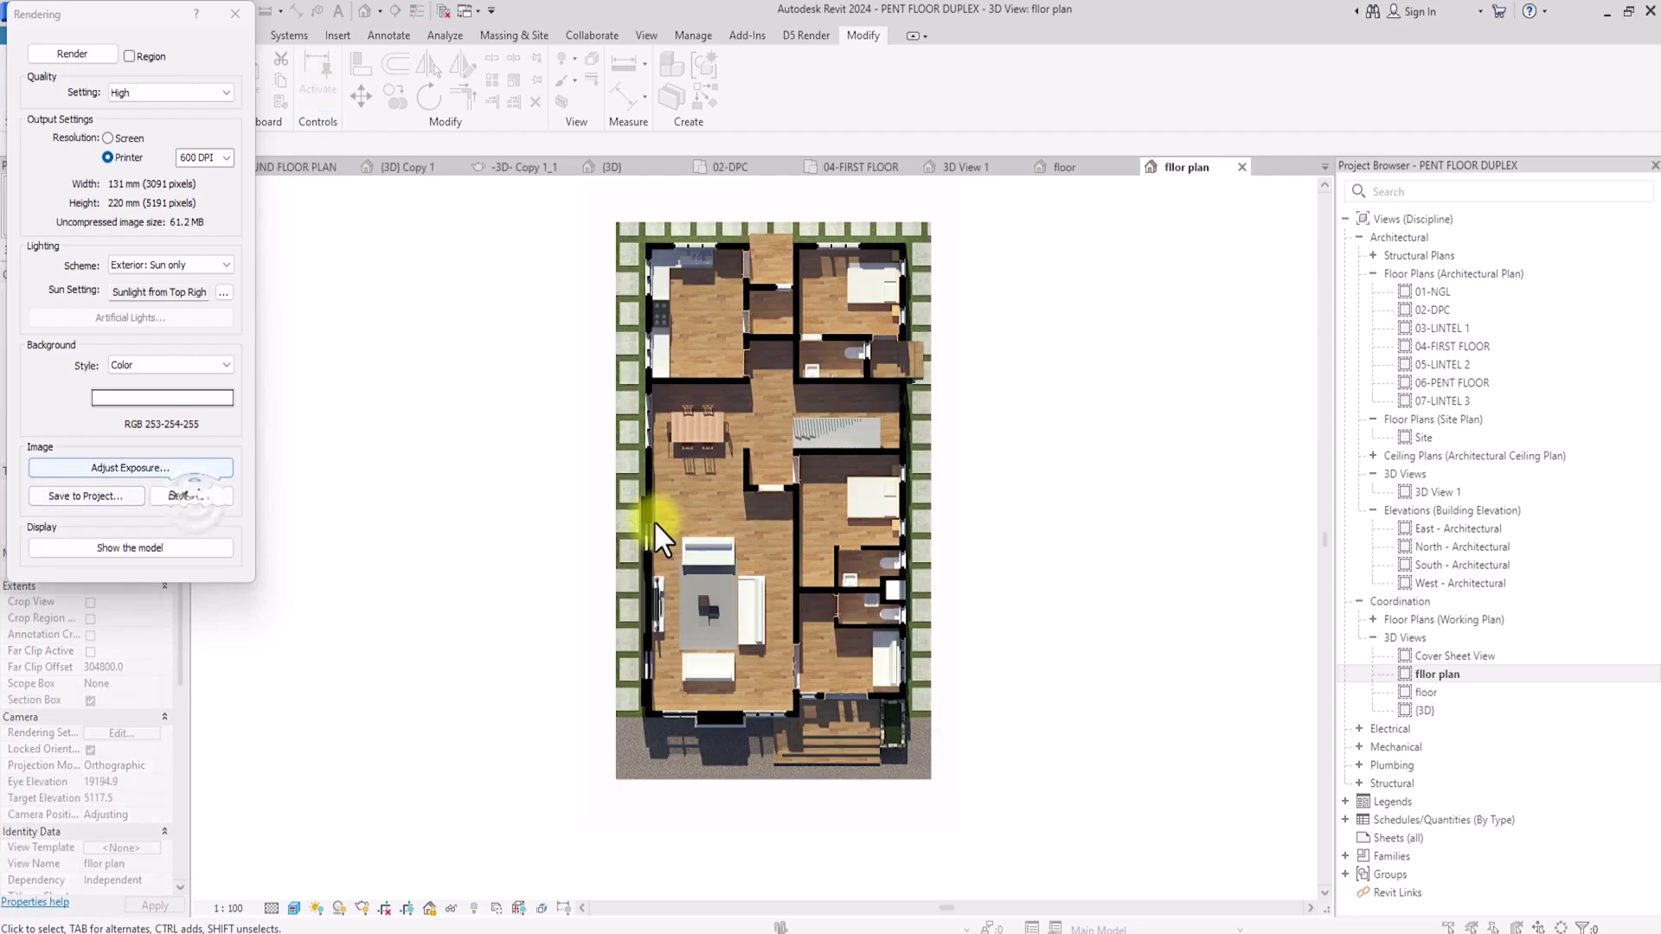
pyautogui.click(191, 497)
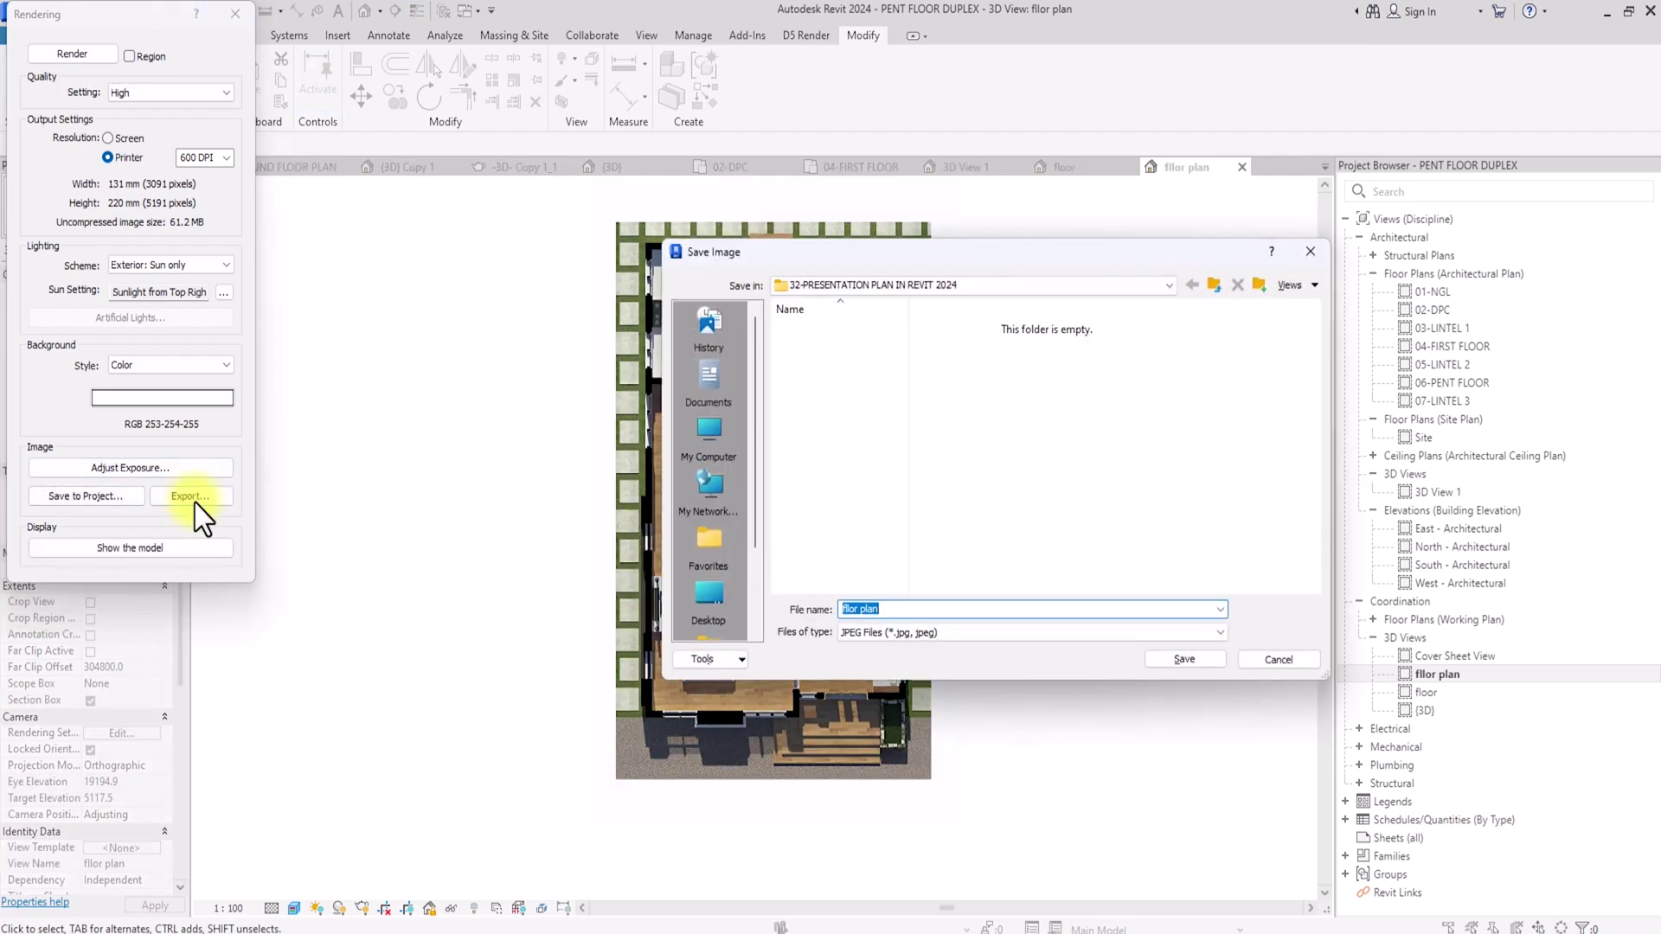
pyautogui.click(1186, 660)
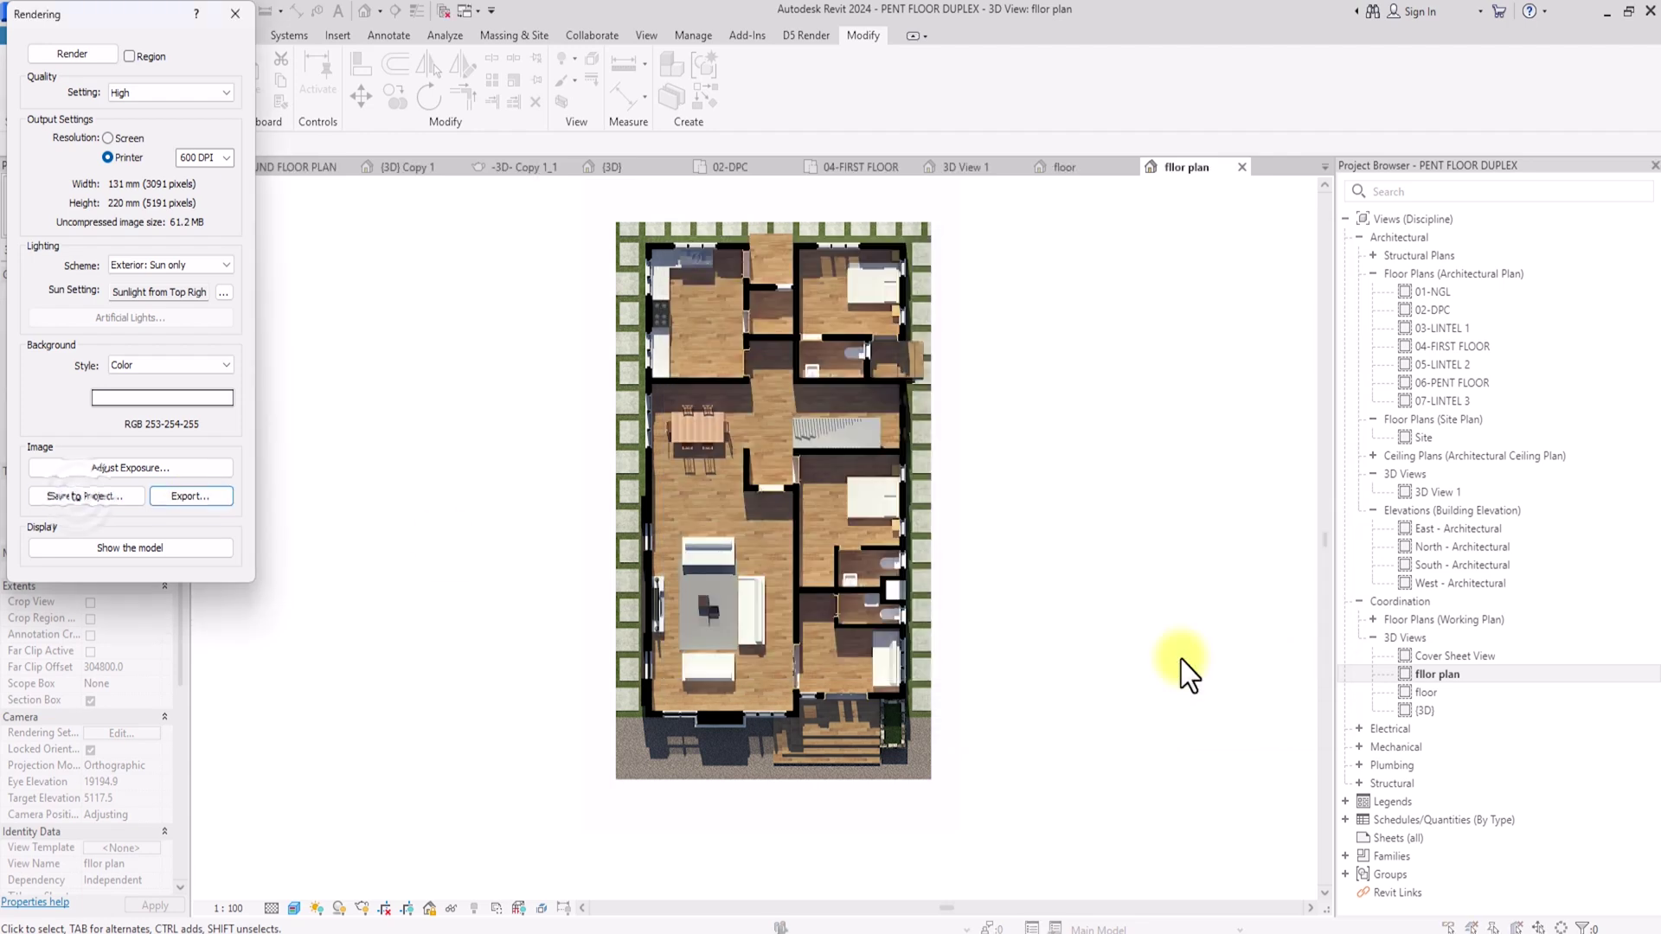
# - Save the rendered image to the project as fllor plan_1 and close the rendering settings
pyautogui.click(78, 498)
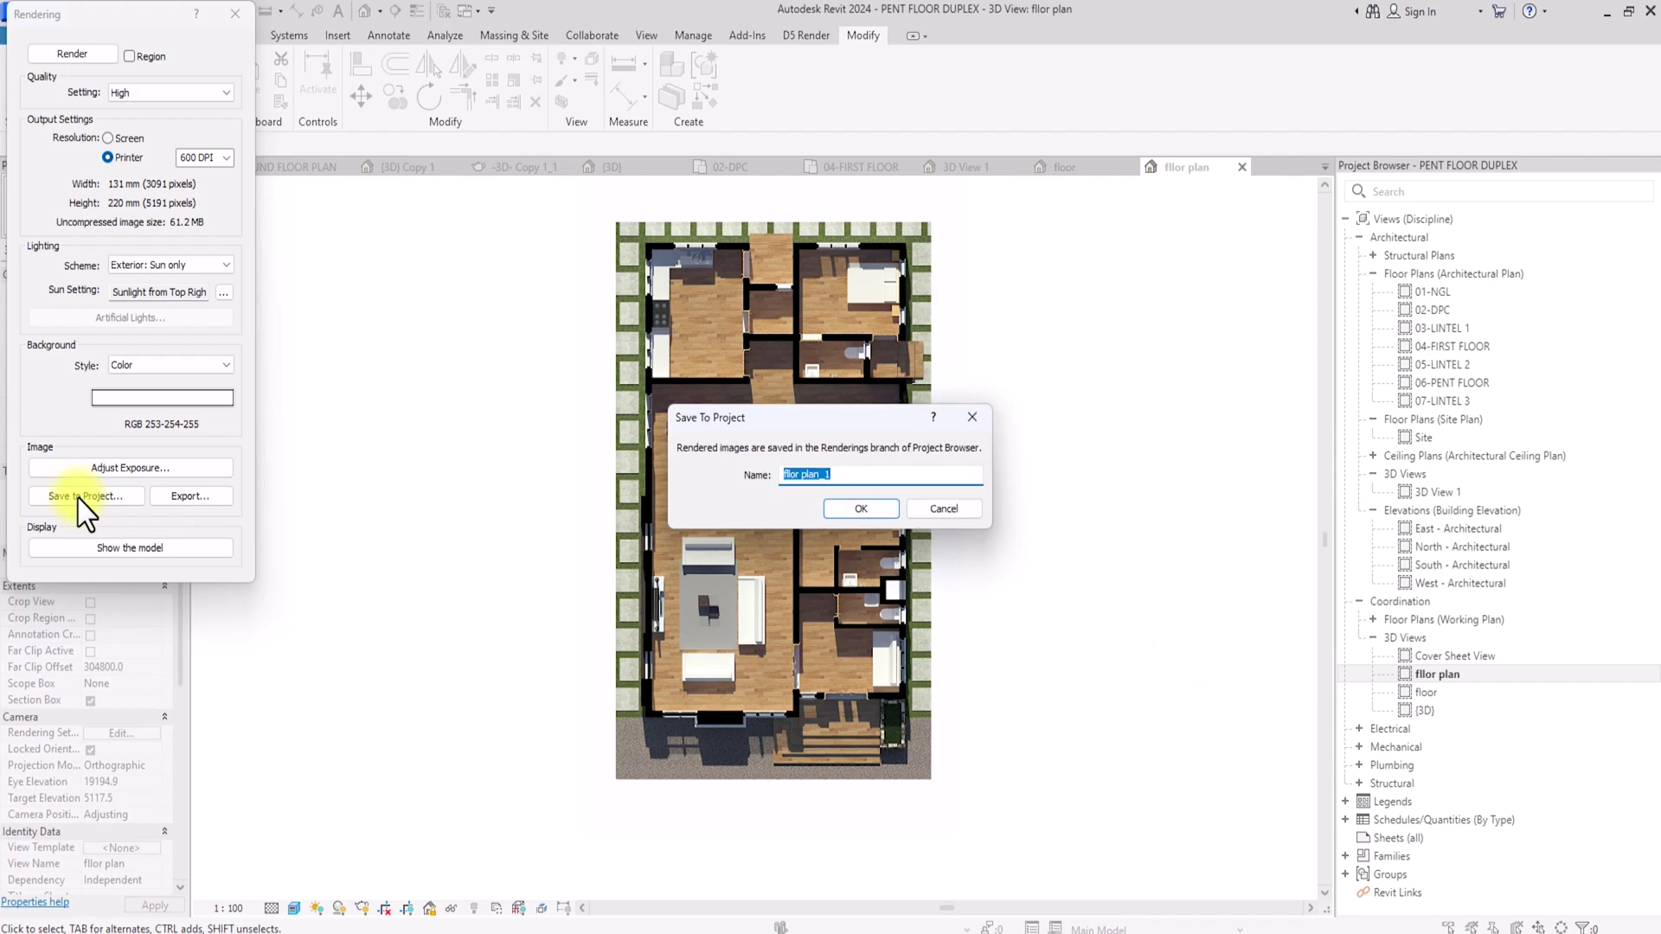
pyautogui.click(837, 509)
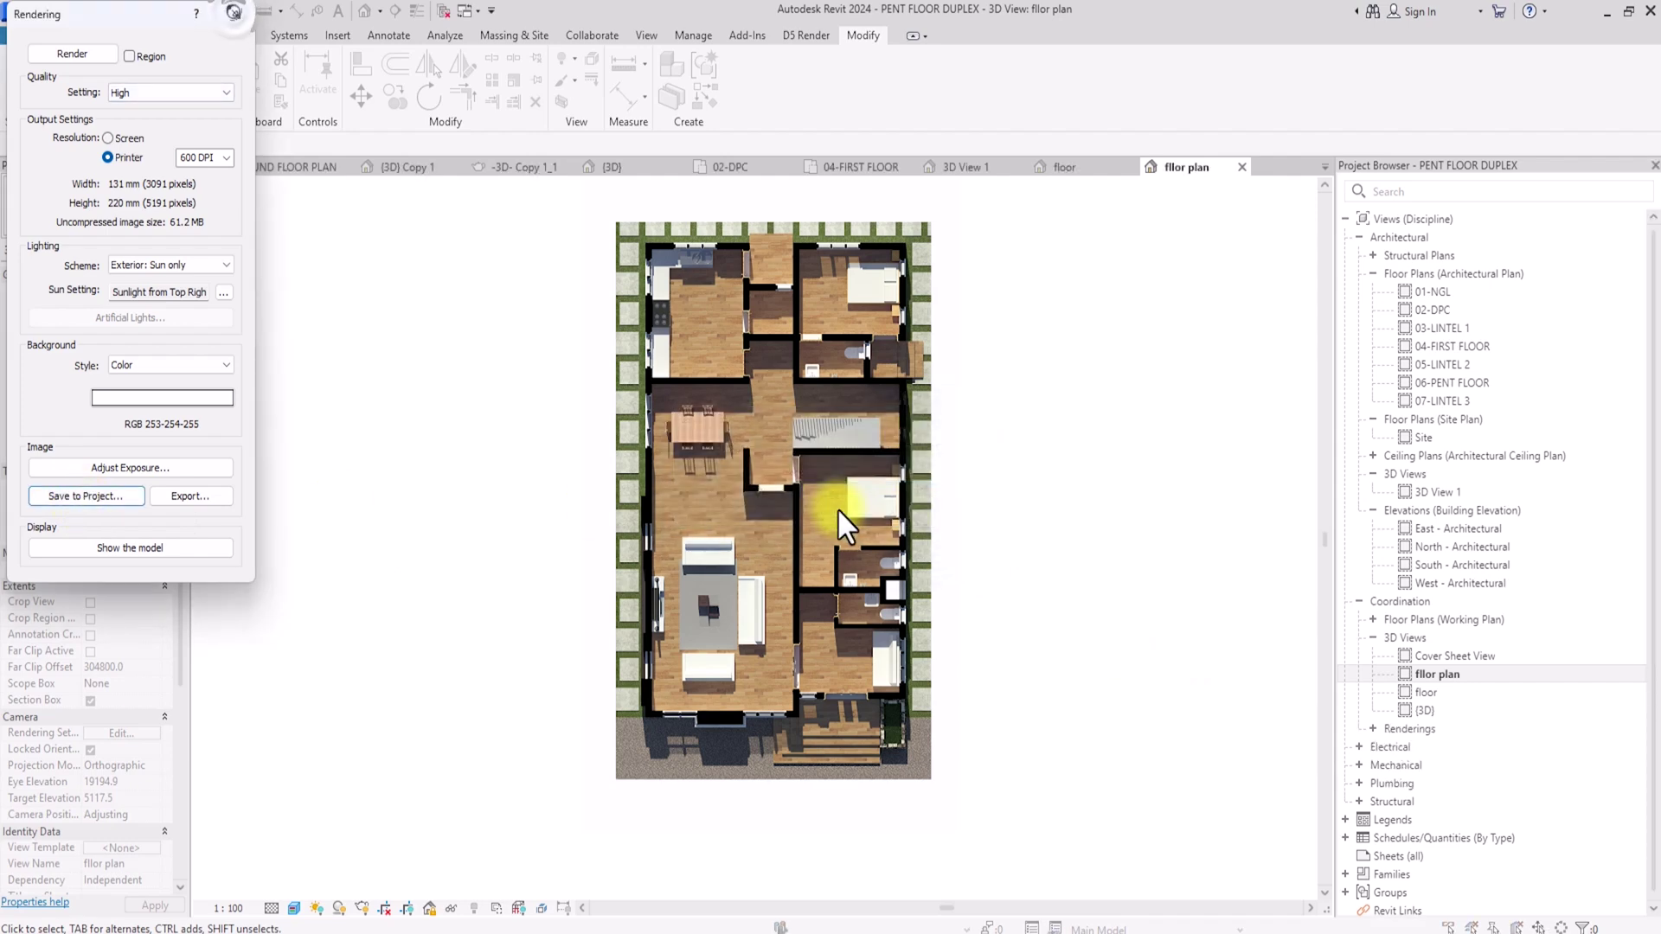
pyautogui.click(235, 12)
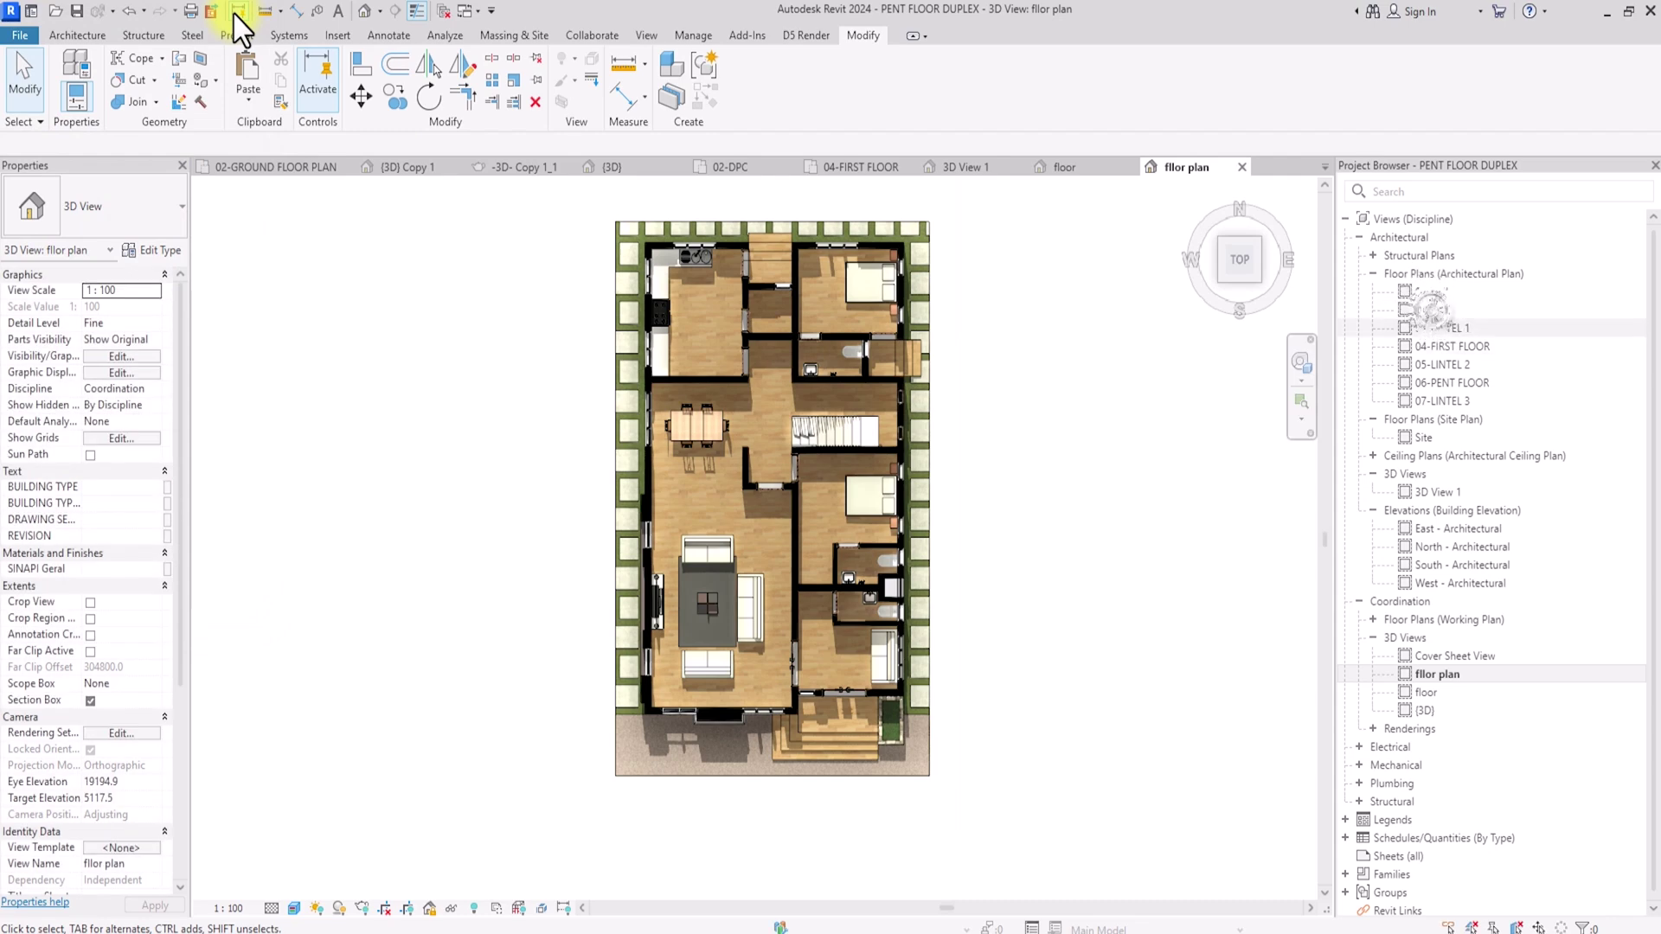
# - Open the 02-DPC floor plan and save the project
pyautogui.click(1429, 310)
pyautogui.doubleClick(1432, 310)
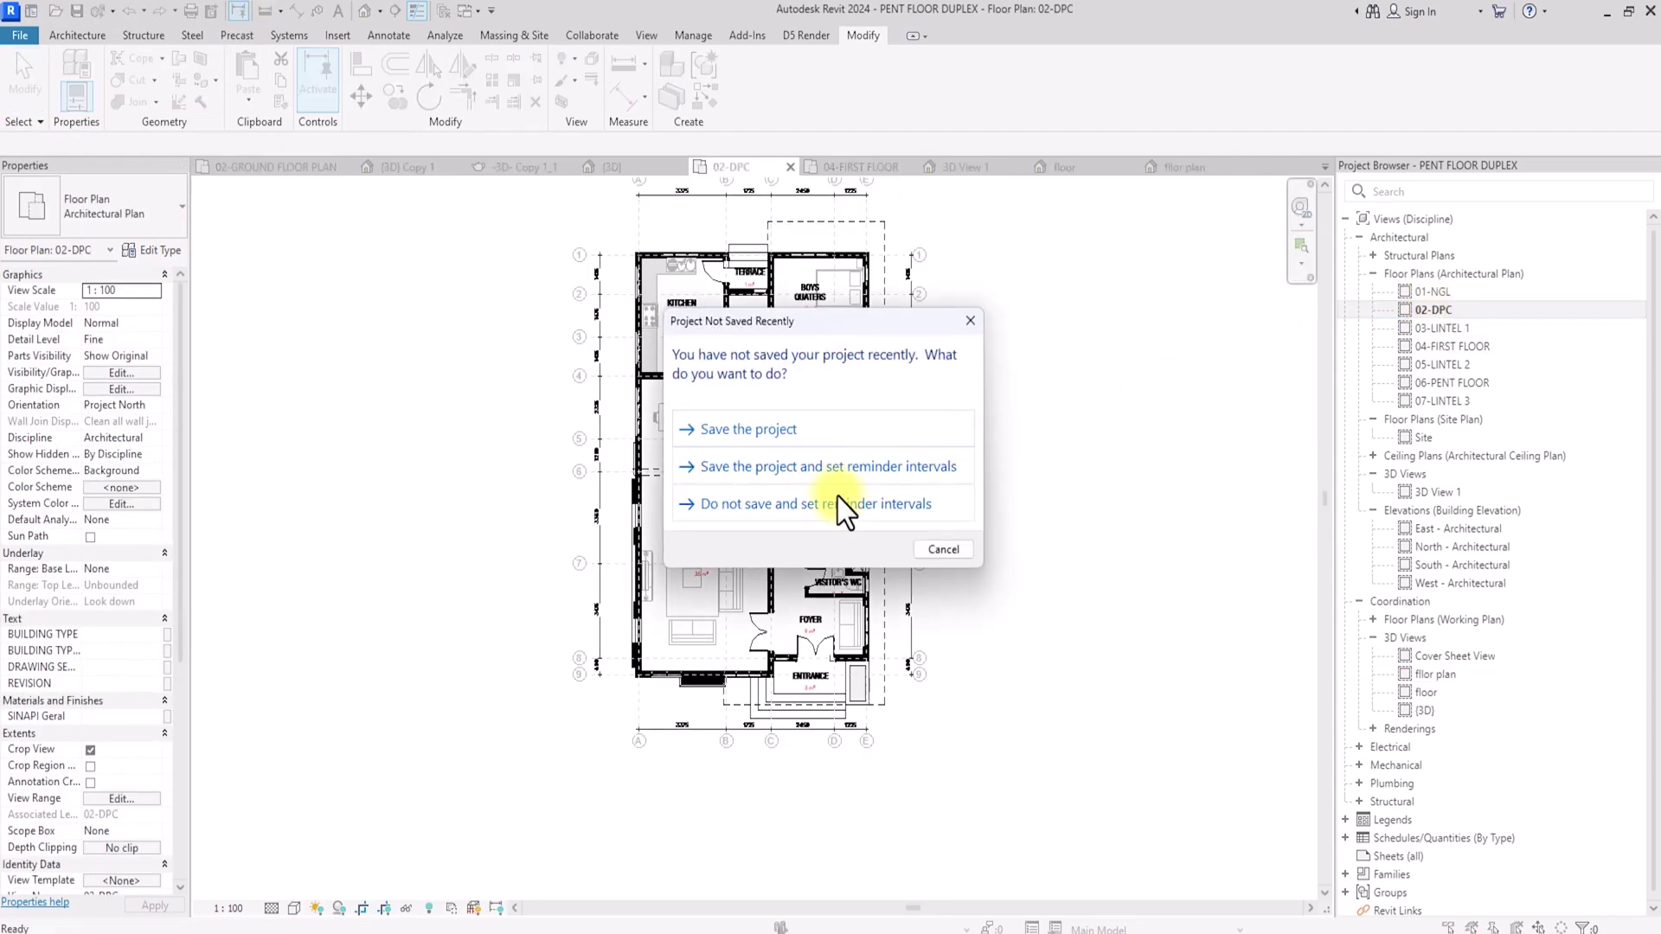
pyautogui.click(741, 429)
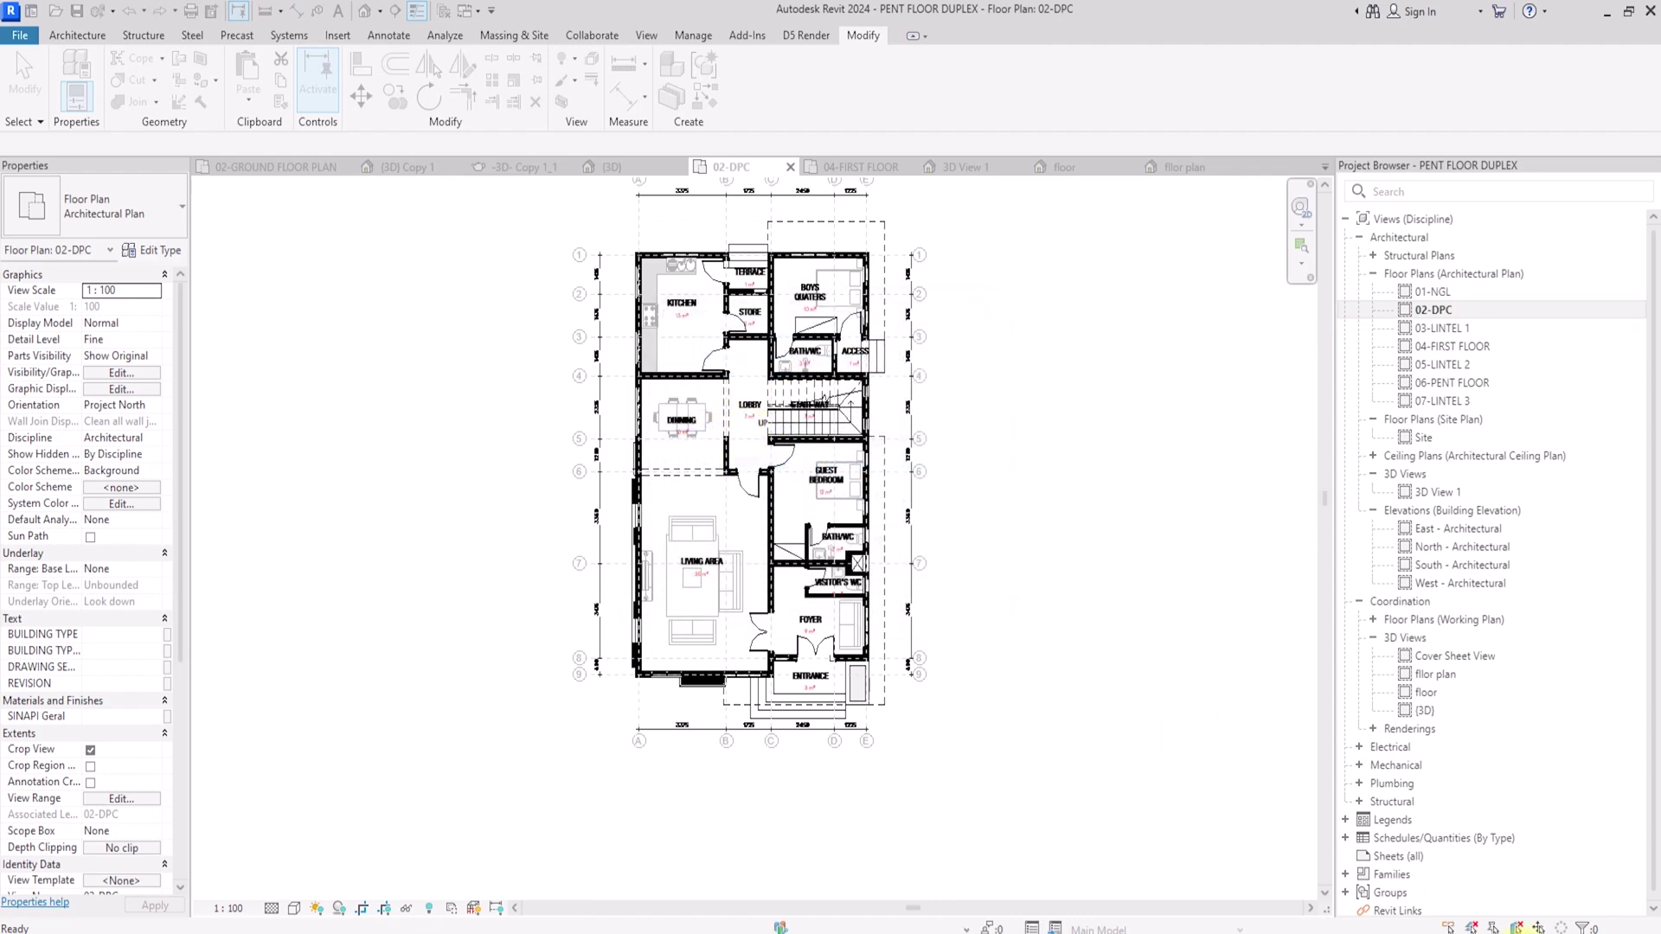
# - Hide the whole Furniture category in the 02-DPC plan, using a living area couch as the reference element
pyautogui.scroll(2, 689, 617)
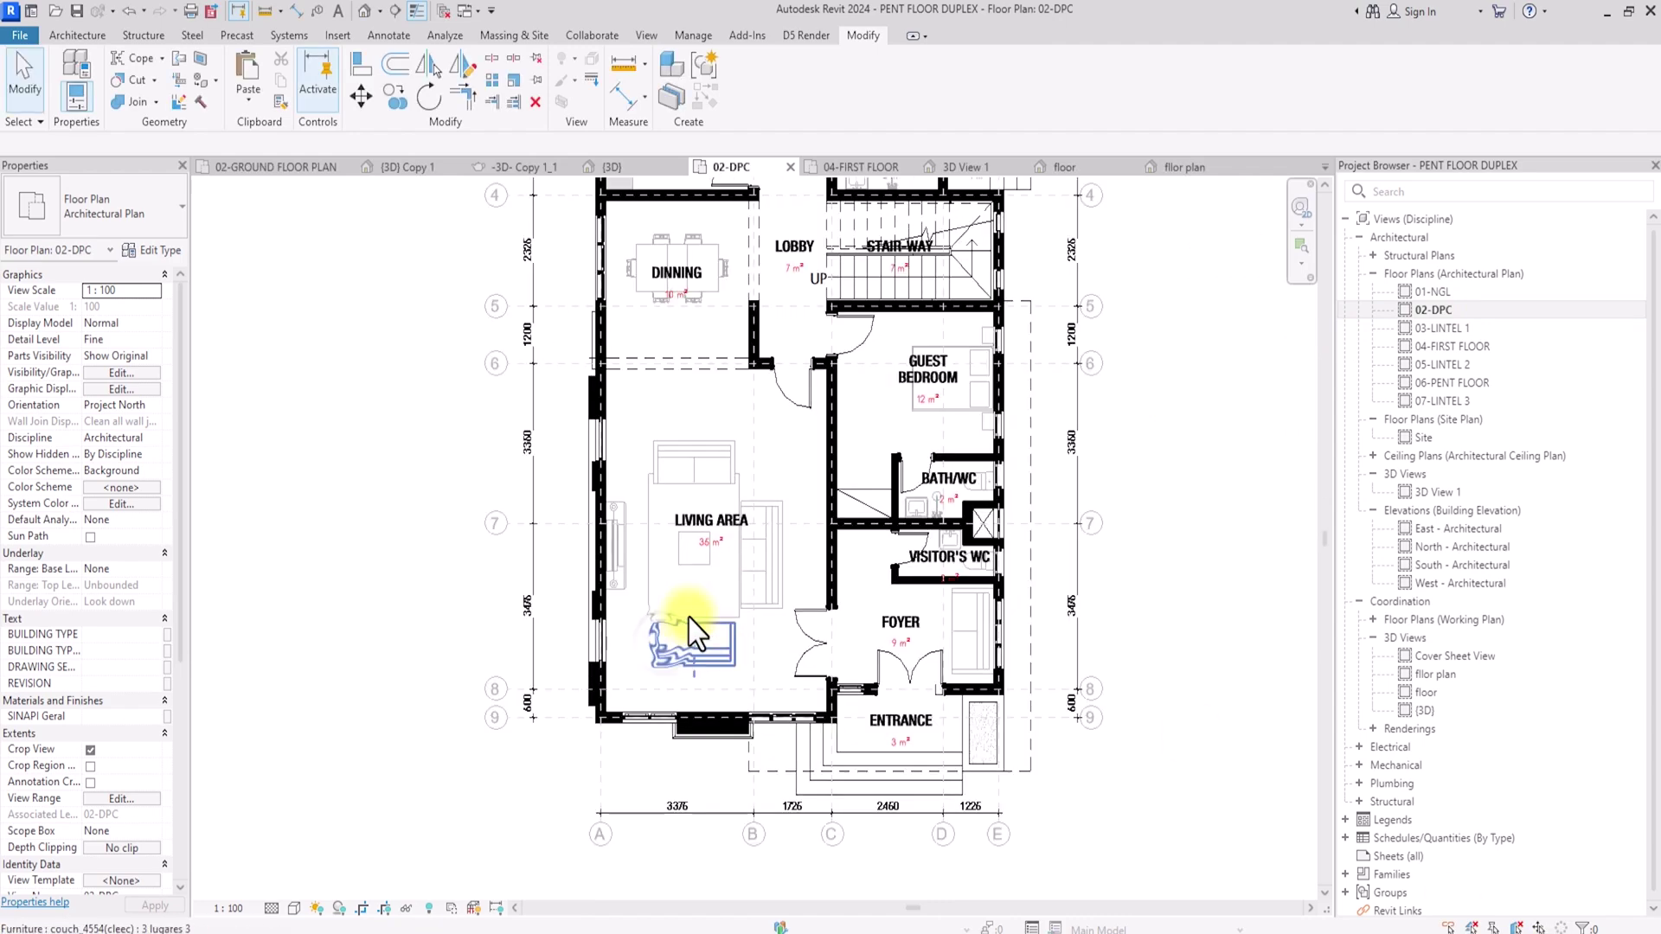
pyautogui.click(673, 632)
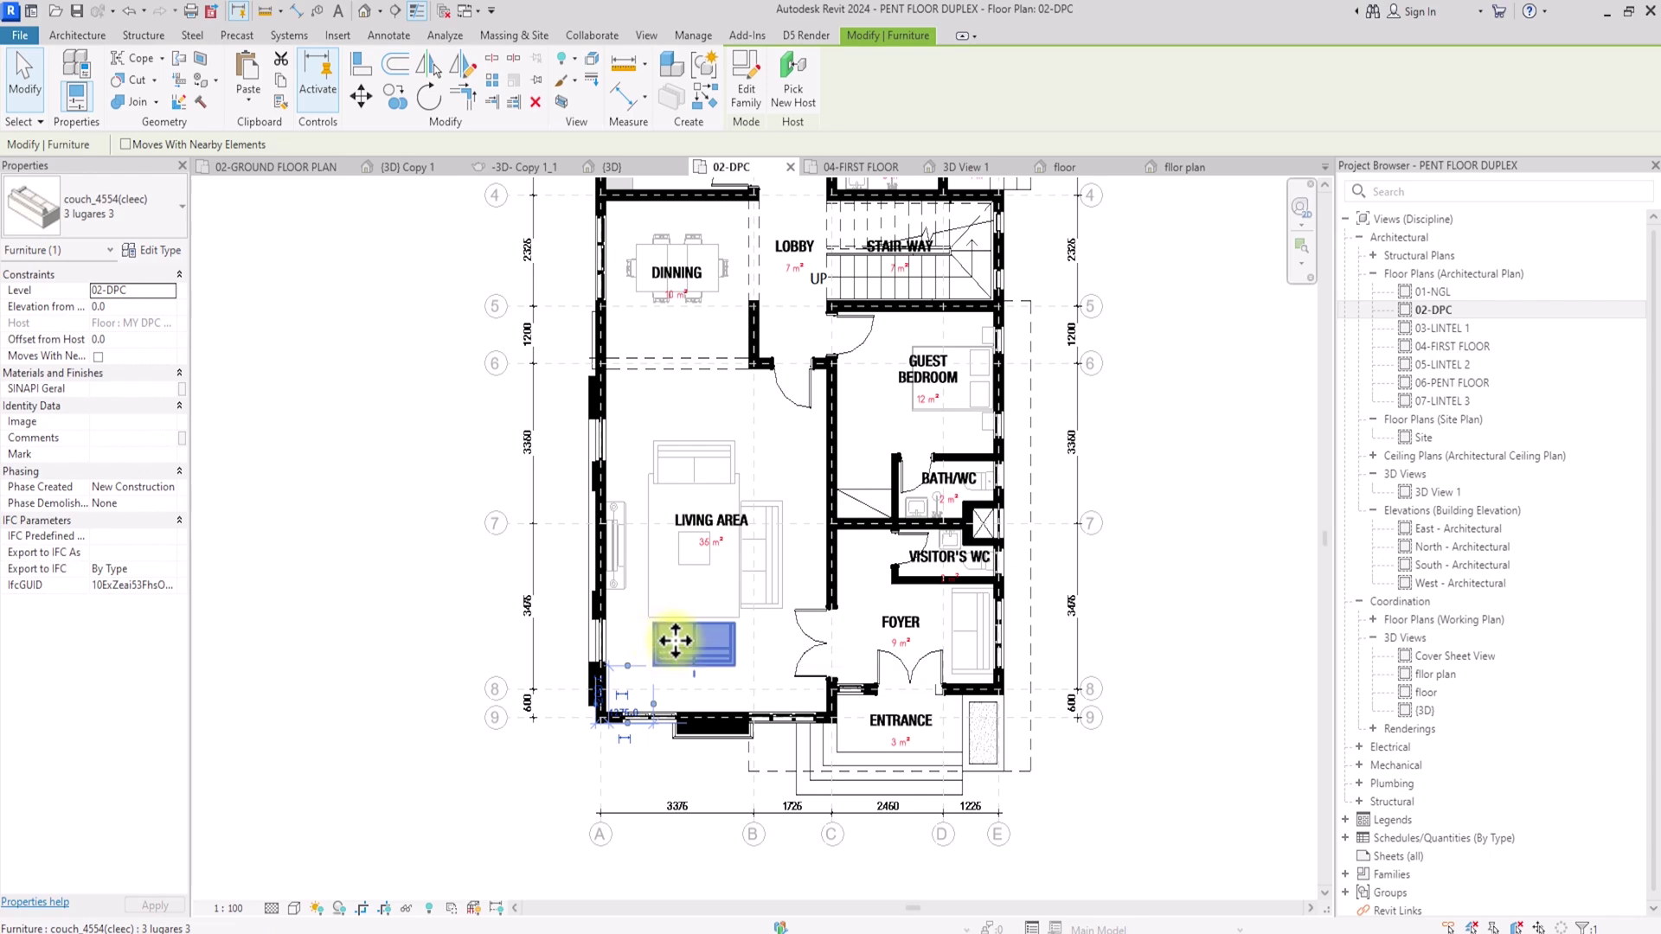
pyautogui.rightClick(675, 640)
pyautogui.moveTo(741, 282)
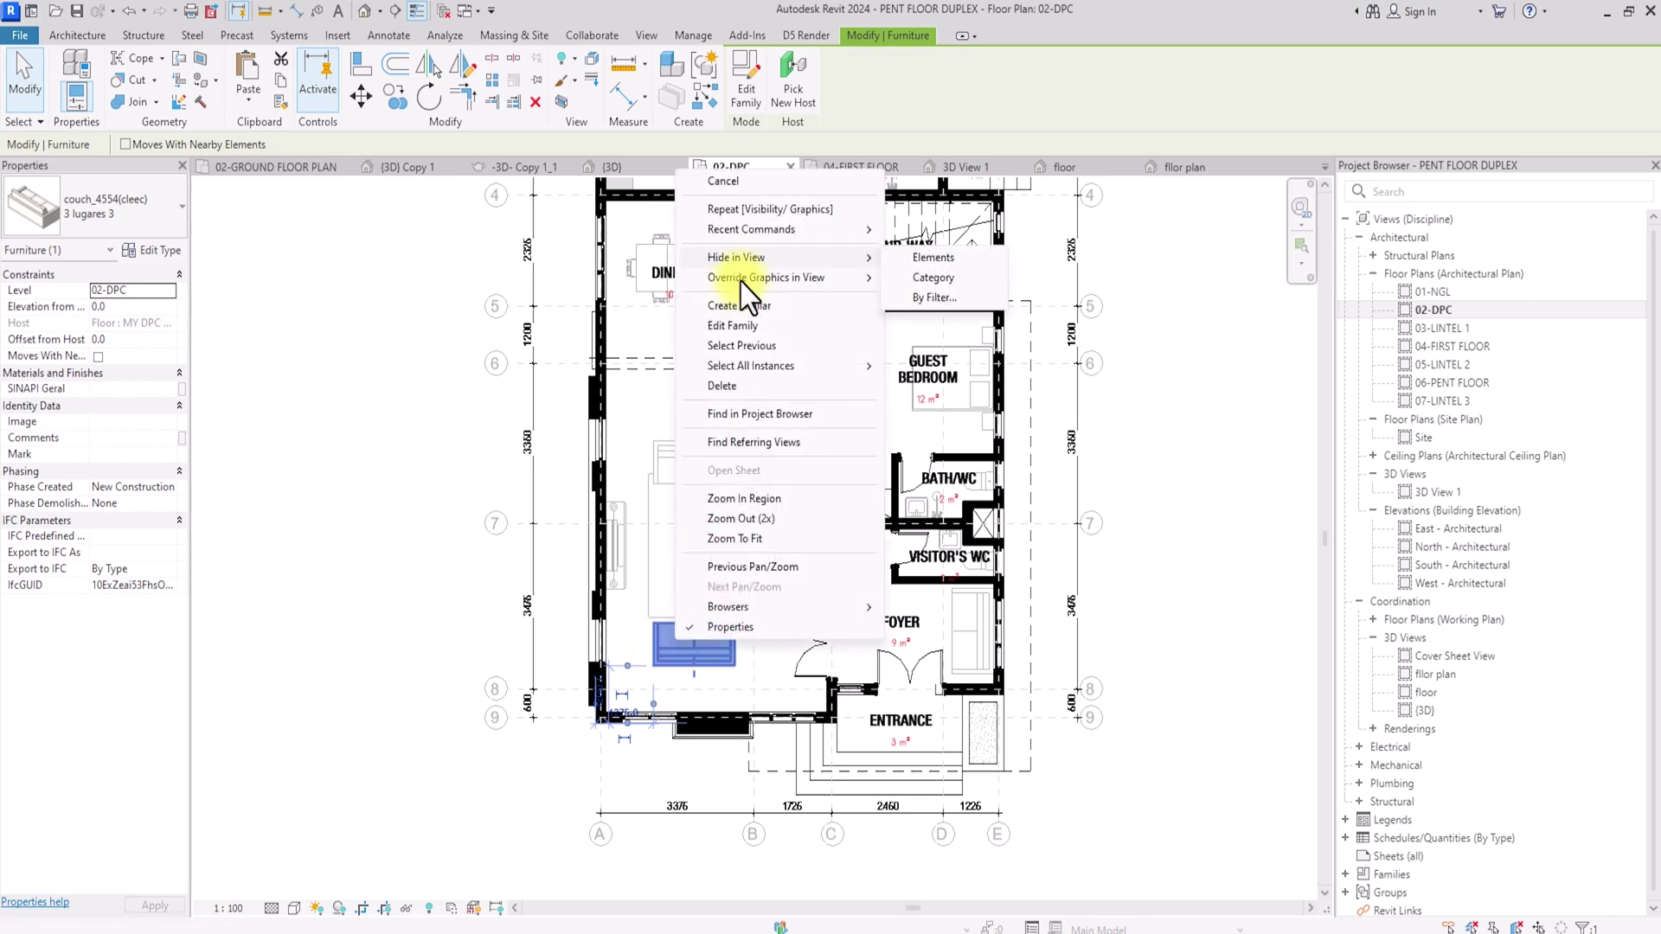
pyautogui.click(939, 277)
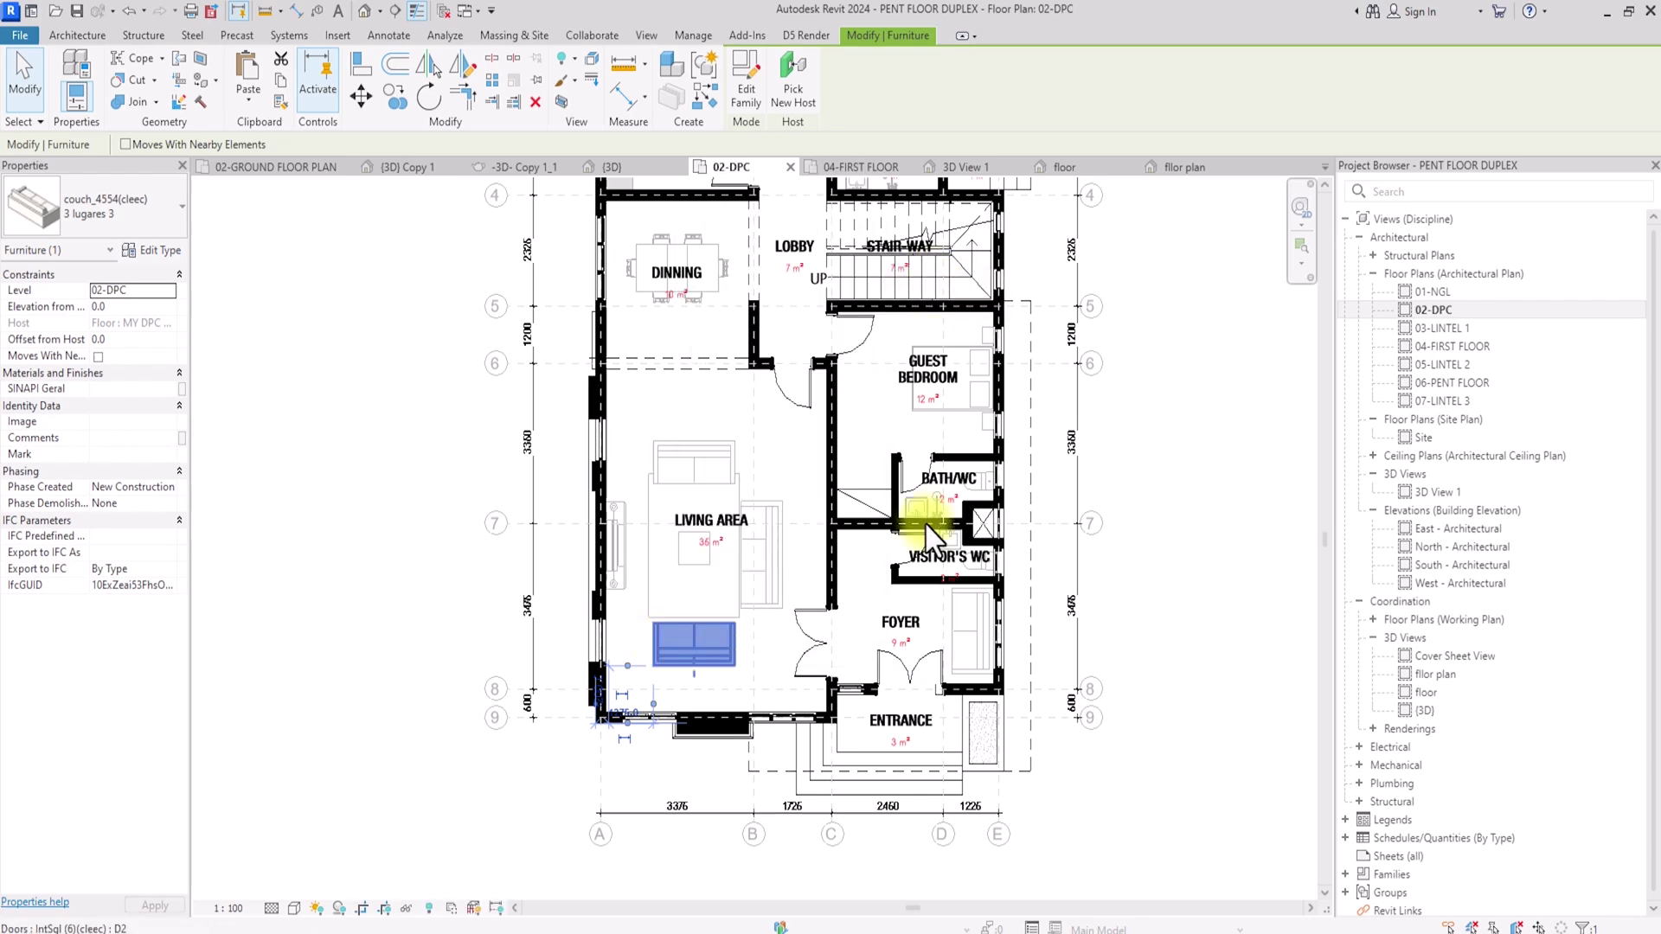
# - Hide the Plumbing Fixtures category in the plan, using the hand sink in the visitor's WC
pyautogui.scroll(1, 928, 523)
pyautogui.scroll(2, 930, 536)
pyautogui.click(957, 549)
pyautogui.rightClick(961, 549)
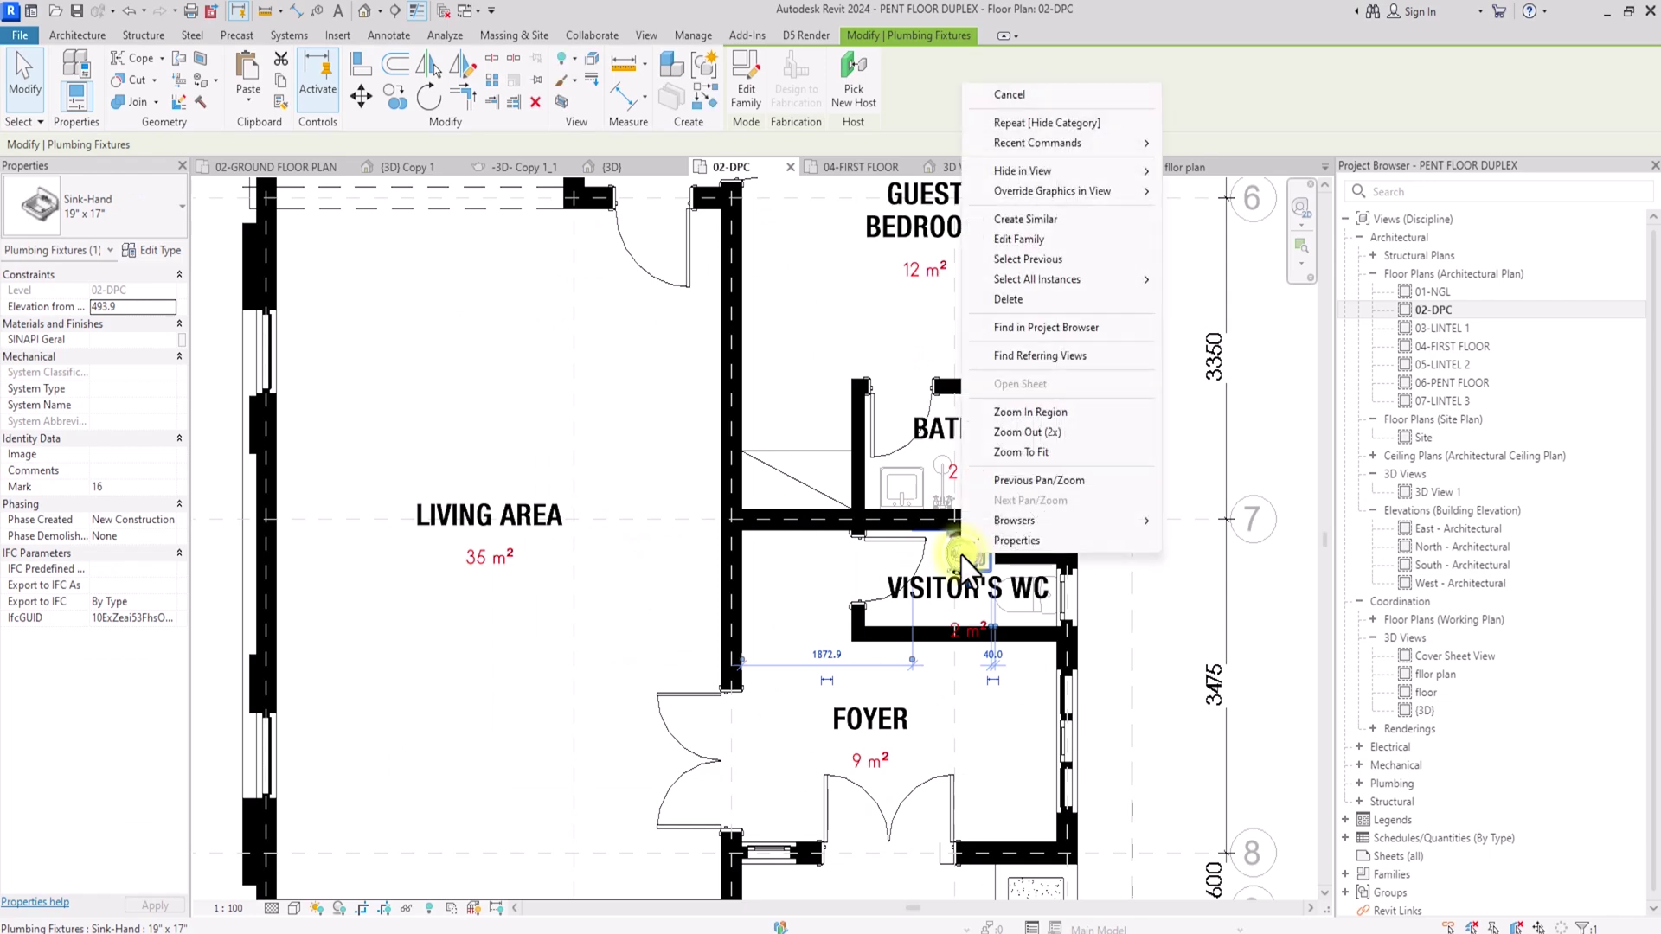
pyautogui.moveTo(1081, 170)
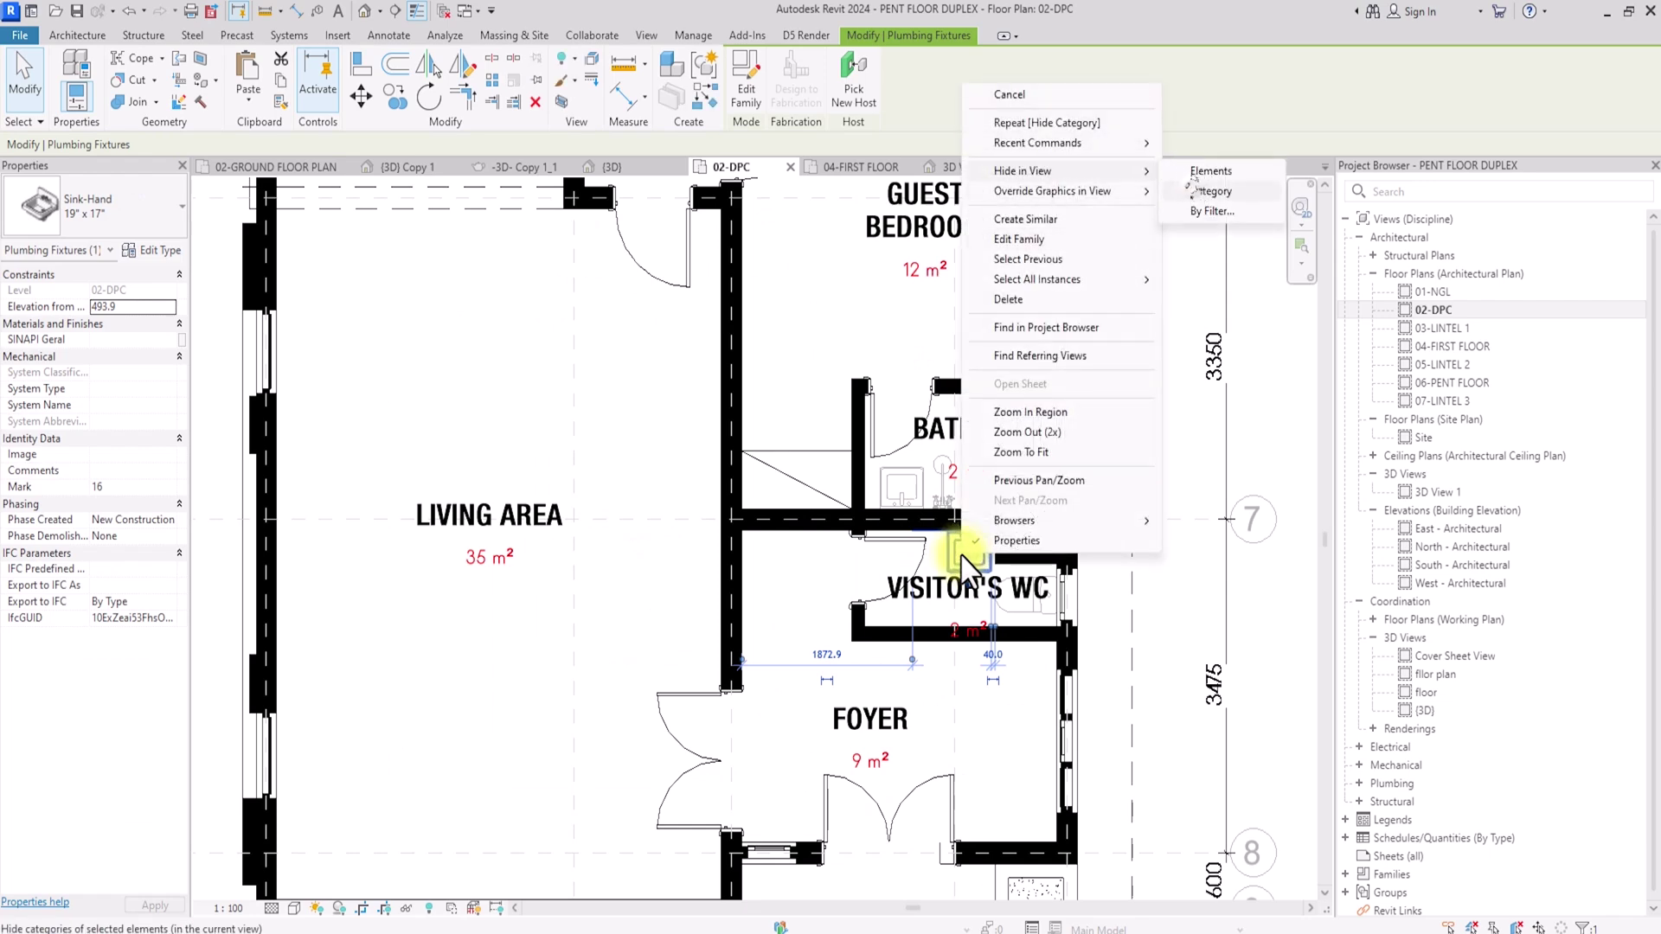
pyautogui.click(1191, 190)
# - Hide the categories of the kitchen counter and the cooker in the plan
pyautogui.scroll(-3, 522, 340)
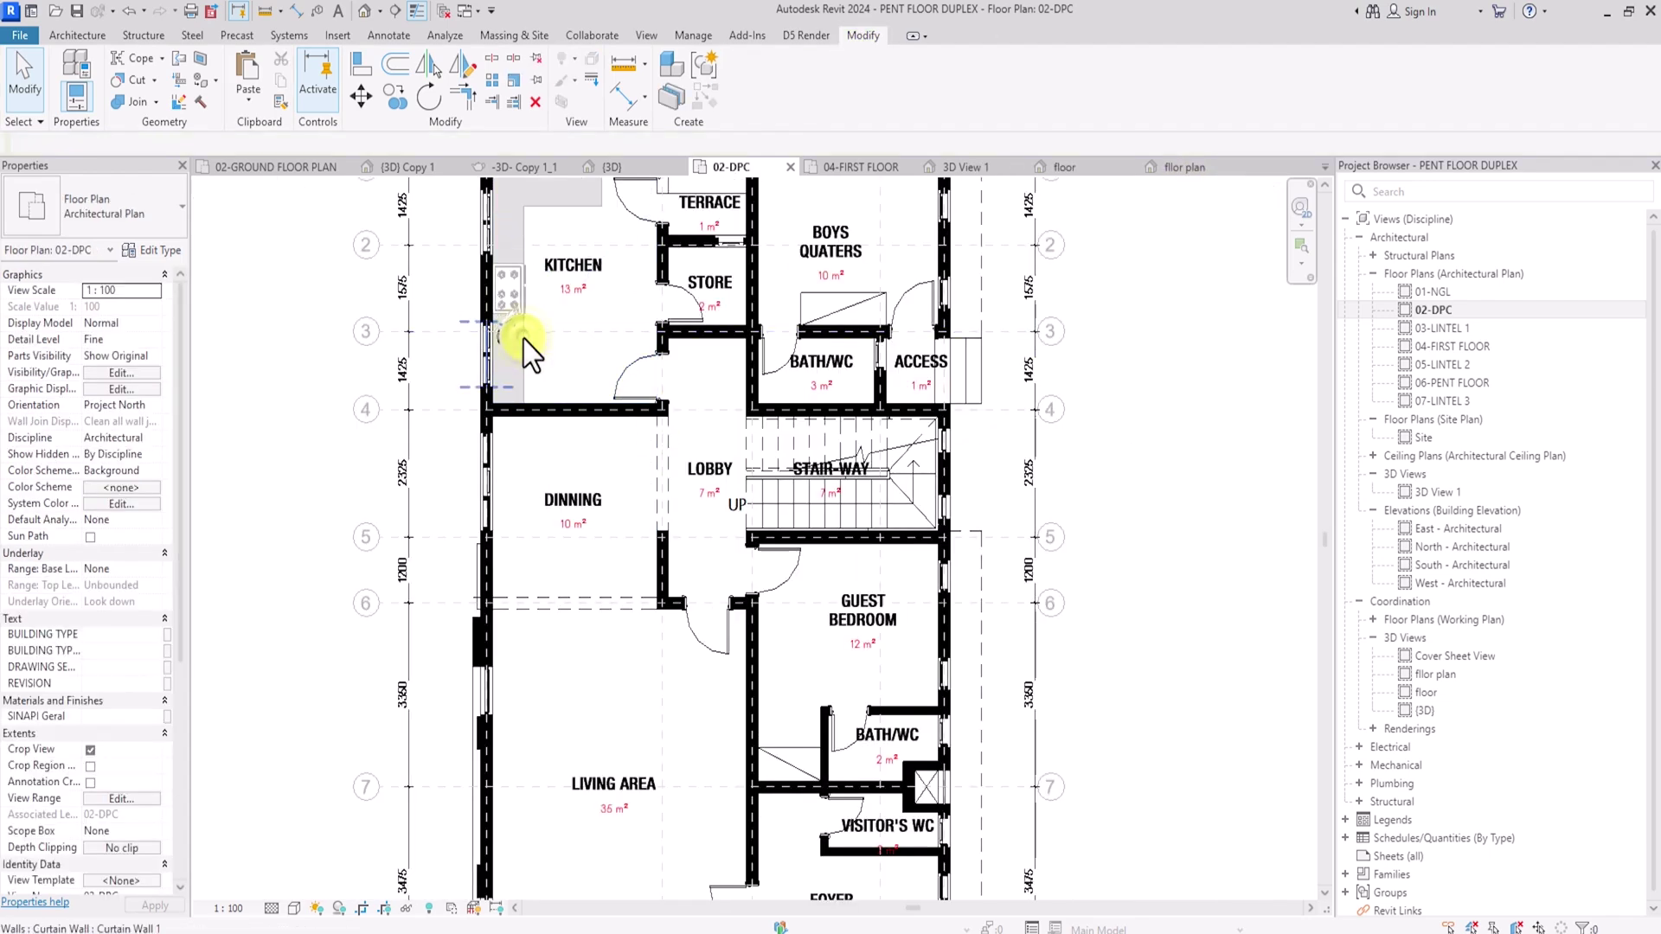
pyautogui.click(522, 340)
pyautogui.keyDown('ctrl'); pyautogui.click(507, 295); pyautogui.keyUp('ctrl')
pyautogui.rightClick(509, 303)
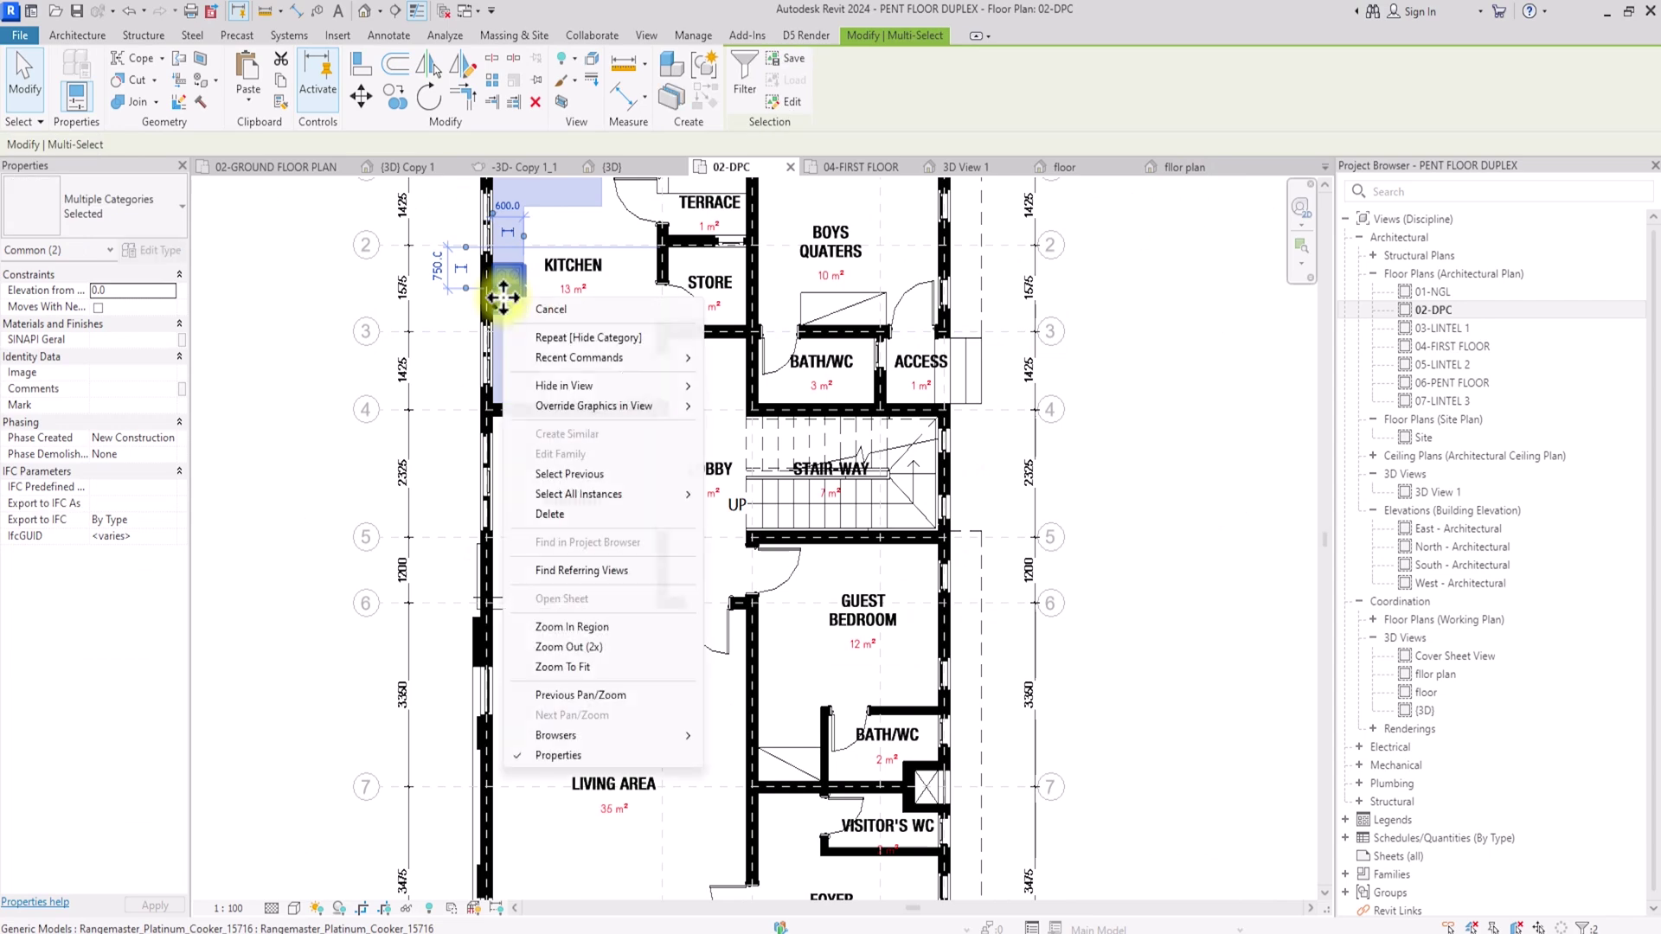
pyautogui.moveTo(578, 386)
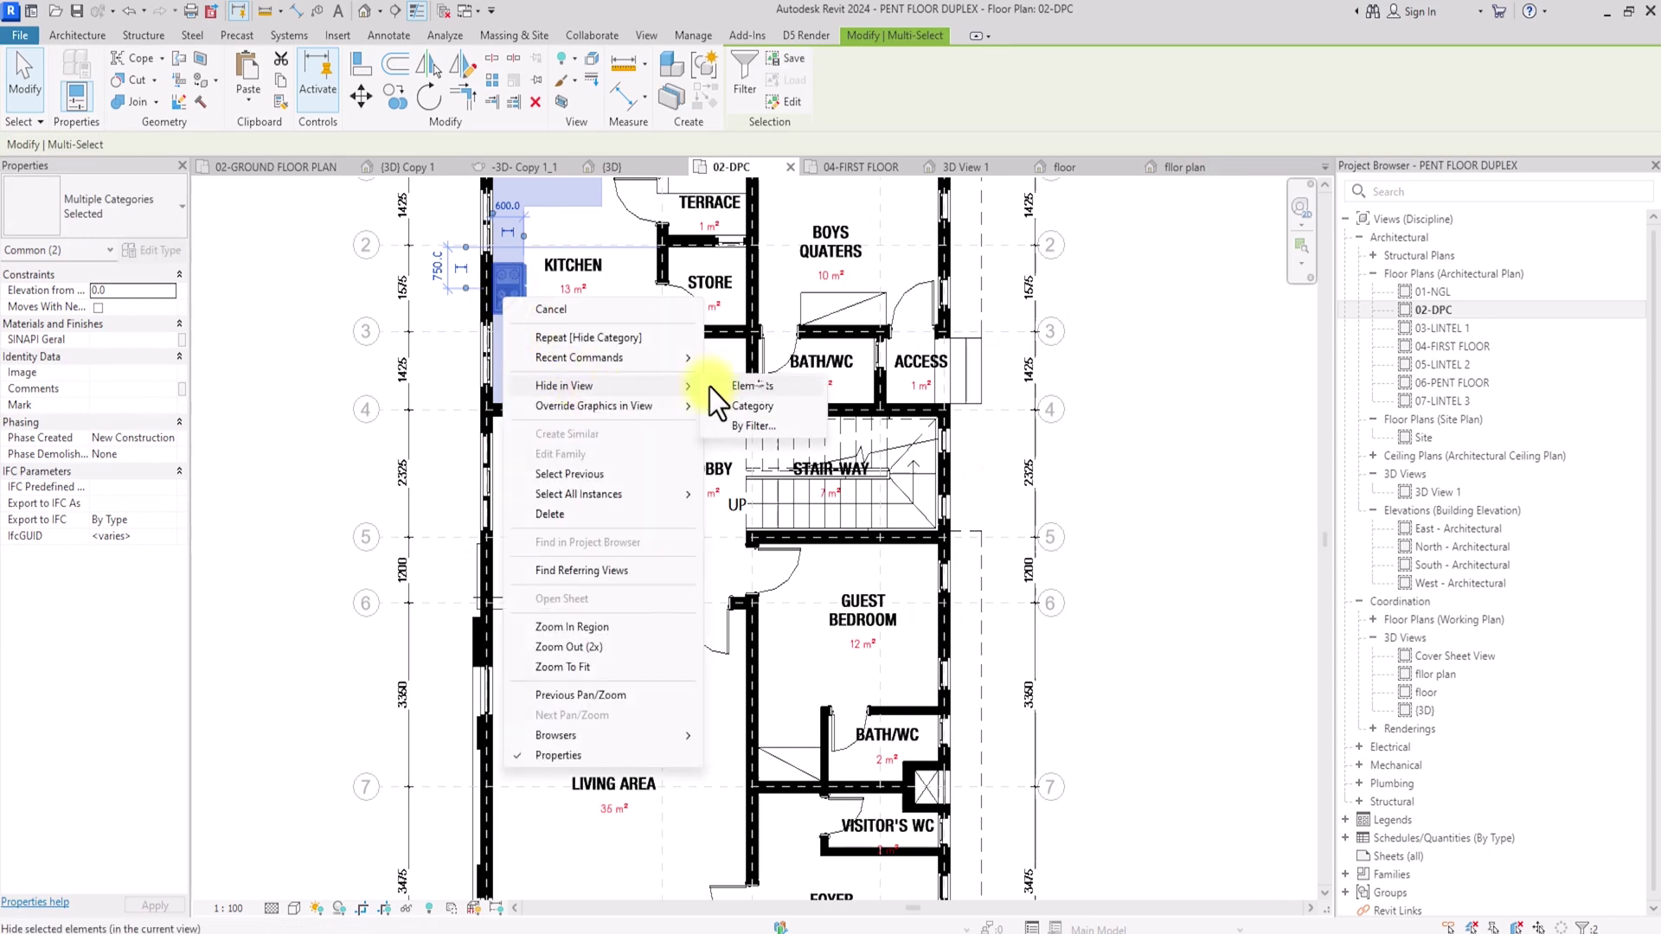
pyautogui.click(760, 405)
# - Place an M_RPC Tree - Deciduous Scarlet Oak - 12.5 Meters site component outside the building beyond the kitchen's outer wall
pyautogui.scroll(-5, 762, 381)
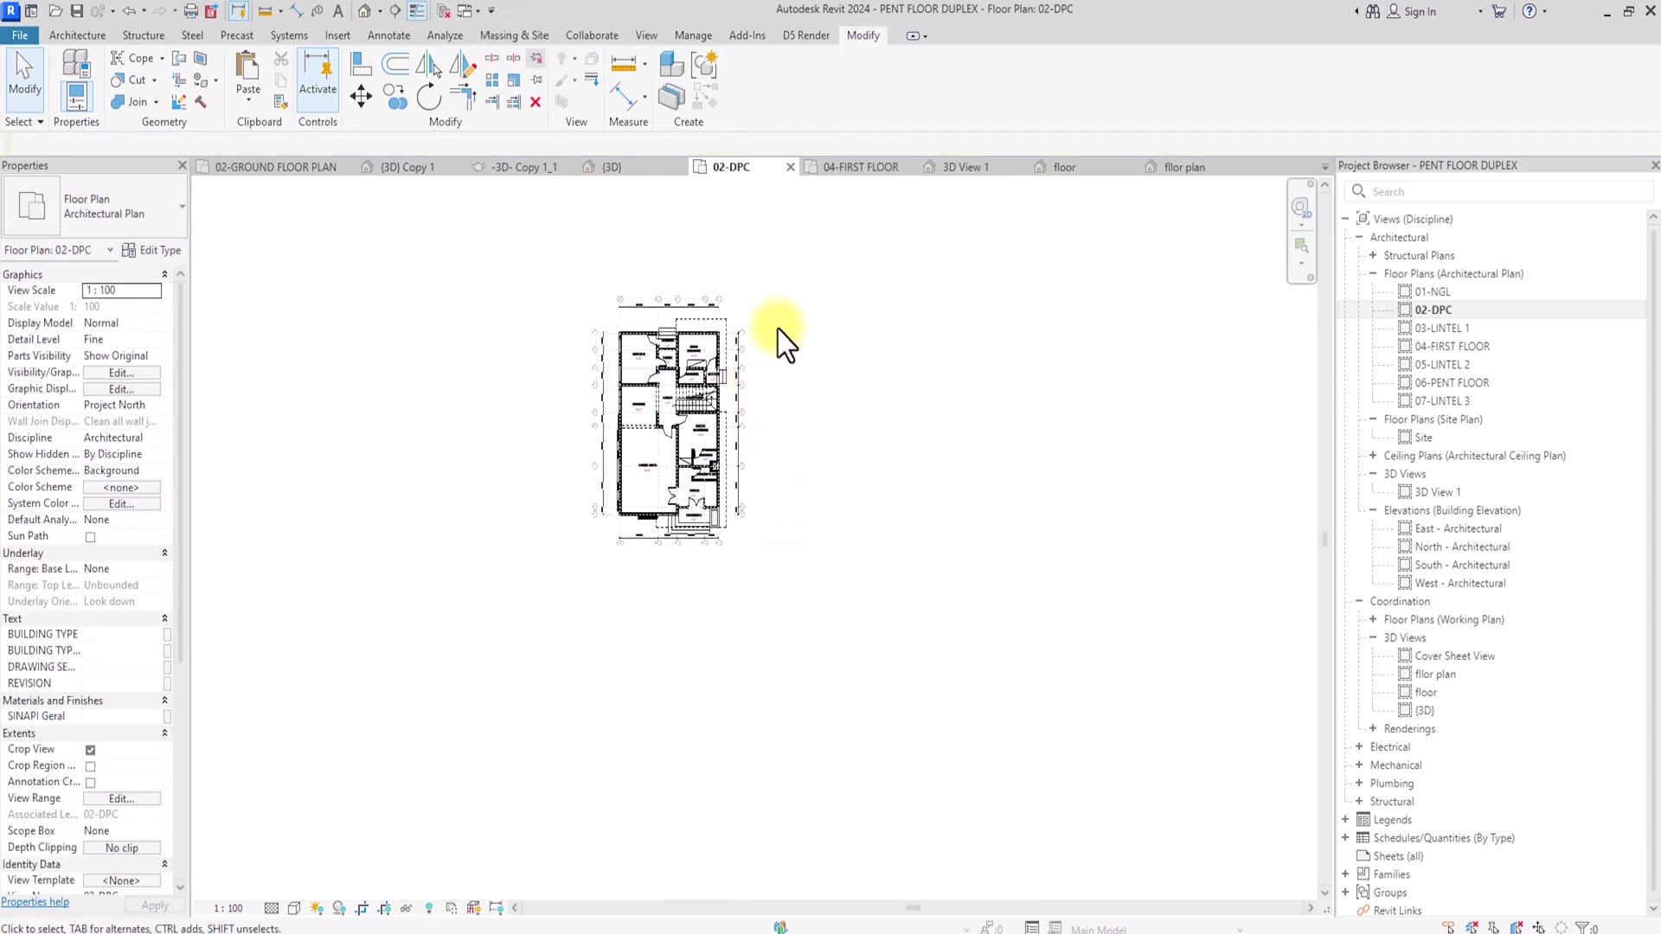
pyautogui.click(517, 36)
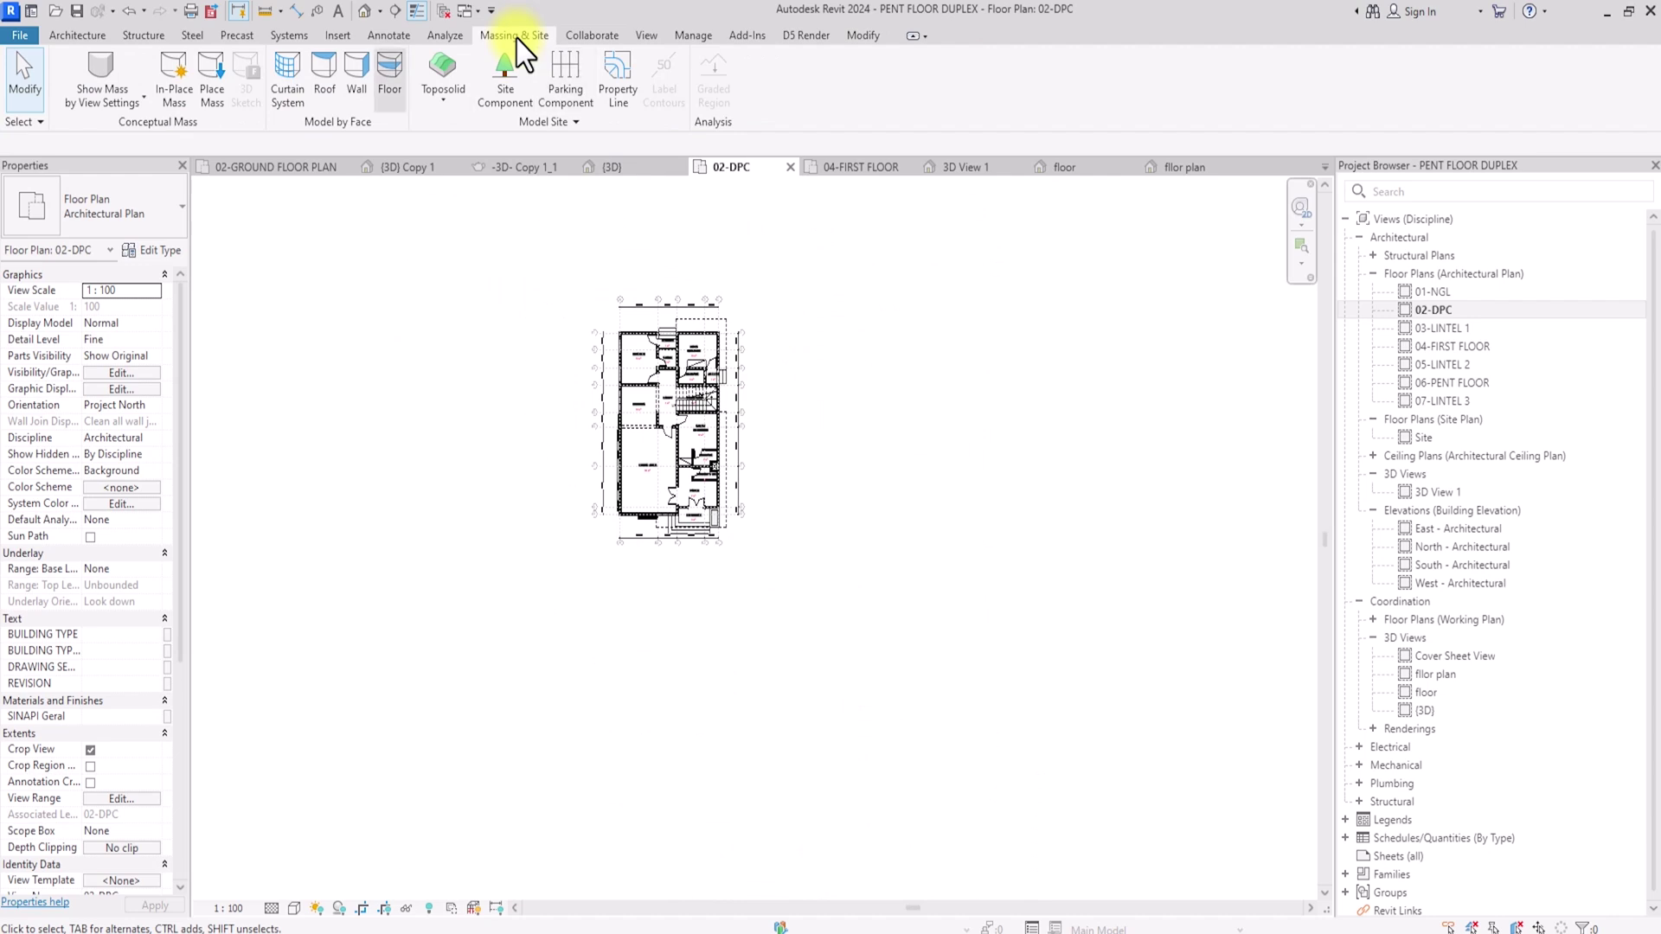
pyautogui.click(509, 66)
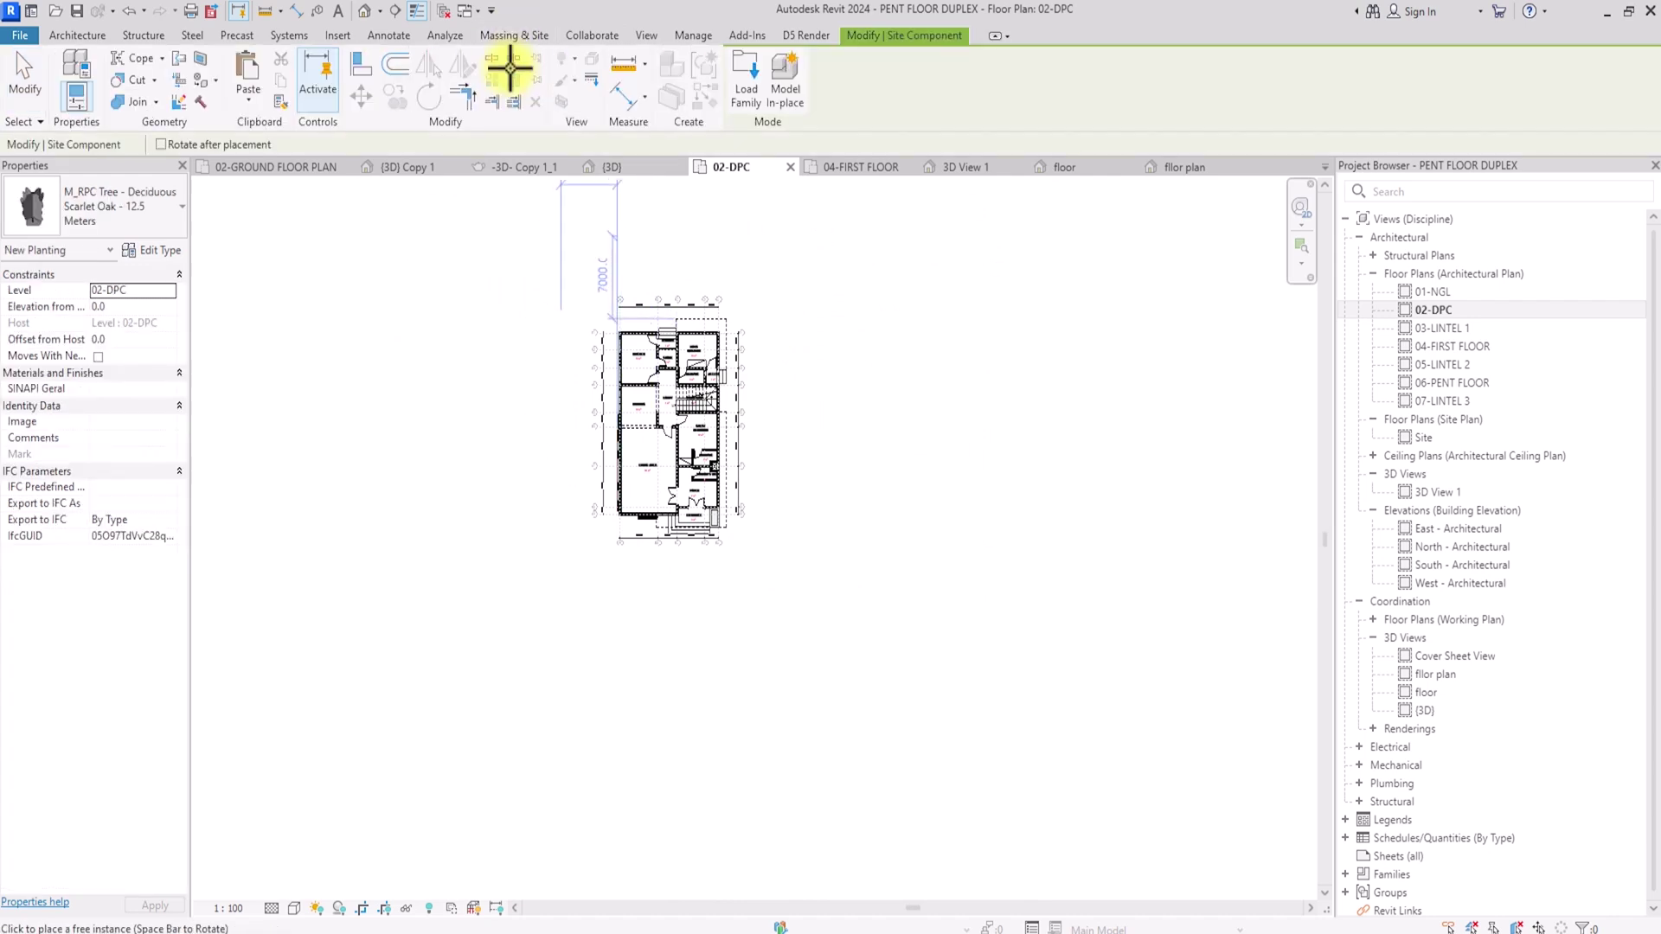
pyautogui.press('z')
pyautogui.press('f')
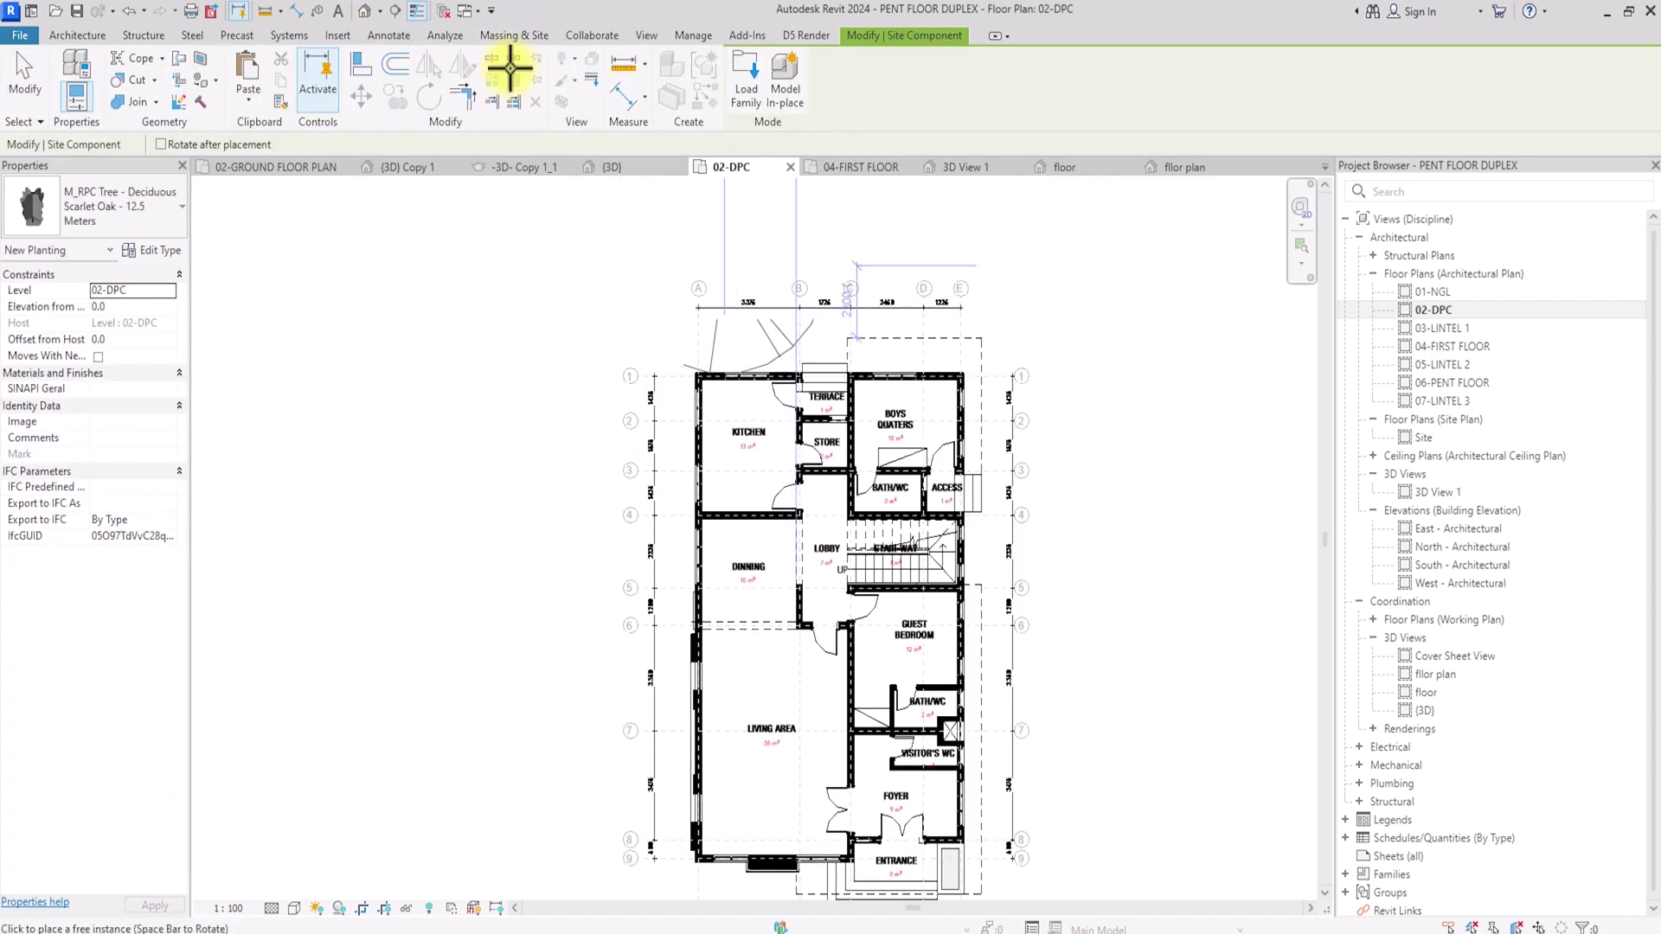
pyautogui.scroll(-1, 740, 227)
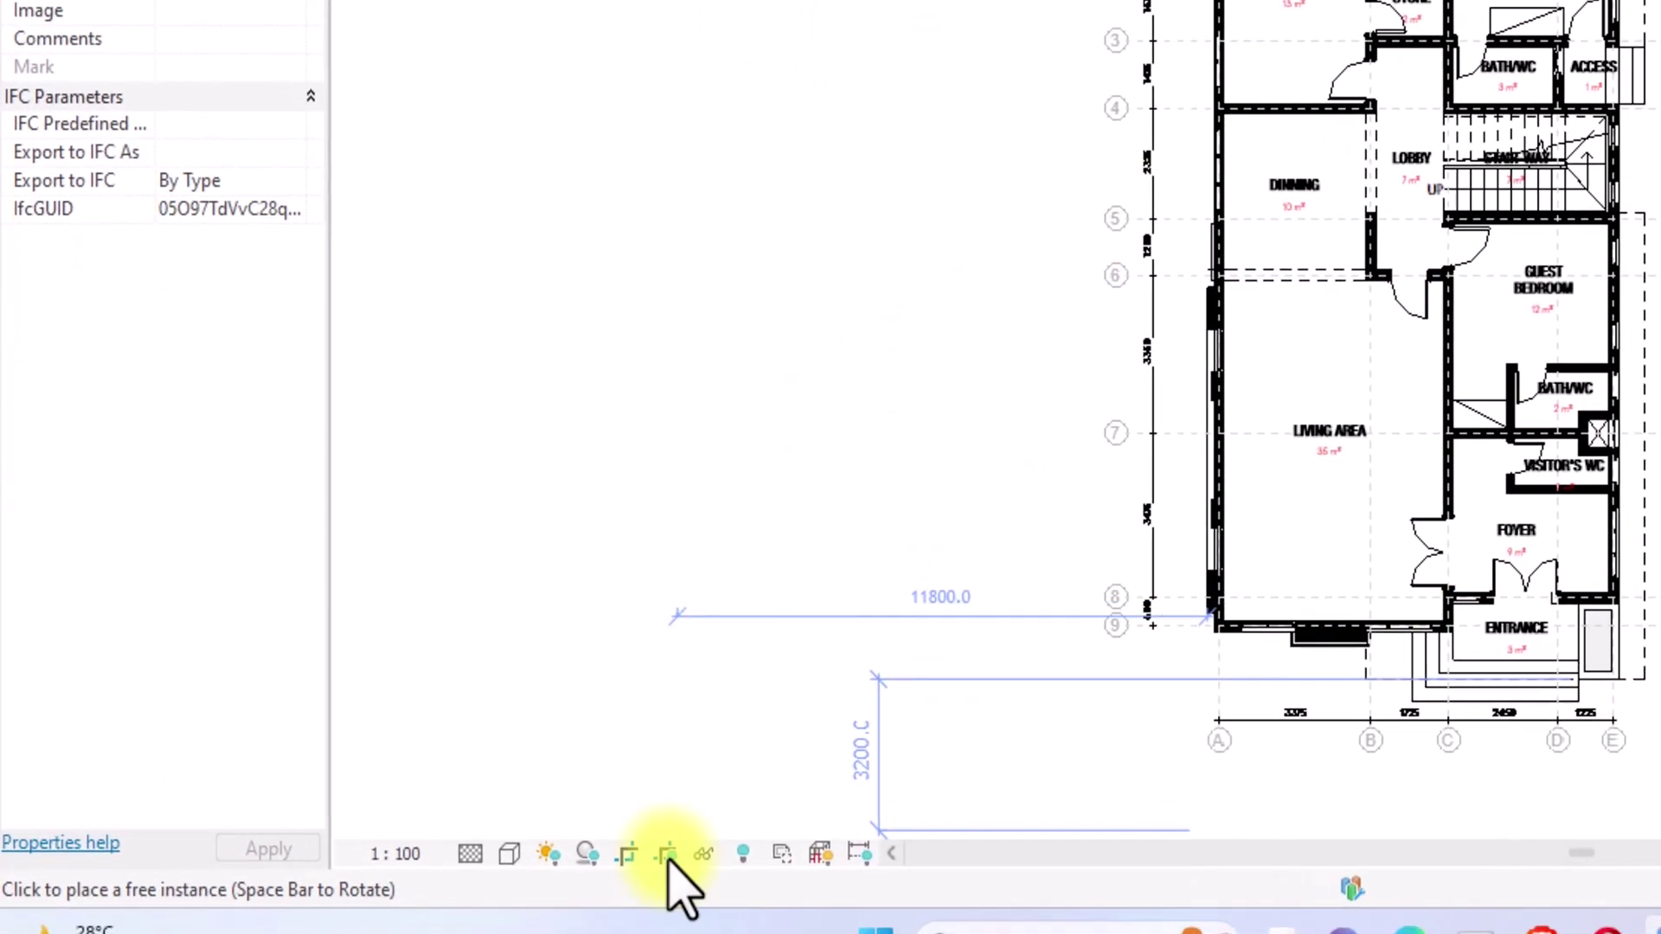
pyautogui.press('Escape')
pyautogui.press('Escape')
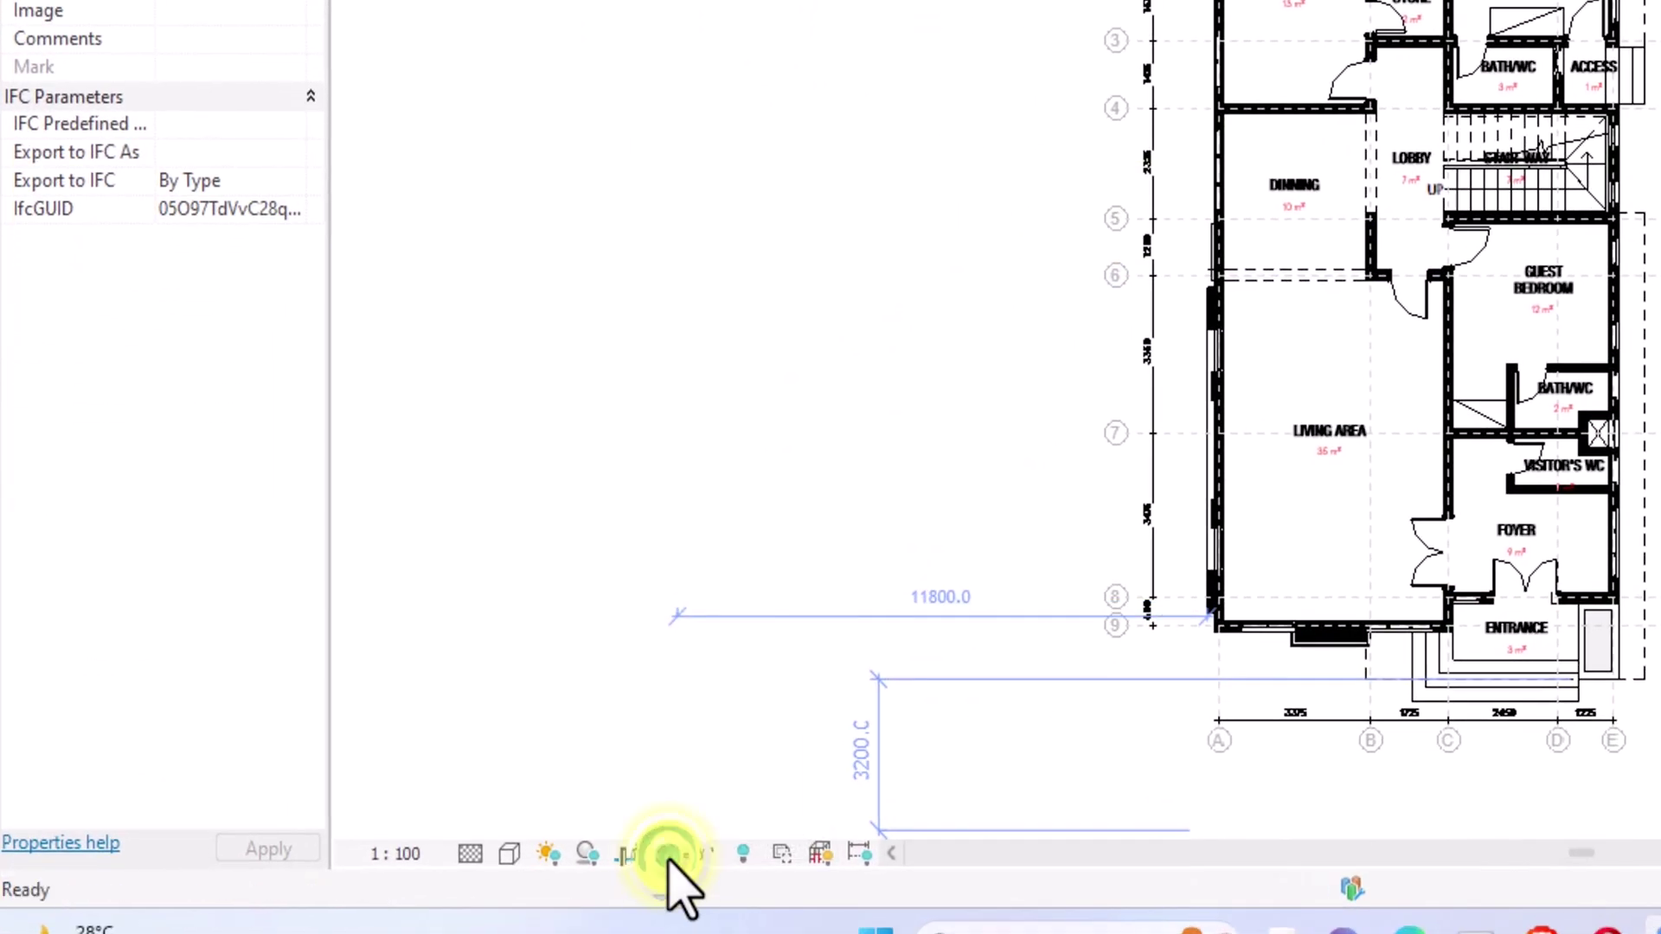
# - Enlarge the 02-DPC plan's crop region outward on all four sides to leave room for trees around the building
pyautogui.press('z')
pyautogui.press('f')
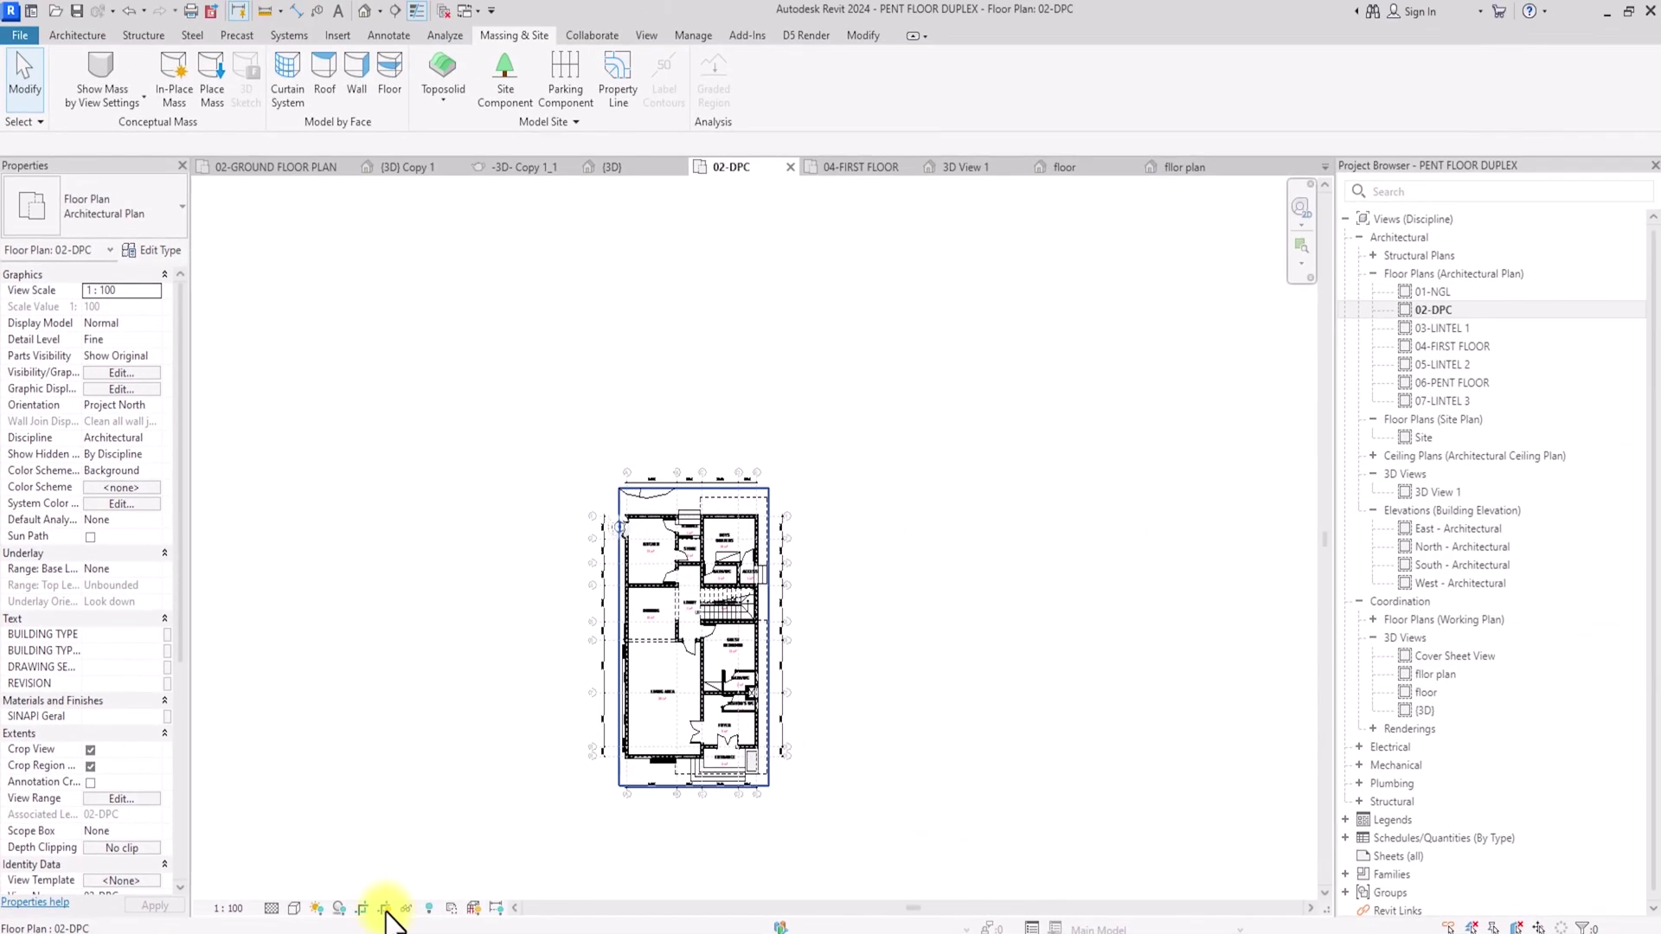
pyautogui.click(1057, 211)
pyautogui.moveTo(694, 486); pyautogui.dragTo(706, 444)
pyautogui.moveTo(768, 615); pyautogui.dragTo(812, 624)
pyautogui.moveTo(619, 615); pyautogui.dragTo(546, 616)
pyautogui.moveTo(683, 790); pyautogui.dragTo(677, 867)
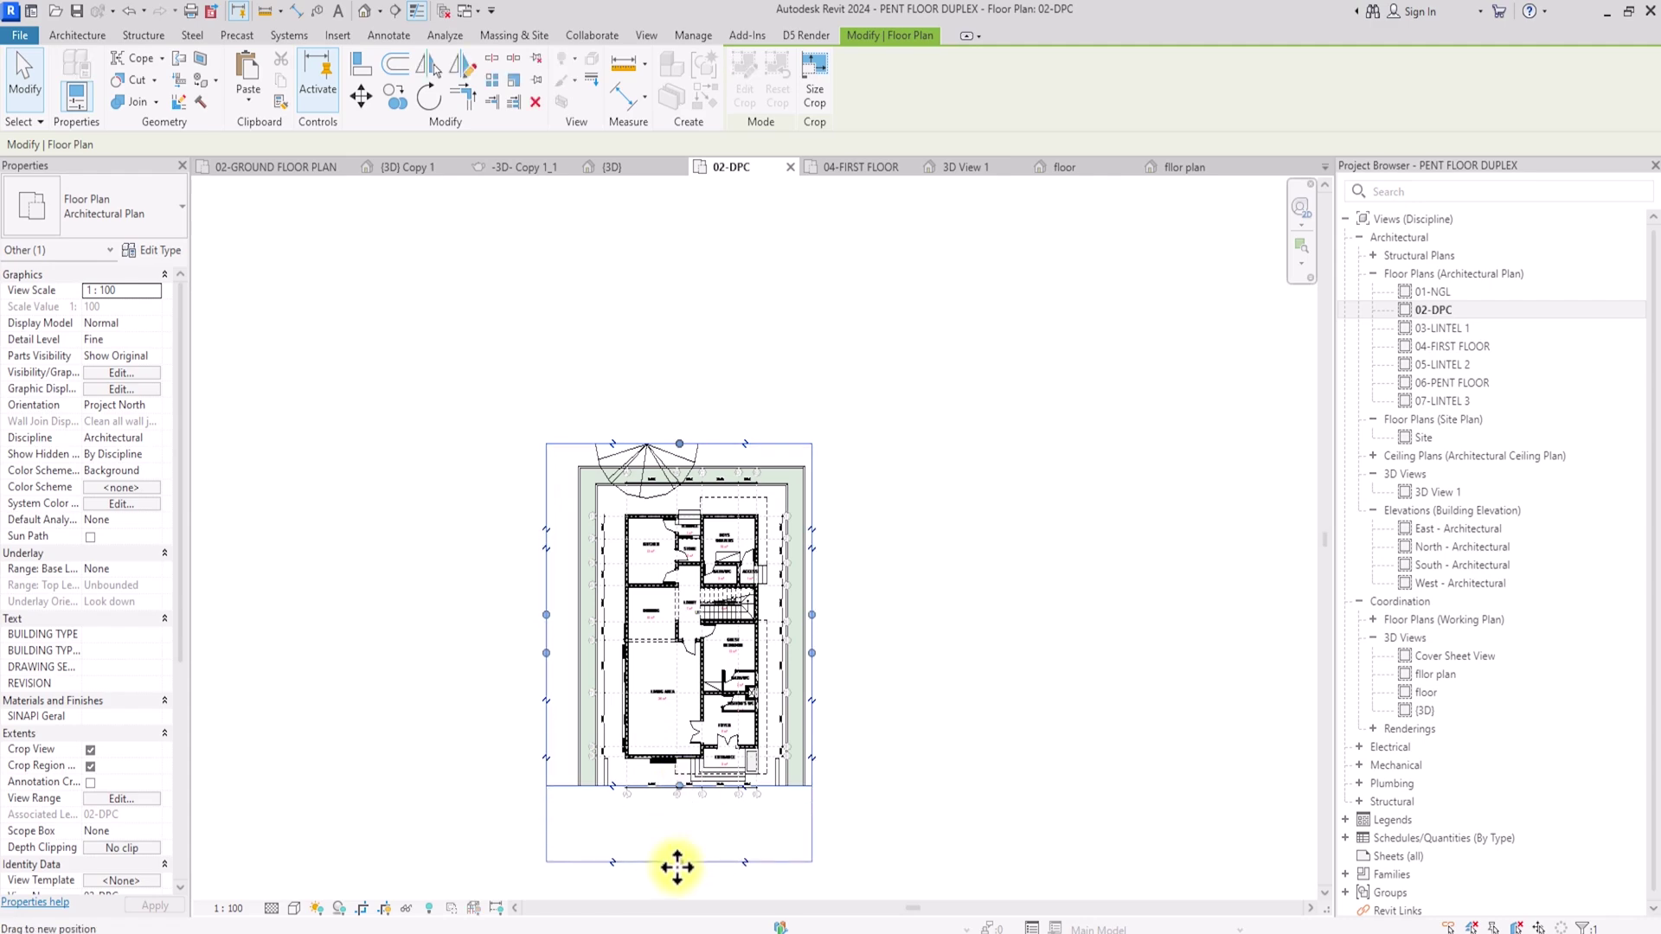
pyautogui.moveTo(879, 649); pyautogui.dragTo(869, 656)
pyautogui.scroll(5, 869, 656)
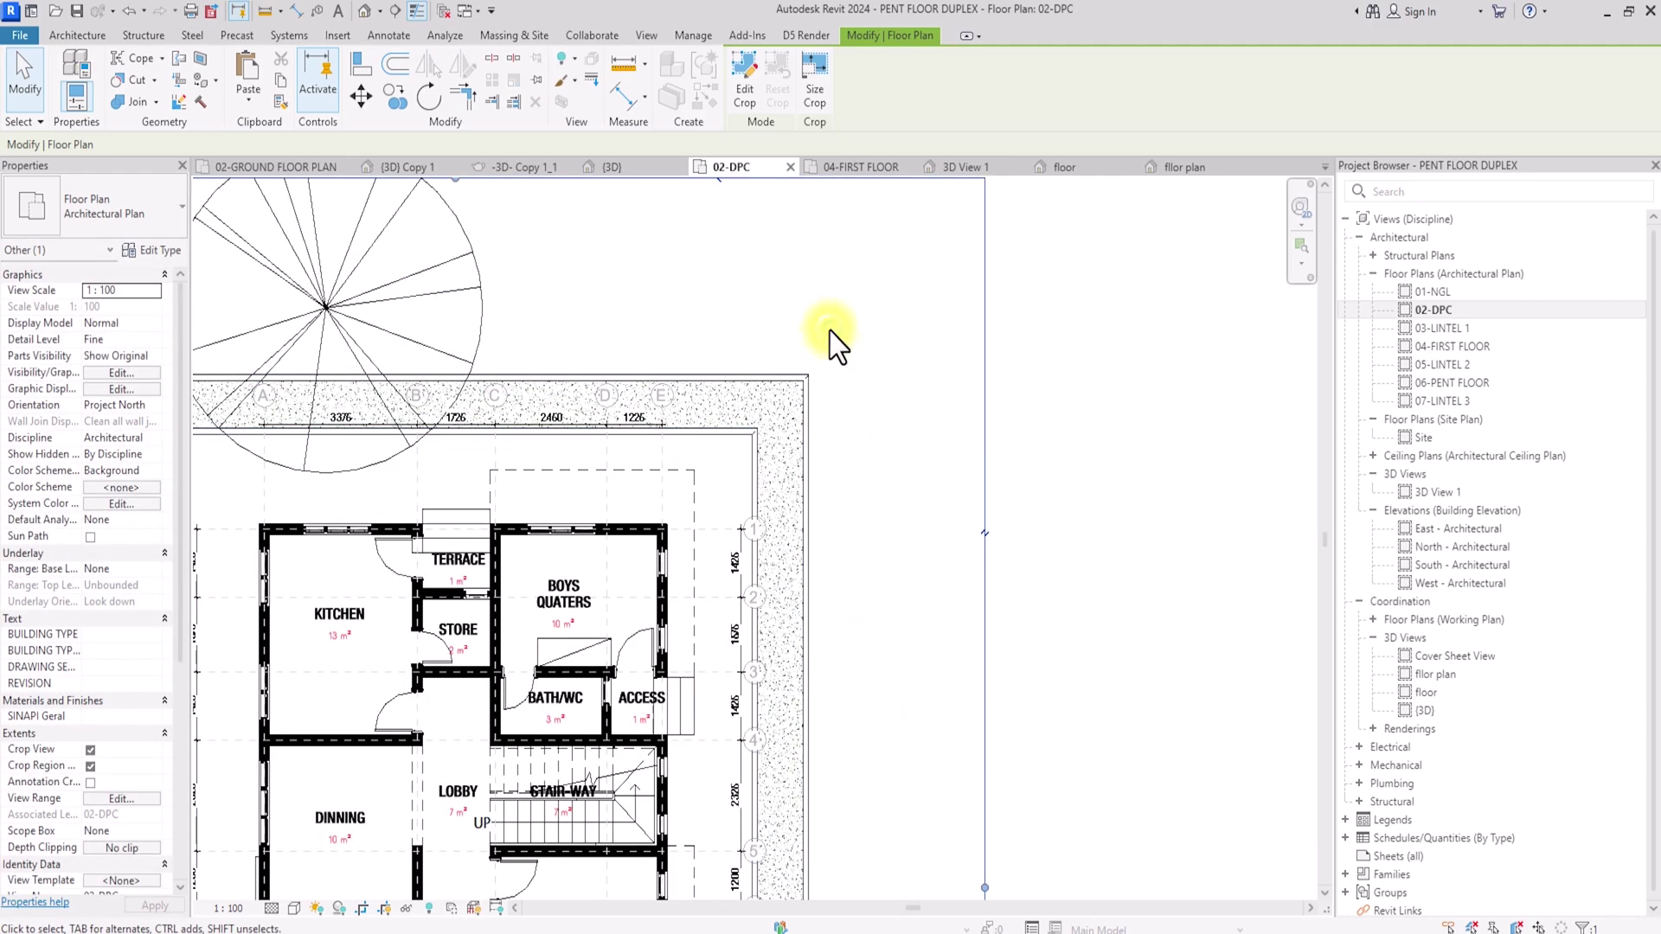
# - Hide the stippled ground strip elements wrapping around the building in the plan
pyautogui.click(831, 342)
pyautogui.click(750, 444)
pyautogui.rightClick(749, 423)
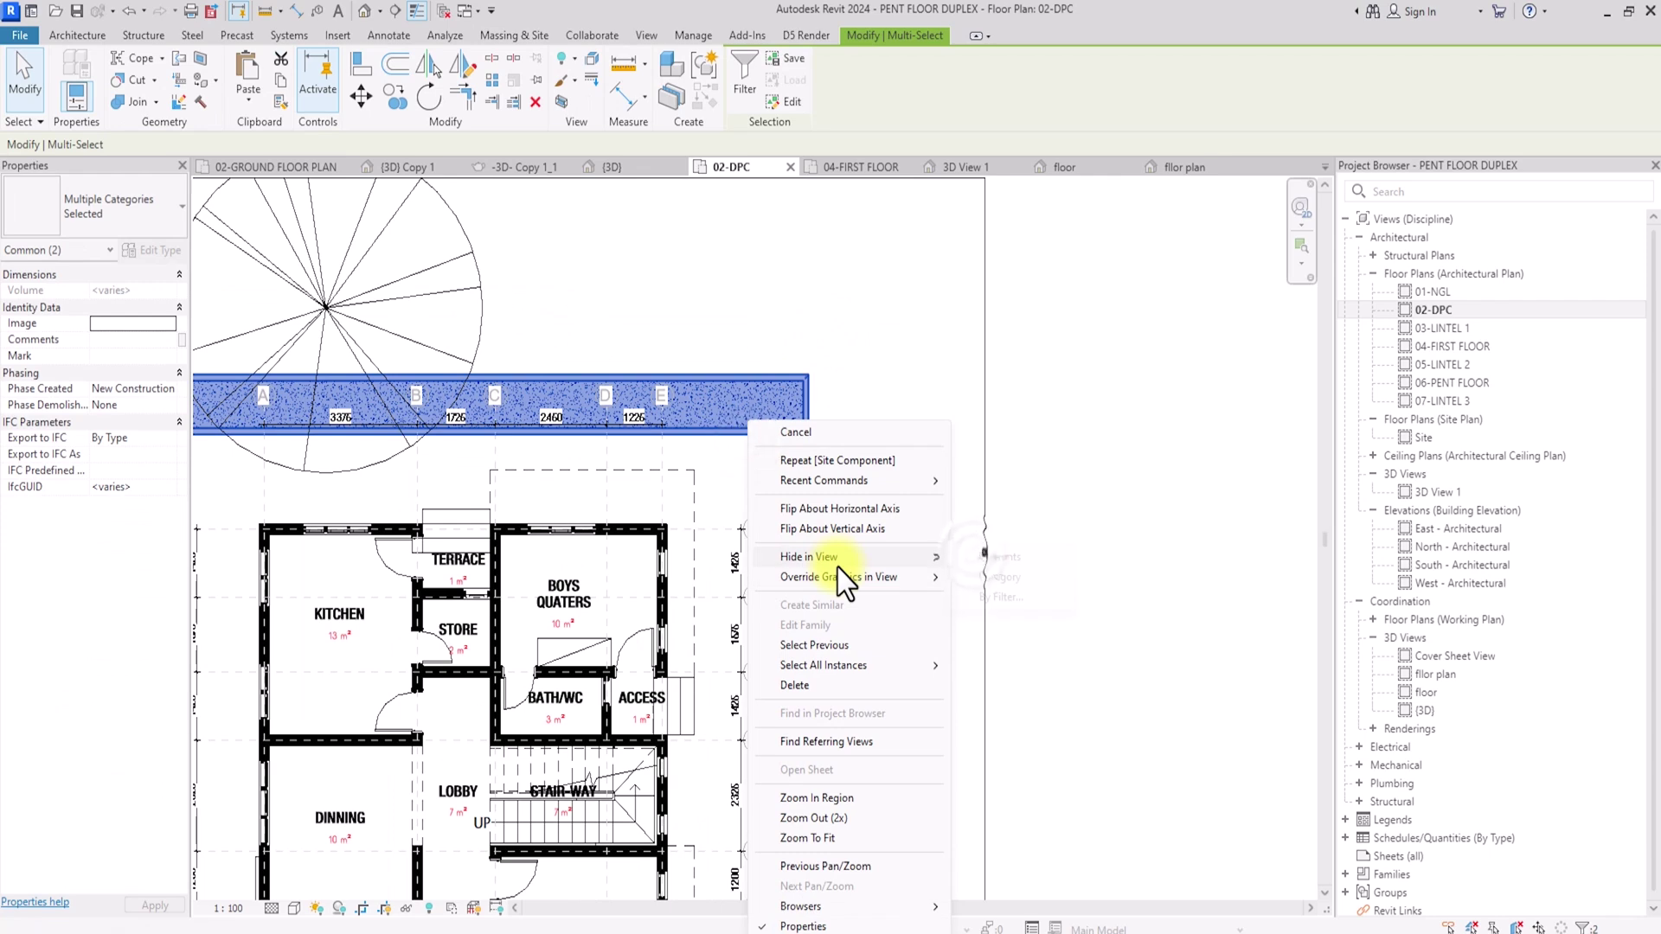
pyautogui.moveTo(845, 560)
pyautogui.click(972, 553)
# - Place two more Scarlet Oak - 12.5 Meters trees, one beside each long side of the building
pyautogui.scroll(-5, 972, 554)
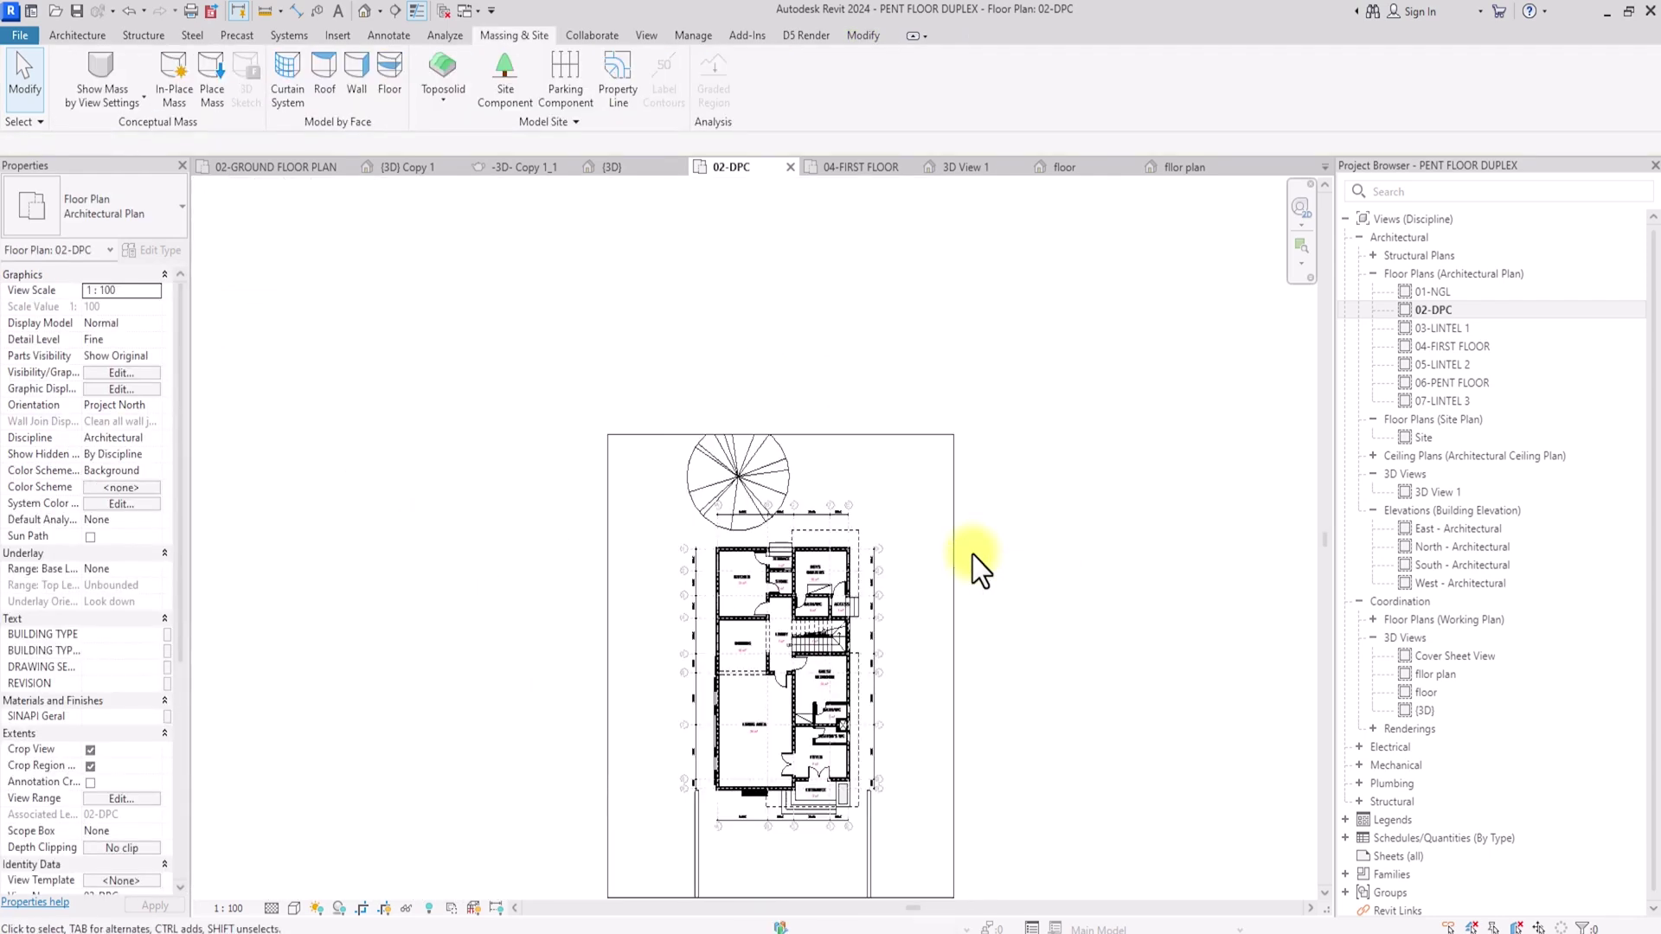
pyautogui.click(507, 69)
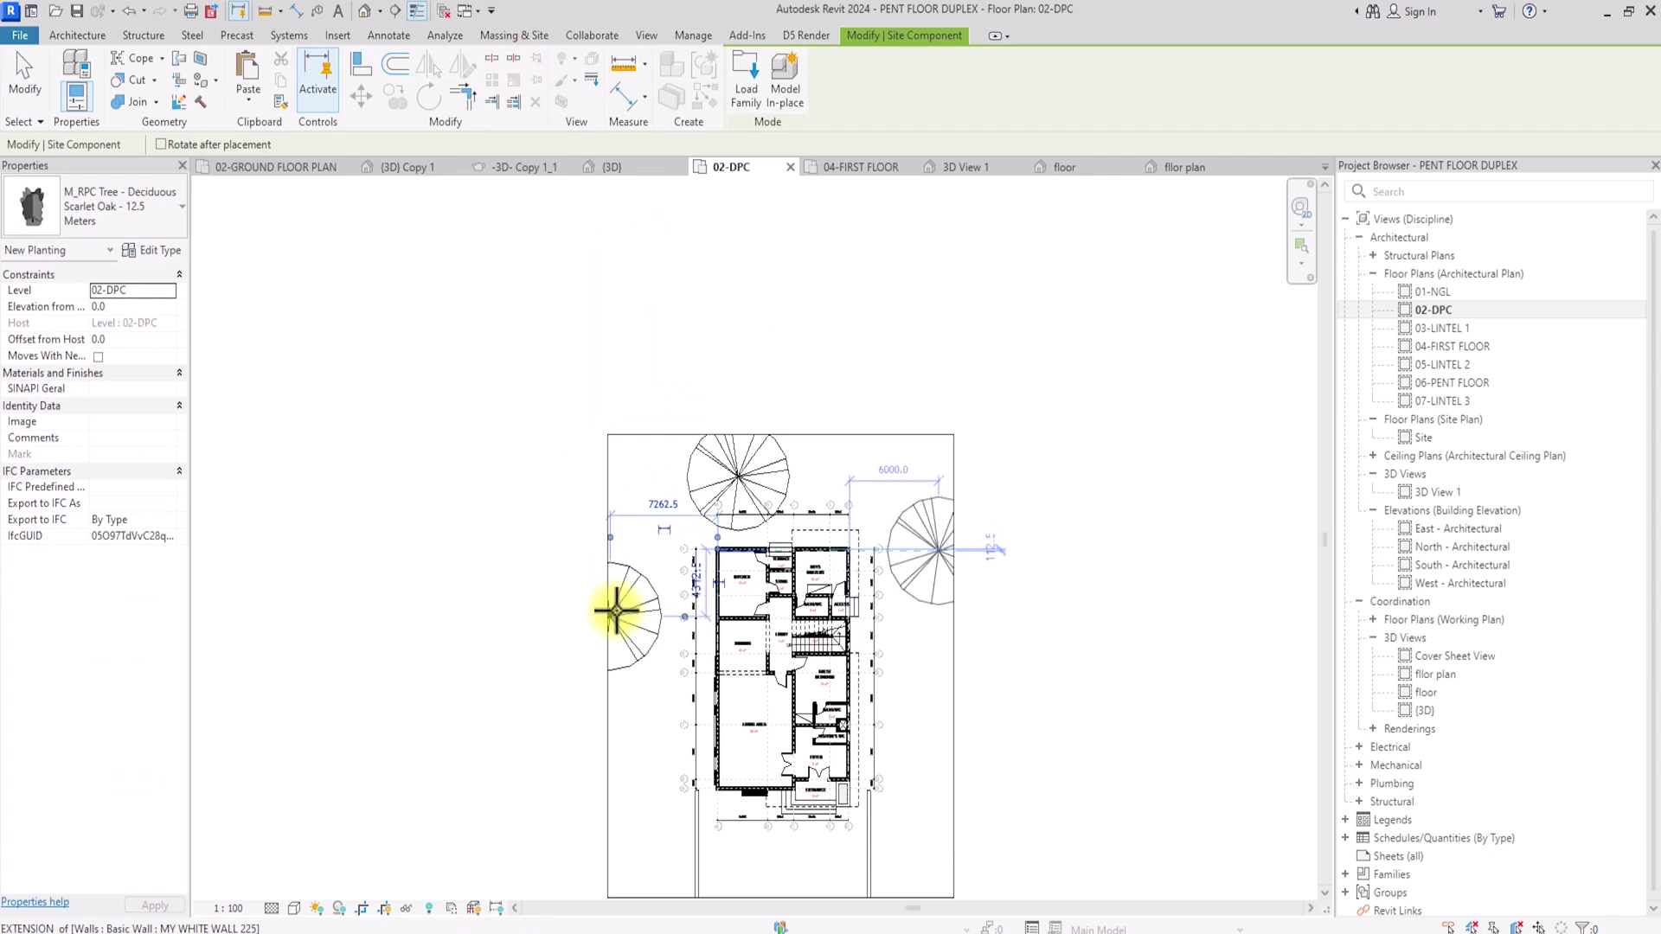
pyautogui.click(616, 611)
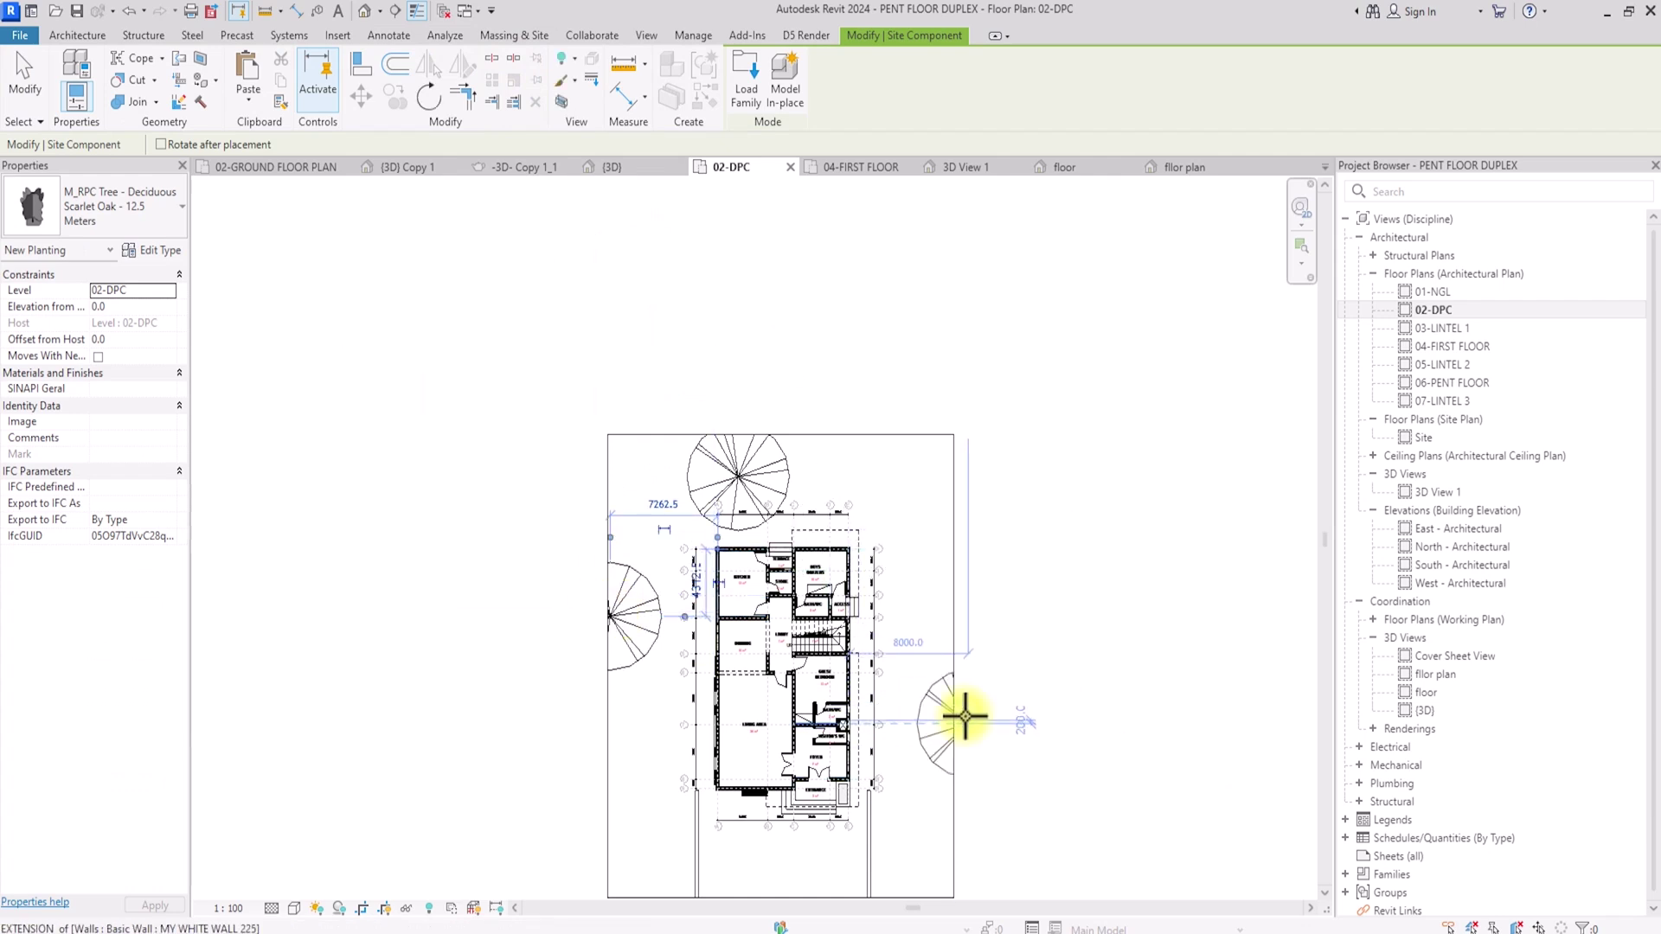
# - Place four M_RPC Tree - Deciduous Fraxinus - 5.6 Meters trees: behind the boys' quarters, on both front sides, and before the entrance
pyautogui.click(85, 222)
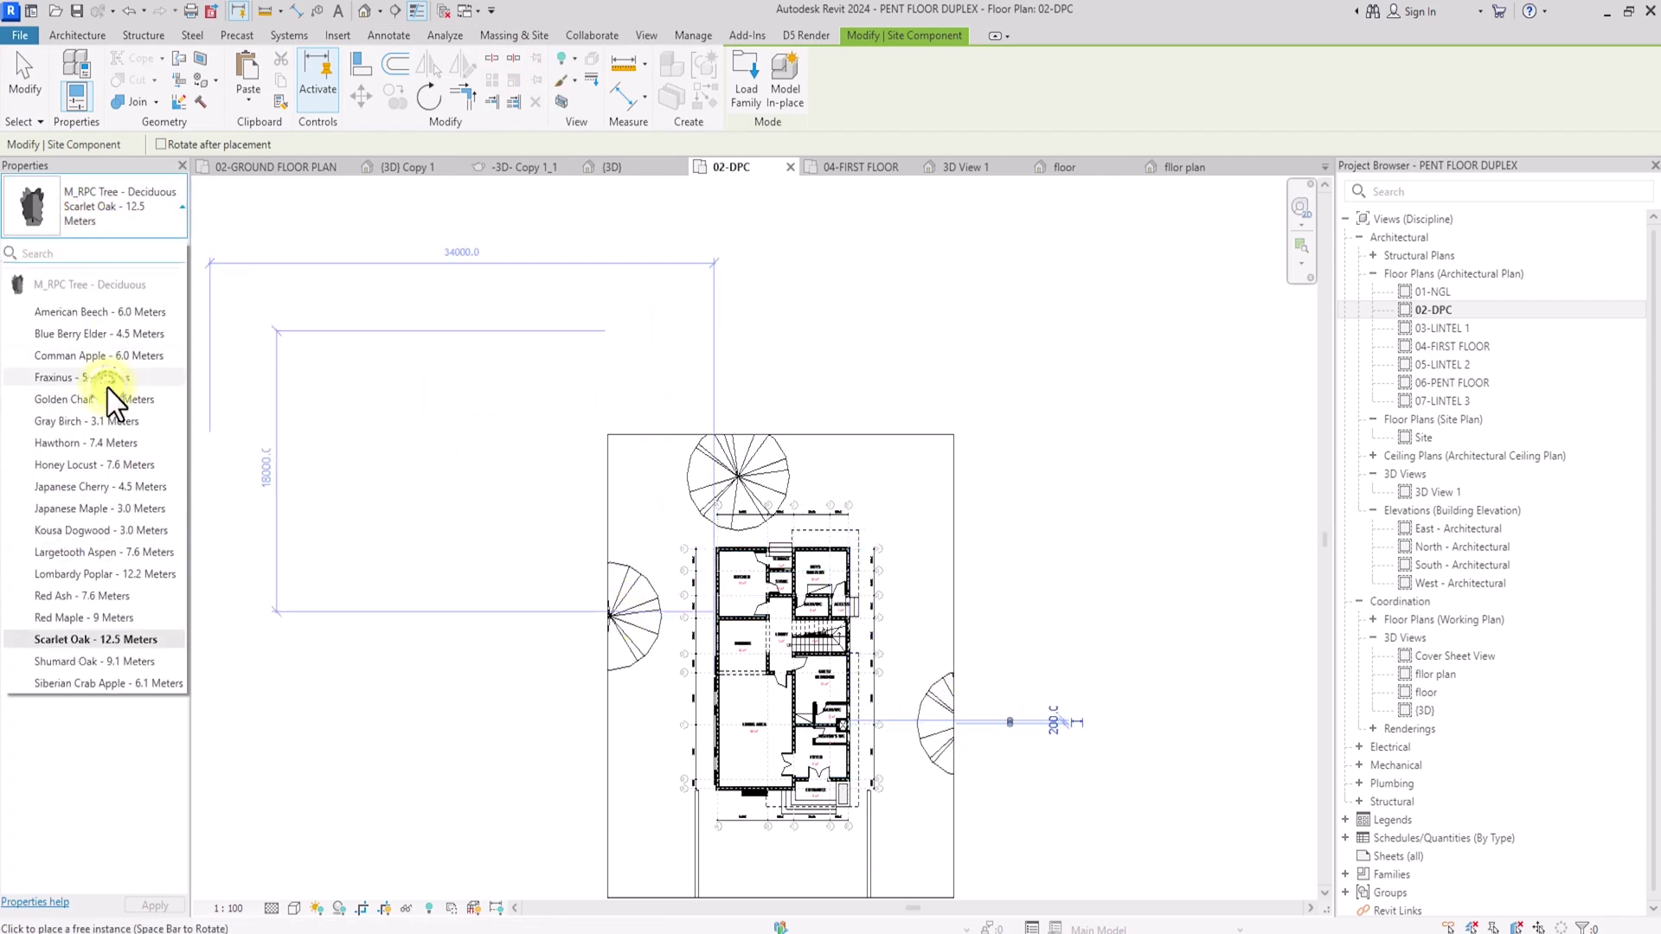
pyautogui.click(107, 387)
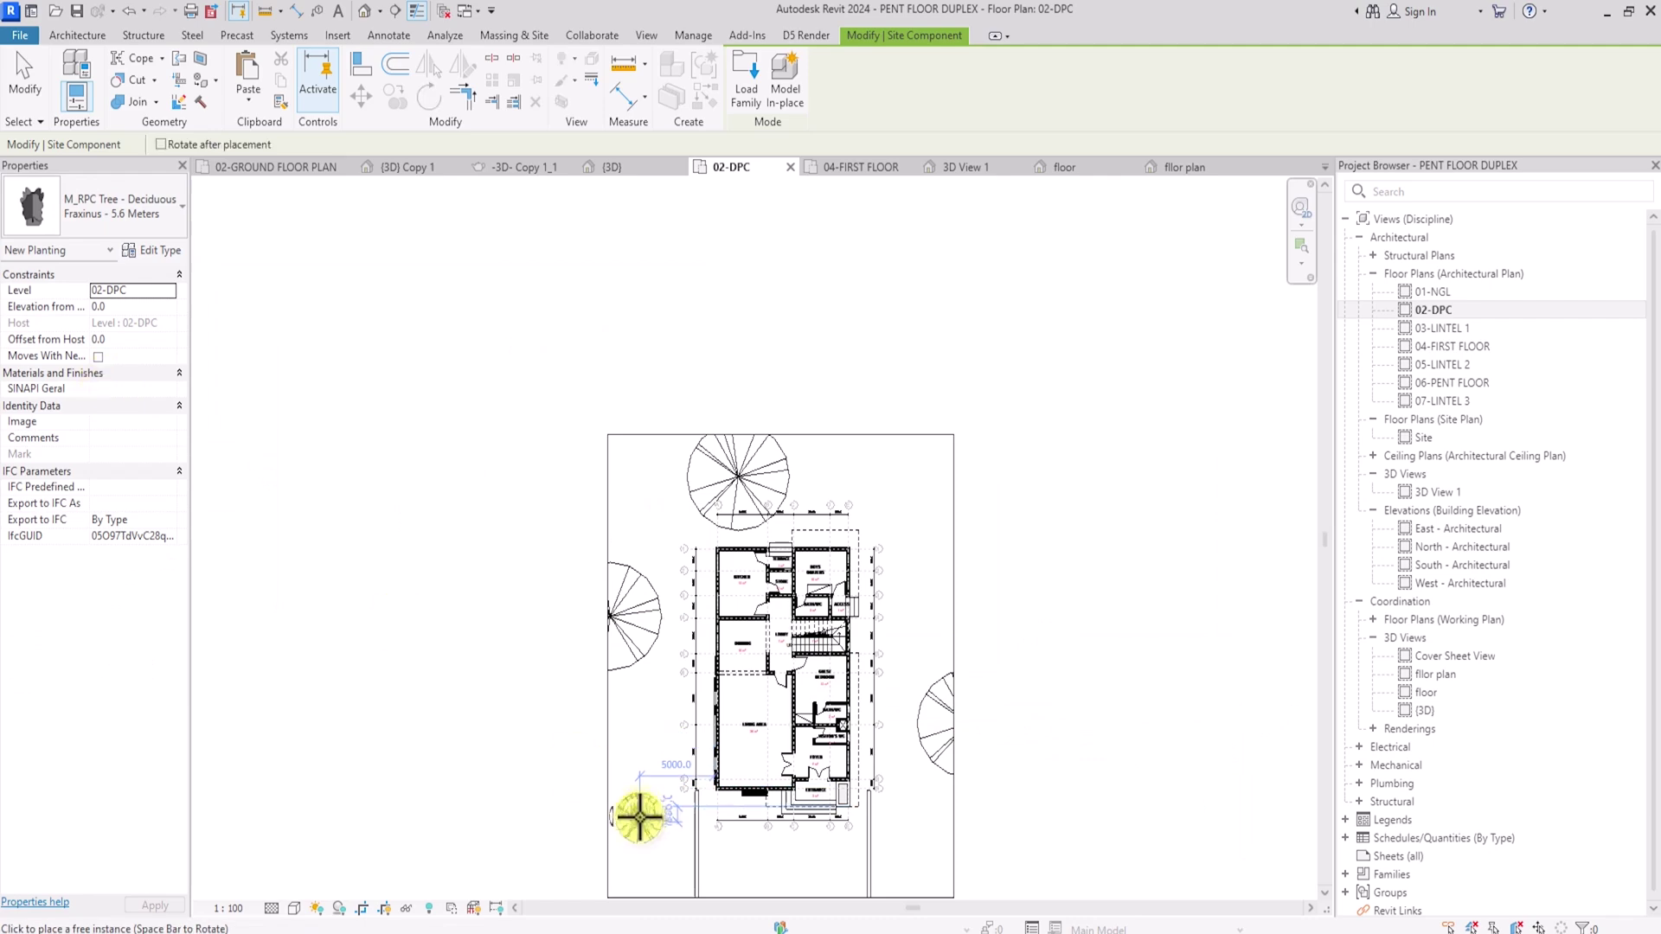
pyautogui.click(877, 498)
pyautogui.moveTo(879, 495)
pyautogui.mouseDown(button='middle')
pyautogui.moveTo(901, 523)
pyautogui.moveTo(879, 497)
pyautogui.mouseUp(button='middle')
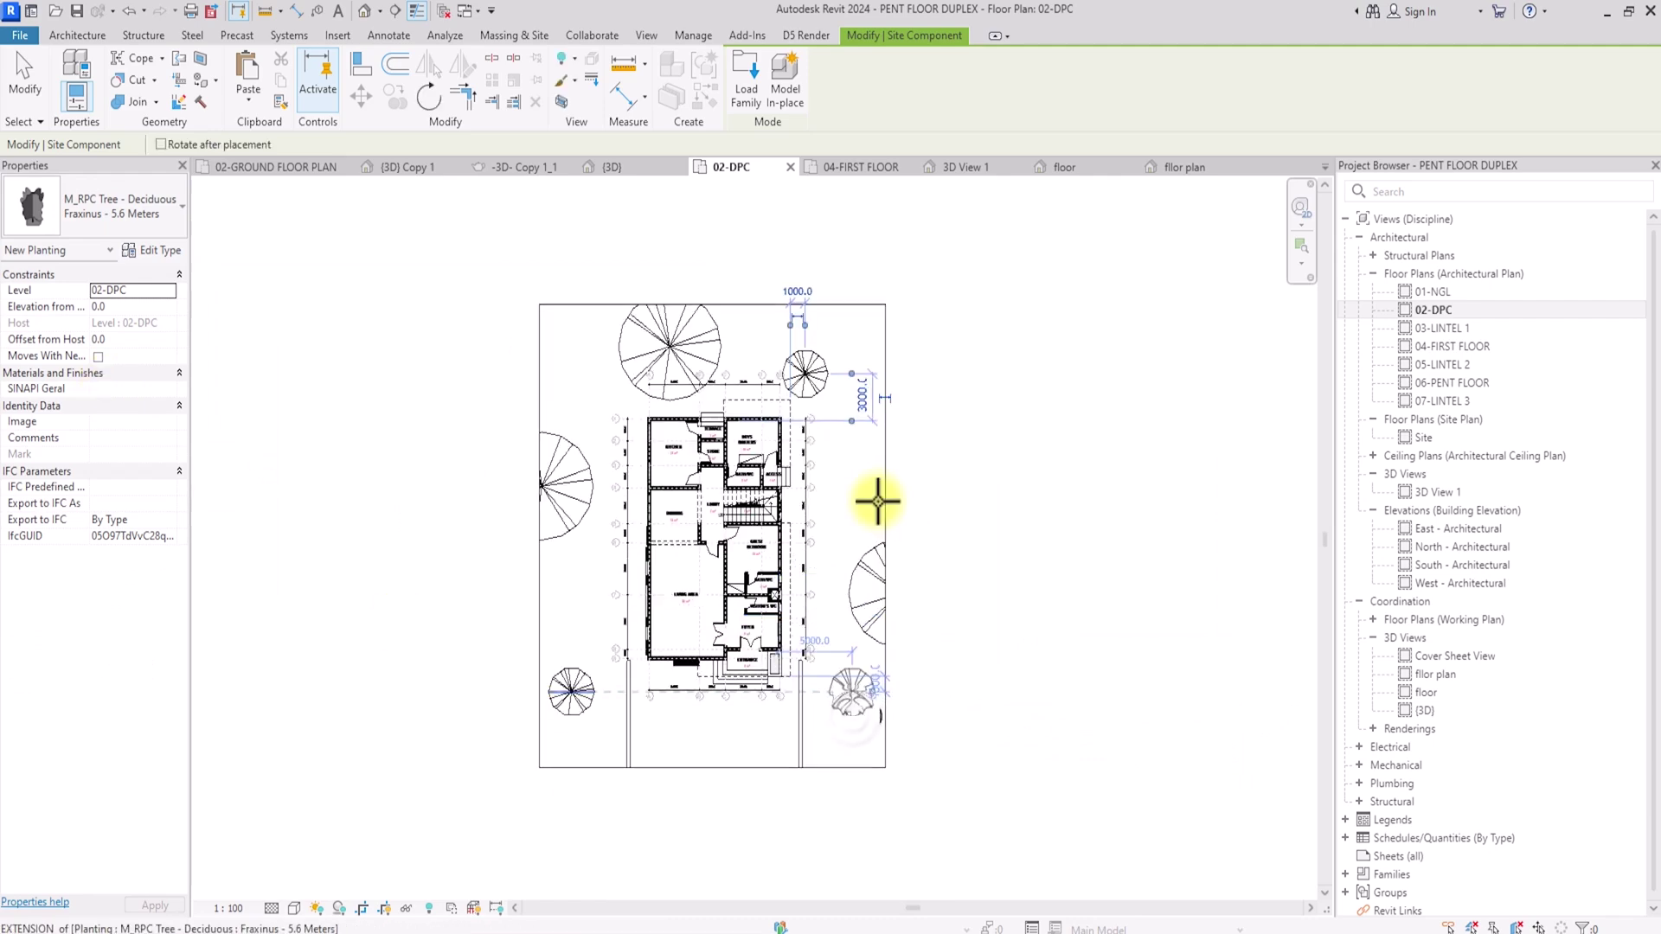
pyautogui.click(852, 718)
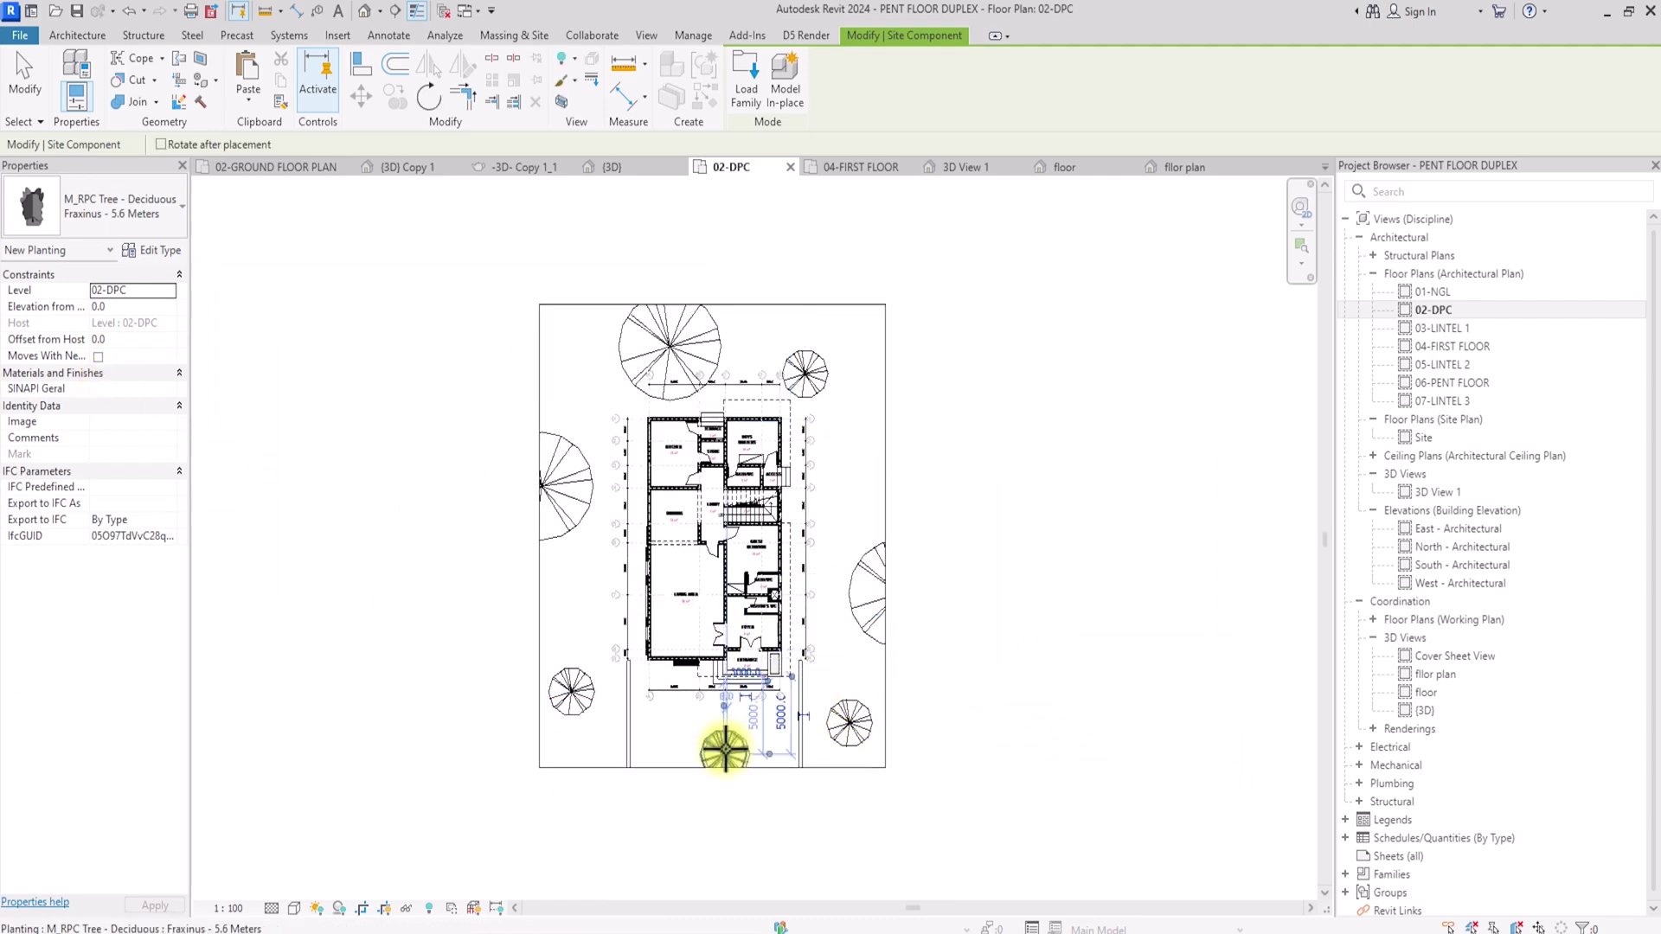
pyautogui.press('Escape')
# - Hide the MY PAVED AREA 2 floor strips in front of the building and turn off the crop region's display
pyautogui.scroll(2, 725, 749)
pyautogui.click(820, 735)
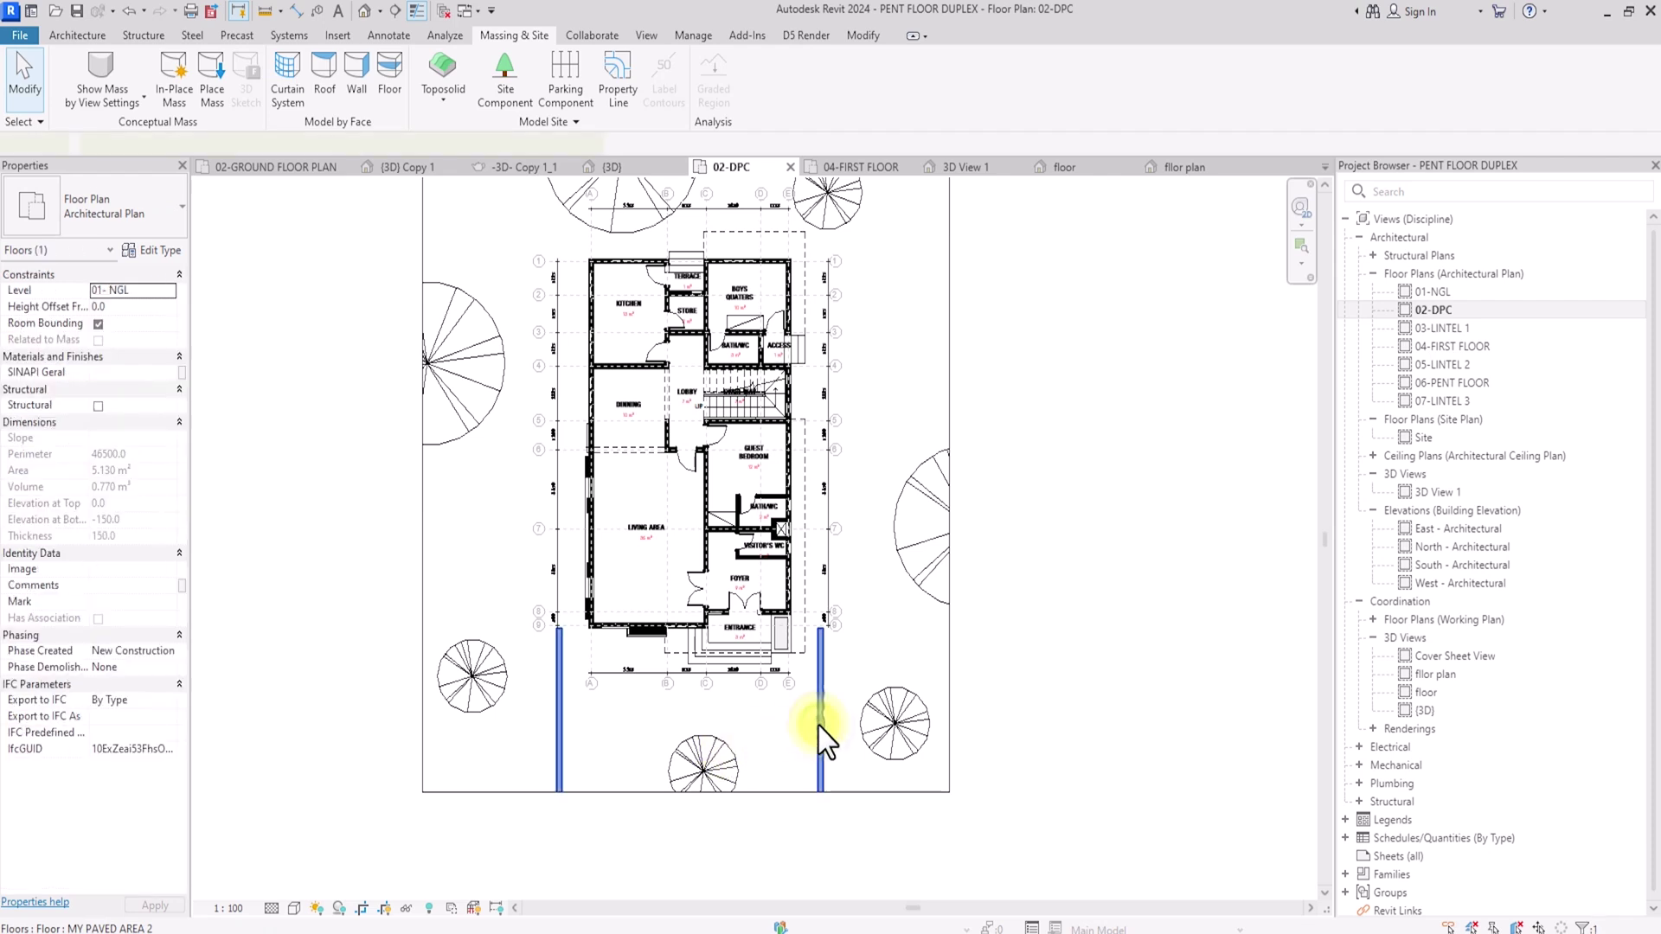
pyautogui.rightClick(818, 725)
pyautogui.moveTo(882, 341)
pyautogui.click(1062, 341)
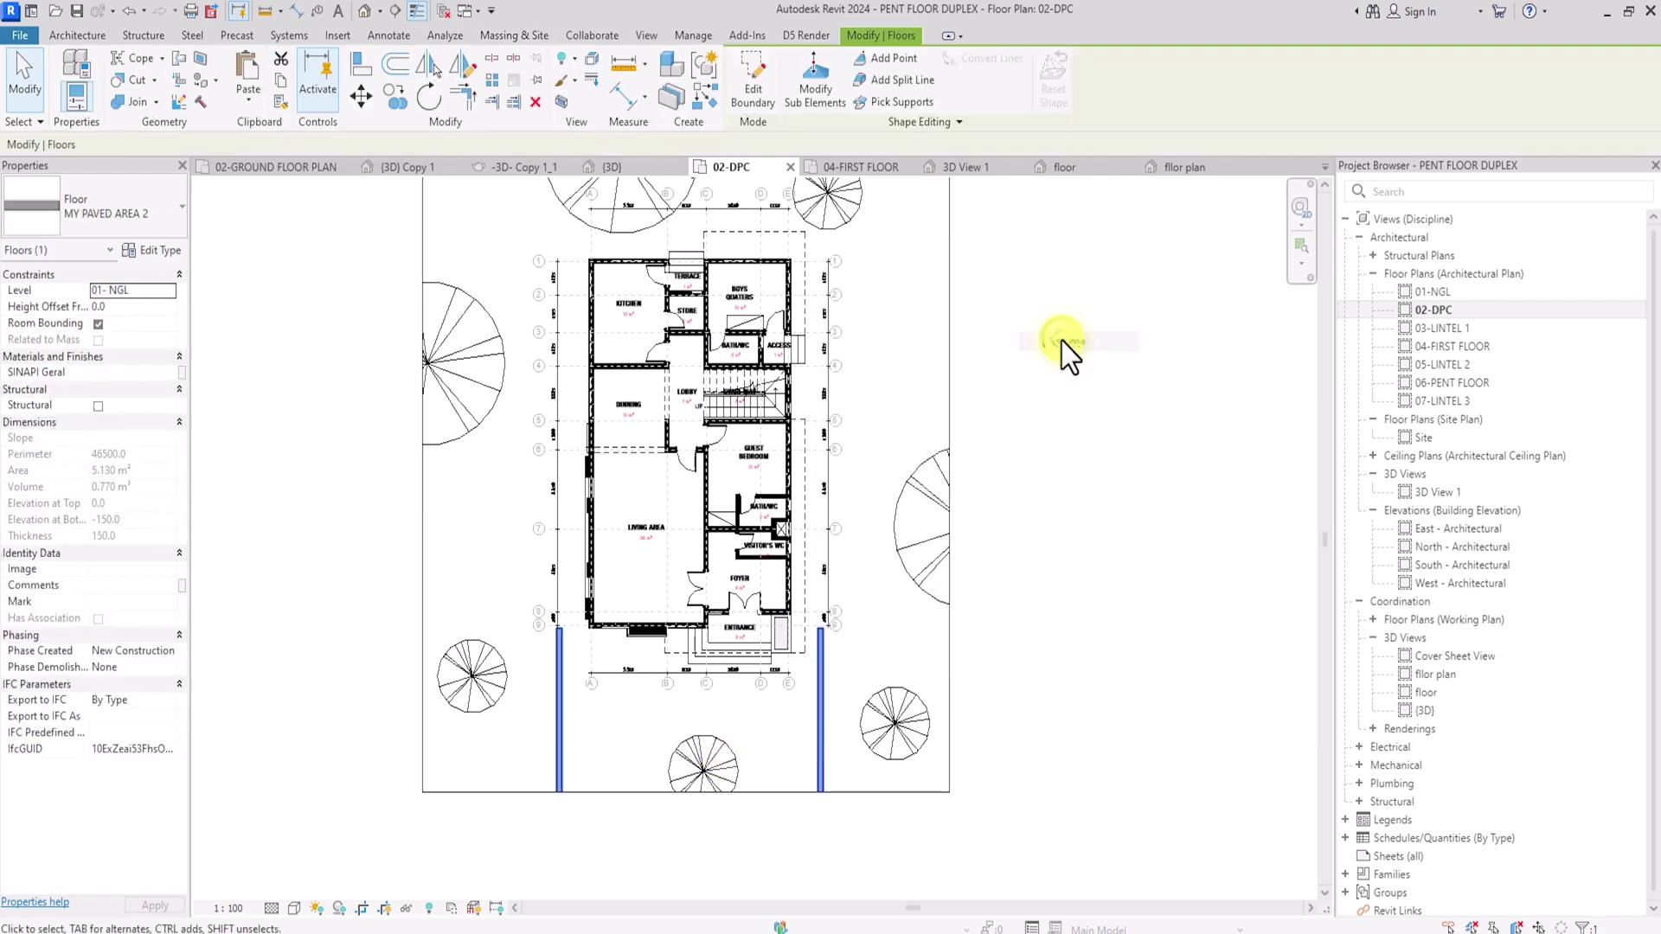
pyautogui.click(385, 910)
pyautogui.scroll(-3, 390, 619)
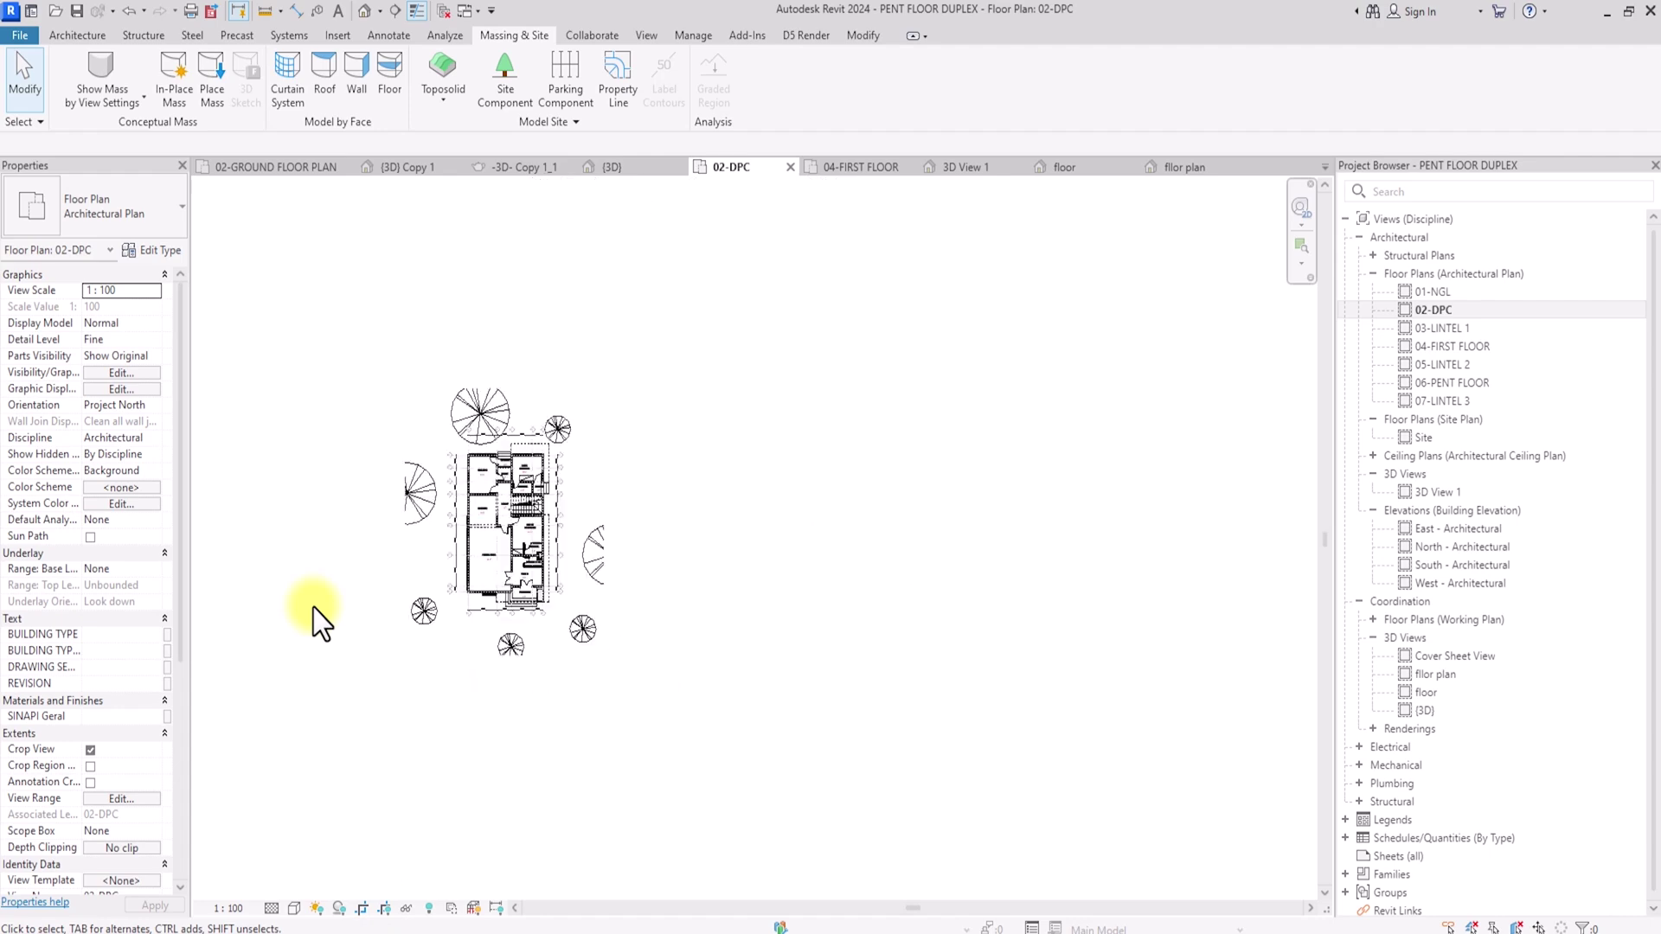
# - Set up an image export of the current plan window, choosing FLOOR PLAN 1.png as the output file
pyautogui.click(19, 36)
pyautogui.moveTo(90, 301)
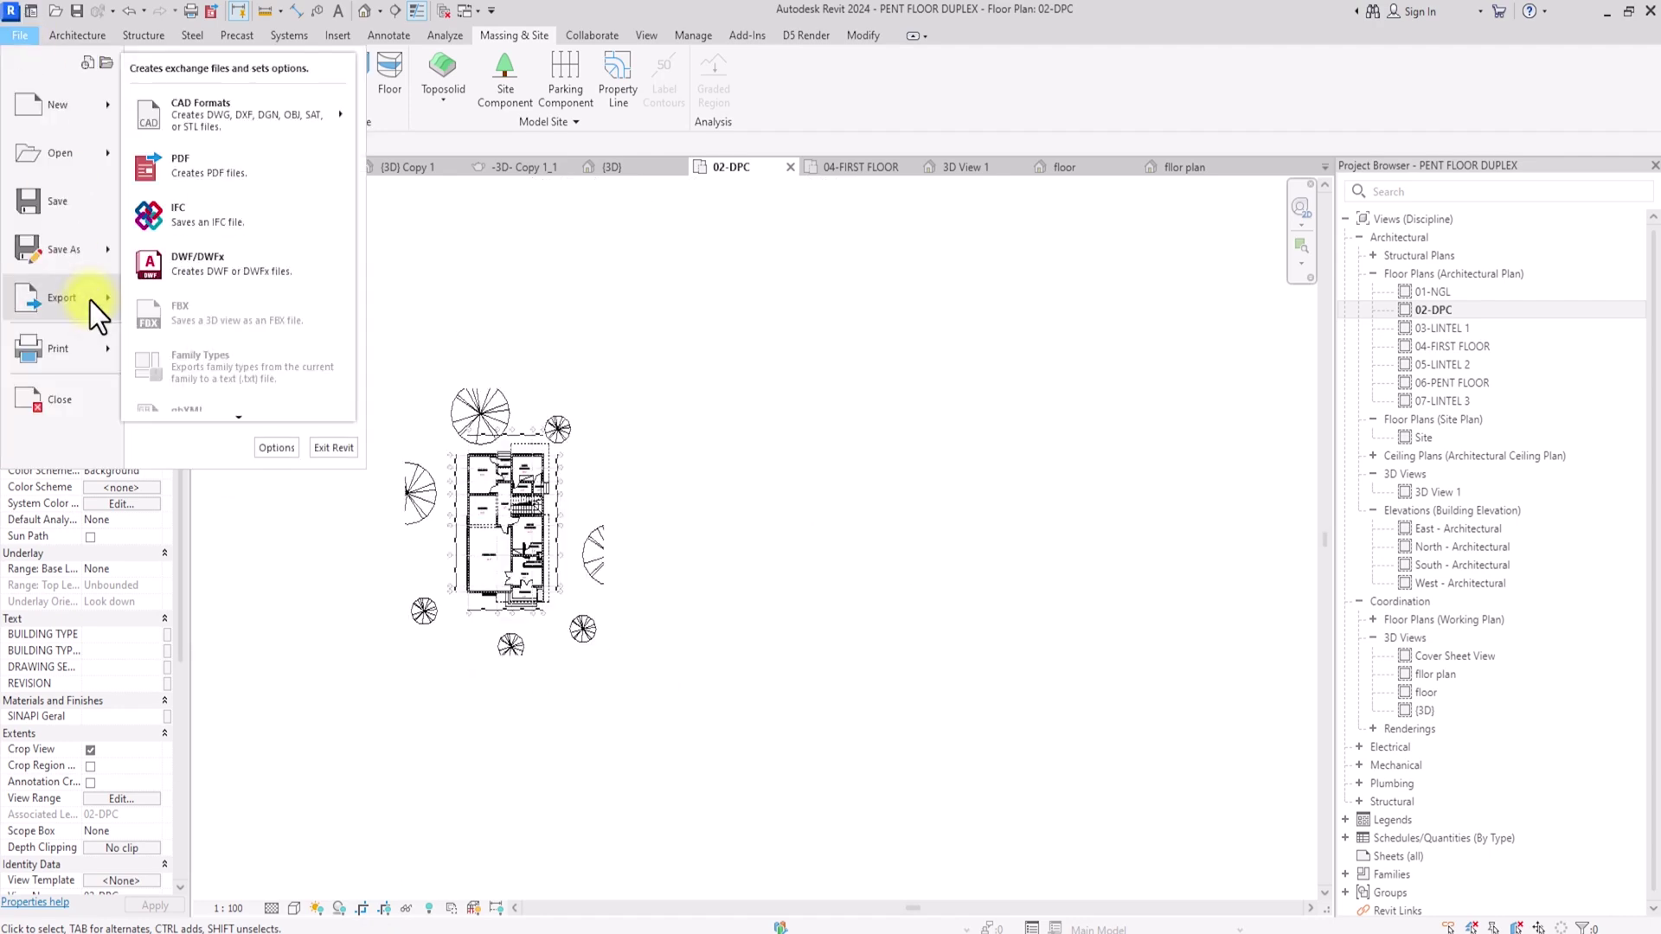
pyautogui.scroll(-3, 219, 404)
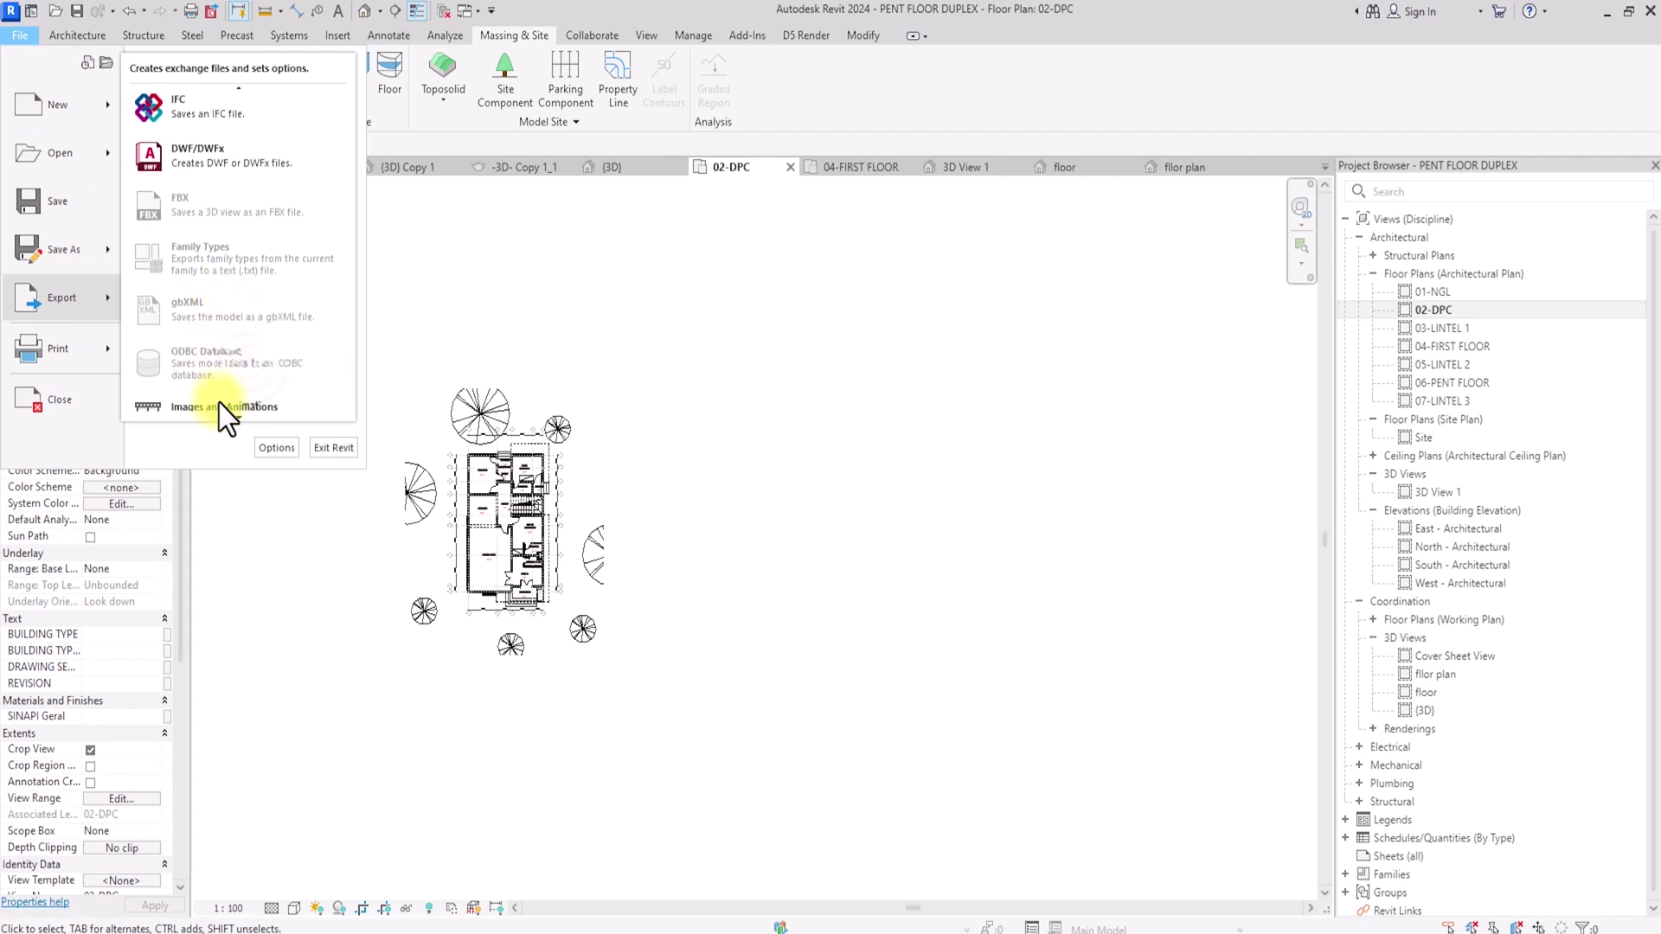
pyautogui.moveTo(257, 376)
pyautogui.click(374, 400)
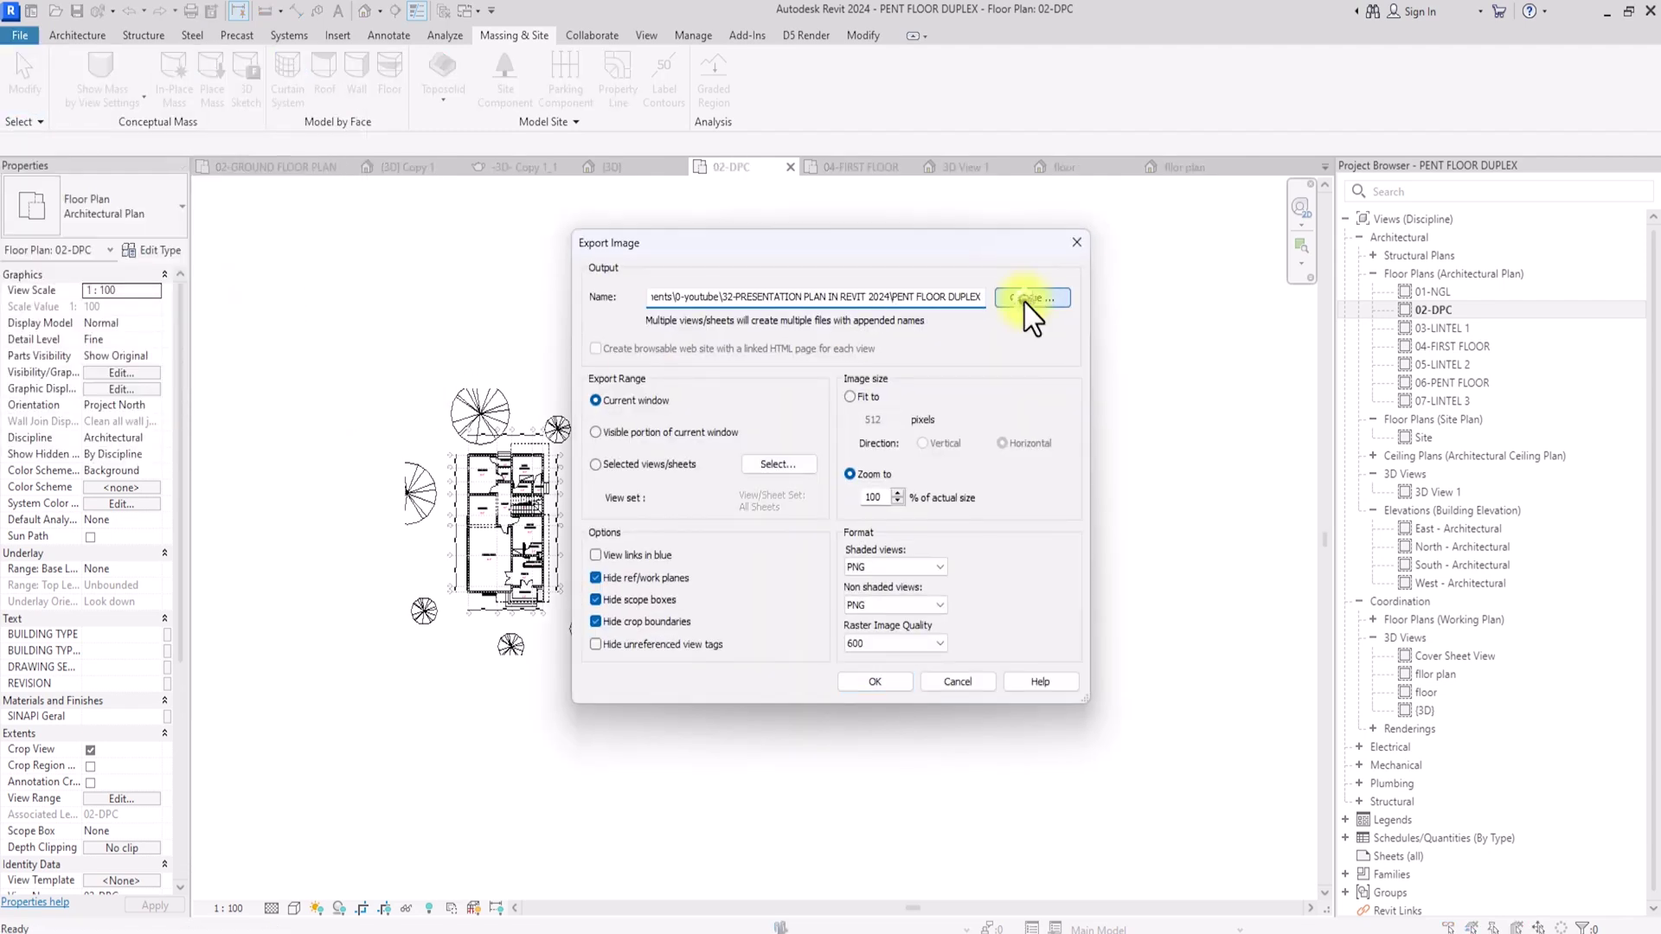
pyautogui.click(1024, 298)
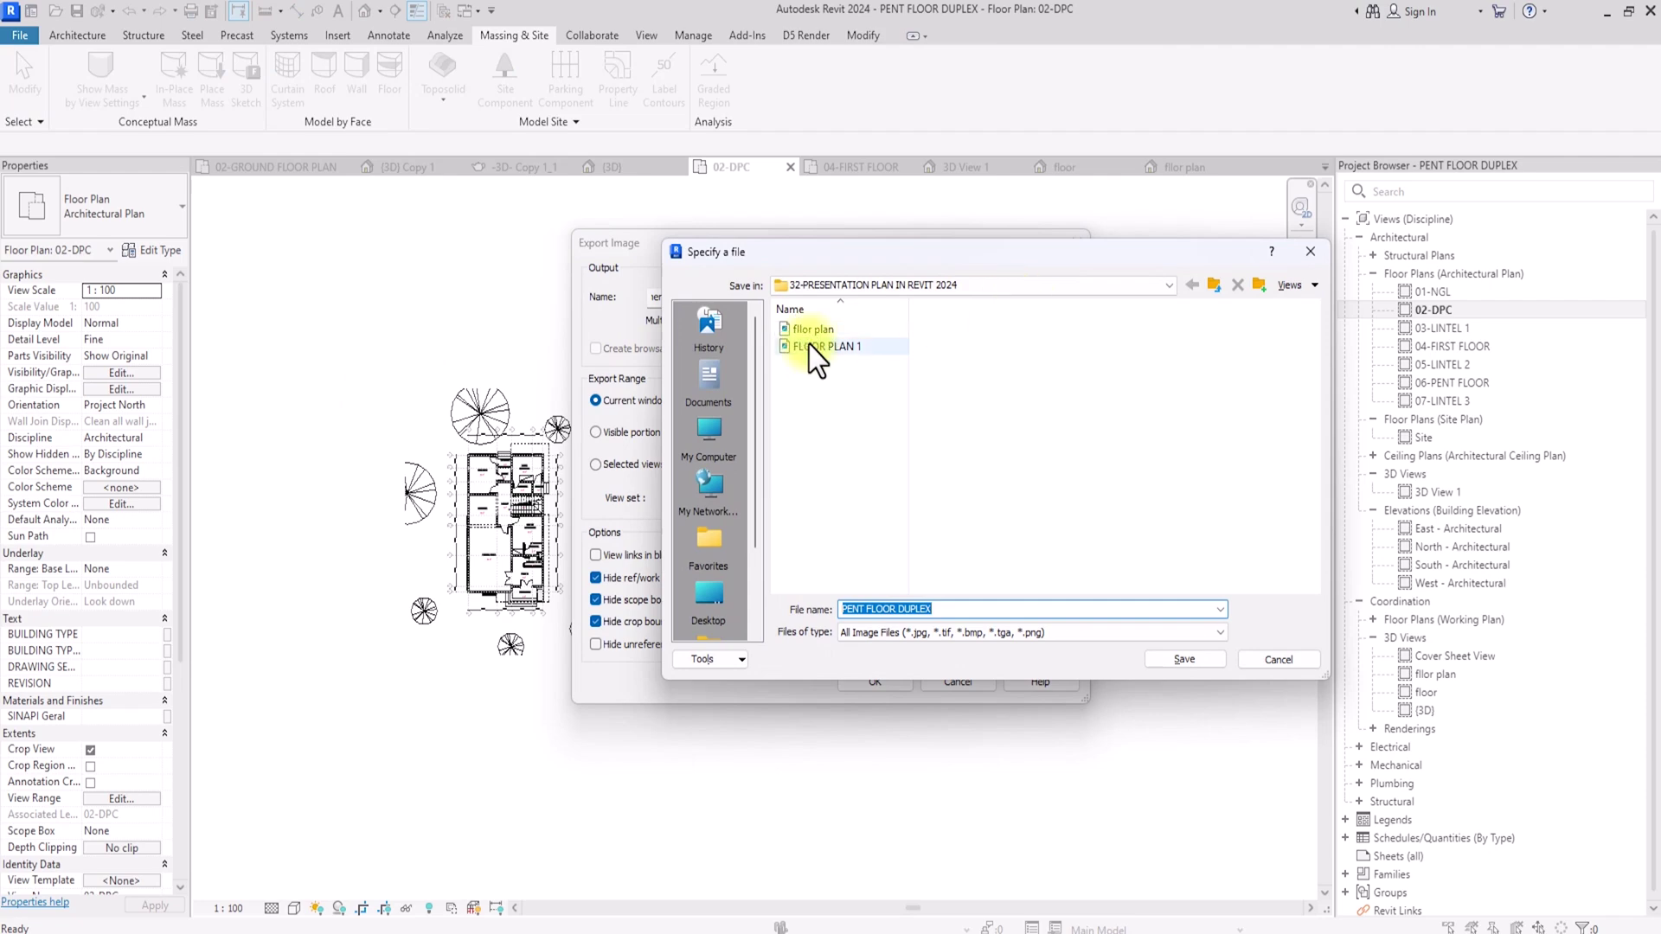
pyautogui.click(808, 345)
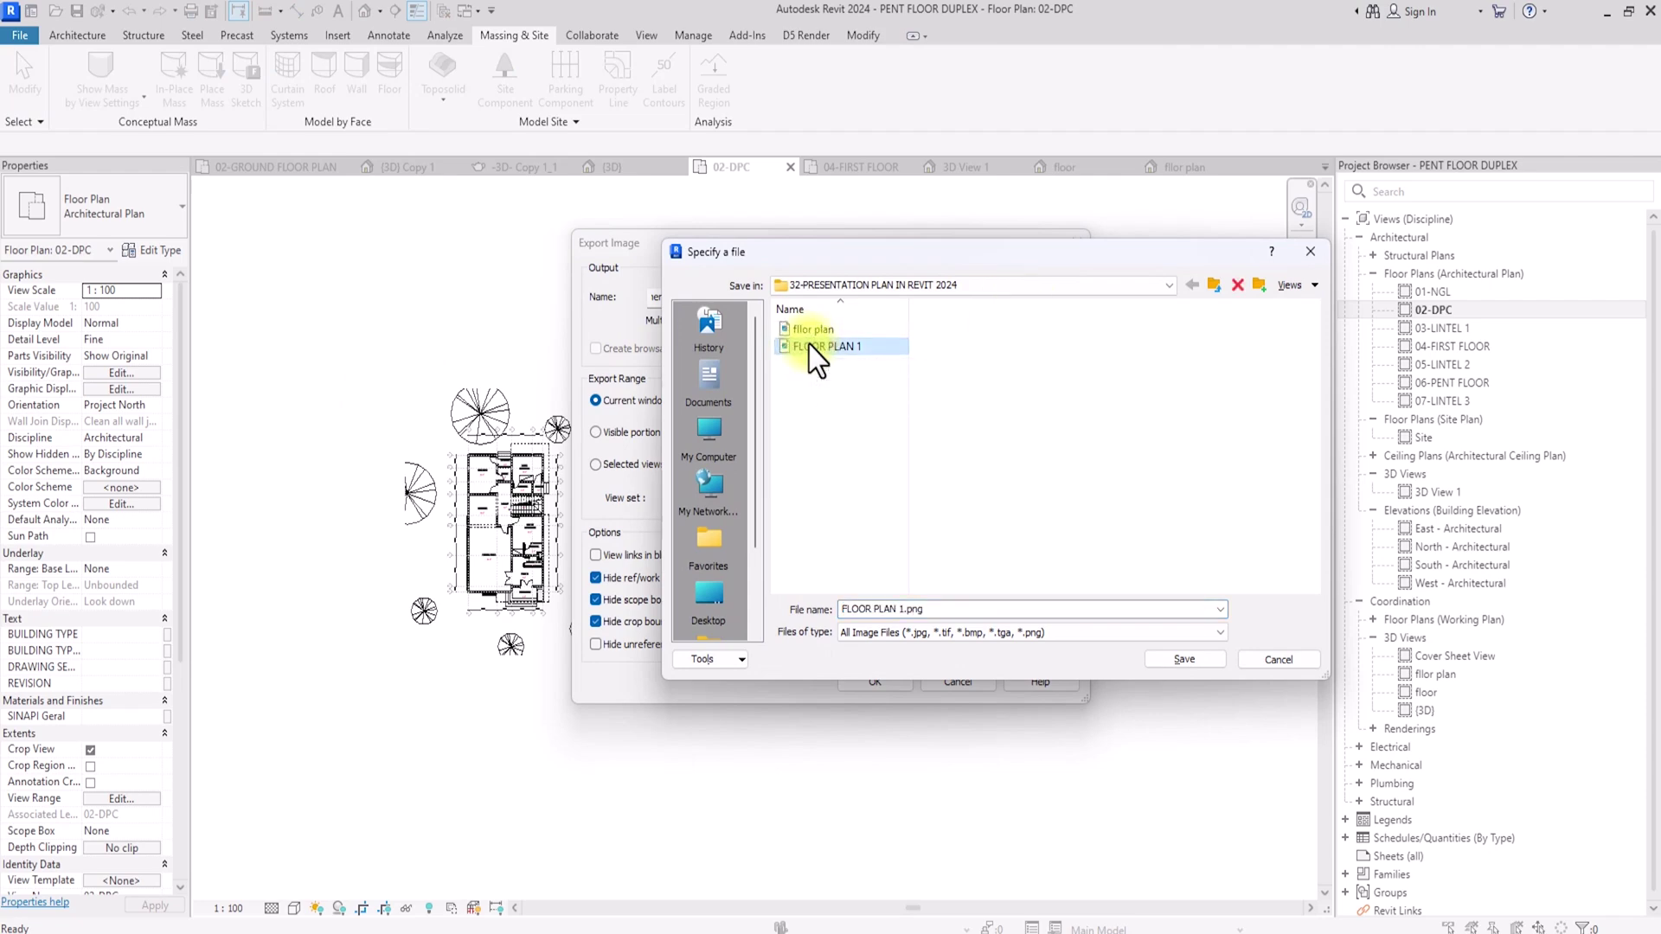
# - Check the existing images in the 32-PRESENTATION PLAN IN REVIT 2024 folder in File Explorer
pyautogui.press('super+e')
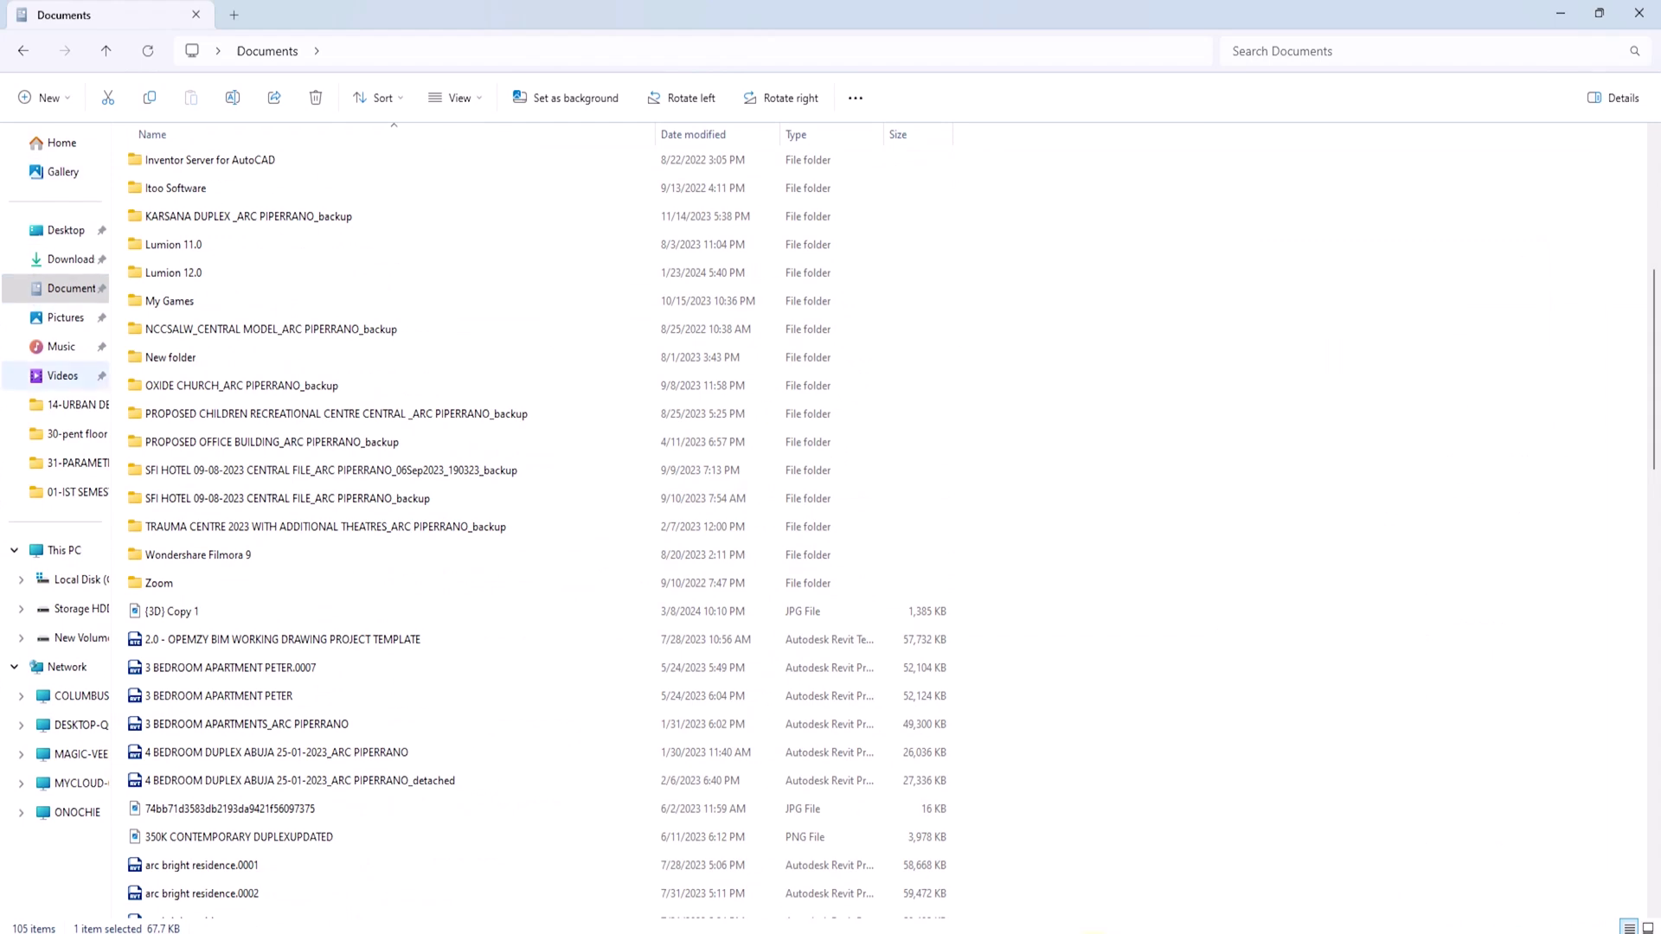
pyautogui.click(64, 466)
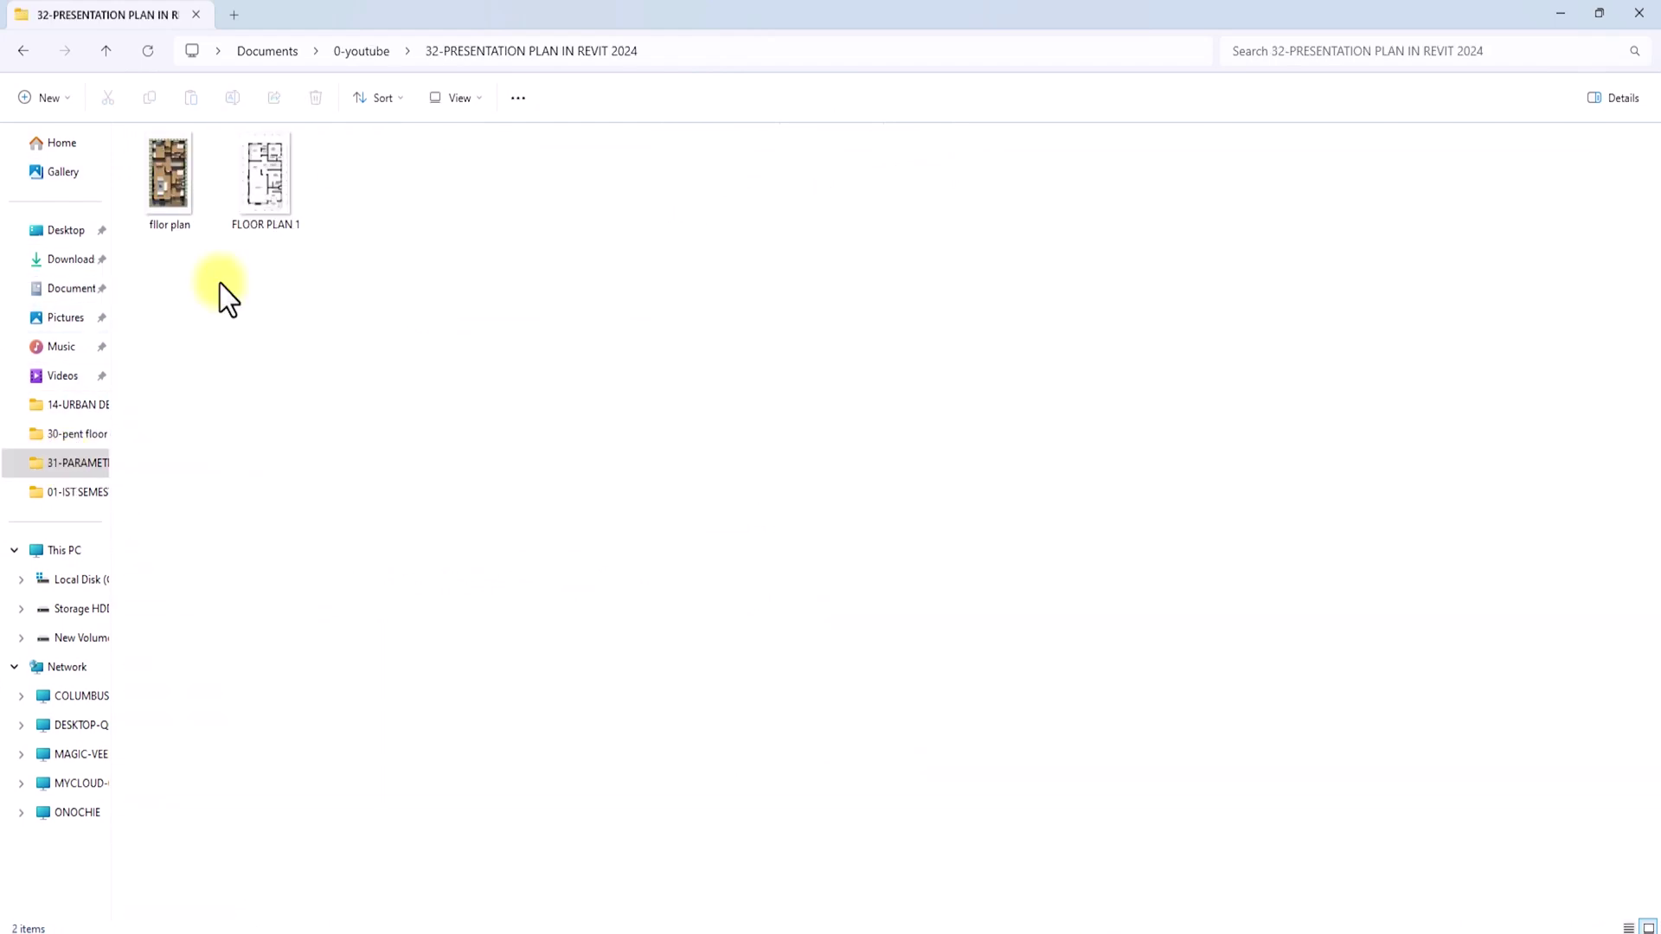
pyautogui.click(1557, 17)
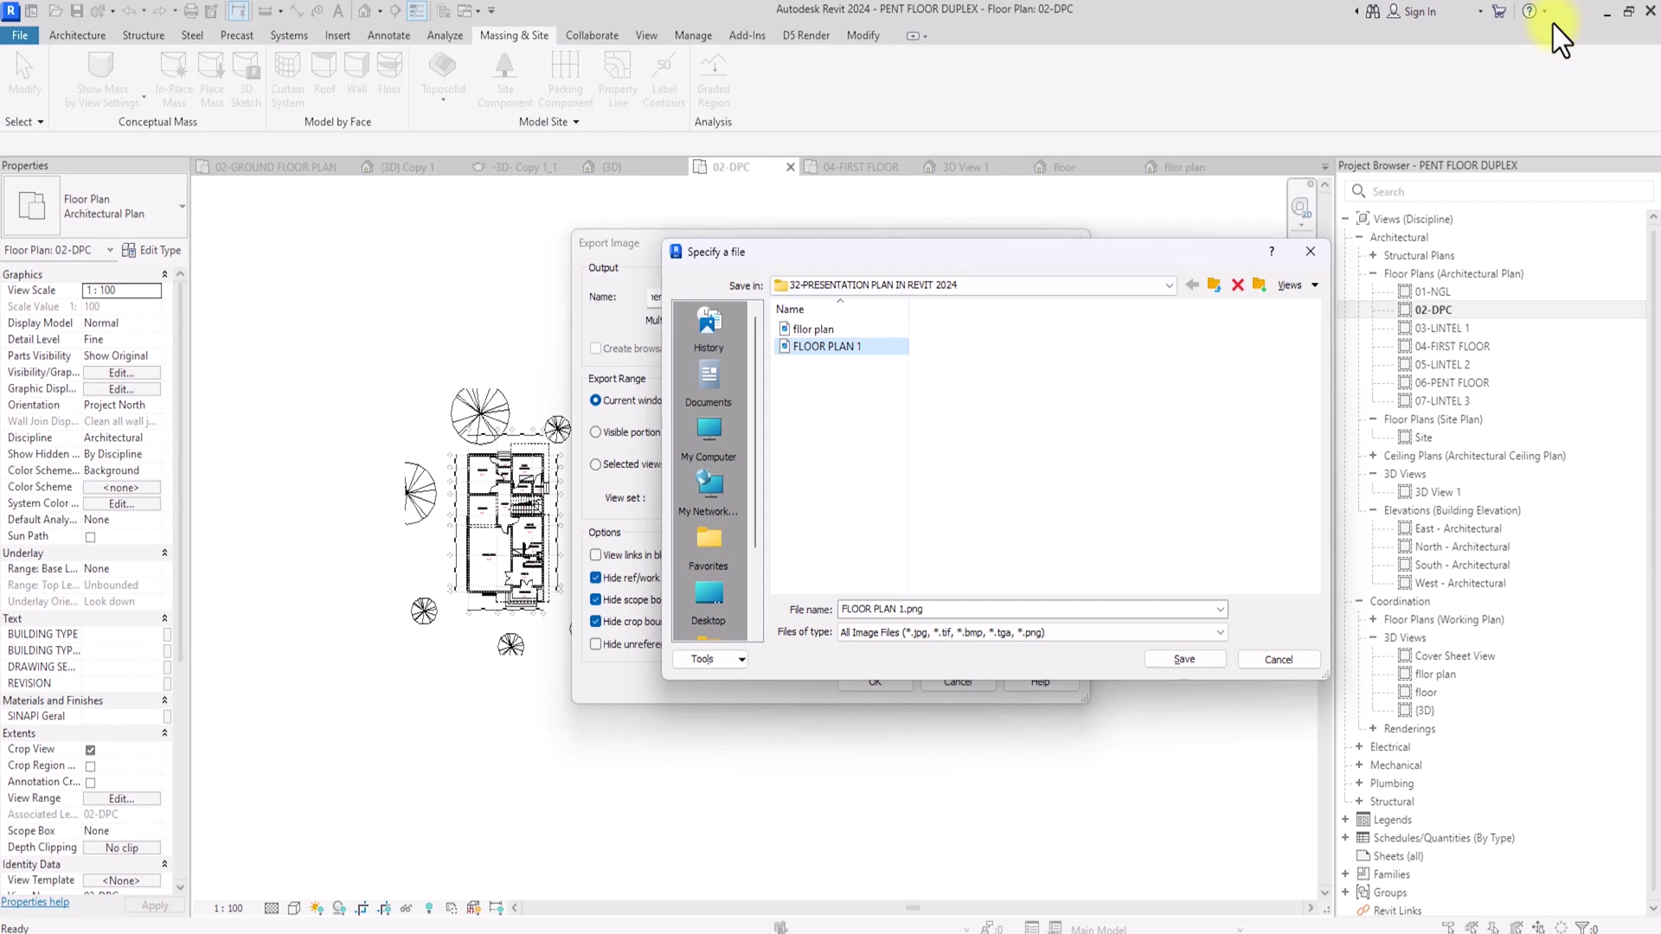
# - Export the plan as a PNG image, replacing the existing FLOOR PLAN 1.png
pyautogui.click(1185, 659)
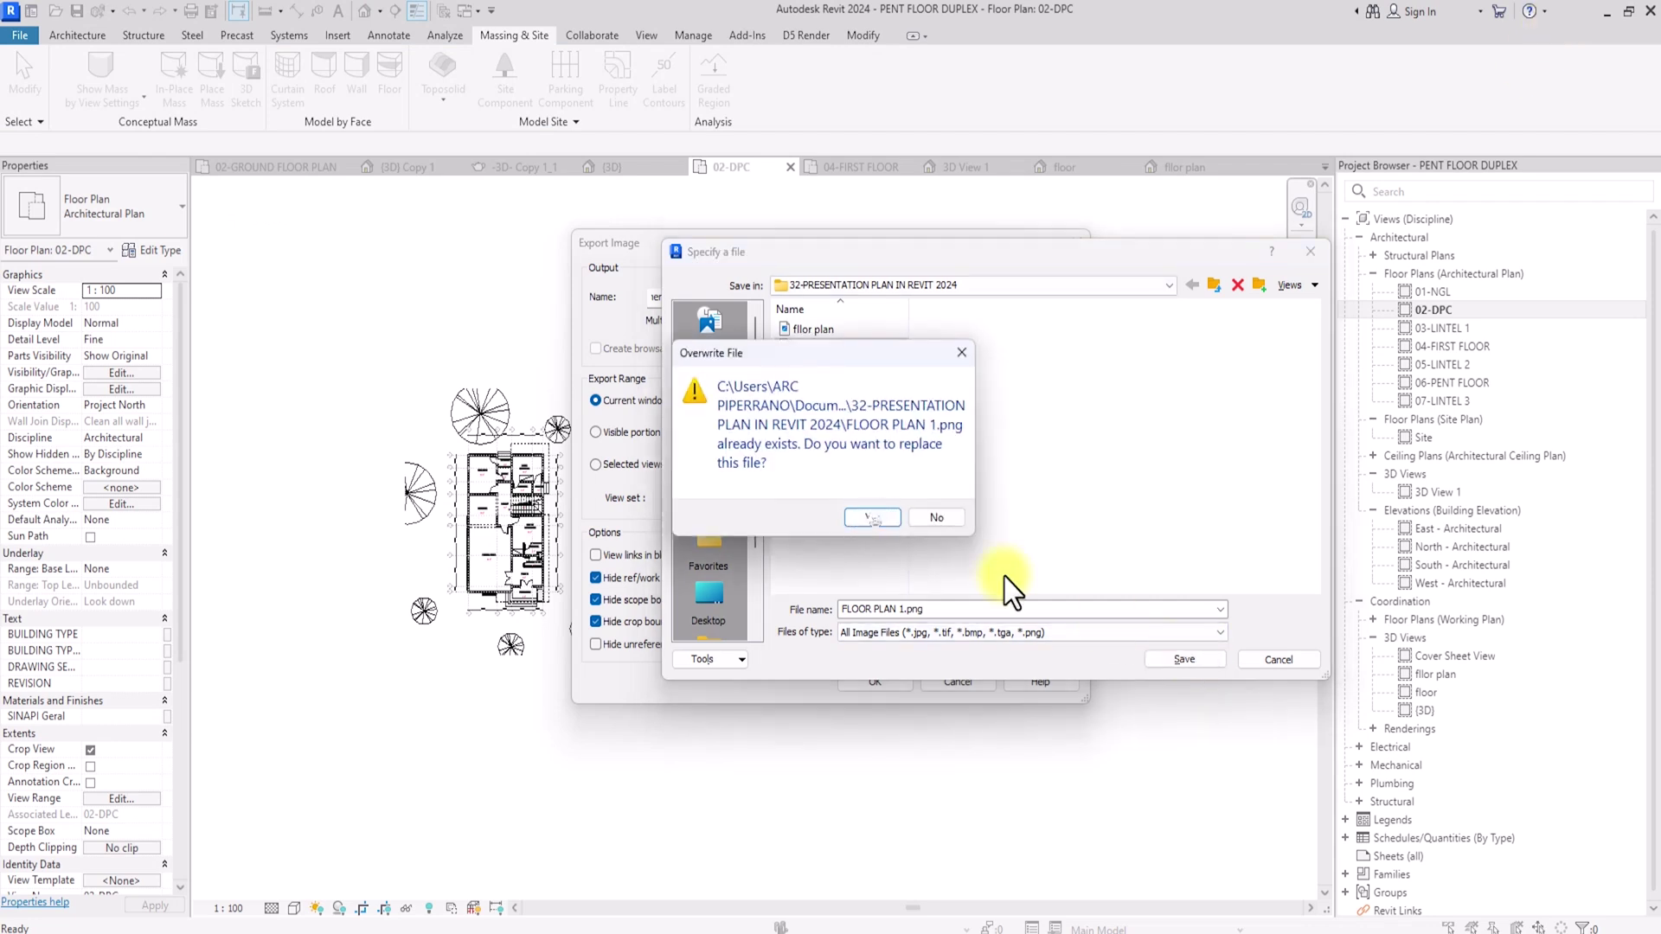
pyautogui.click(872, 518)
pyautogui.click(874, 681)
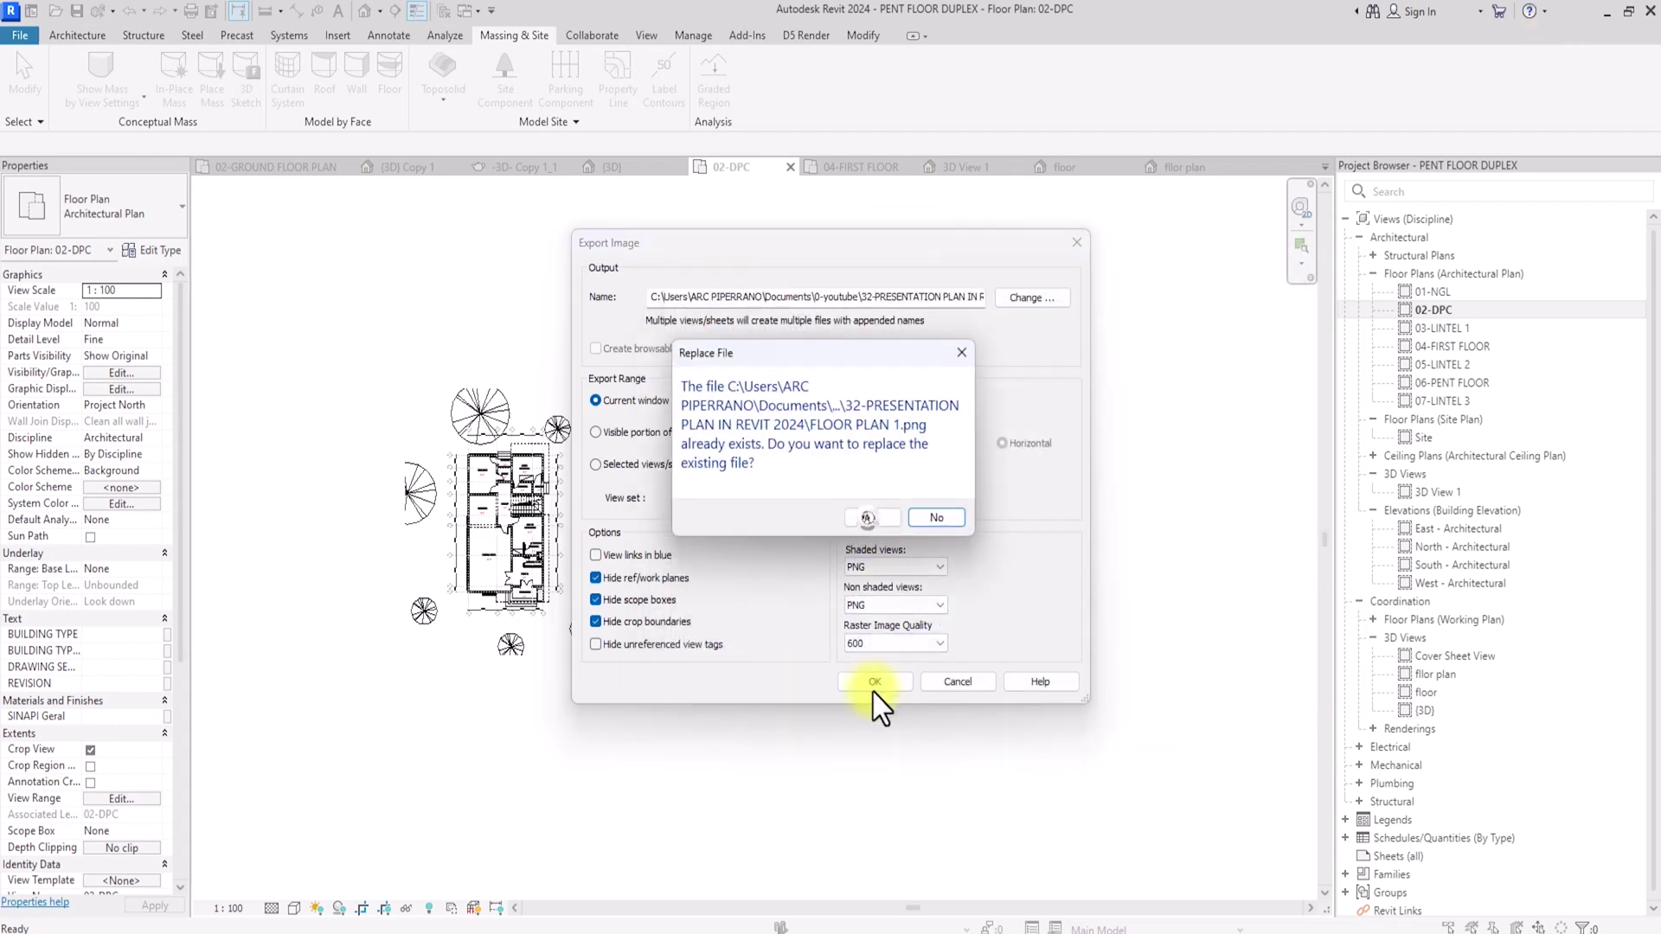
pyautogui.click(868, 519)
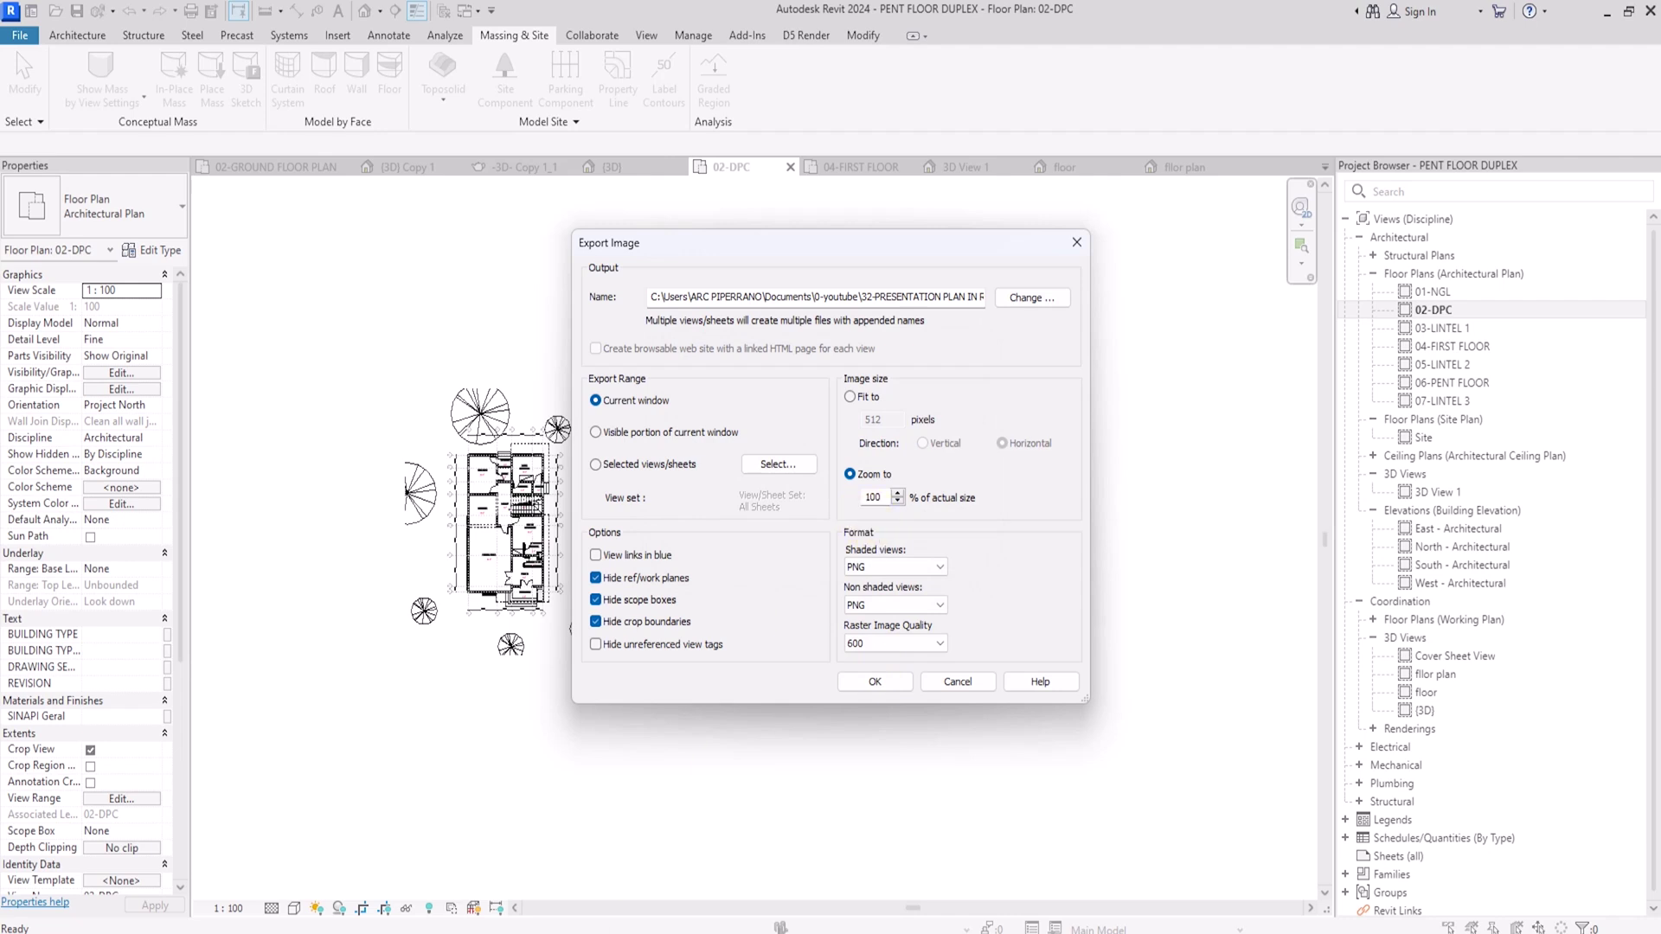
# - Launch Adobe Photoshop from the system search
pyautogui.press('super')
pyautogui.write('pho')
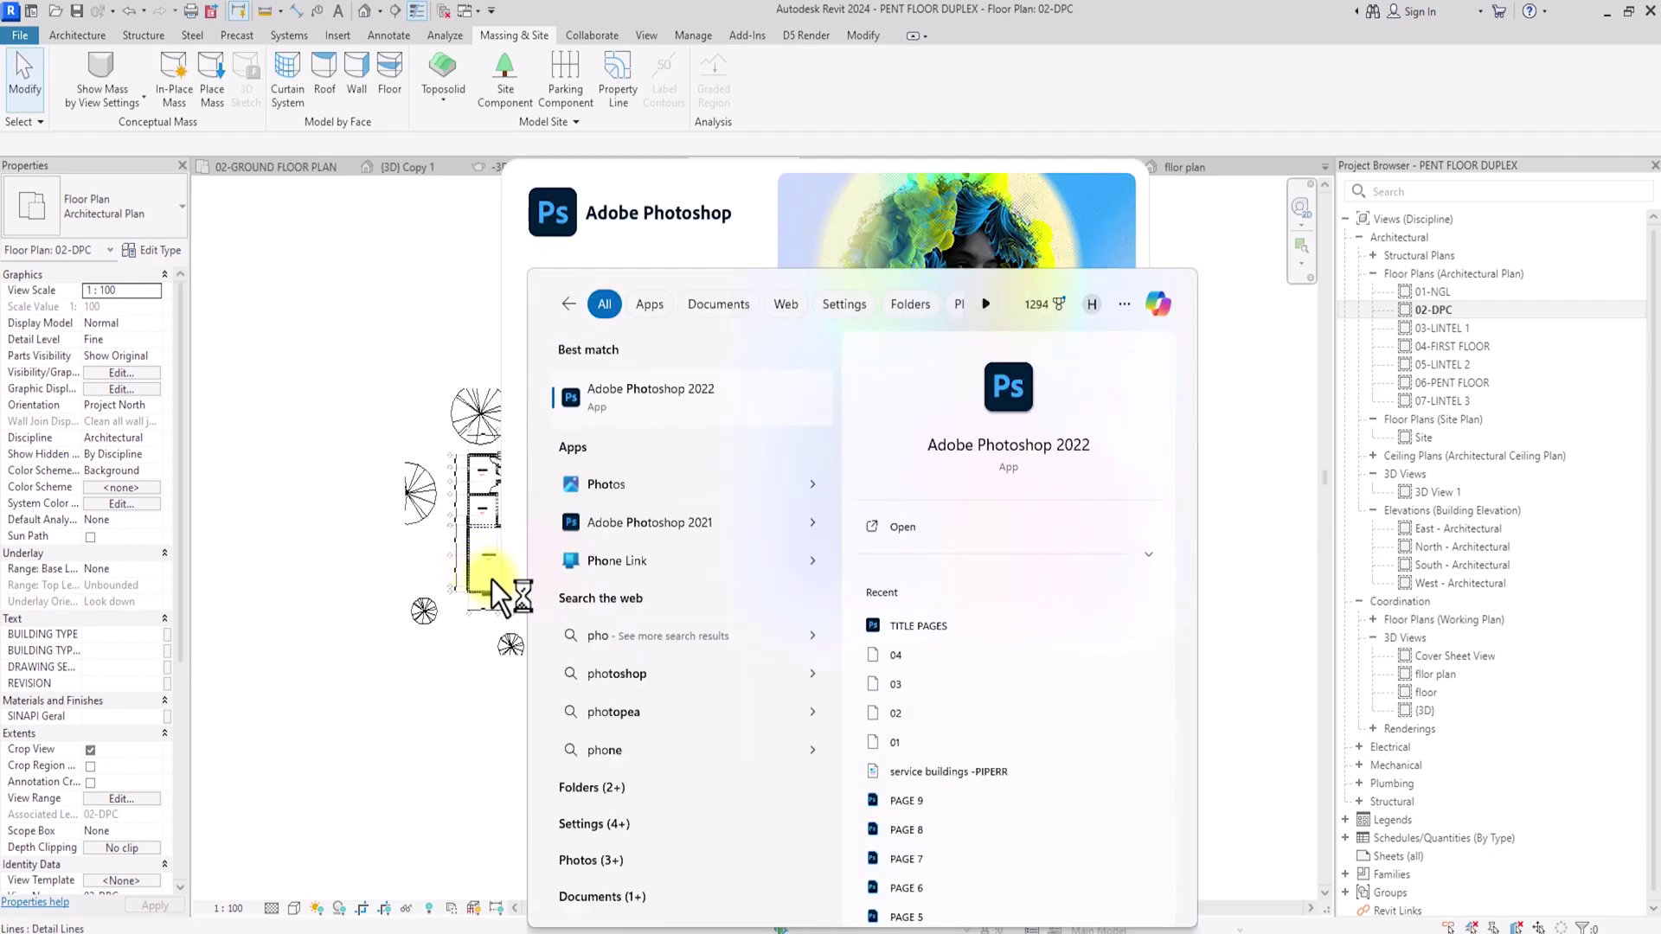
pyautogui.click(544, 522)
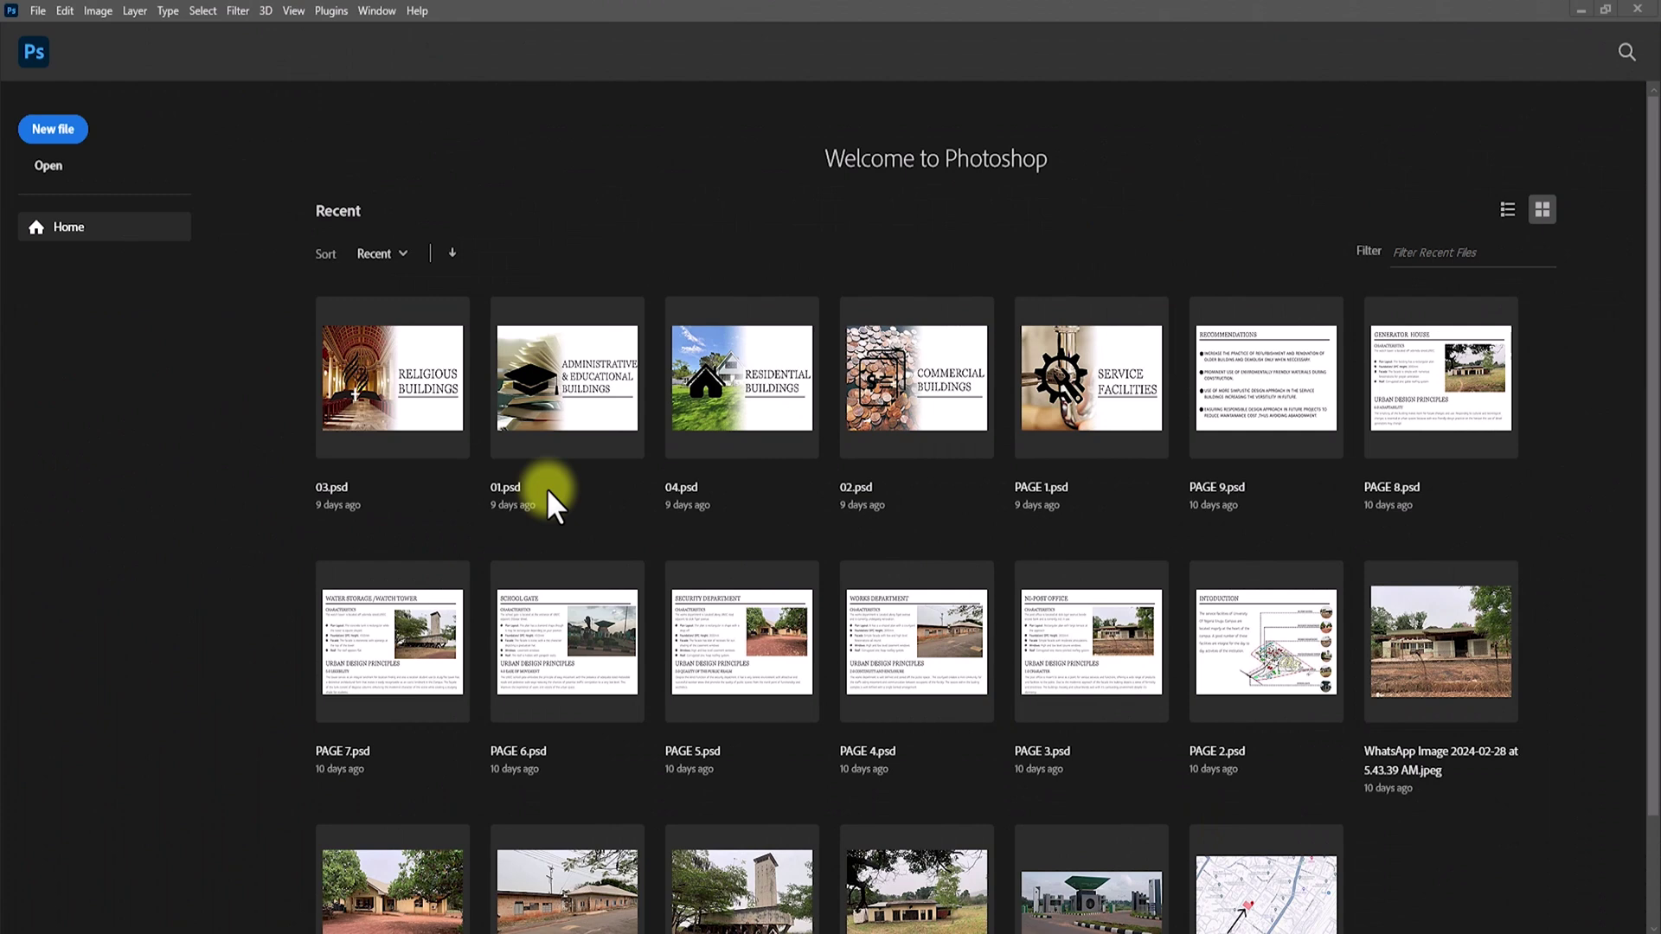
# - Create a new white RGB document 297 mm wide and 420 mm high at 300 pixels per inch
pyautogui.click(54, 137)
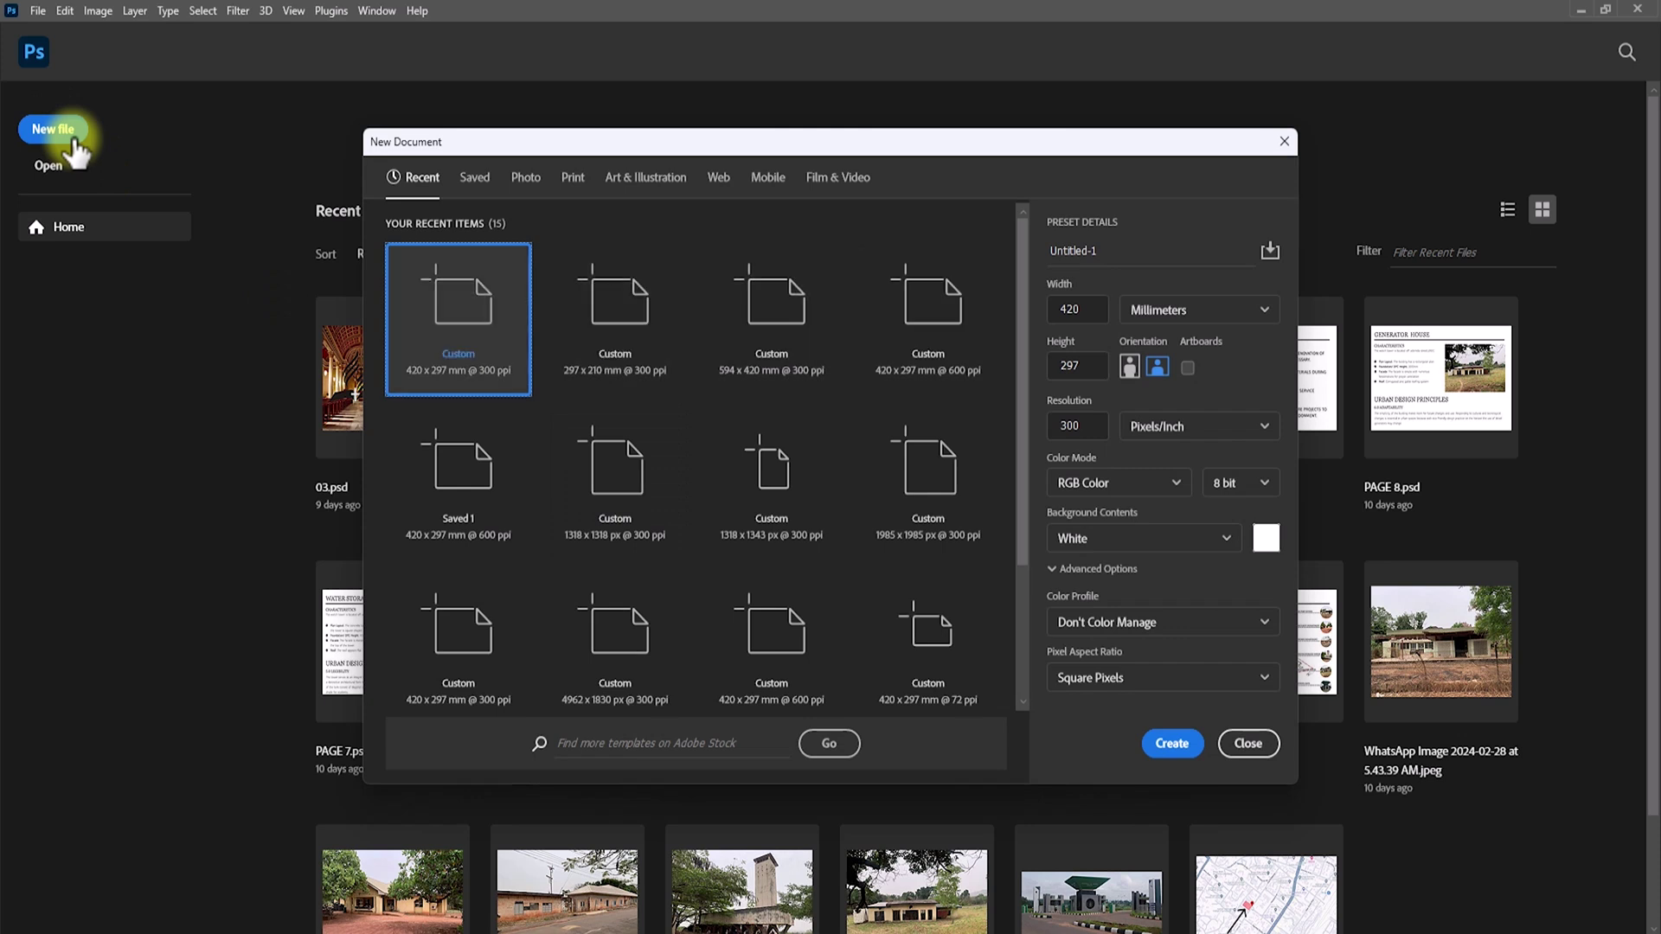
pyautogui.click(454, 307)
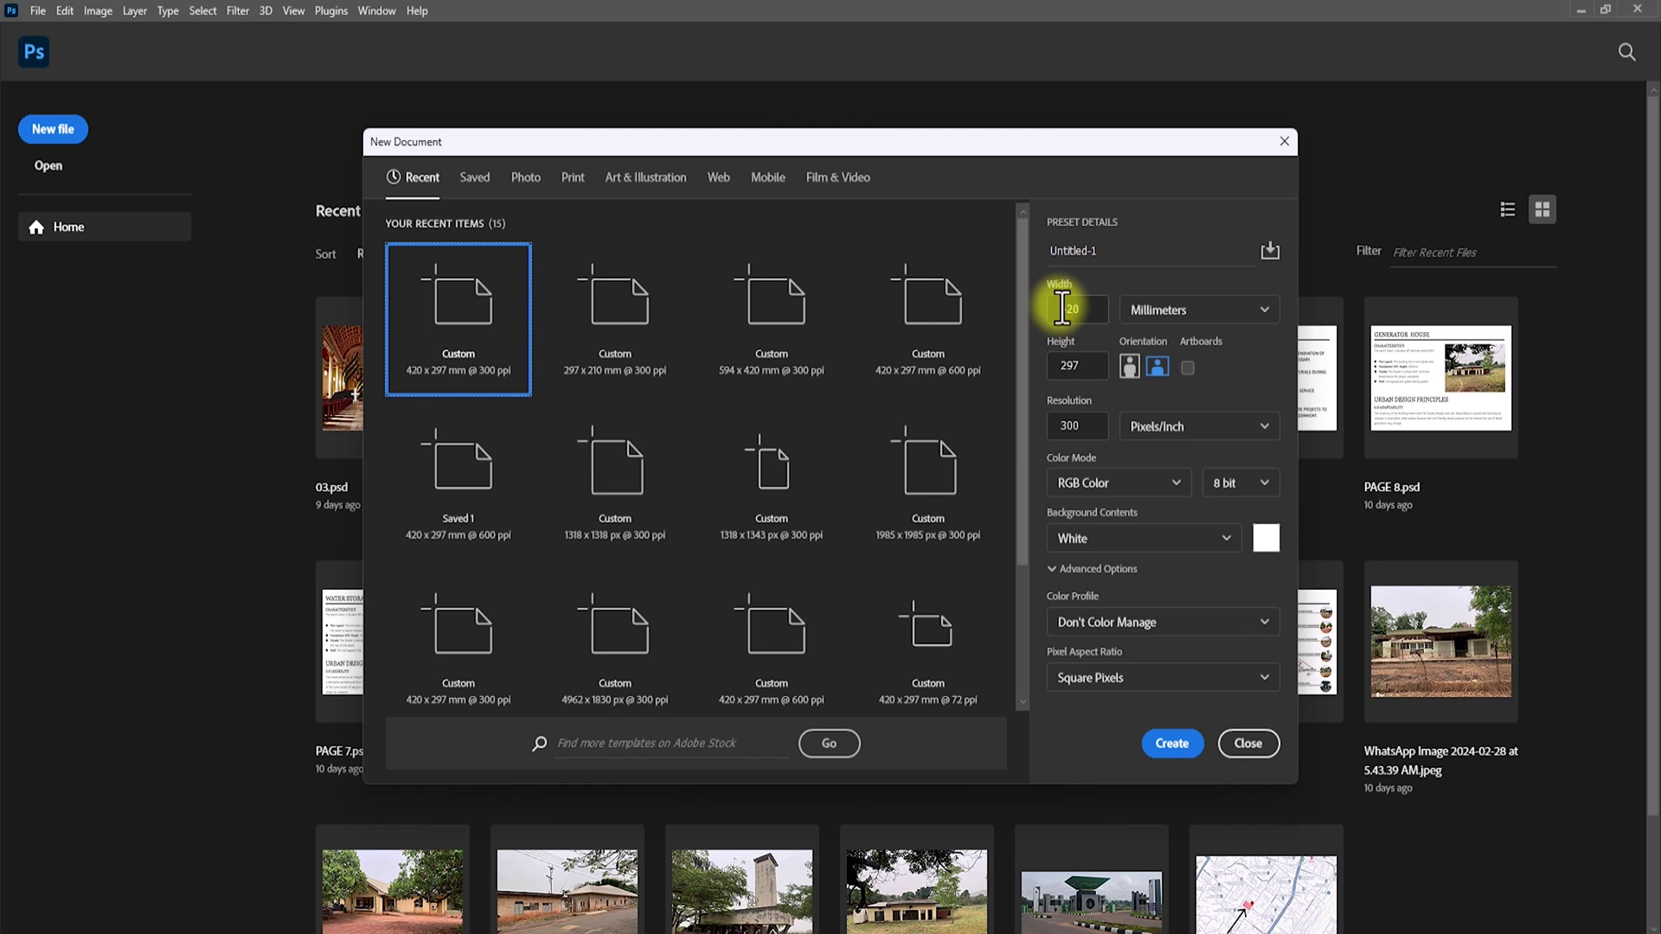
pyautogui.click(1081, 367)
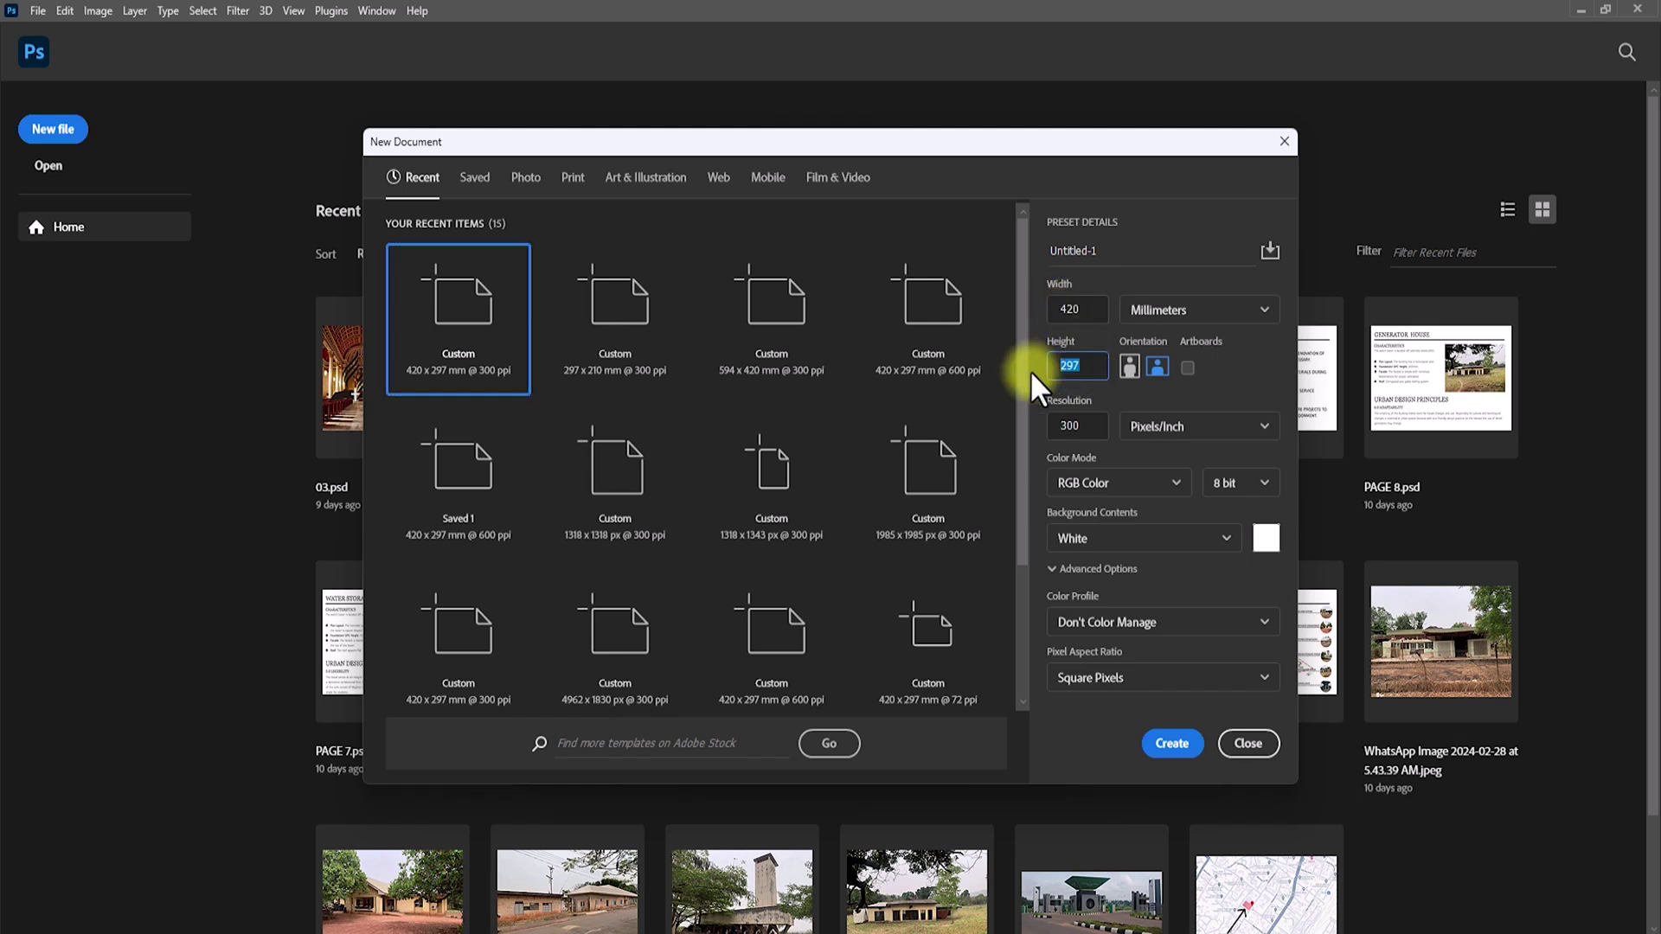
pyautogui.click(1043, 311)
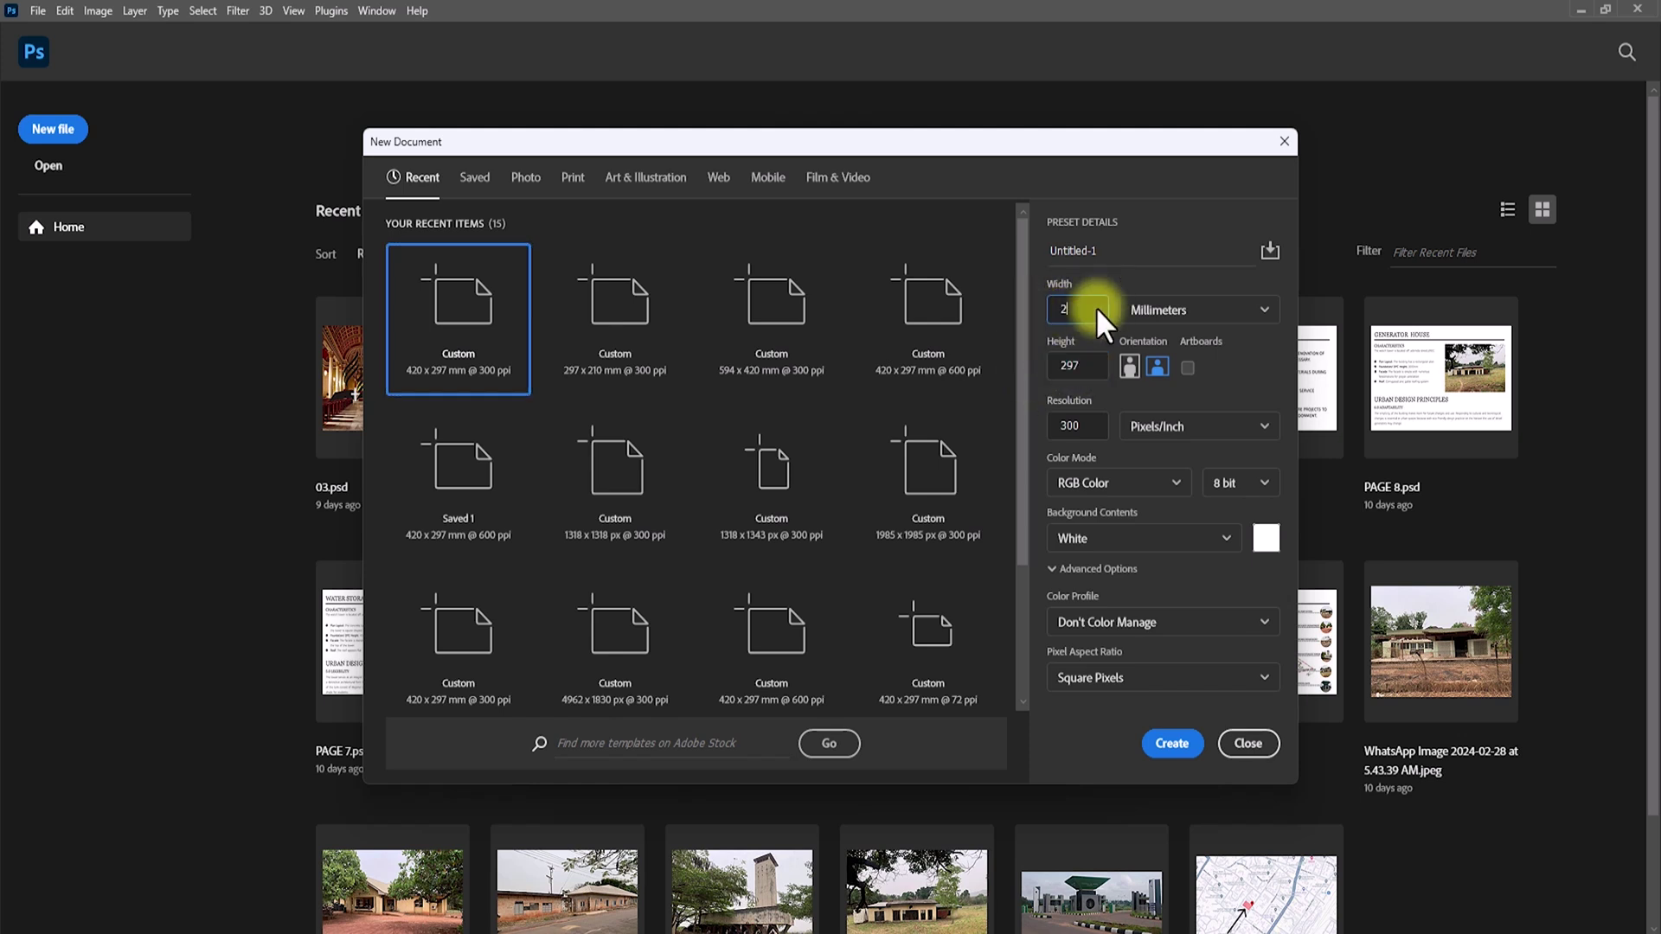
pyautogui.write('297')
pyautogui.press('Tab')
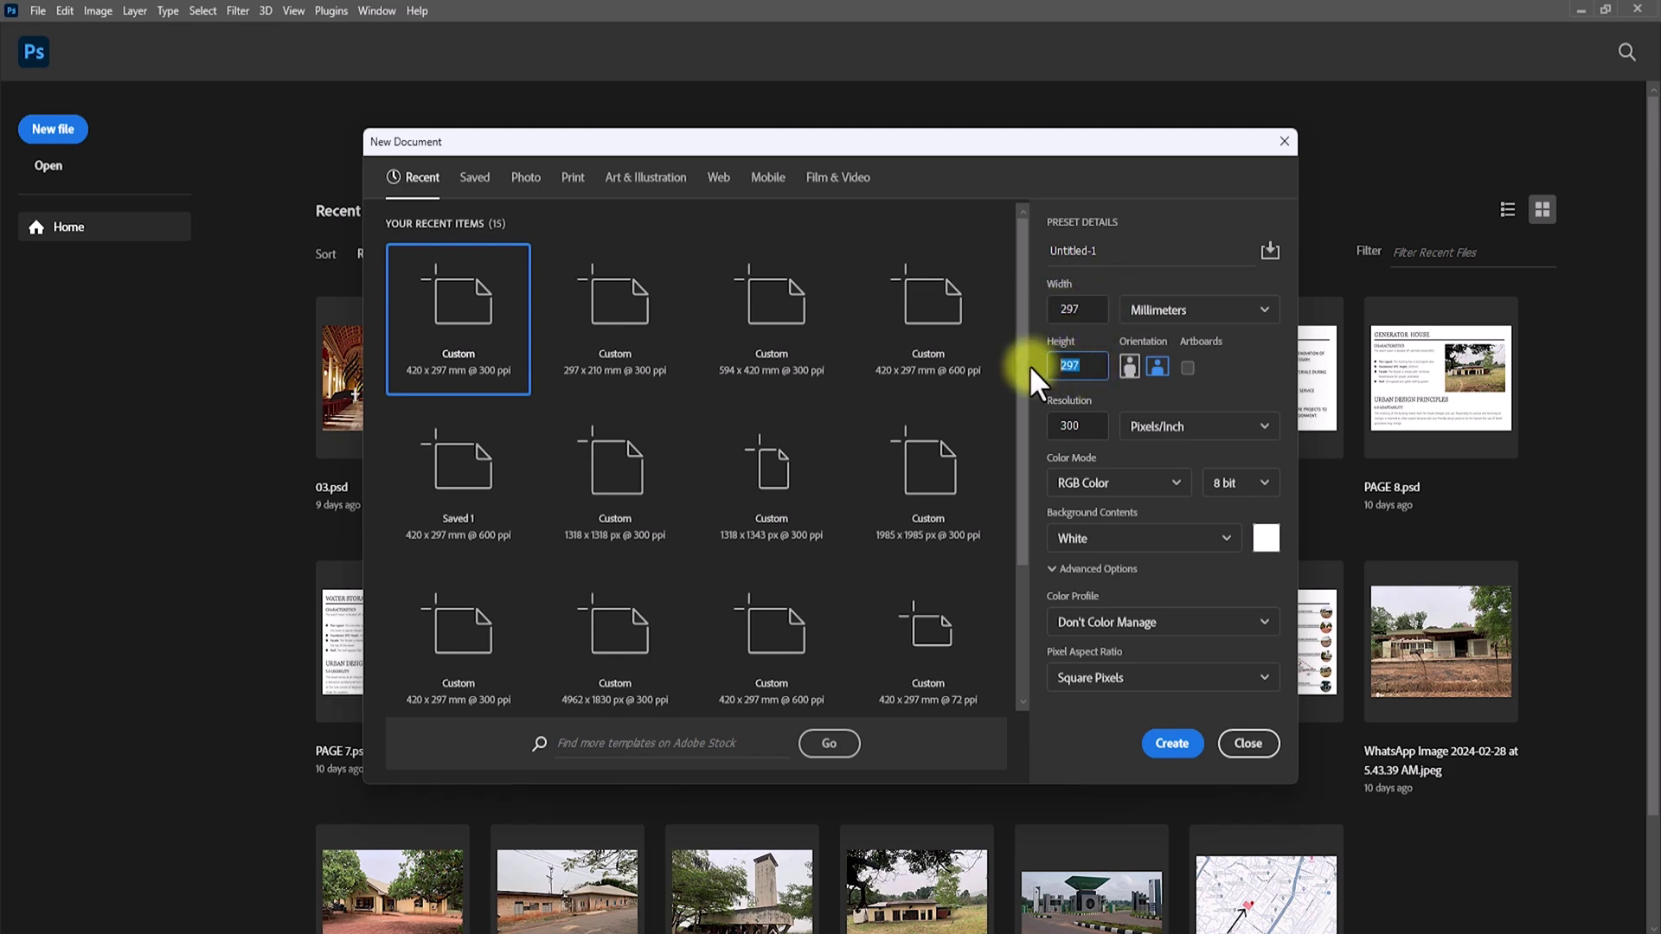
pyautogui.write('420')
pyautogui.click(1172, 743)
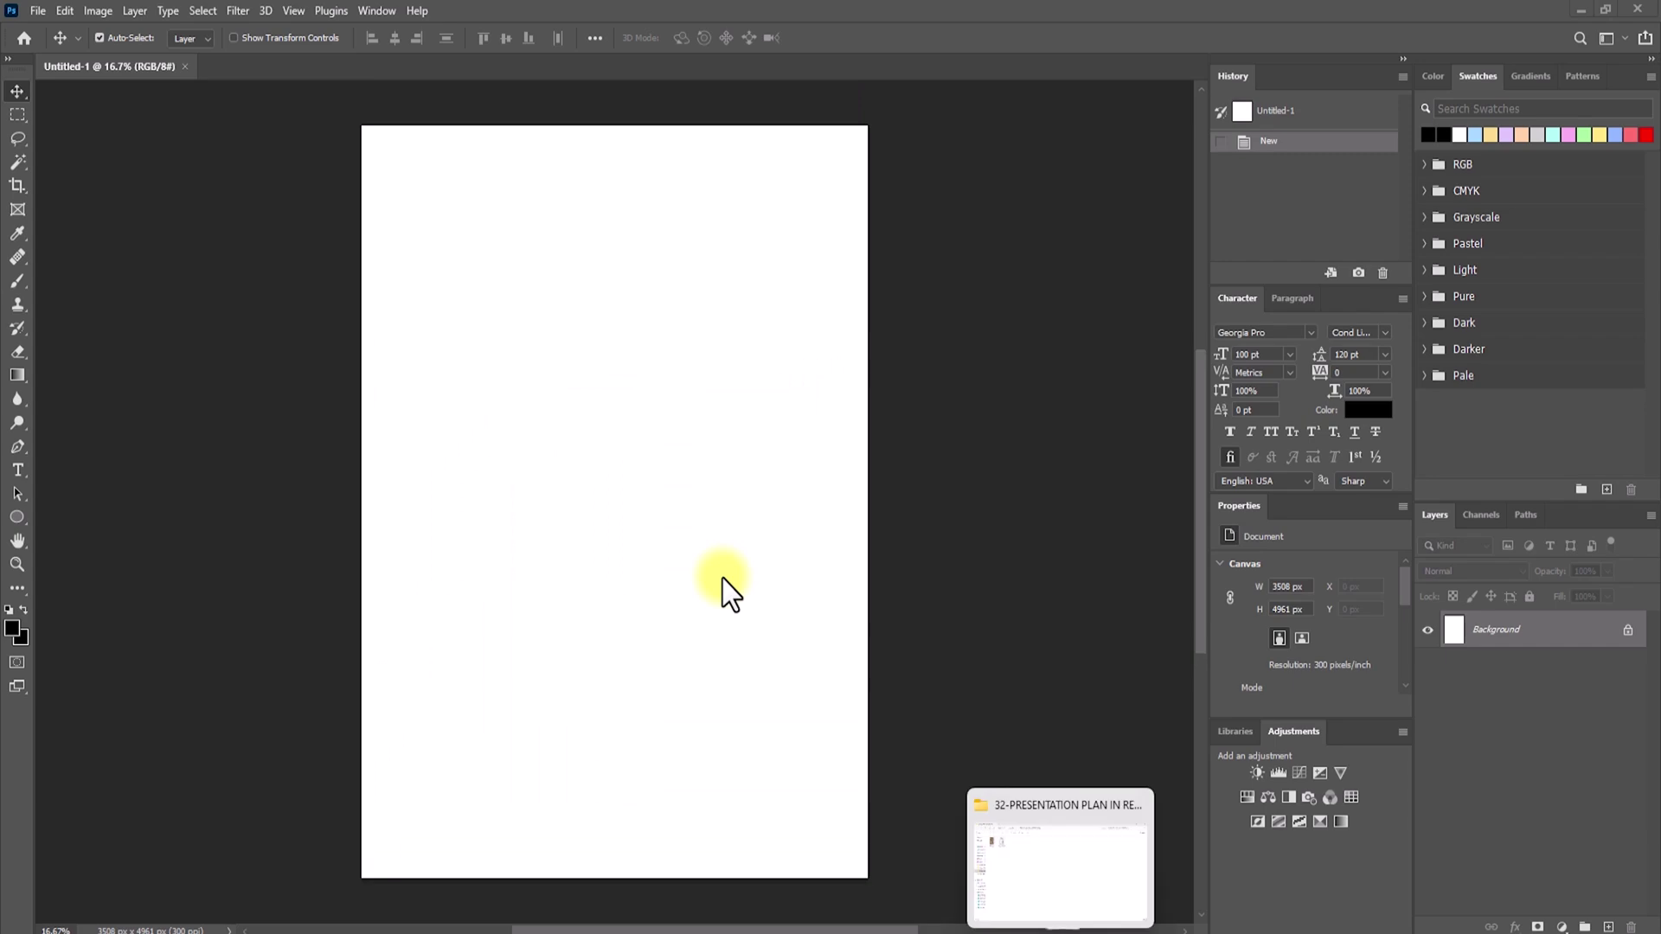
# - Place the fllor plan image from the 32-PRESENTATION PLAN IN REVIT 2024 folder into the Photoshop document at its fitted size
pyautogui.hotkey('alt', 'Tab')
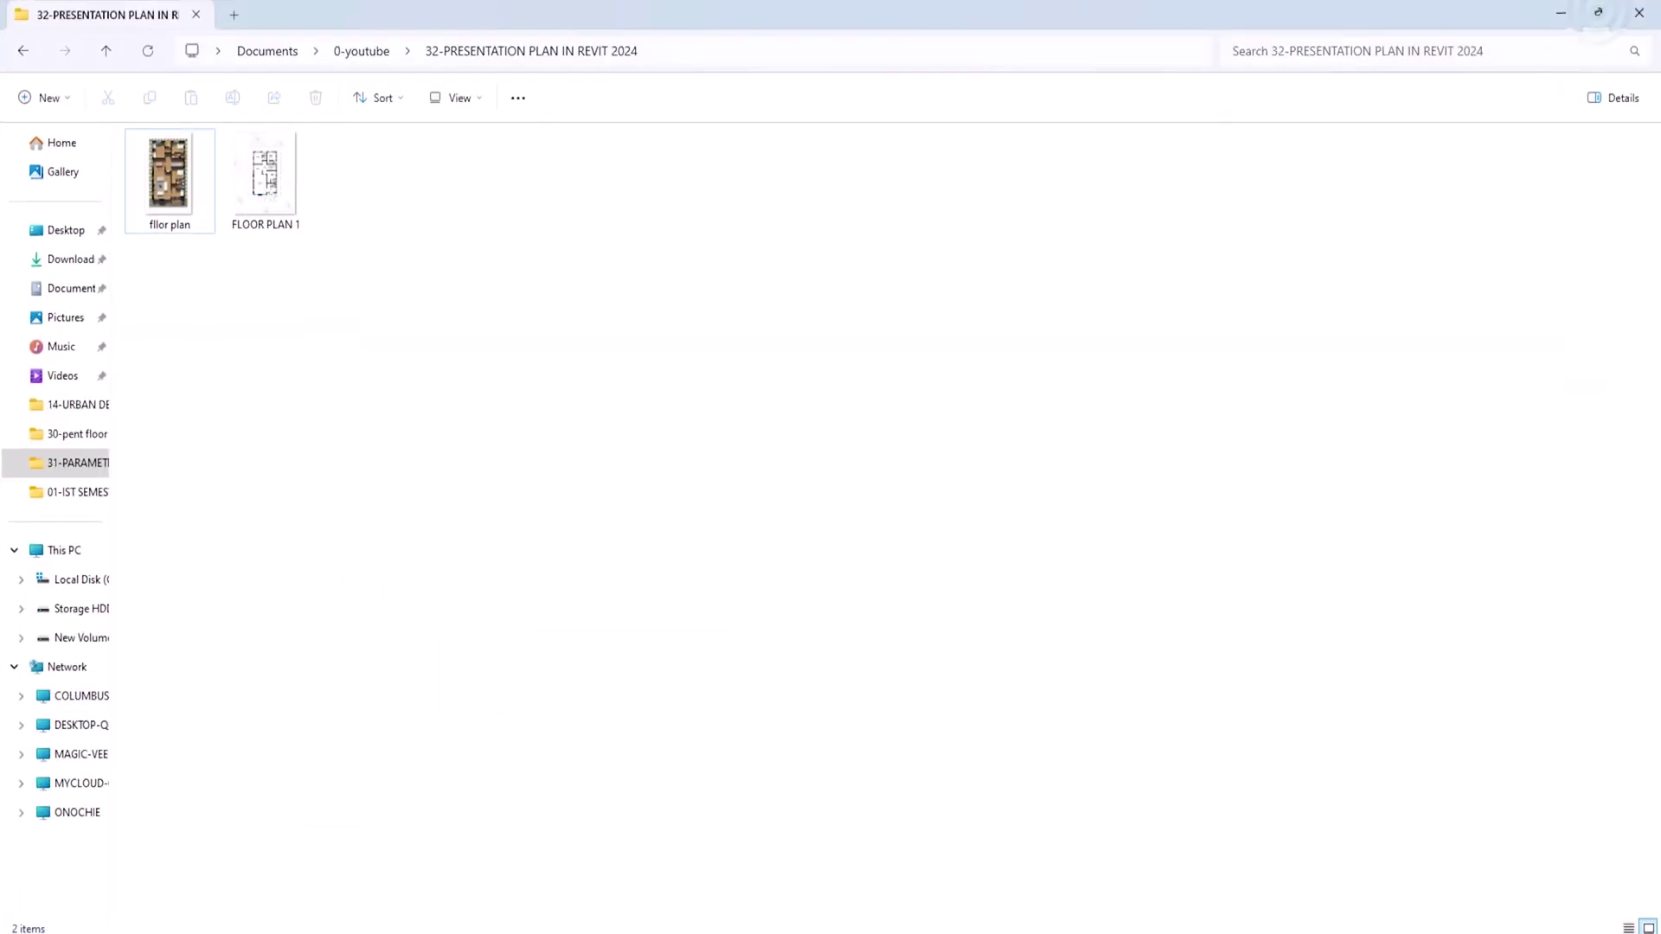
pyautogui.click(1598, 12)
pyautogui.moveTo(754, 56); pyautogui.dragTo(1405, 55)
pyautogui.moveTo(1112, 212); pyautogui.dragTo(718, 378)
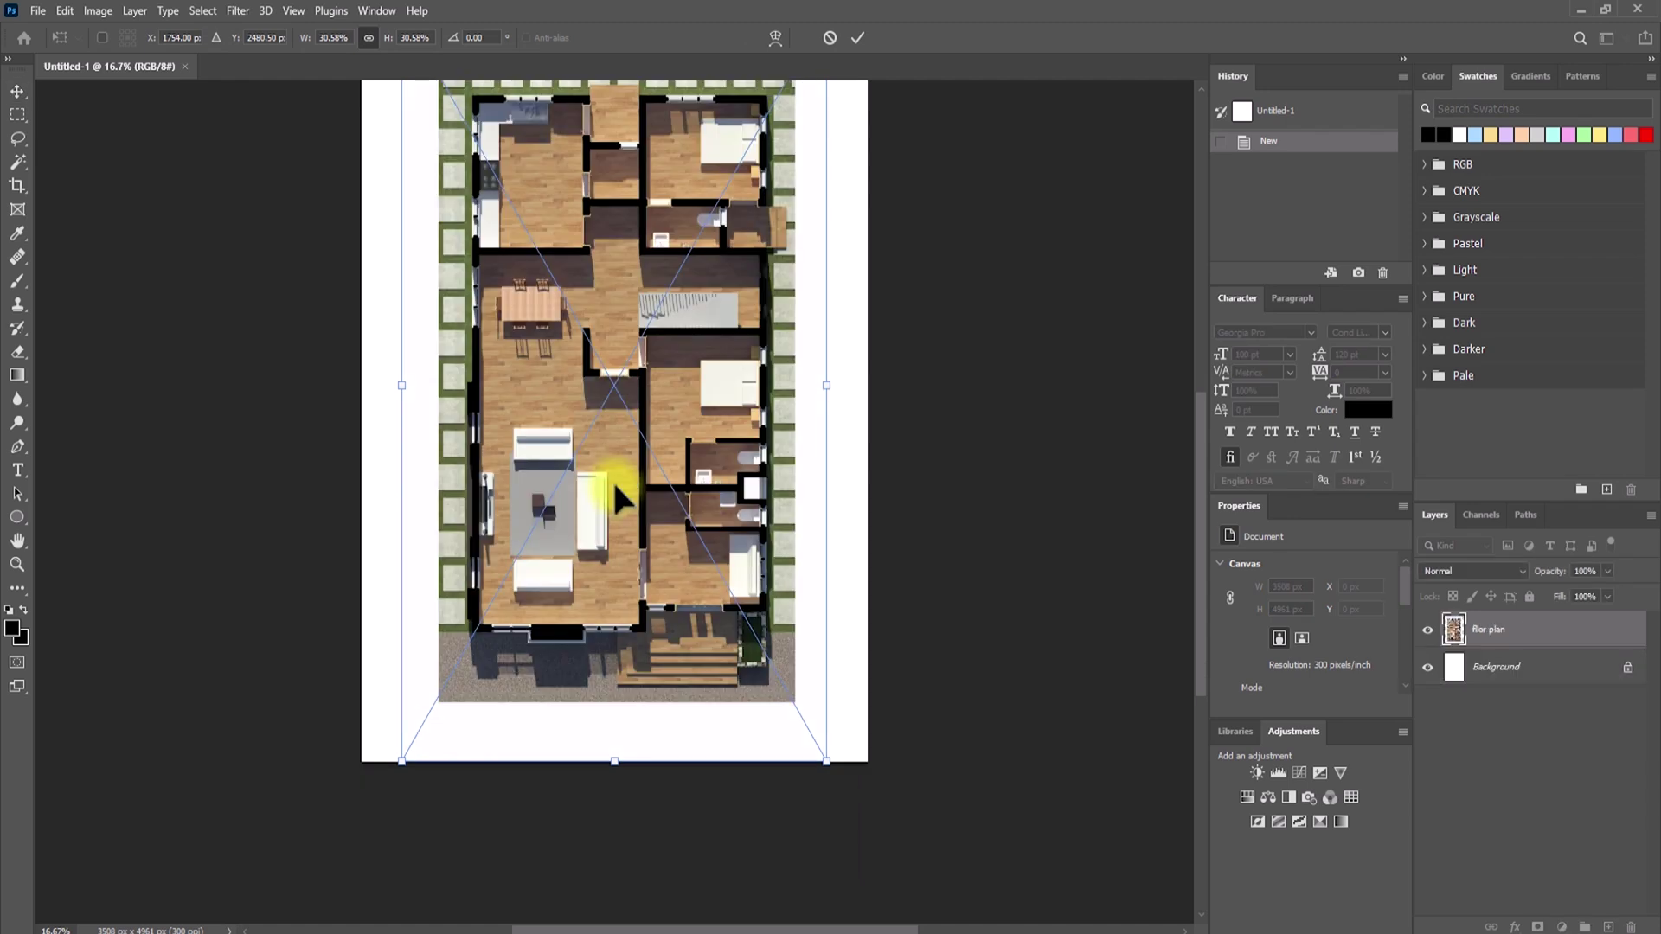
pyautogui.scroll(-1, 616, 498)
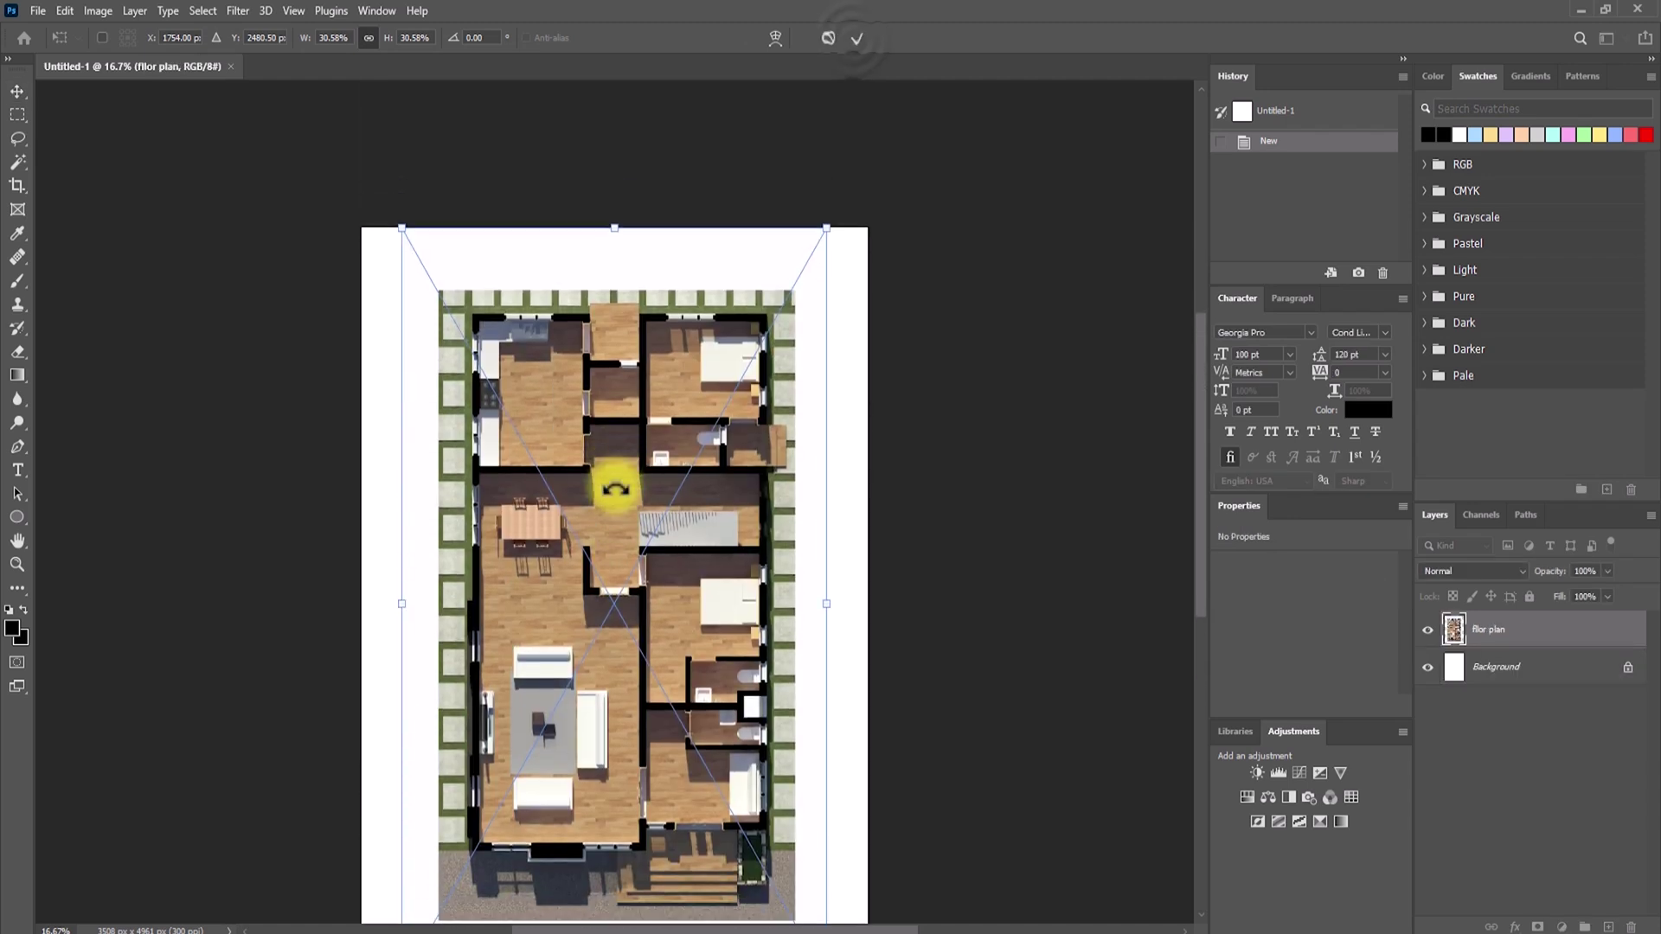
pyautogui.click(853, 38)
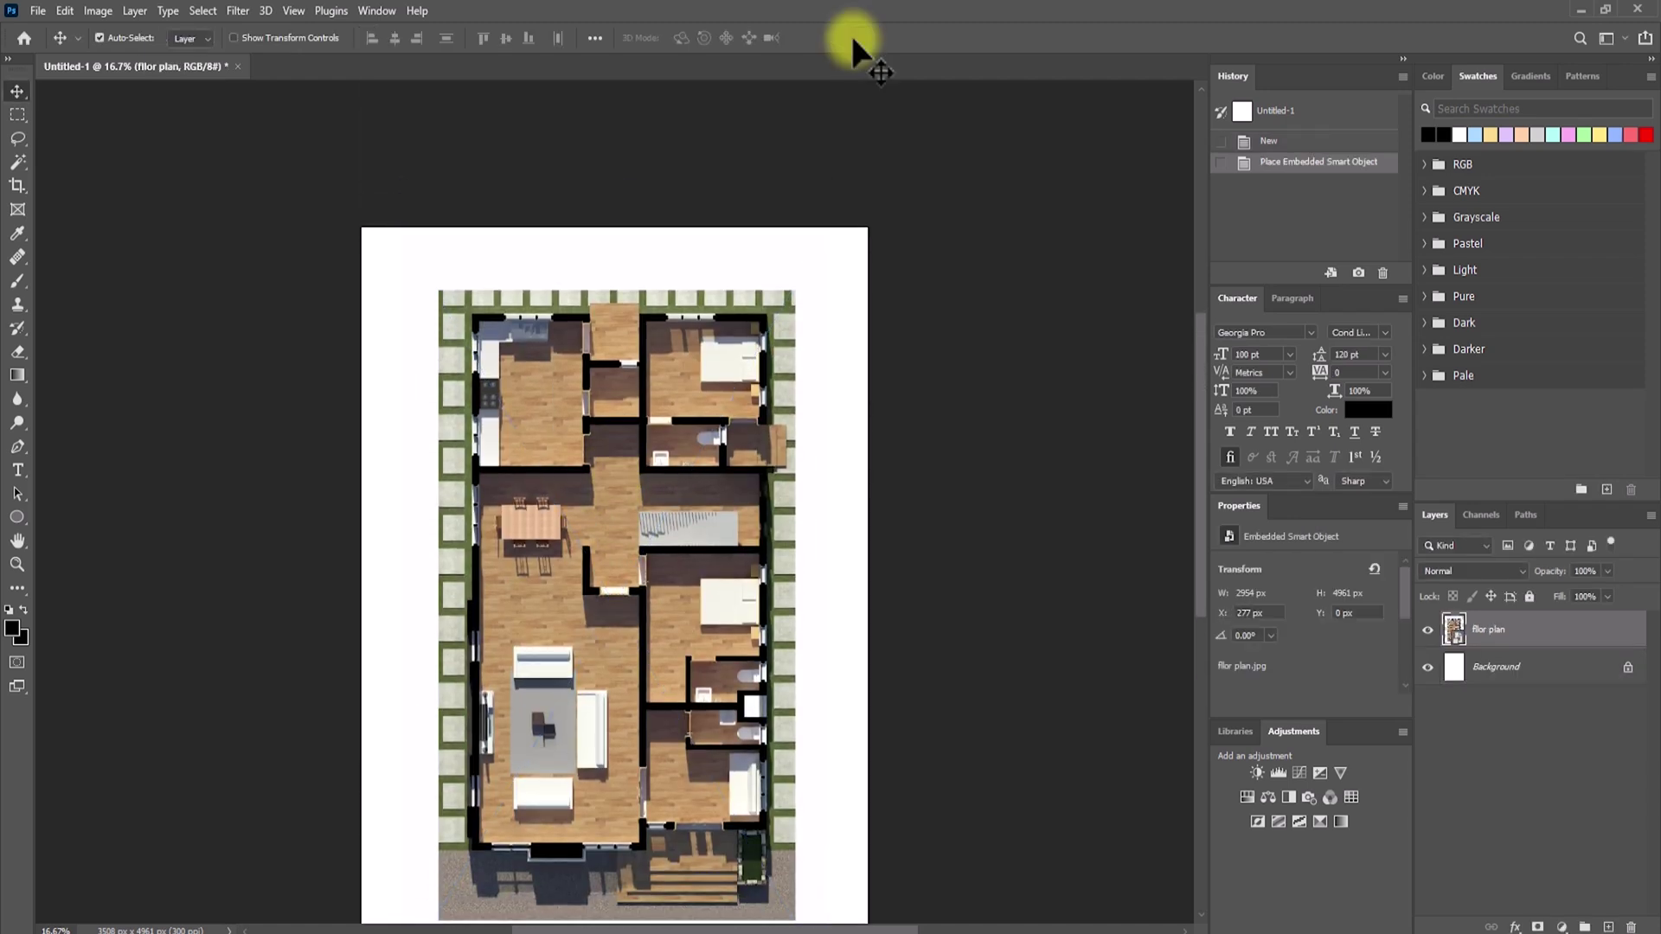
# - Place the FLOOR PLAN 1 image above the rendering and scale it proportionally to 141.32% to fill the canvas height
pyautogui.scroll(-2, 851, 35)
pyautogui.hotkey('alt', 'Tab')
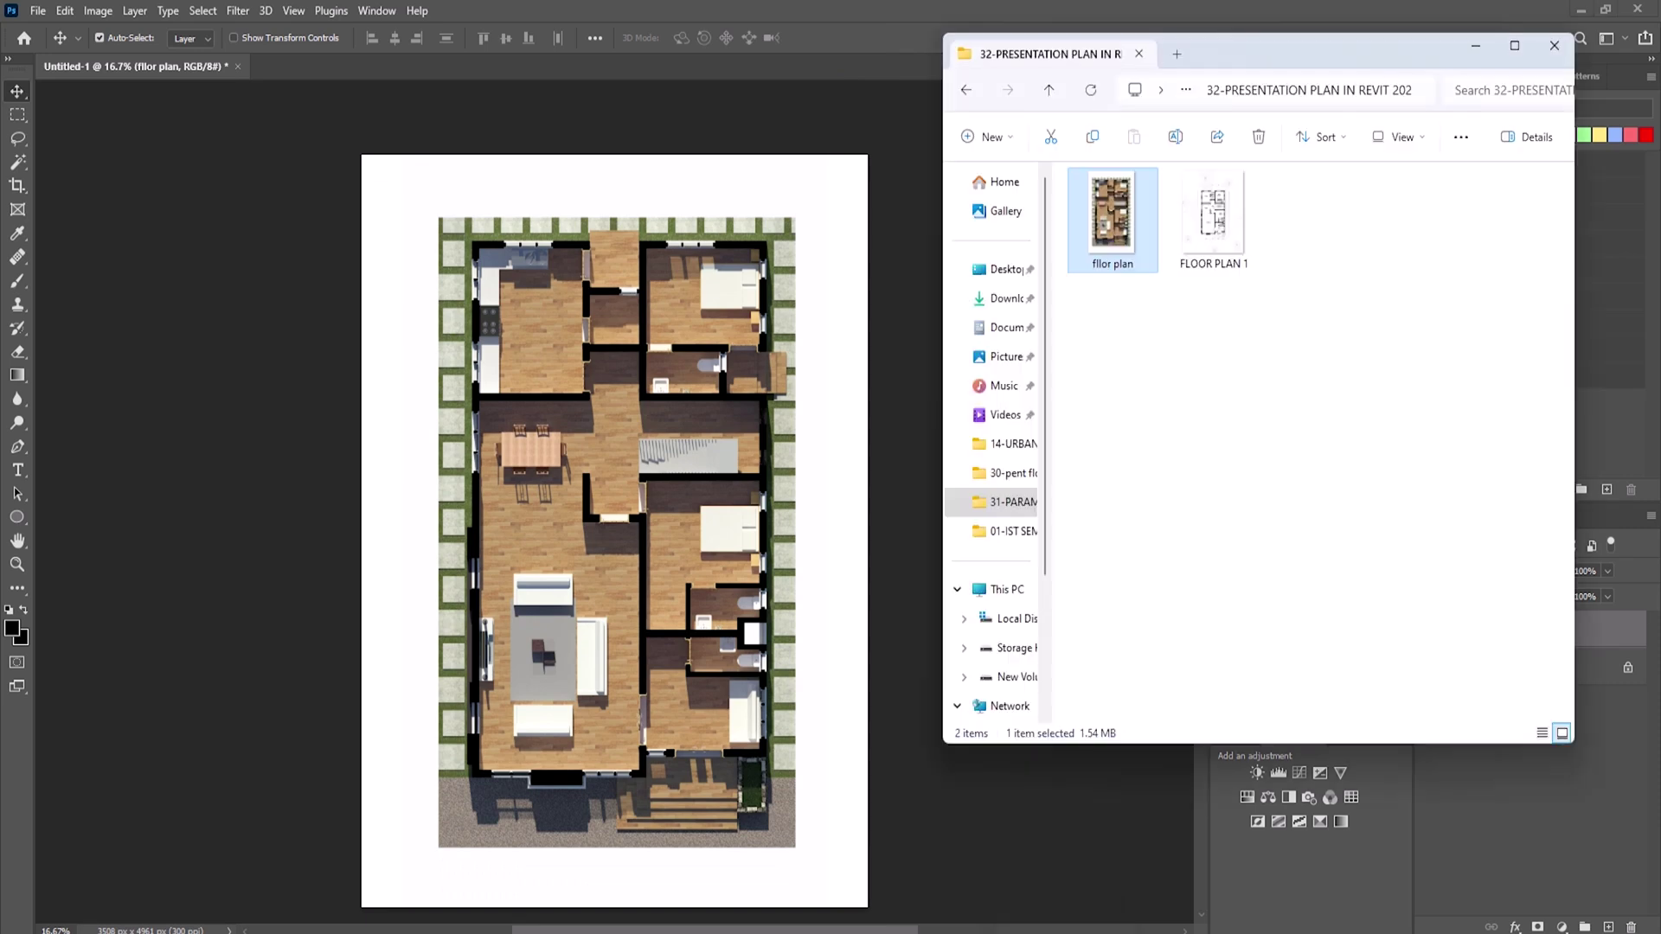
pyautogui.moveTo(1214, 223); pyautogui.dragTo(568, 489)
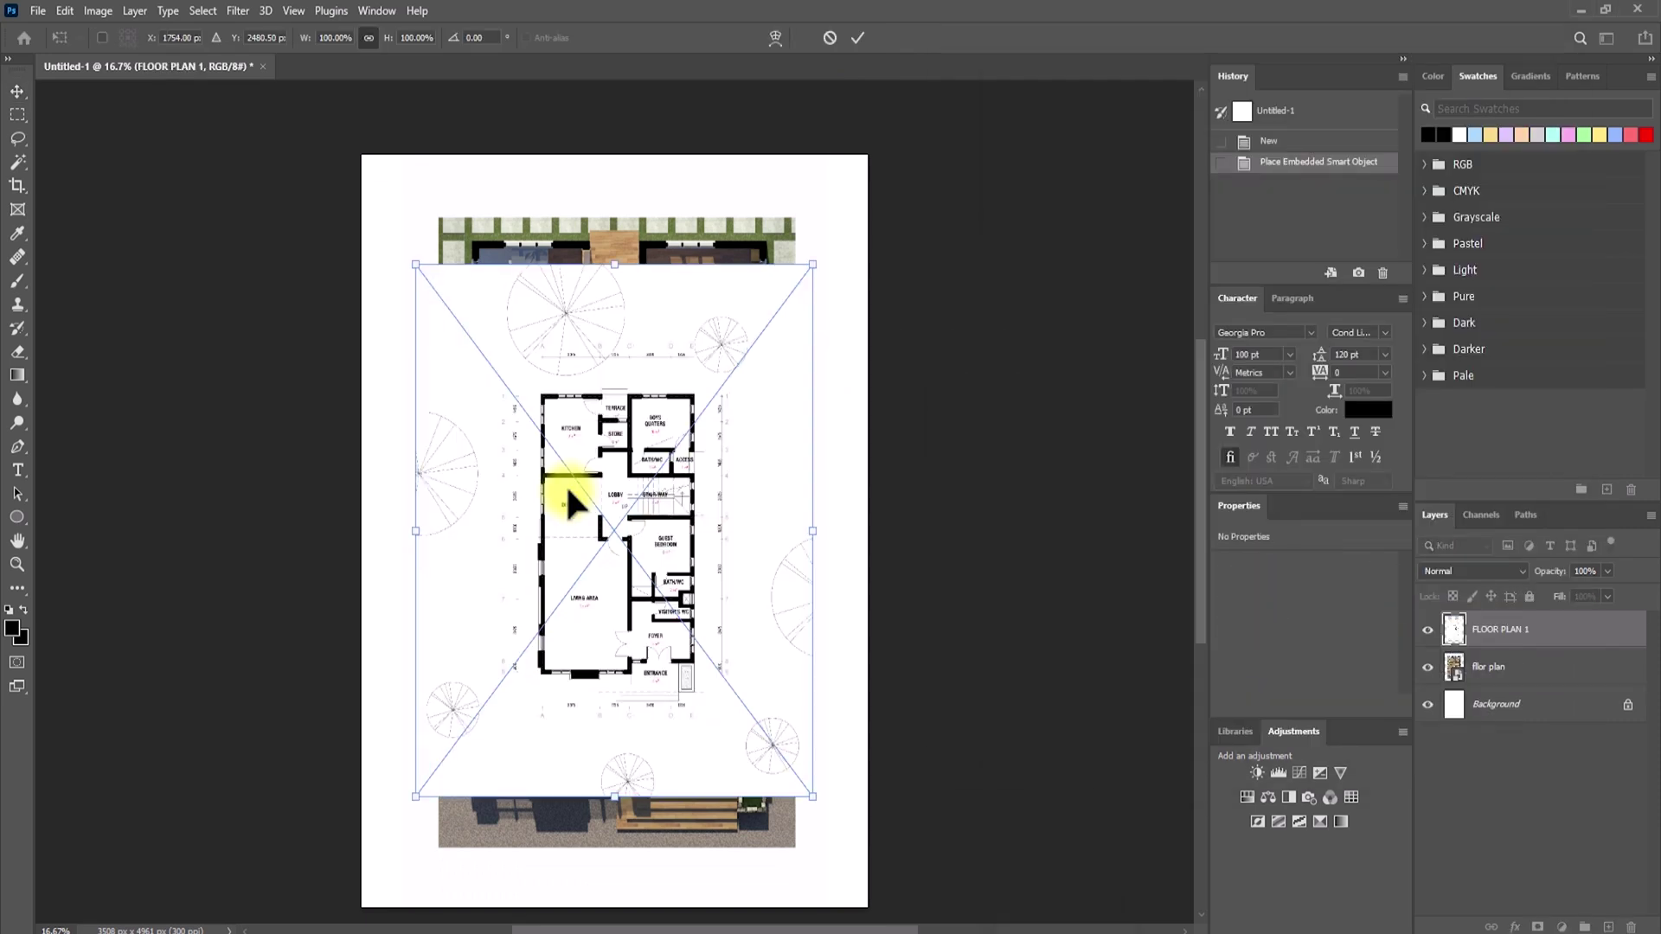
pyautogui.moveTo(614, 264); pyautogui.dragTo(621, 159)
pyautogui.moveTo(615, 796); pyautogui.dragTo(625, 905)
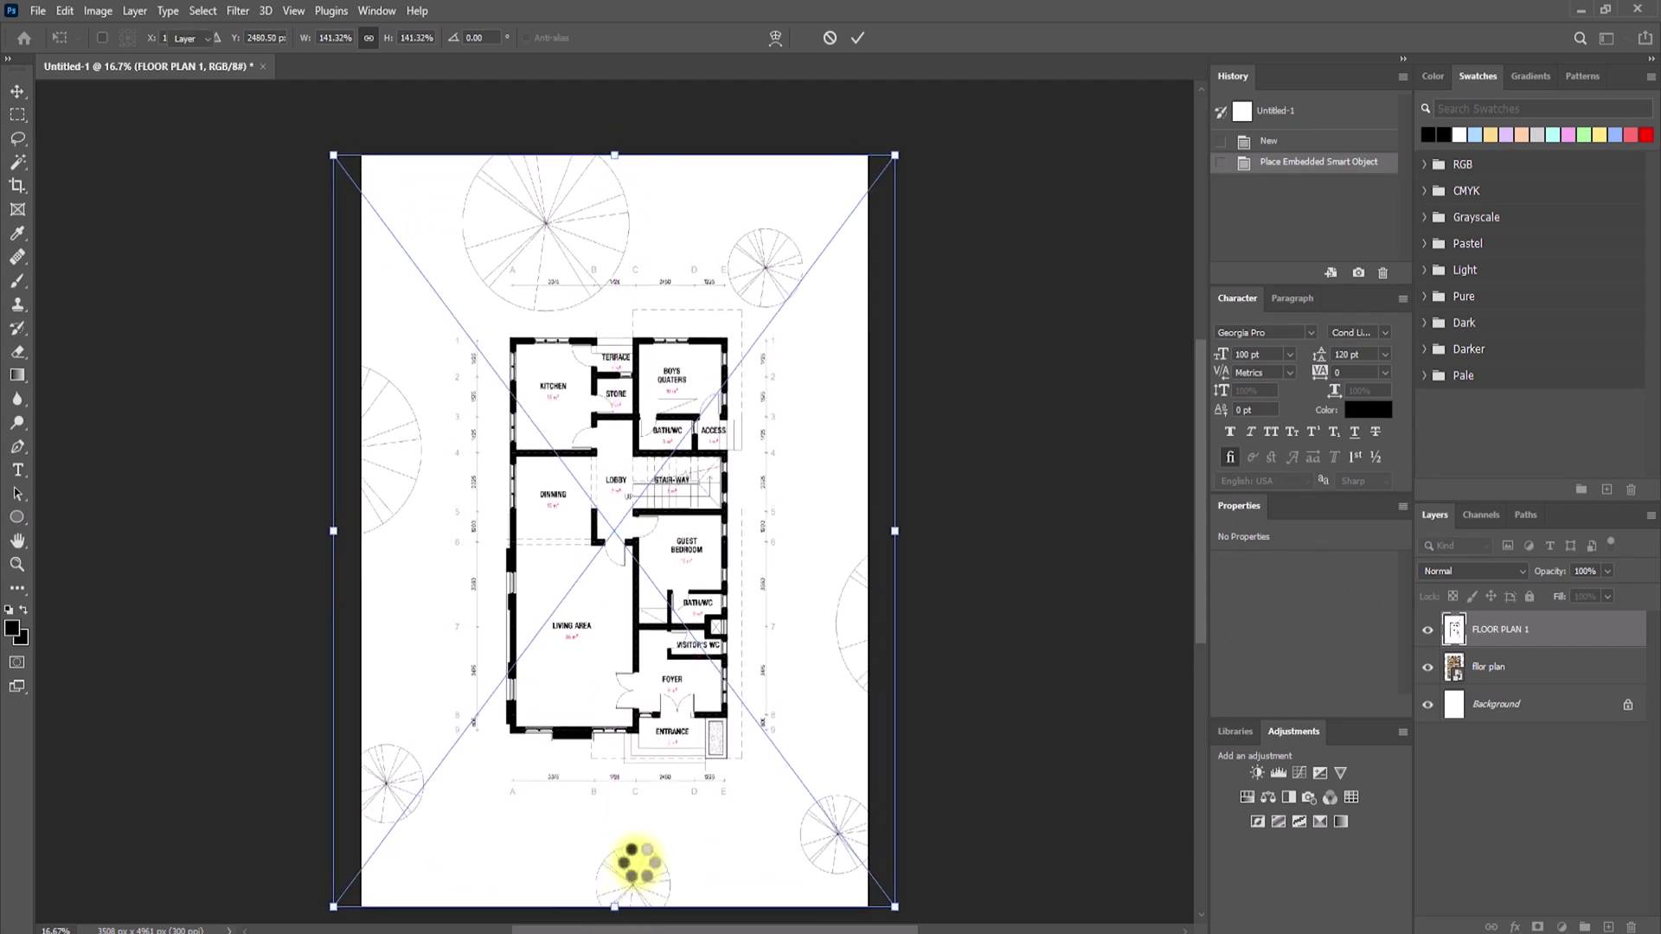
pyautogui.press('Return')
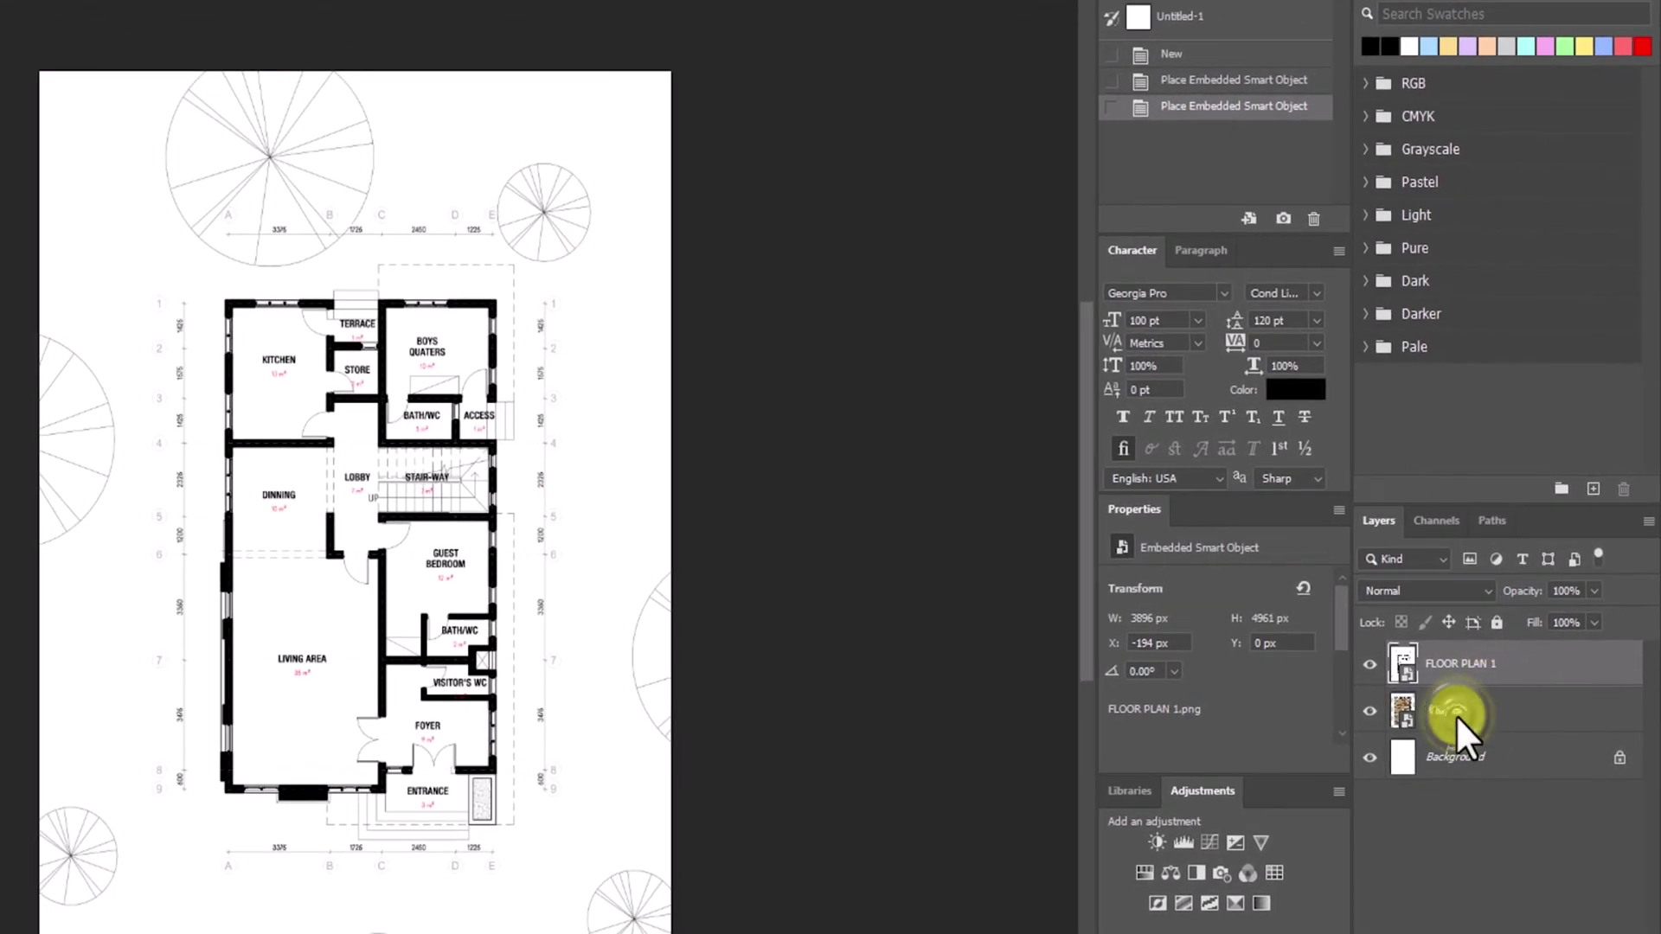
# - Set the FLOOR PLAN 1 layer's blend mode to Multiply so the rendering shows through the line drawing
pyautogui.click(1456, 715)
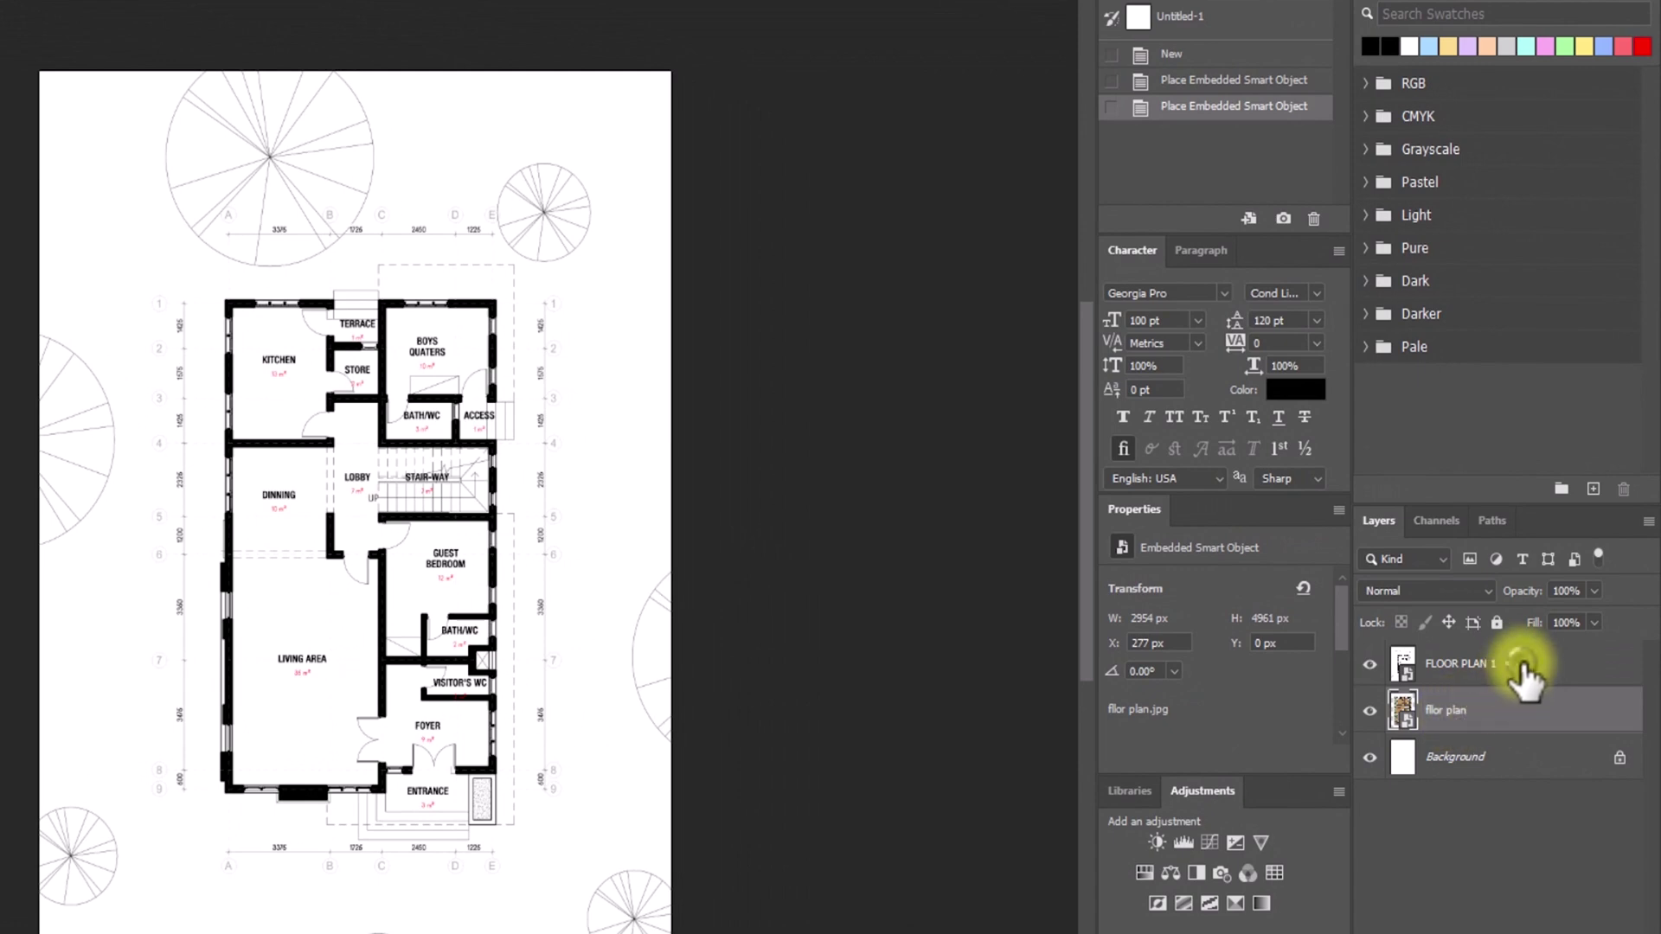
pyautogui.click(1459, 675)
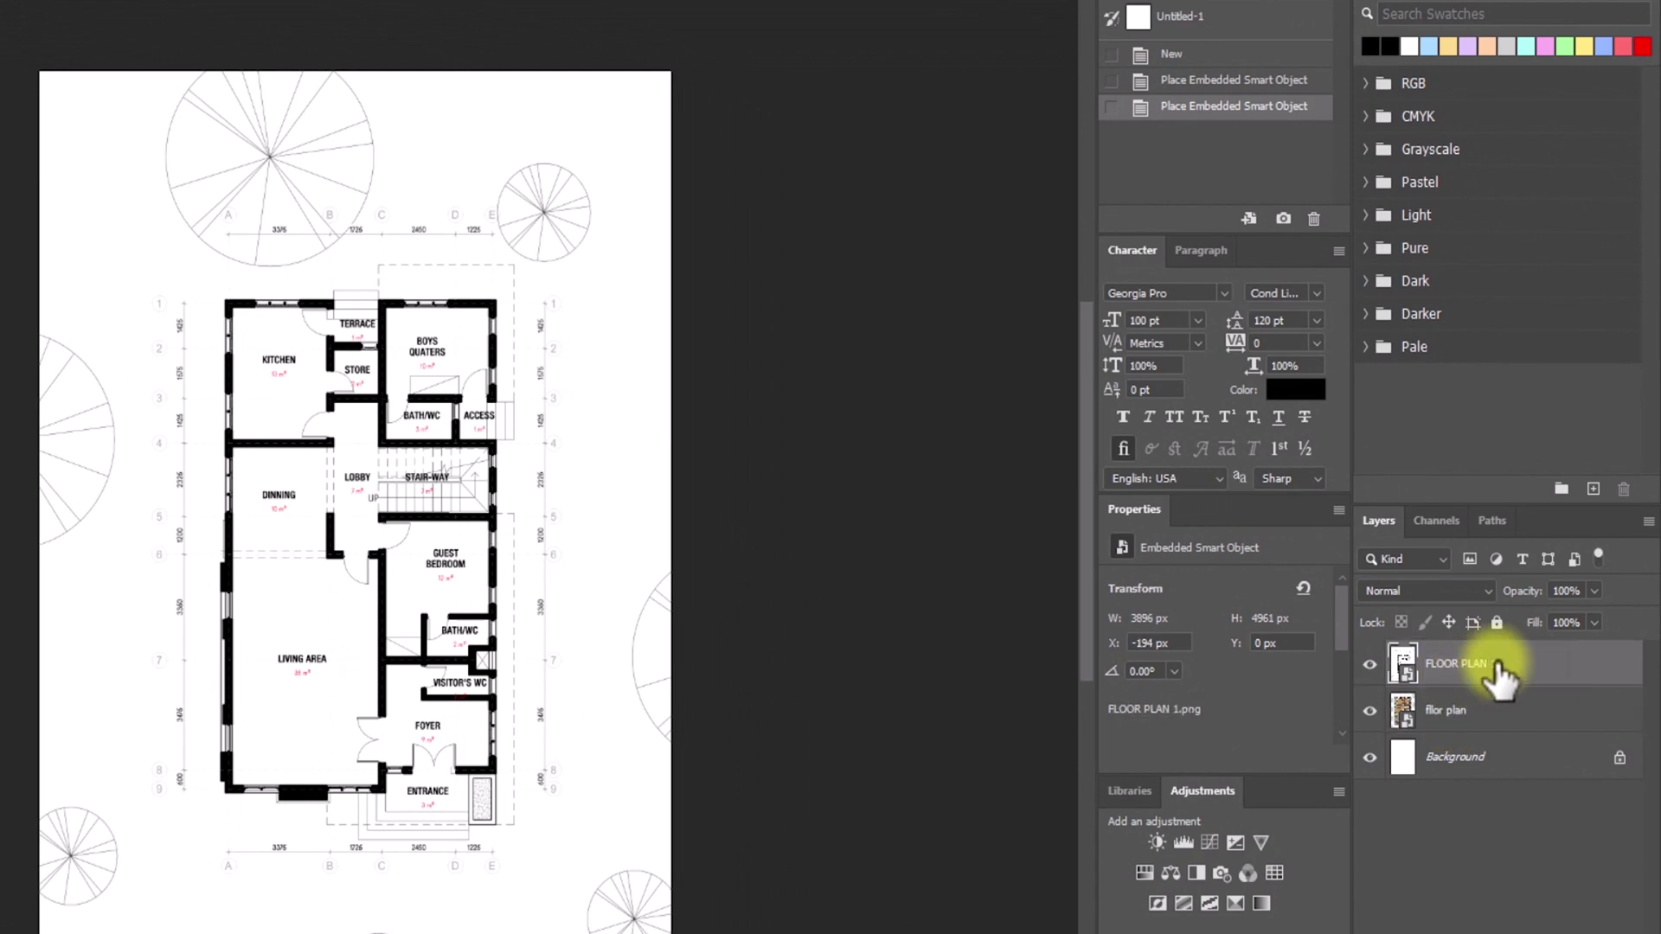
pyautogui.click(1419, 595)
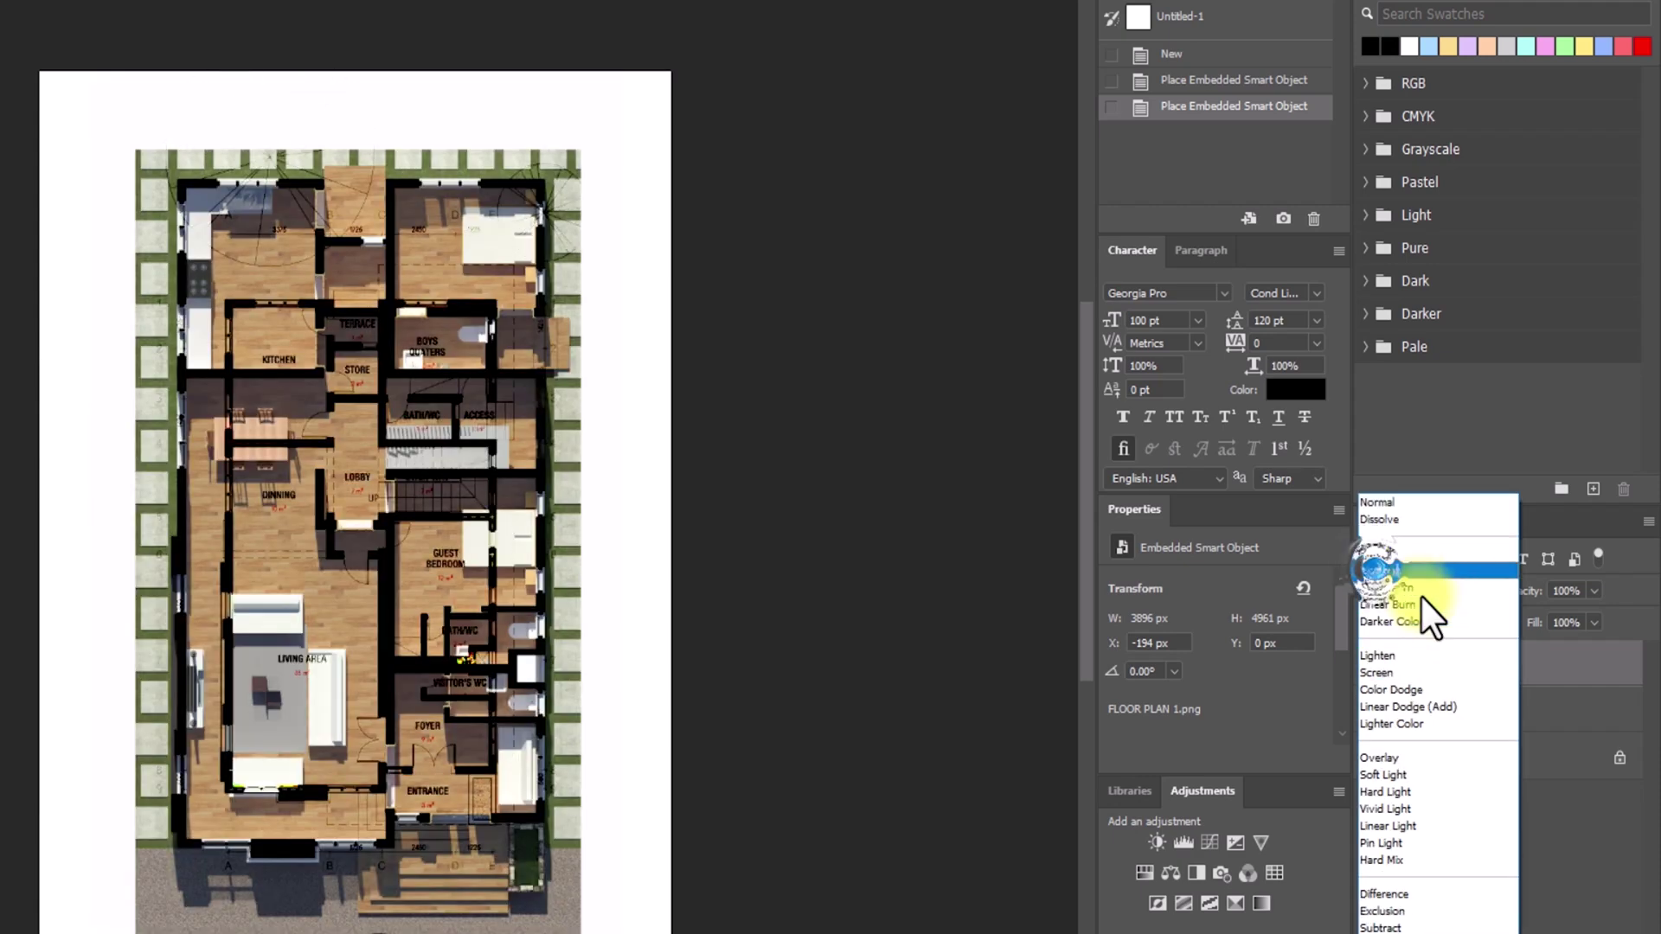
pyautogui.click(1374, 569)
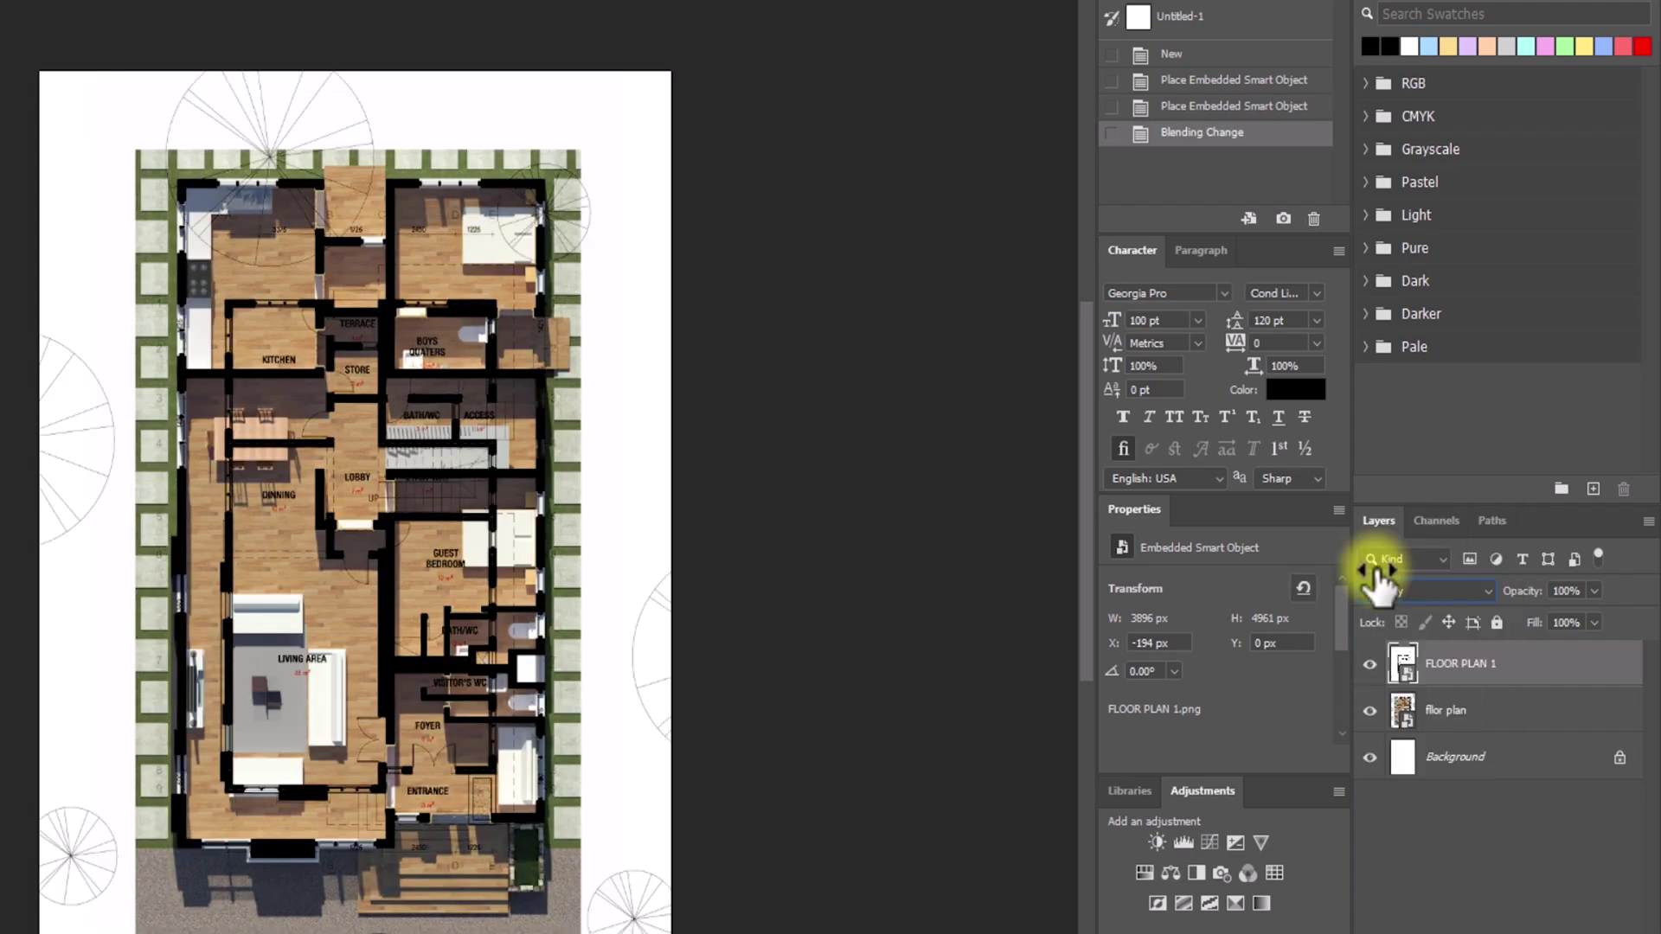
# - Enlarge the FLOOR PLAN 1 layer proportionally to about 193.11% so its outline approximately matches the rendered plan
pyautogui.click(328, 441)
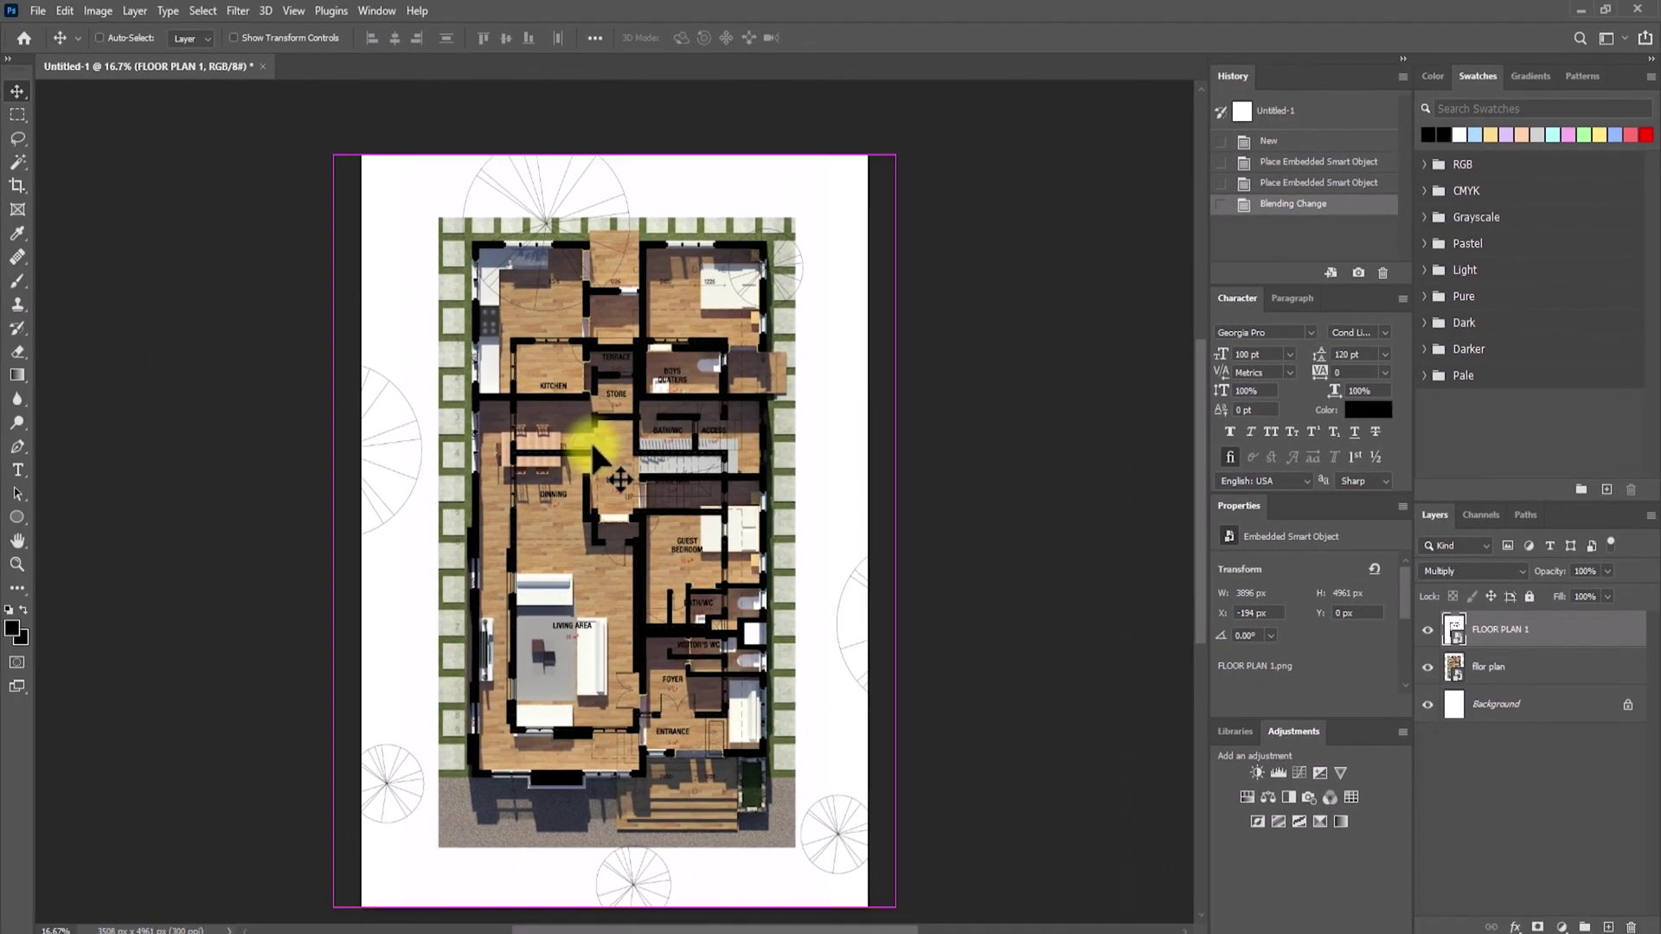
pyautogui.hotkey('ctrl', 't')
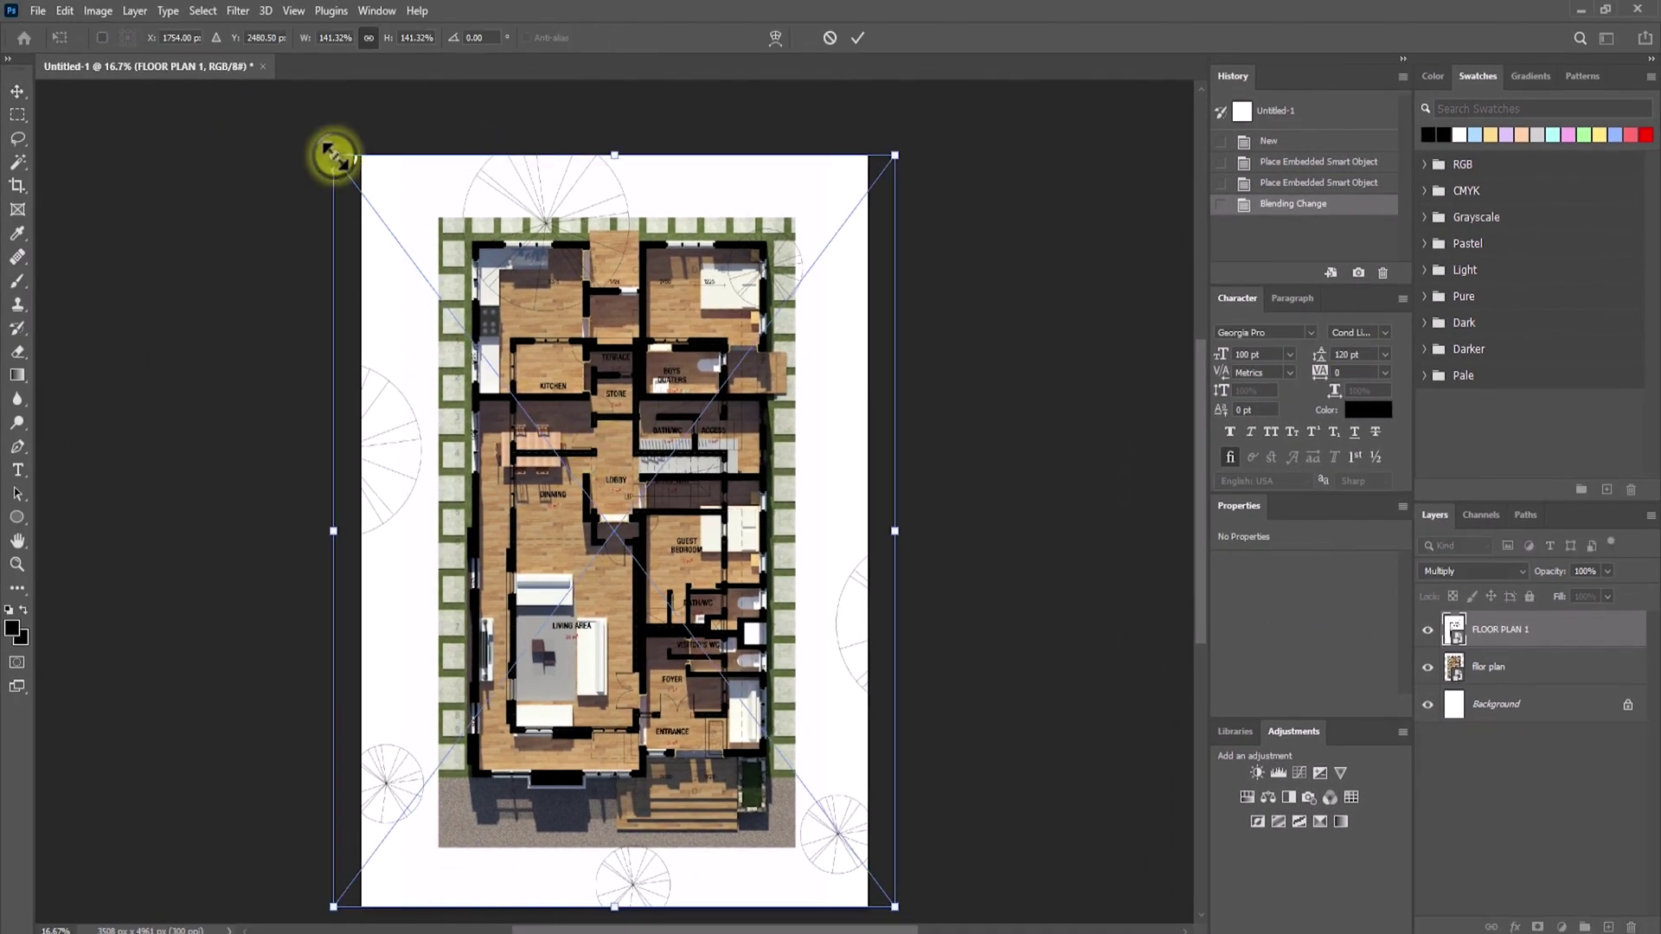
pyautogui.moveTo(334, 156); pyautogui.dragTo(322, 120)
pyautogui.scroll(-2, 322, 119)
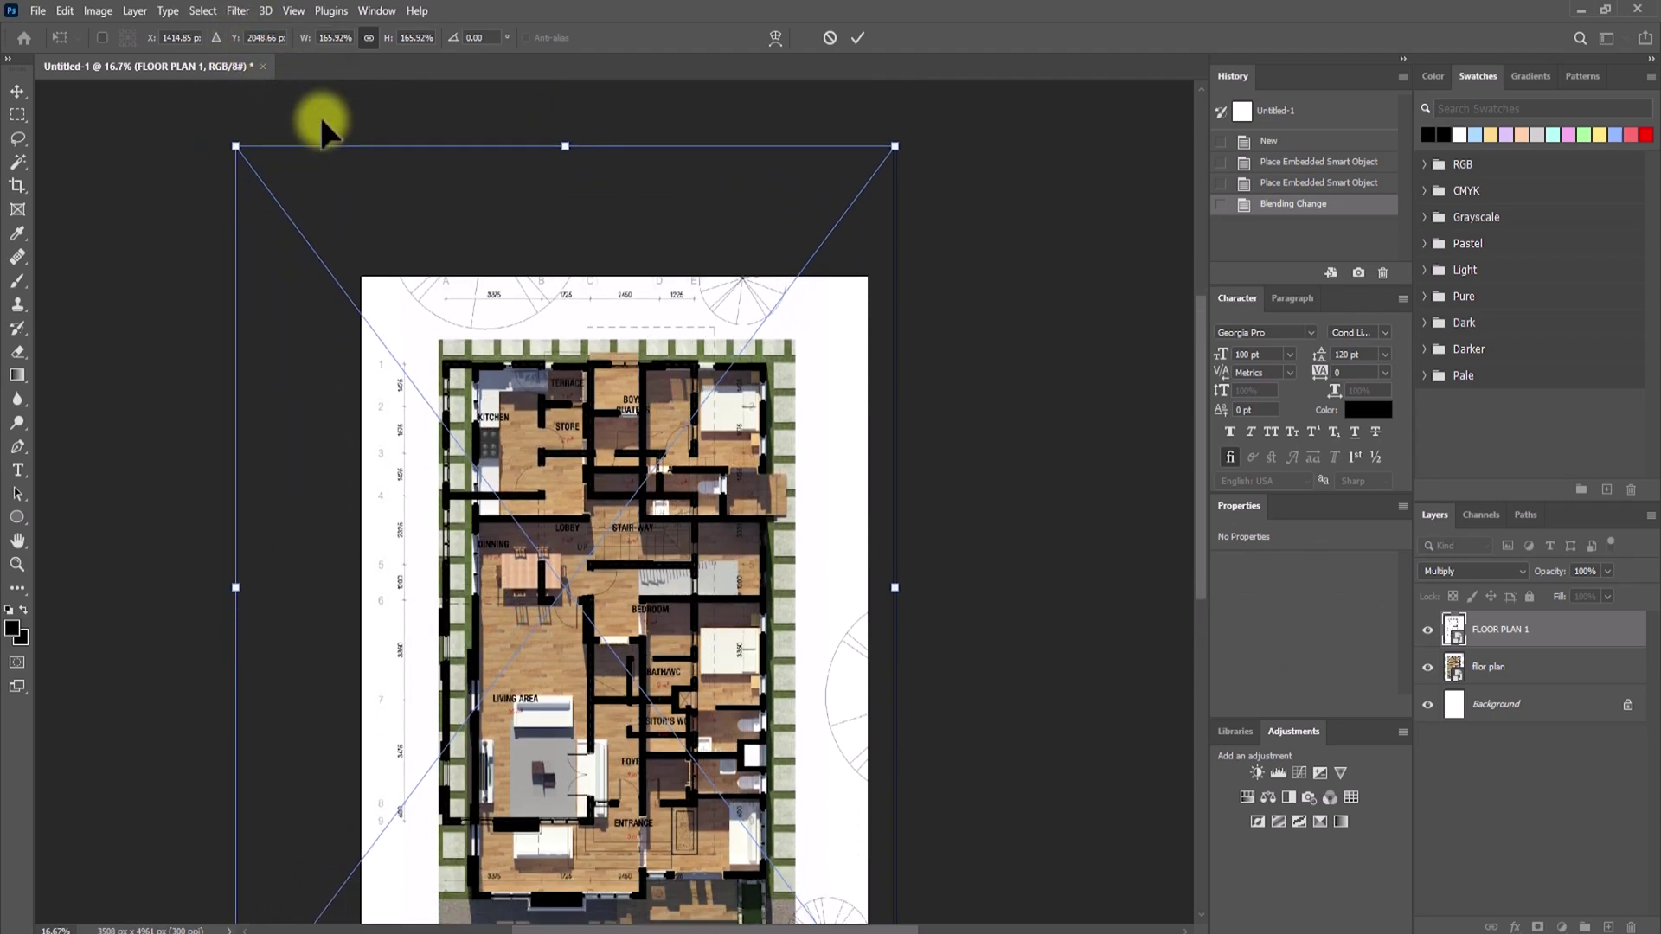
pyautogui.moveTo(896, 587); pyautogui.dragTo(1011, 586)
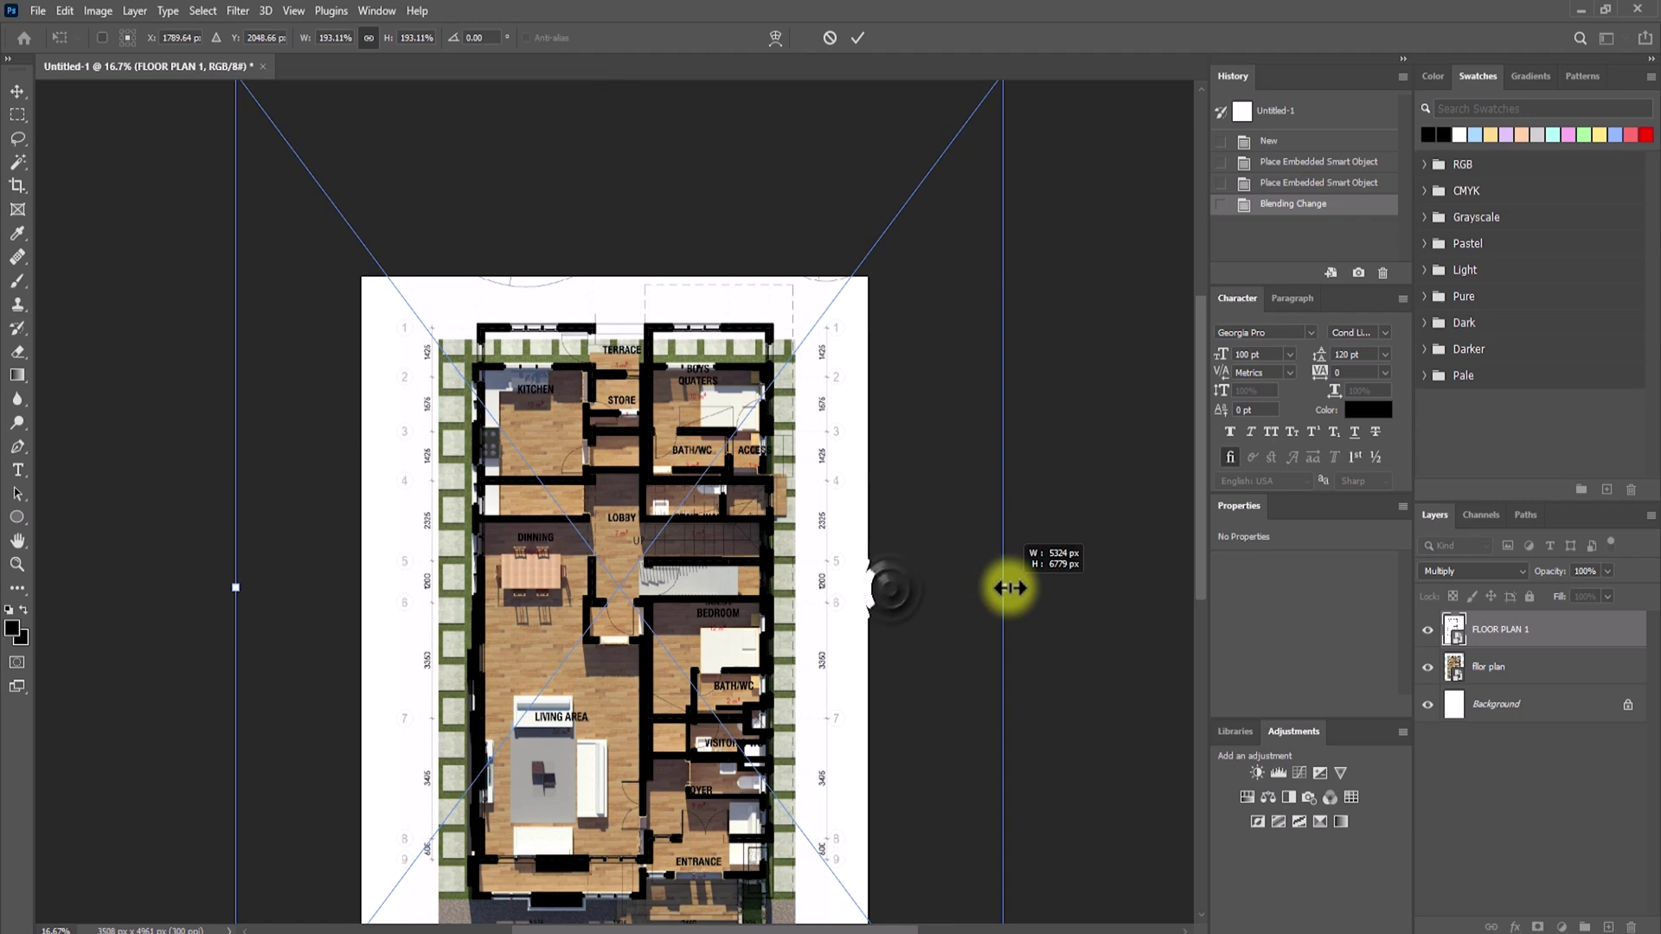
pyautogui.press('Return')
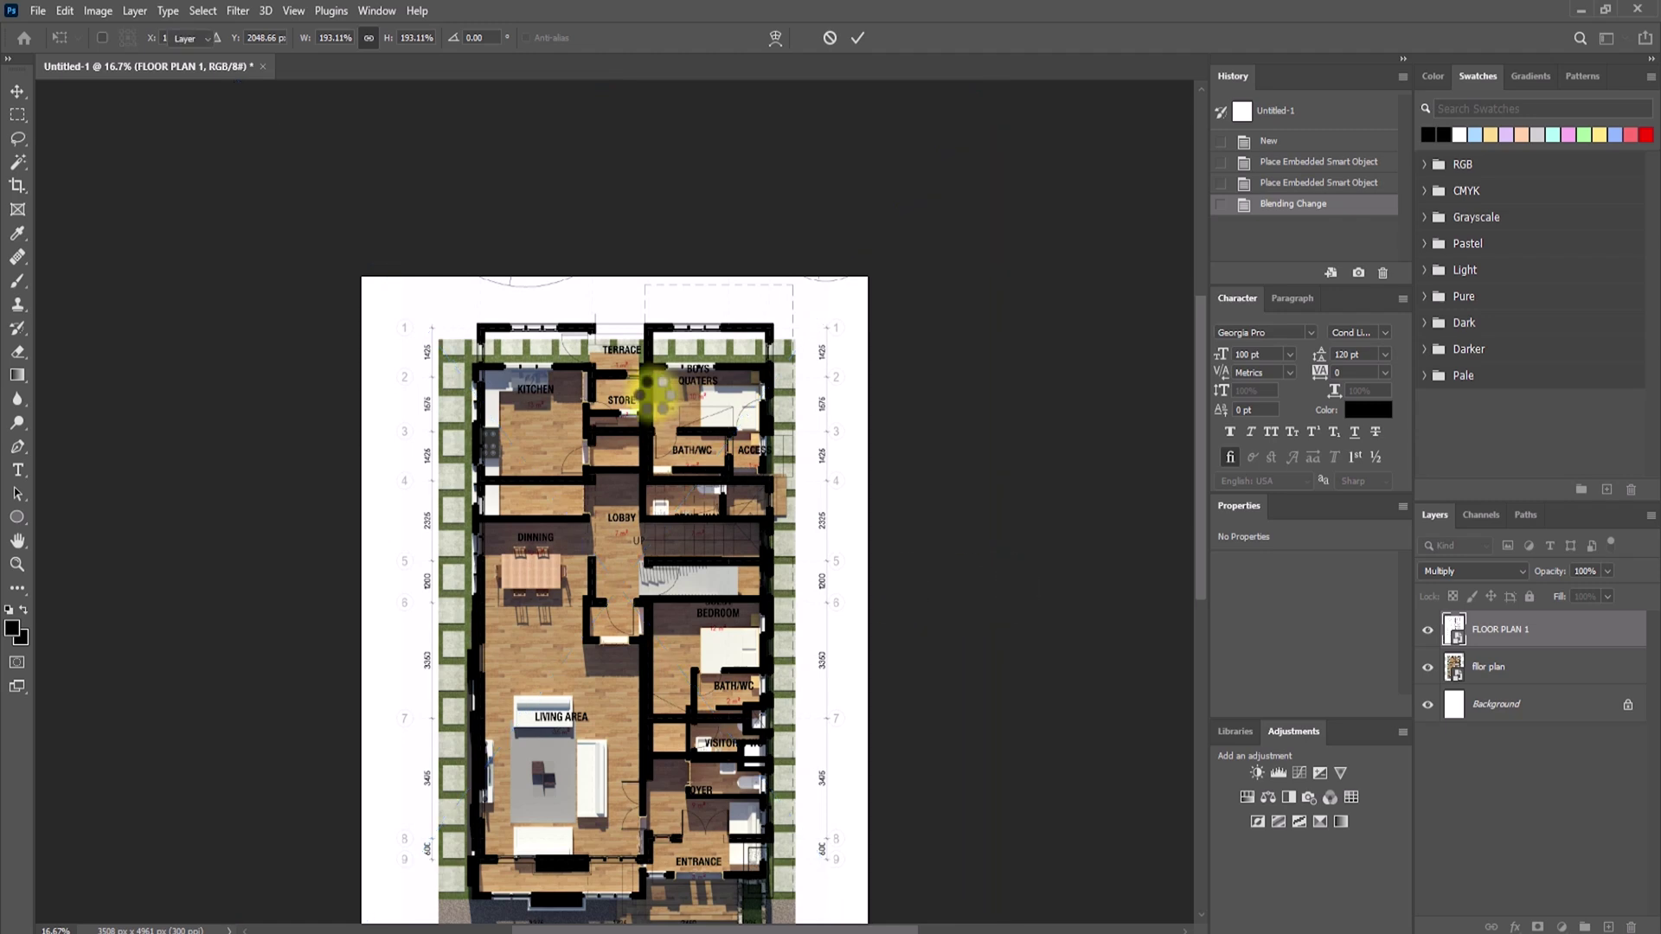
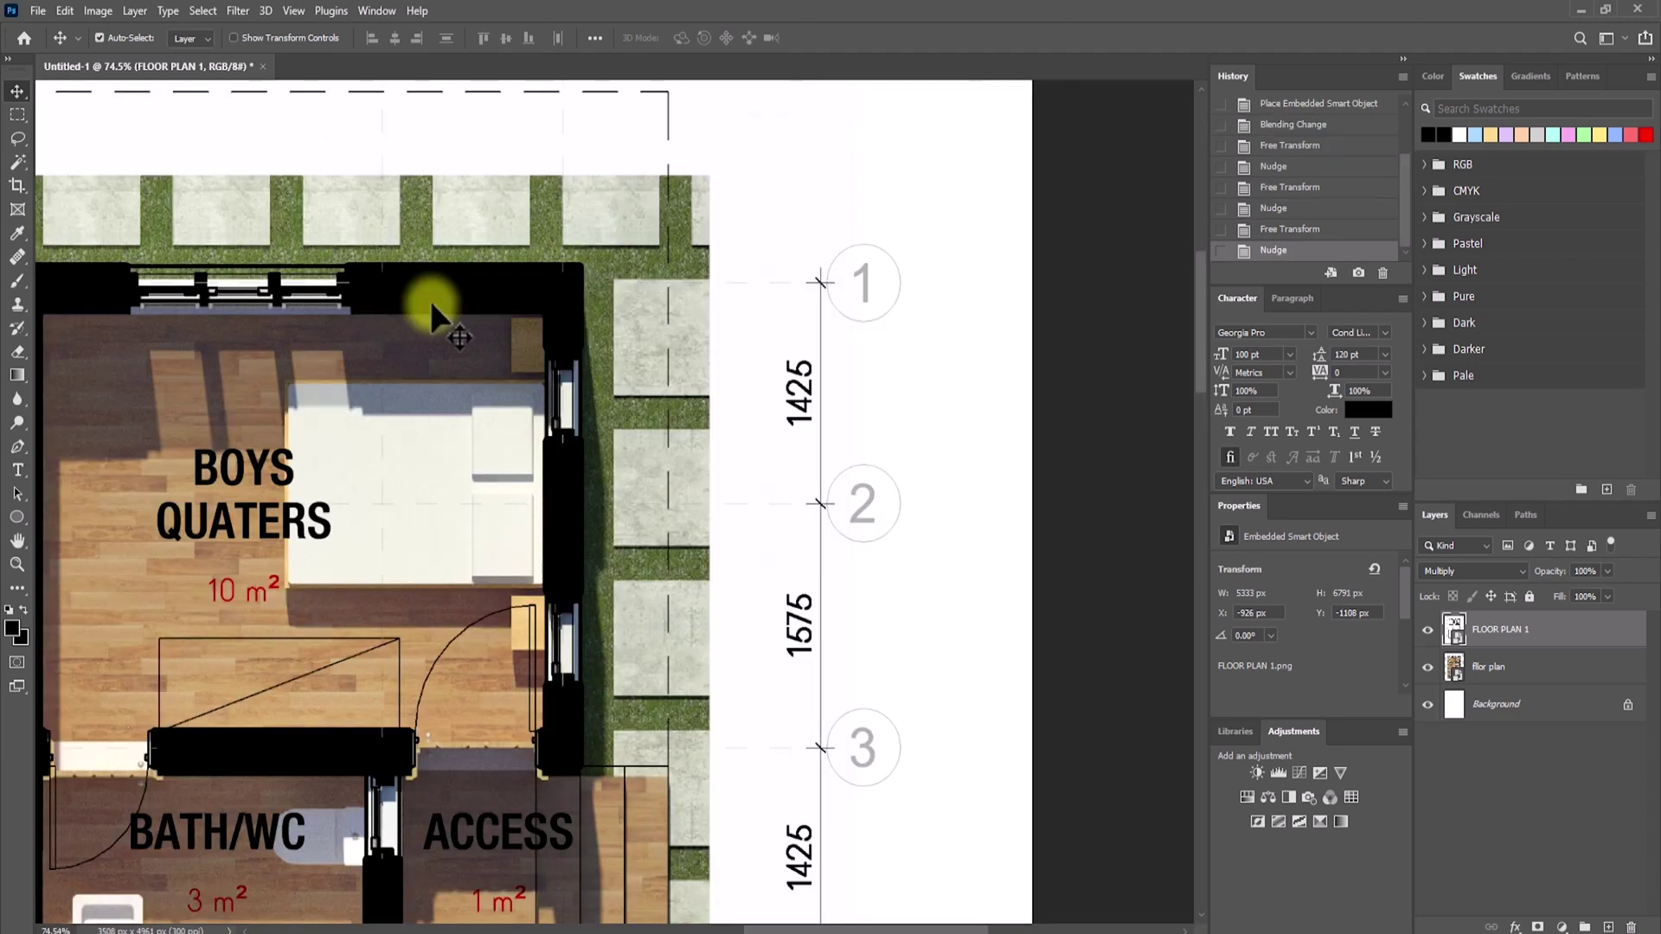
# - Nudge the FLOOR PLAN 1 layer down to Y -1092 px to align its upper walls with the rendering
pyautogui.press('Down')
pyautogui.press('Down')
pyautogui.press('Down')
pyautogui.press('Down')
pyautogui.press('Down')
pyautogui.press('Down')
pyautogui.press('Down')
pyautogui.press('Down')
pyautogui.press('Down')
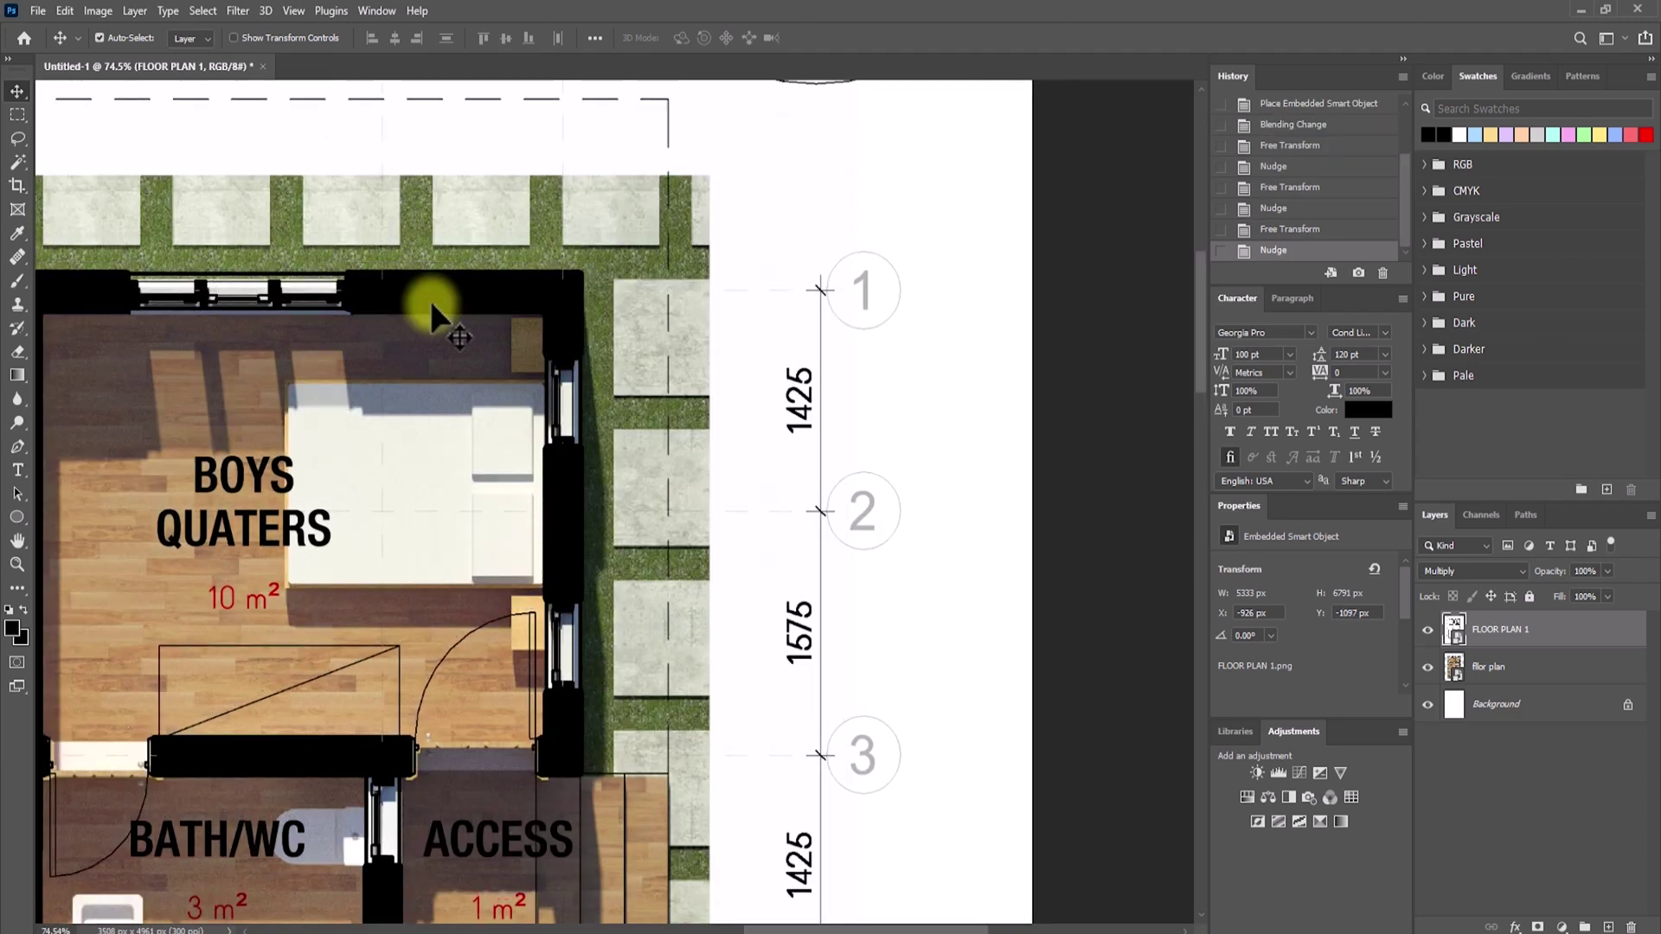
# - Examine how the FLOOR PLAN 1 walls line up with the rendering around the guest bedroom, bathrooms, dining area and outer walls
pyautogui.scroll(-10, 443, 399)
pyautogui.scroll(-10, 444, 388)
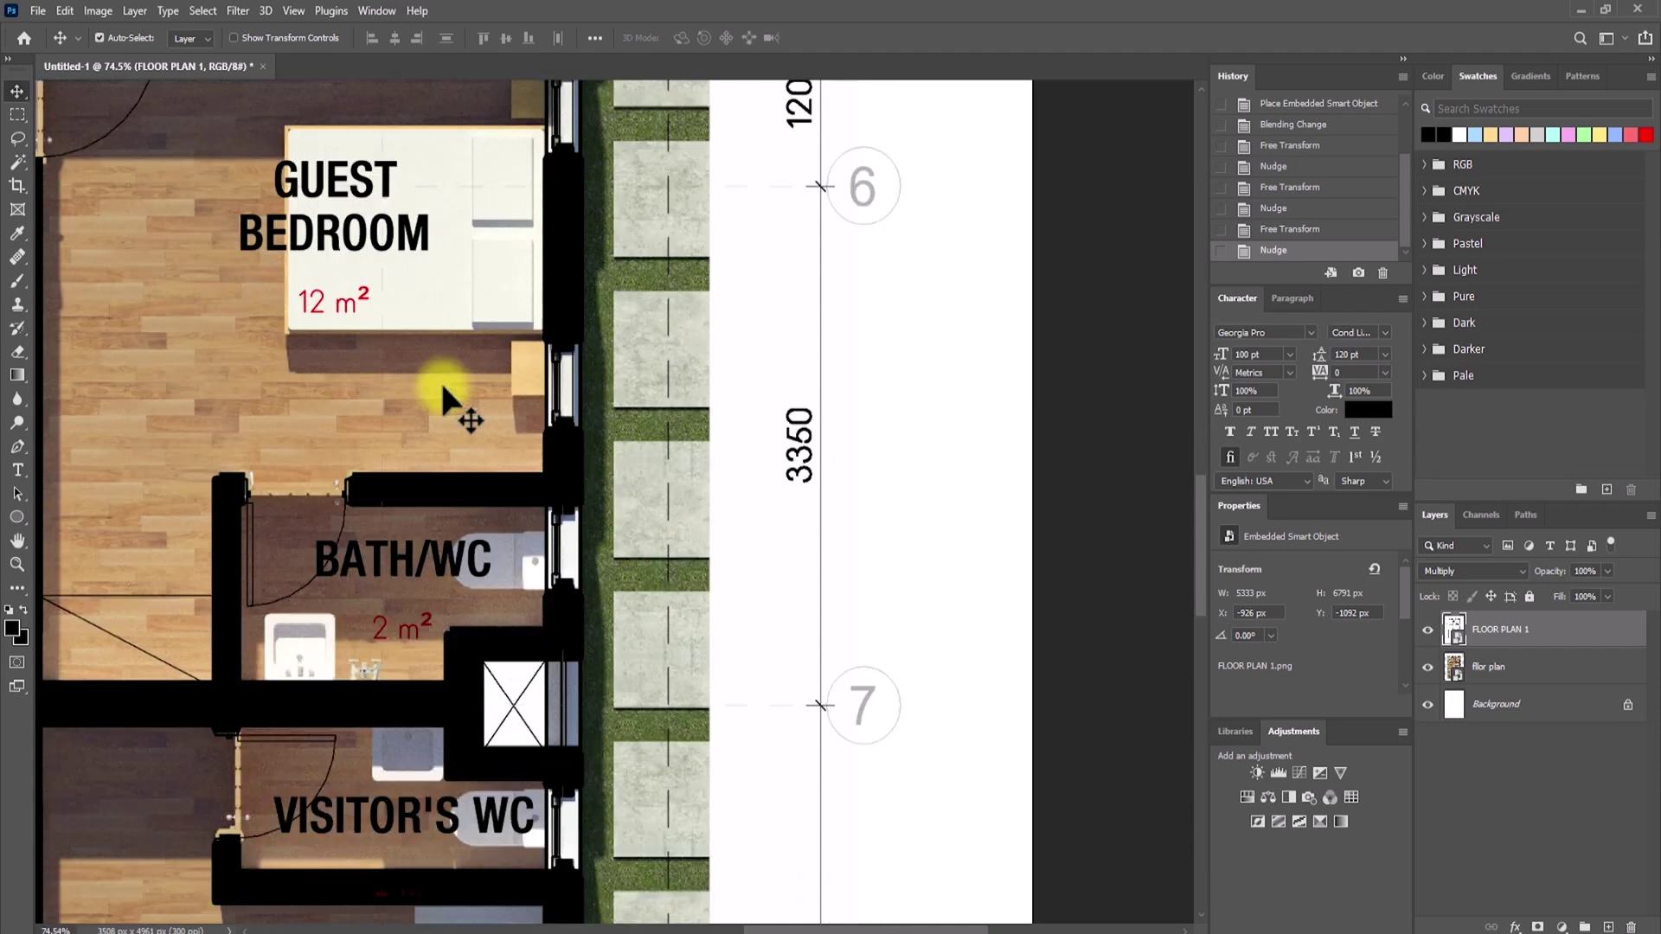
pyautogui.keyDown('alt'); pyautogui.scroll(-5, 443, 387); pyautogui.keyUp('alt')
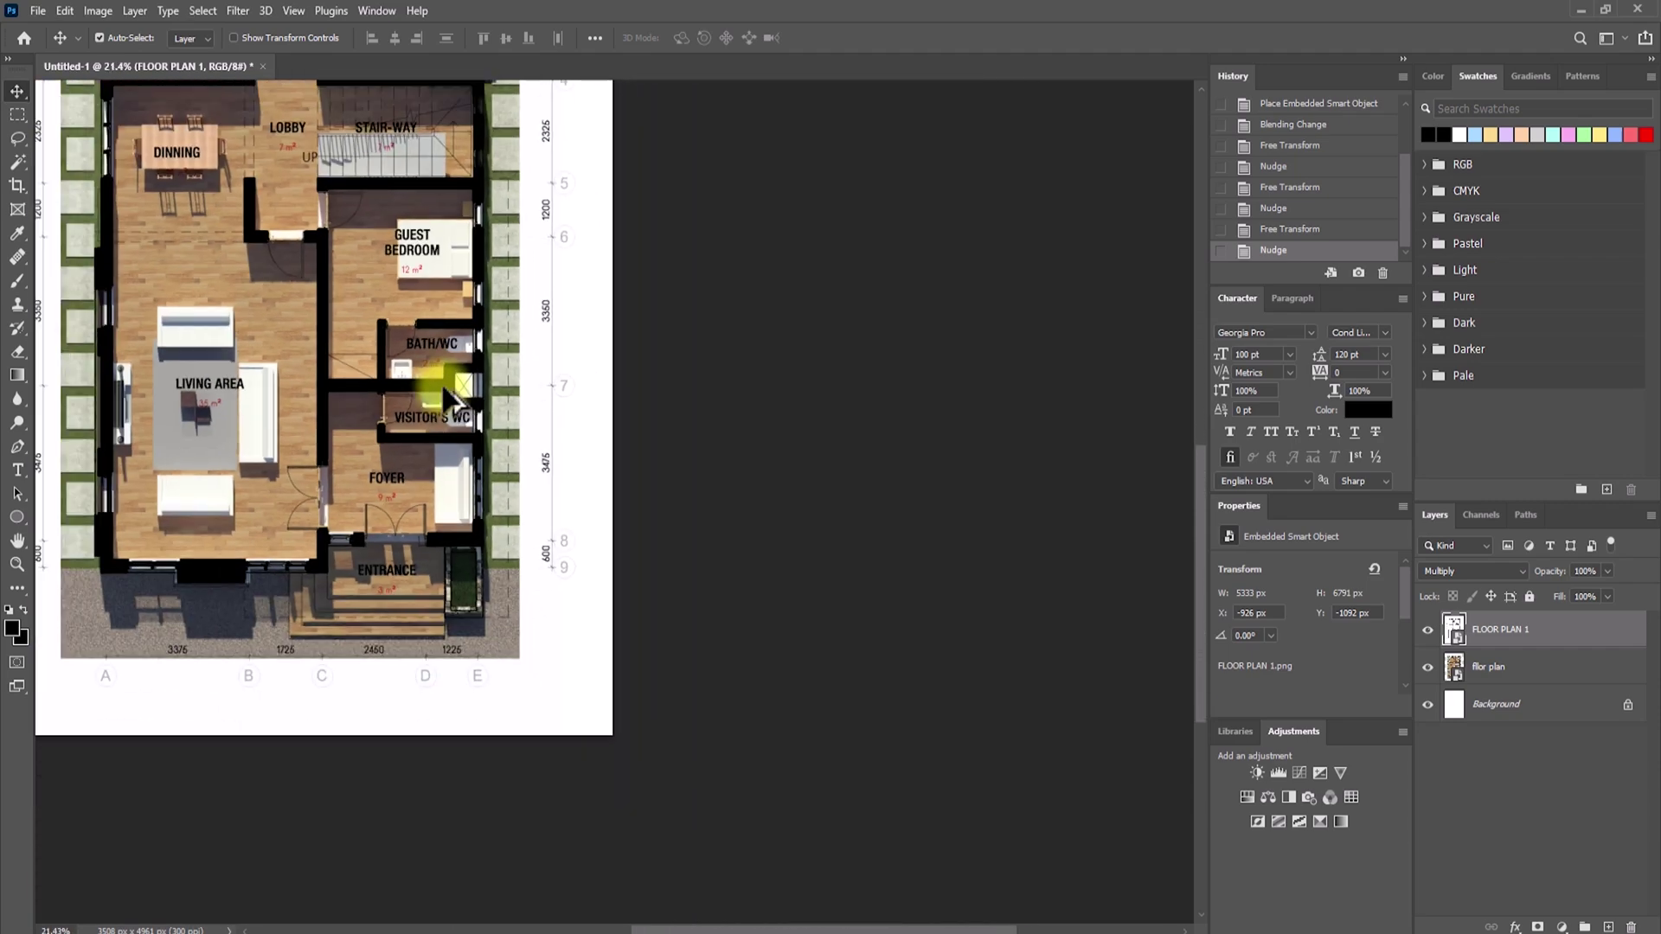
pyautogui.keyDown('alt'); pyautogui.scroll(5, 139, 195); pyautogui.keyUp('alt')
pyautogui.keyDown('alt'); pyautogui.scroll(-6, 138, 201); pyautogui.keyUp('alt')
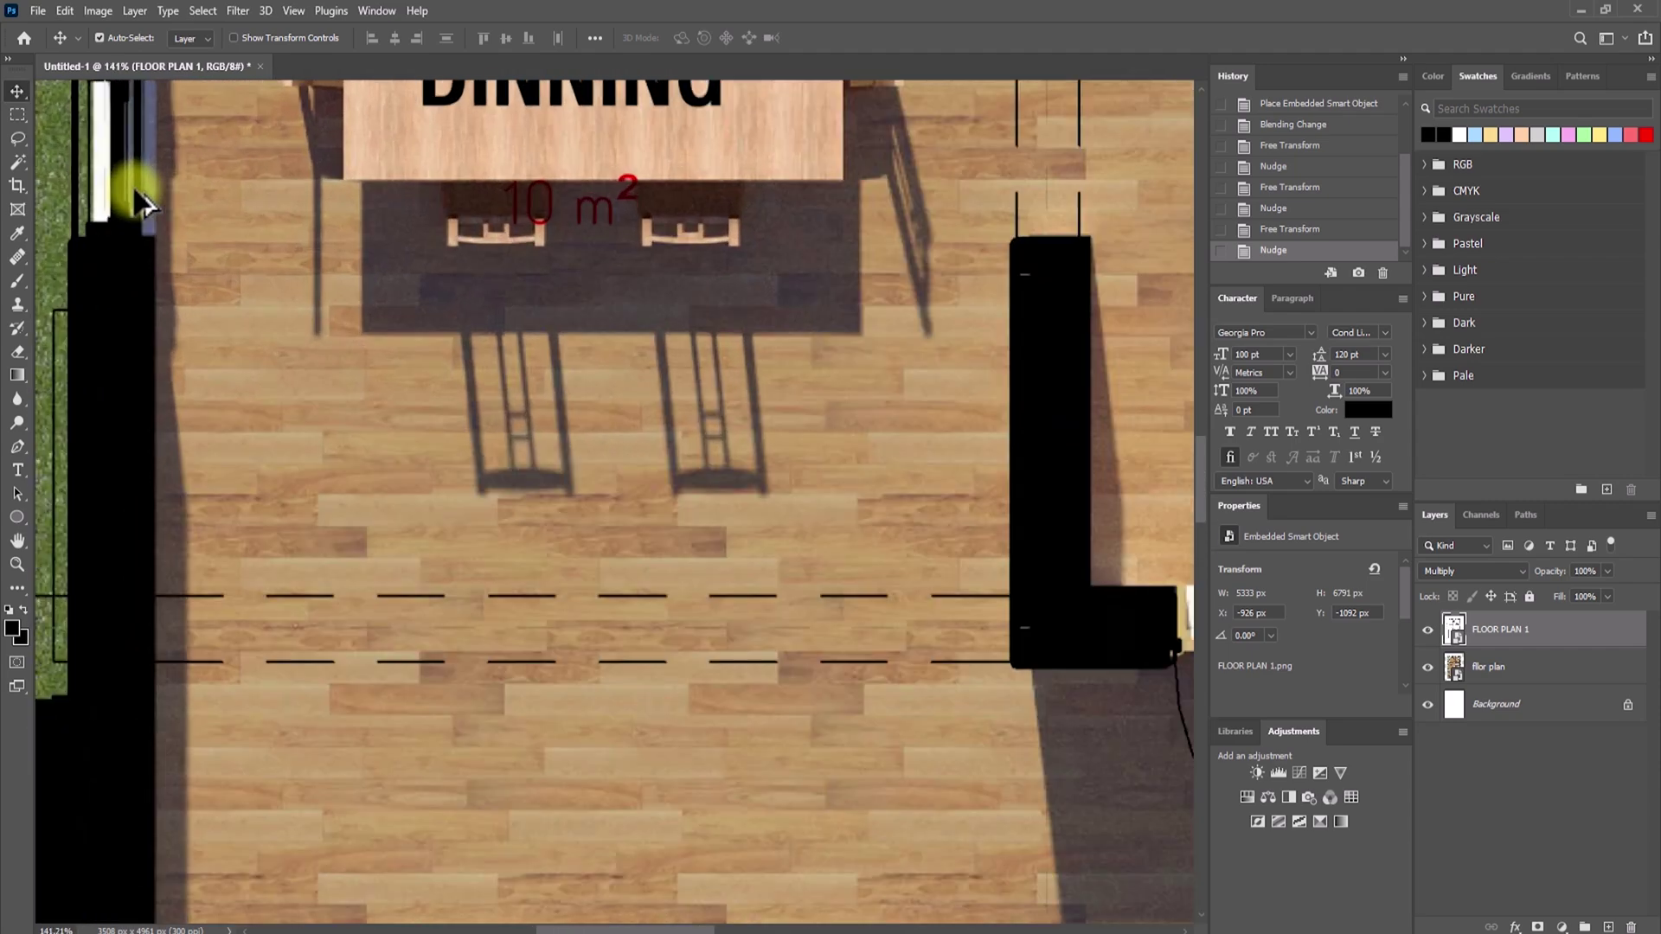
pyautogui.scroll(3, 113, 230)
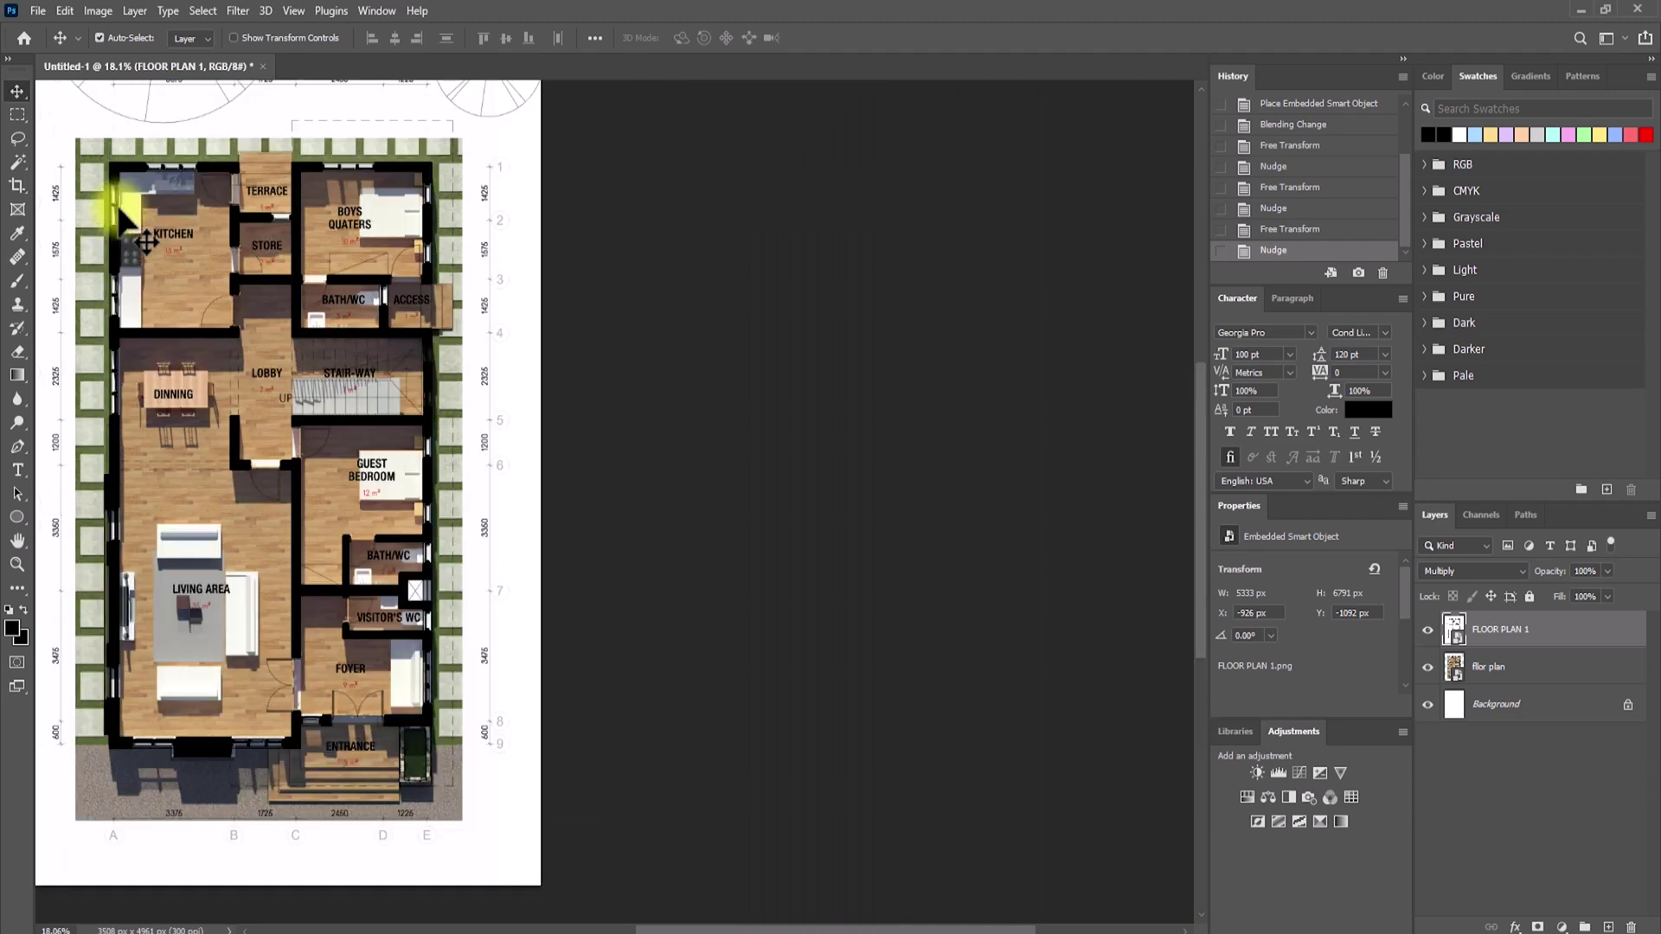
pyautogui.keyDown('alt'); pyautogui.scroll(-4, 116, 220); pyautogui.keyUp('alt')
pyautogui.keyDown('alt'); pyautogui.scroll(1, 135, 232); pyautogui.keyUp('alt')
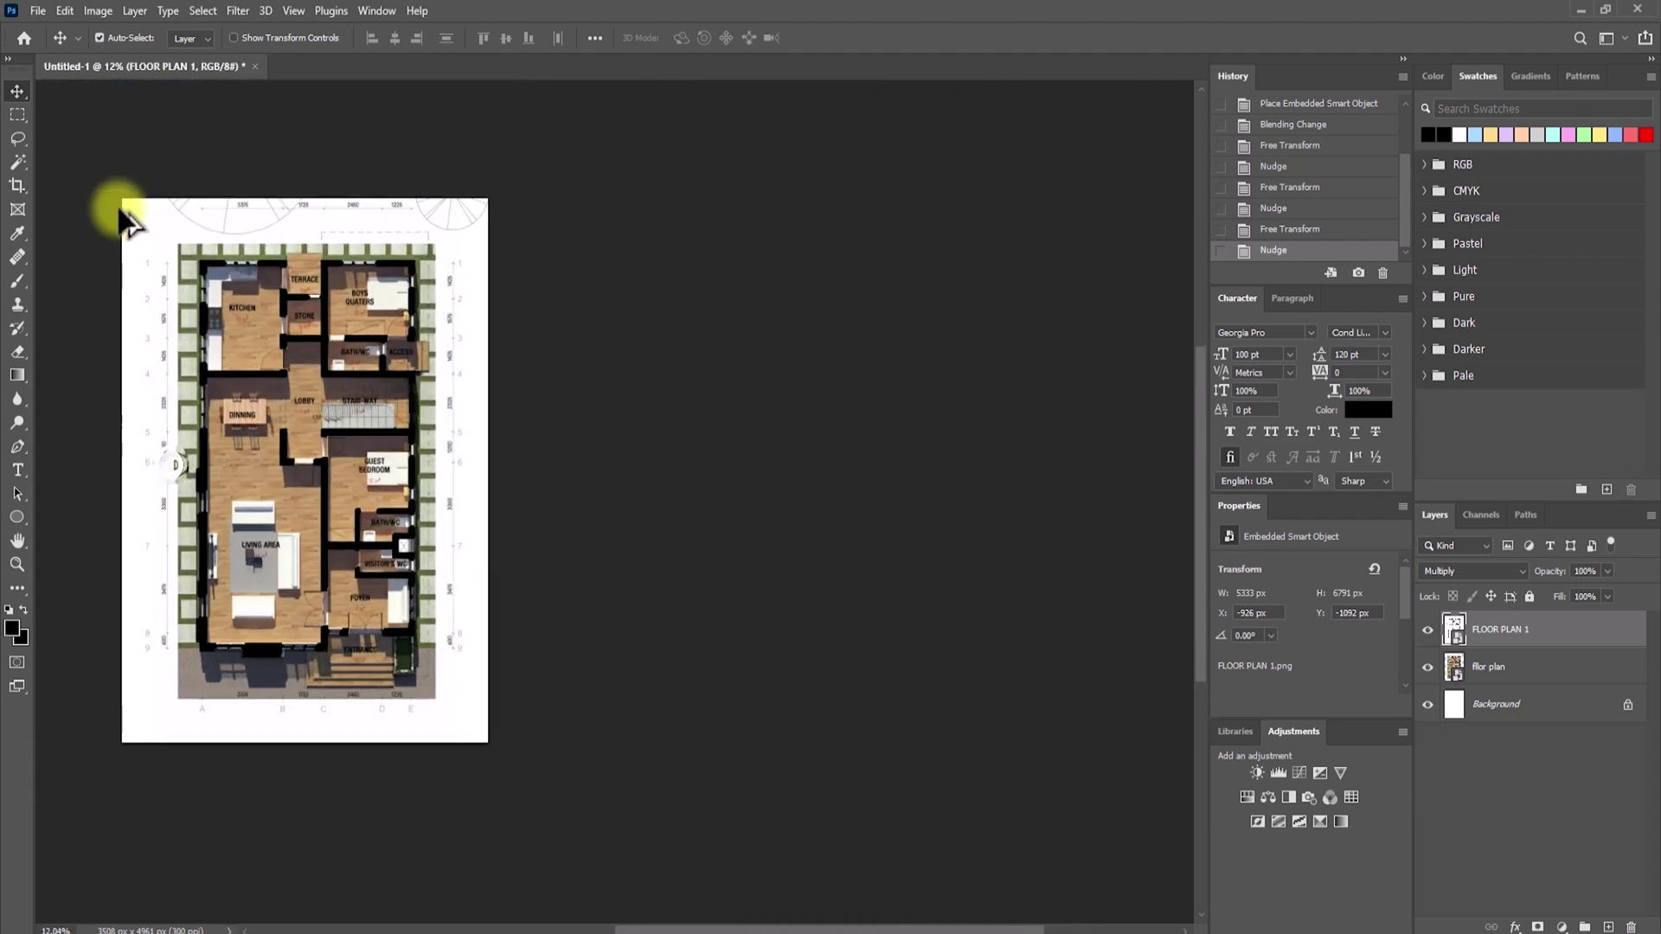
# - Narrow the FLOOR PLAN 1 layer from its left edge to 192.56% width to match the rendered walls
pyautogui.hotkey('ctrl', 't')
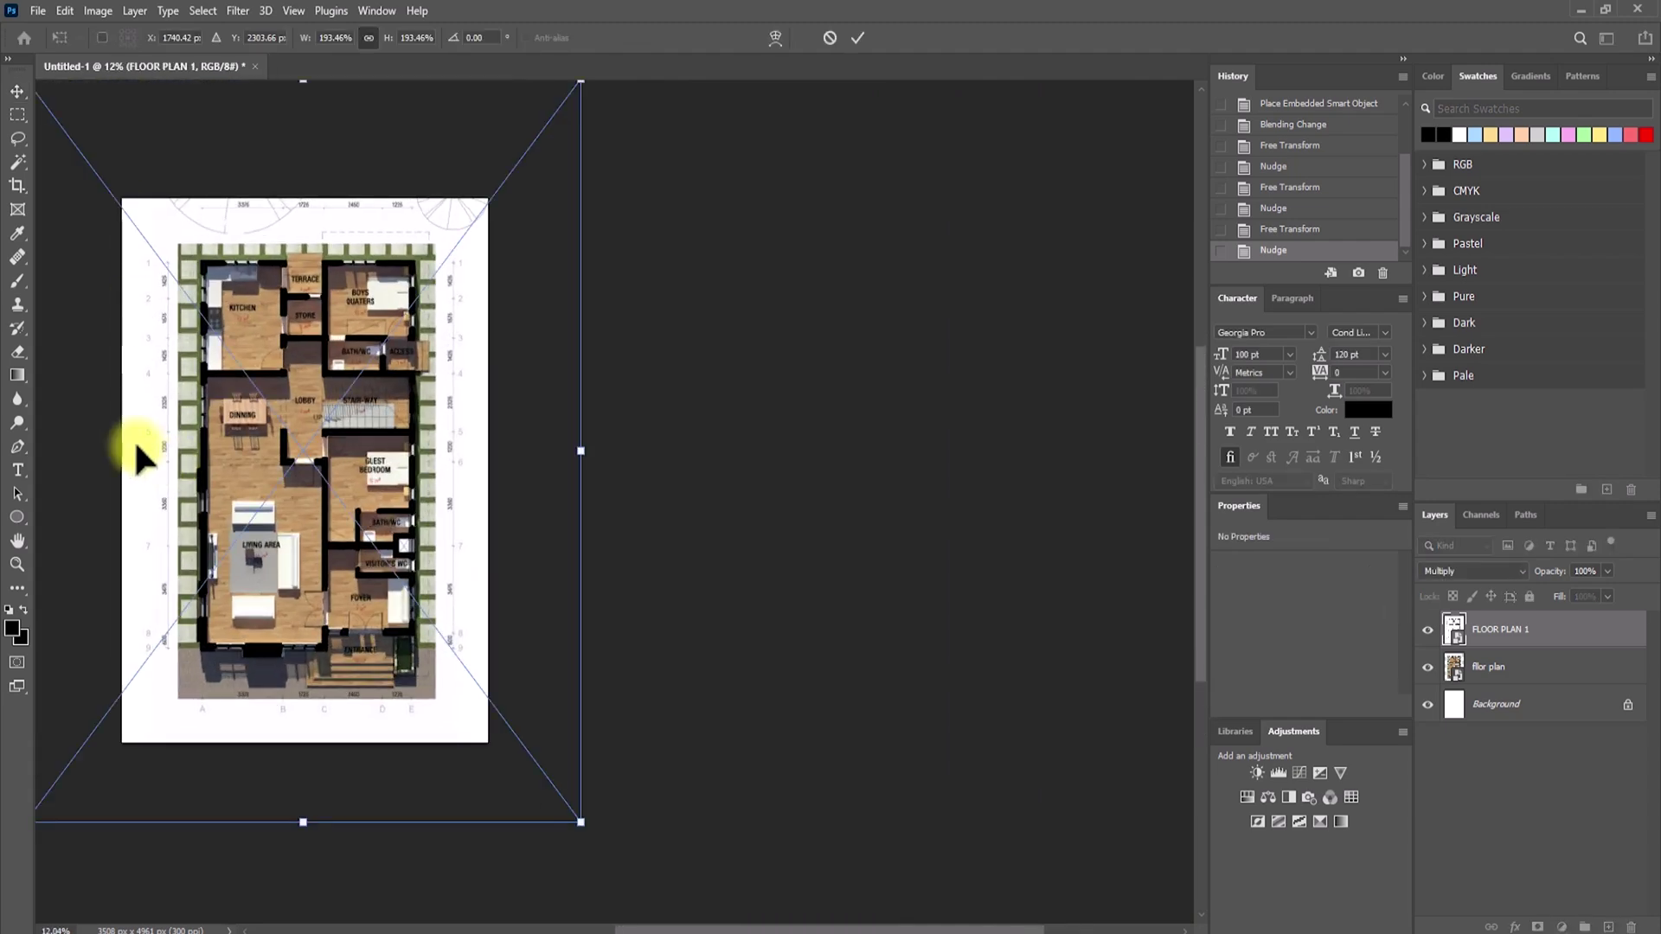
pyautogui.keyDown('alt'); pyautogui.scroll(-2, 139, 451); pyautogui.keyUp('alt')
pyautogui.keyDown('alt'); pyautogui.scroll(1, 82, 440); pyautogui.keyUp('alt')
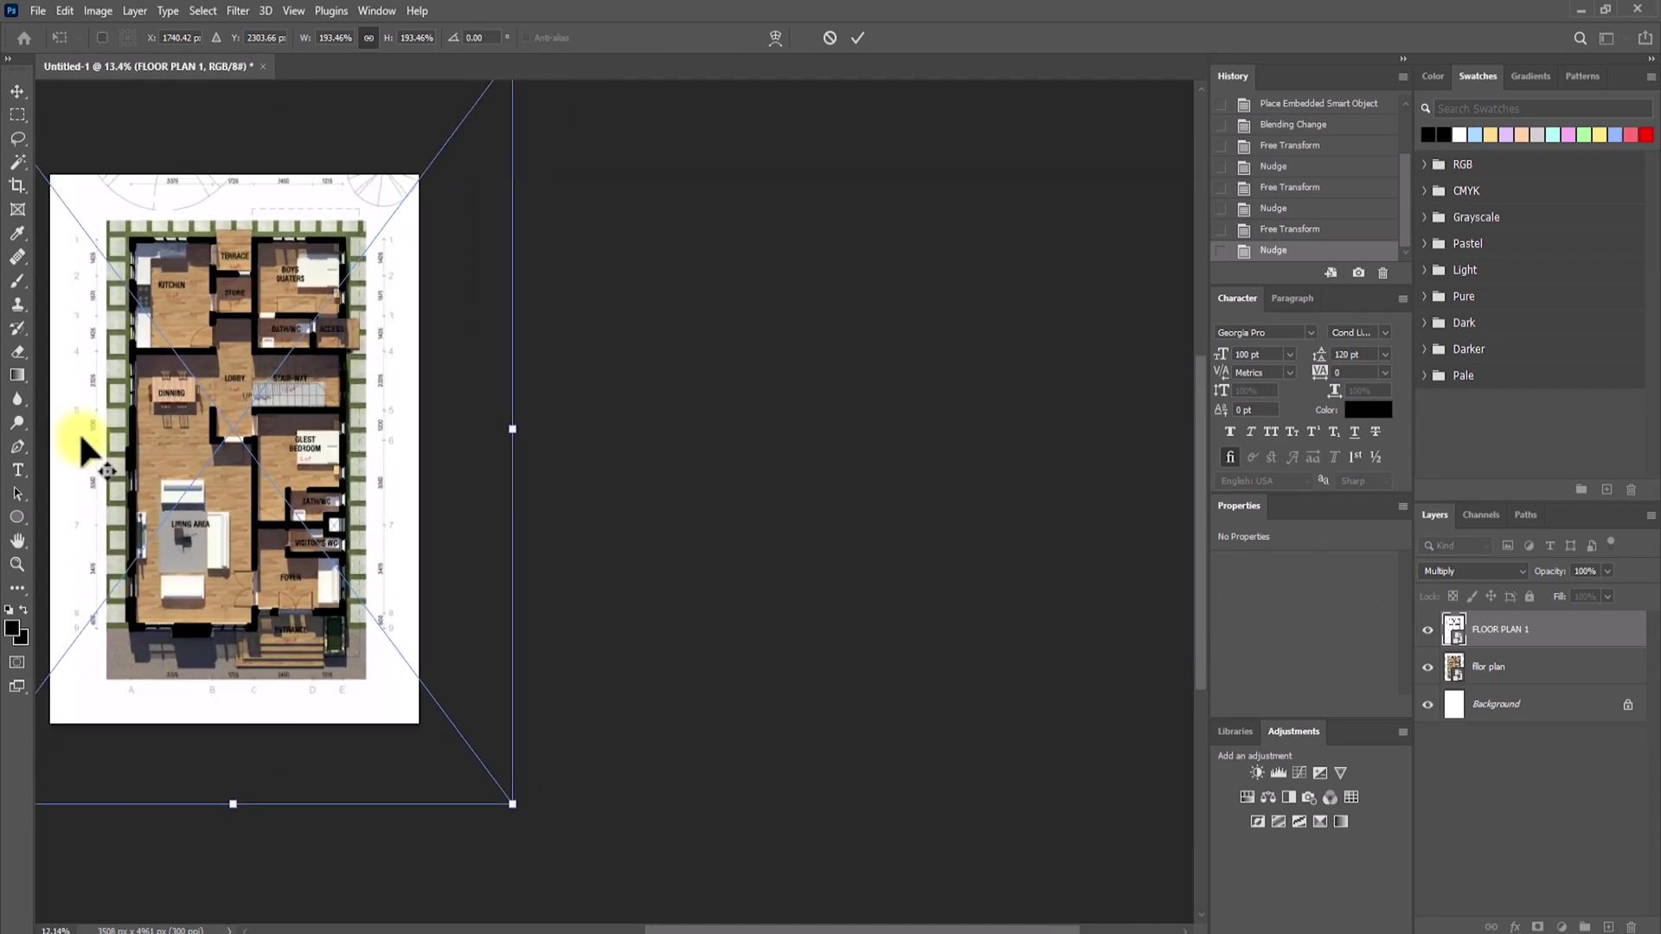
pyautogui.keyDown('alt'); pyautogui.scroll(-3, 86, 450); pyautogui.keyUp('alt')
pyautogui.keyDown('alt'); pyautogui.scroll(-1, 84, 449); pyautogui.keyUp('alt')
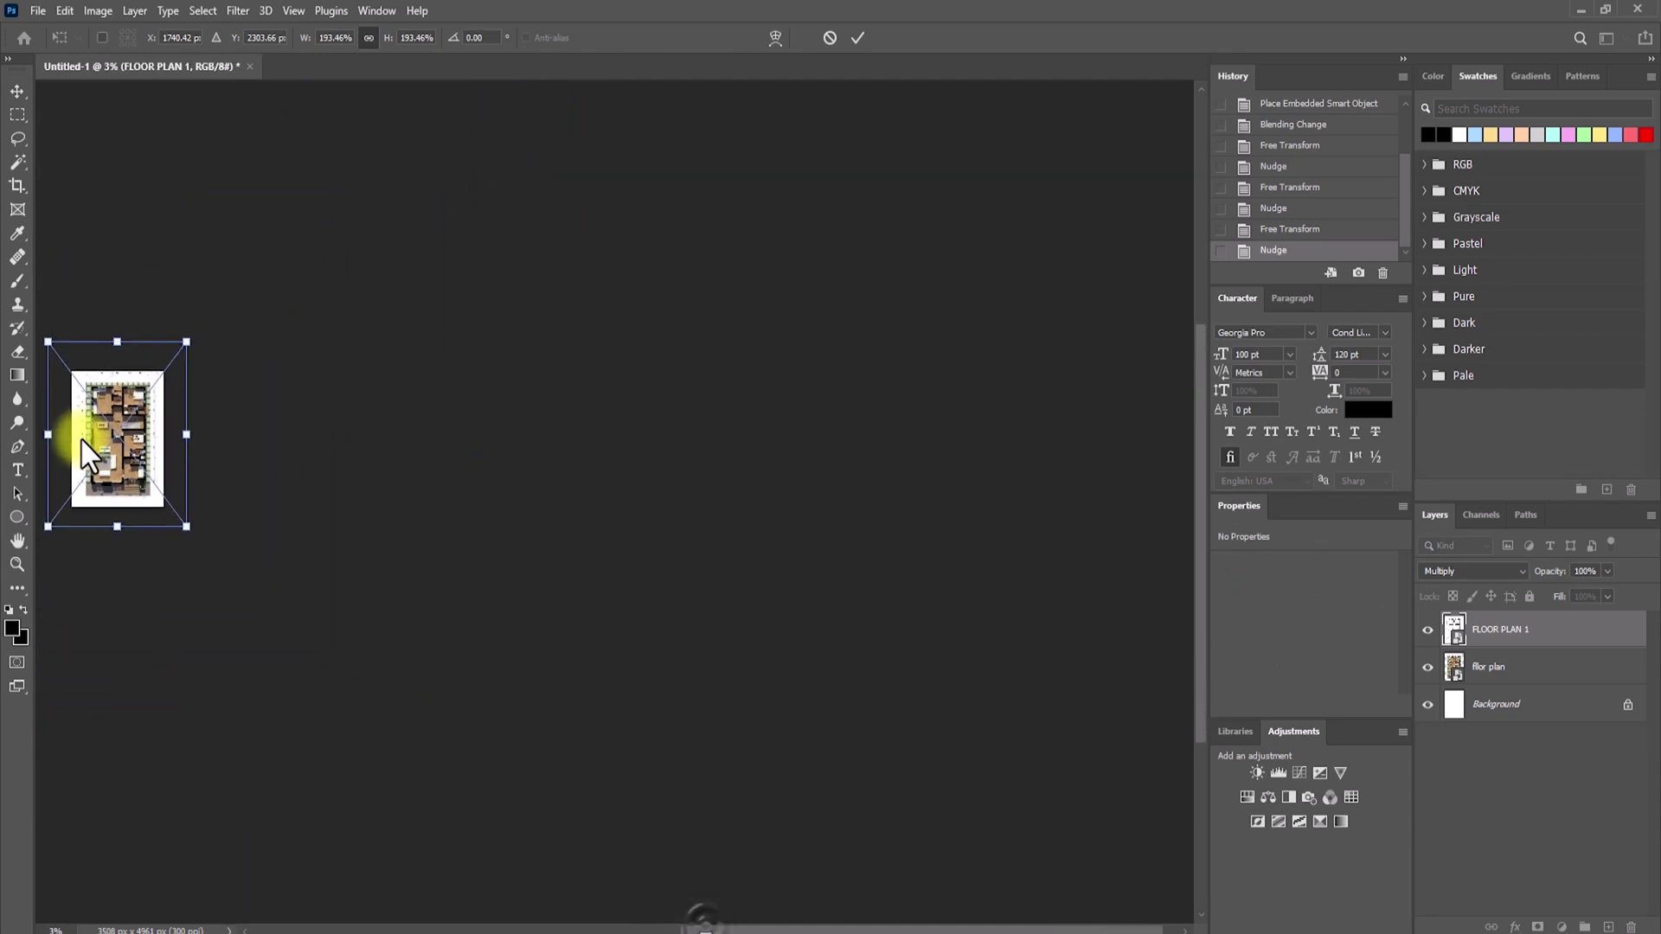
pyautogui.moveTo(706, 926); pyautogui.dragTo(584, 898)
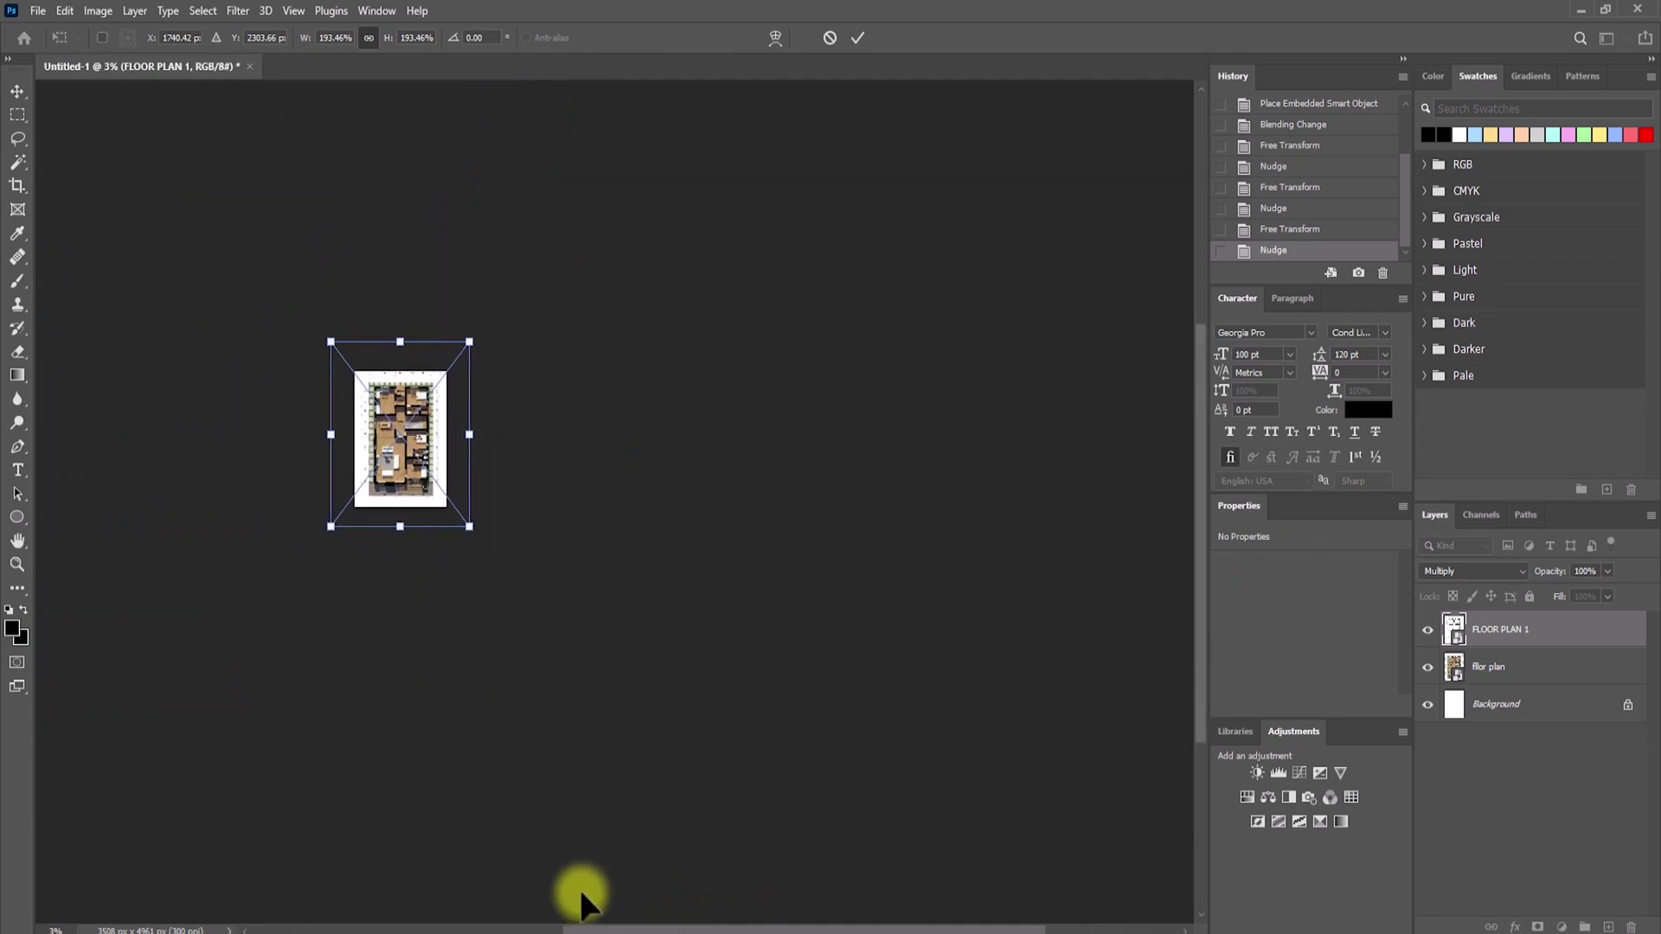
pyautogui.keyDown('alt'); pyautogui.scroll(2, 581, 904); pyautogui.keyUp('alt')
pyautogui.keyDown('alt'); pyautogui.scroll(6, 581, 899); pyautogui.keyUp('alt')
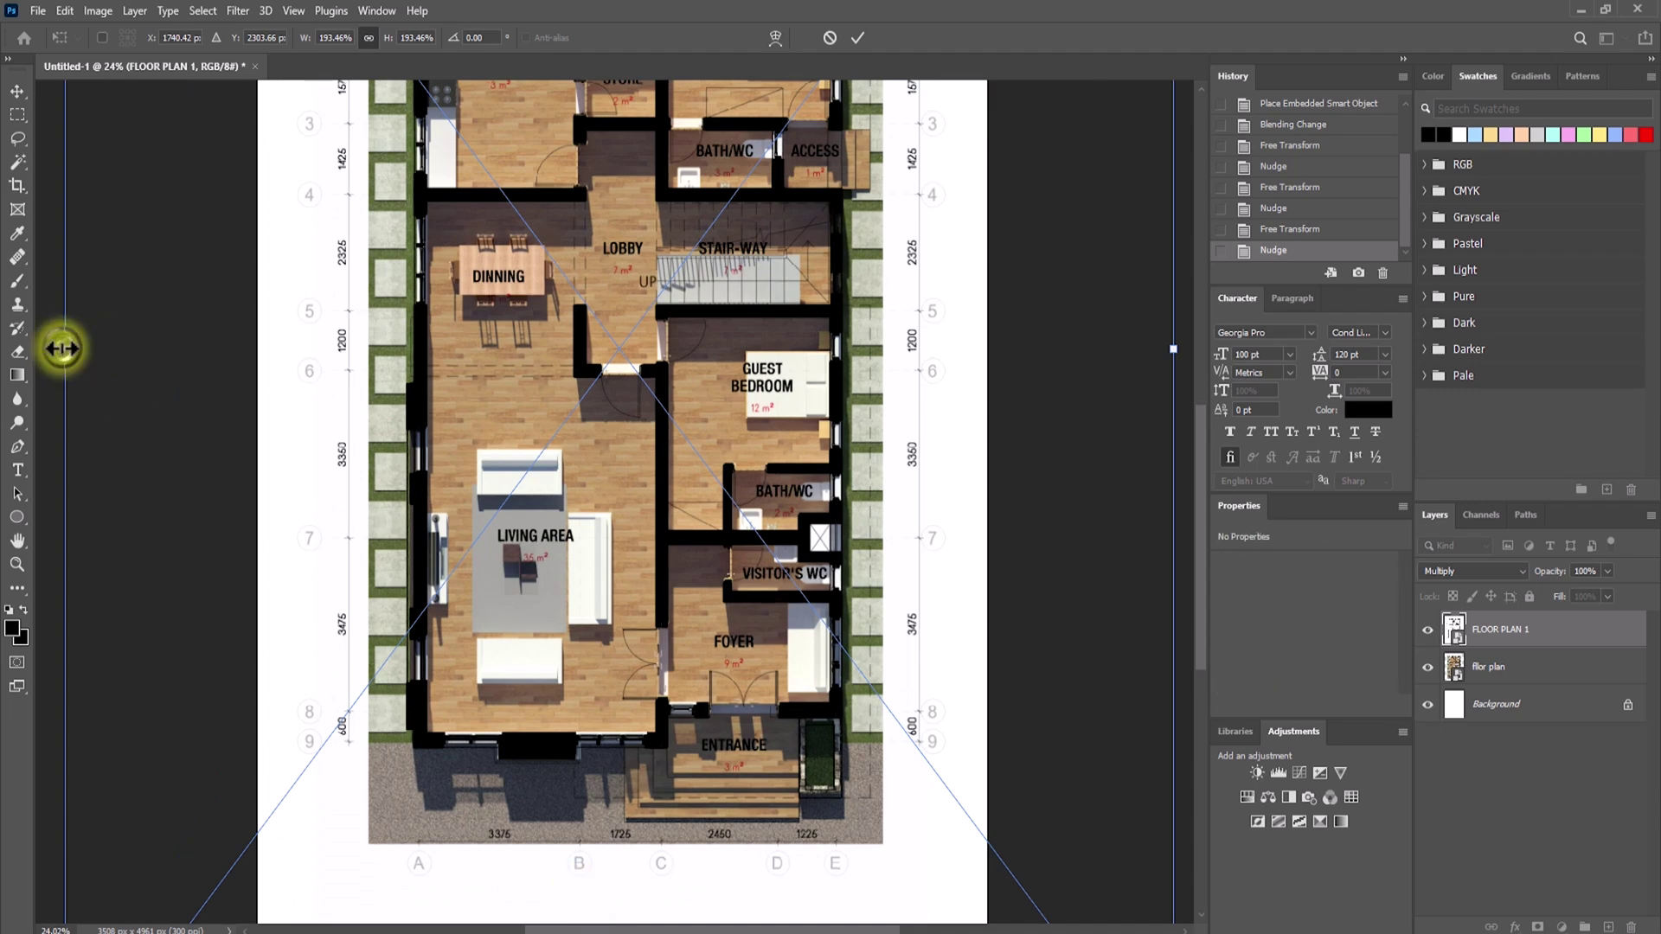
pyautogui.moveTo(65, 349); pyautogui.dragTo(70, 347)
# - Reduce the FLOOR PLAN 1 layer's height from its bottom edge to 192.56% and apply the transform
pyautogui.scroll(-5, 69, 349)
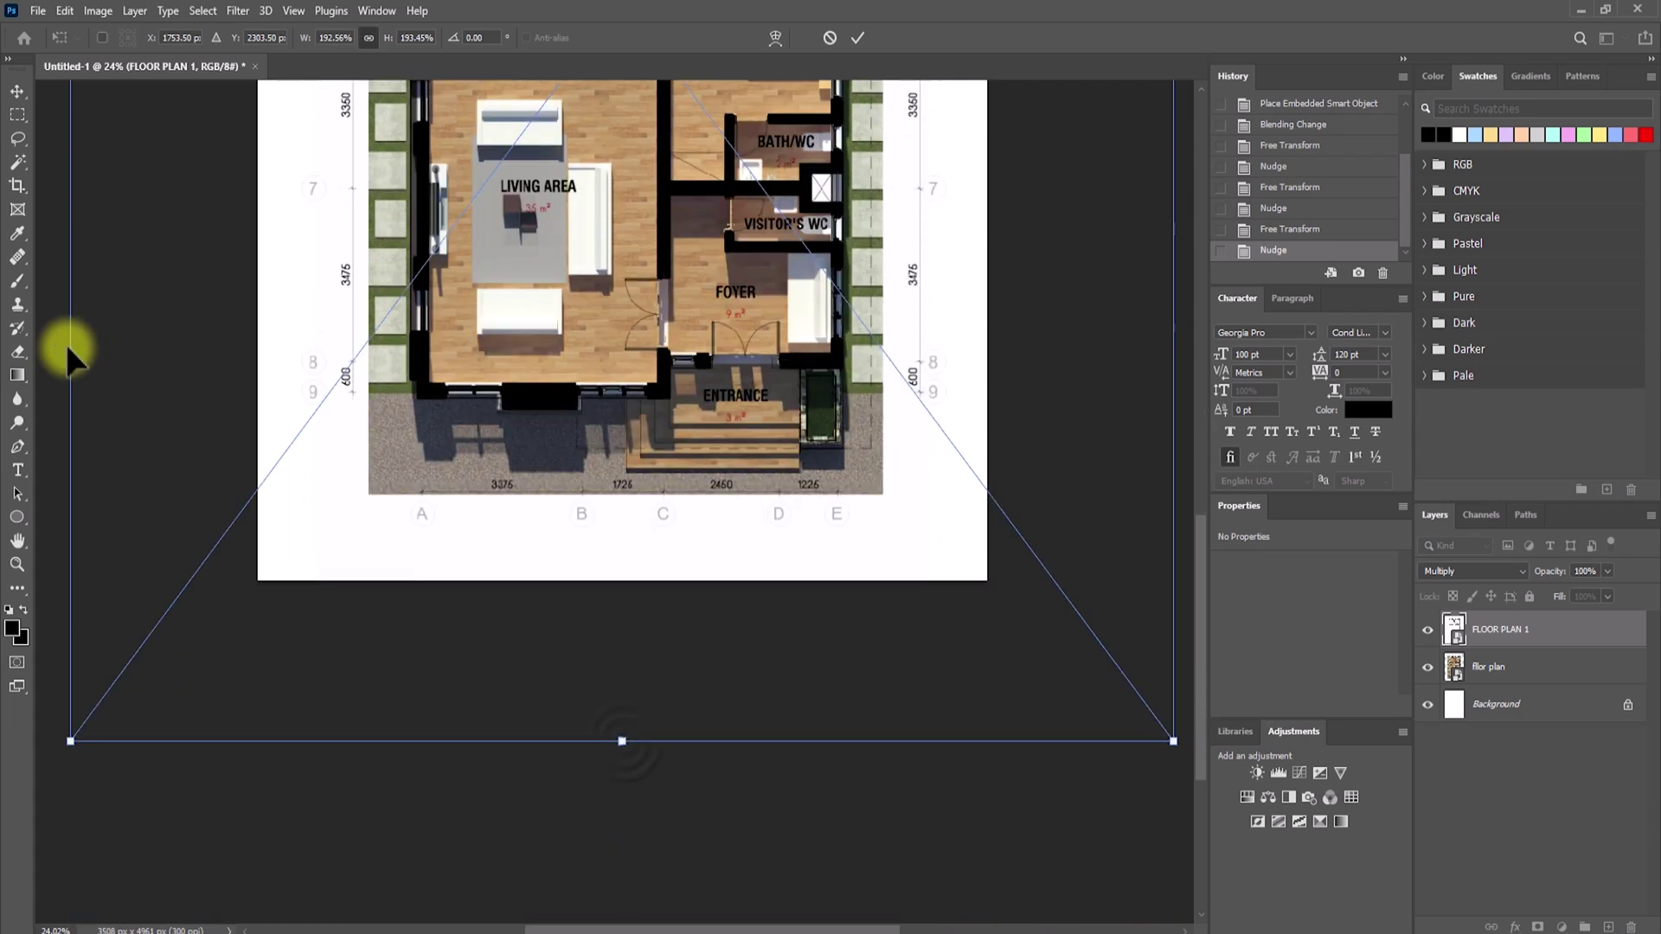
pyautogui.moveTo(623, 741); pyautogui.dragTo(620, 738)
pyautogui.scroll(9, 615, 740)
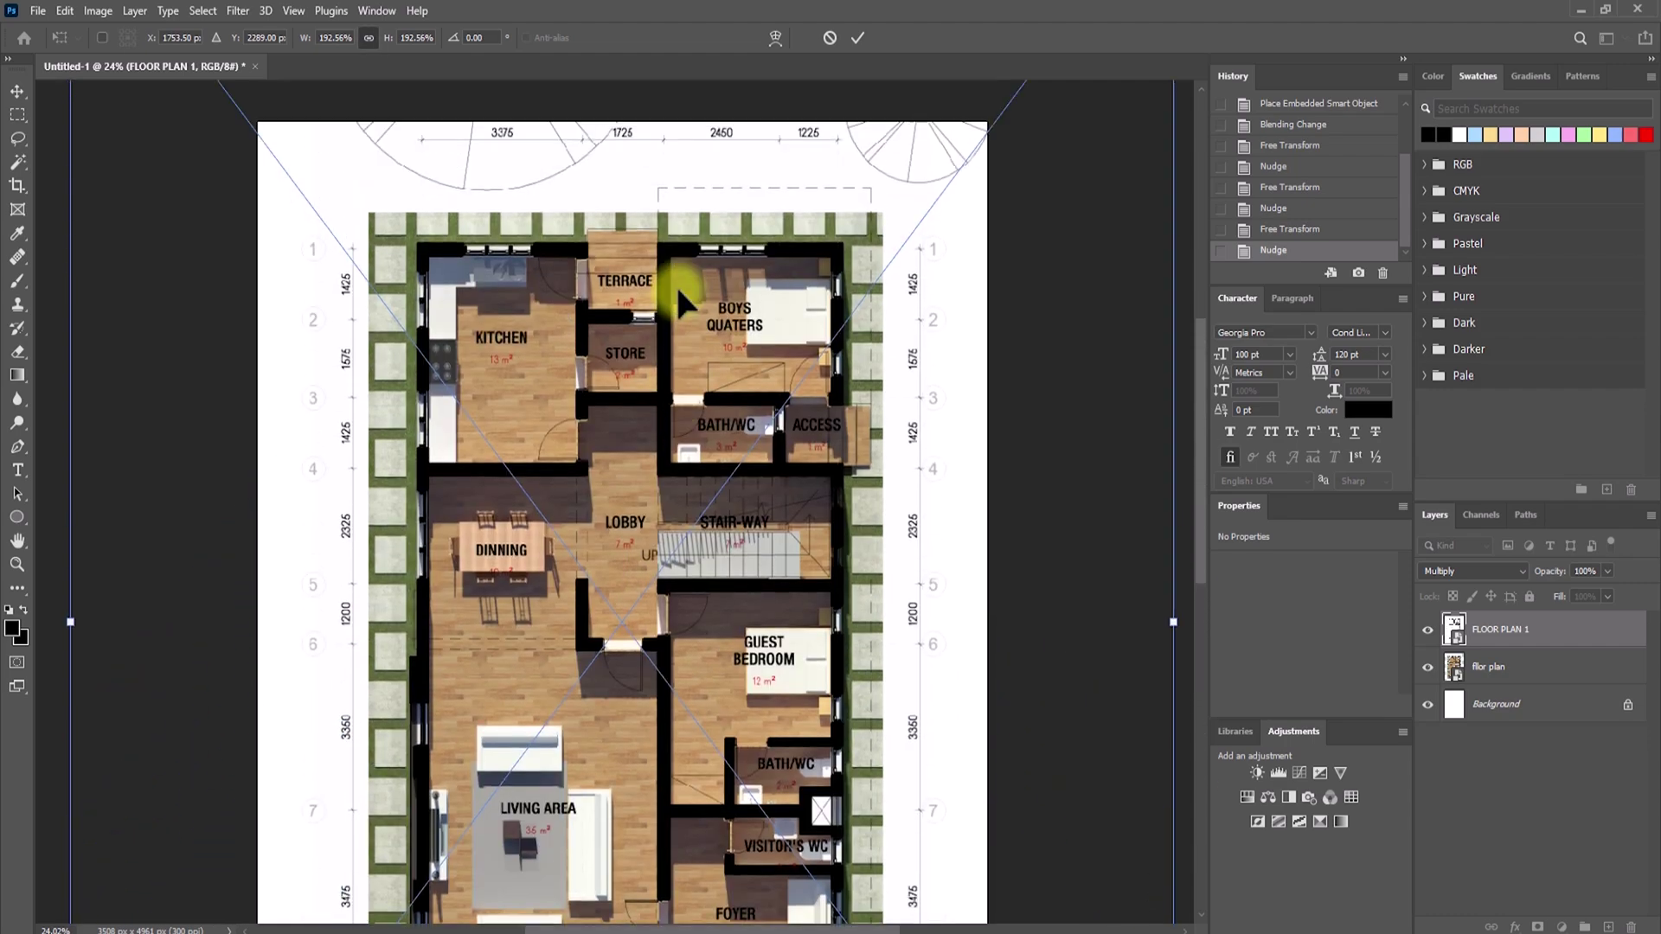
pyautogui.scroll(3, 684, 303)
pyautogui.click(857, 38)
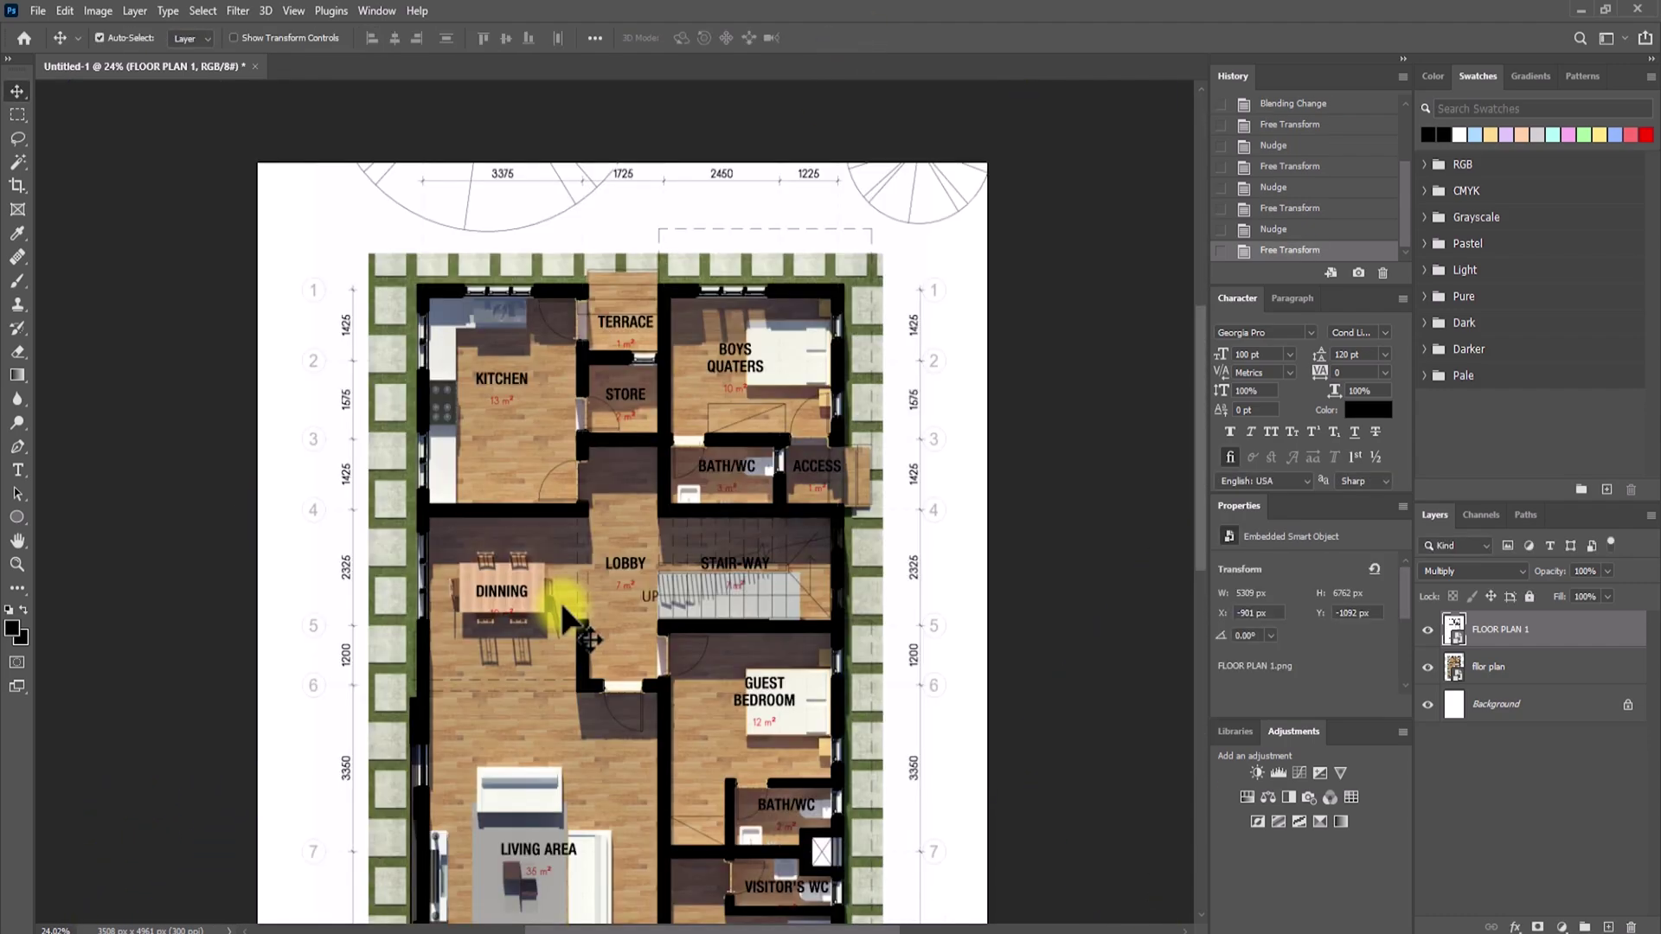
# - Check the overlay alignment from the kitchen and lobby down to the living area, foyer and entrance
pyautogui.keyDown('alt'); pyautogui.scroll(5, 571, 546); pyautogui.keyUp('alt')
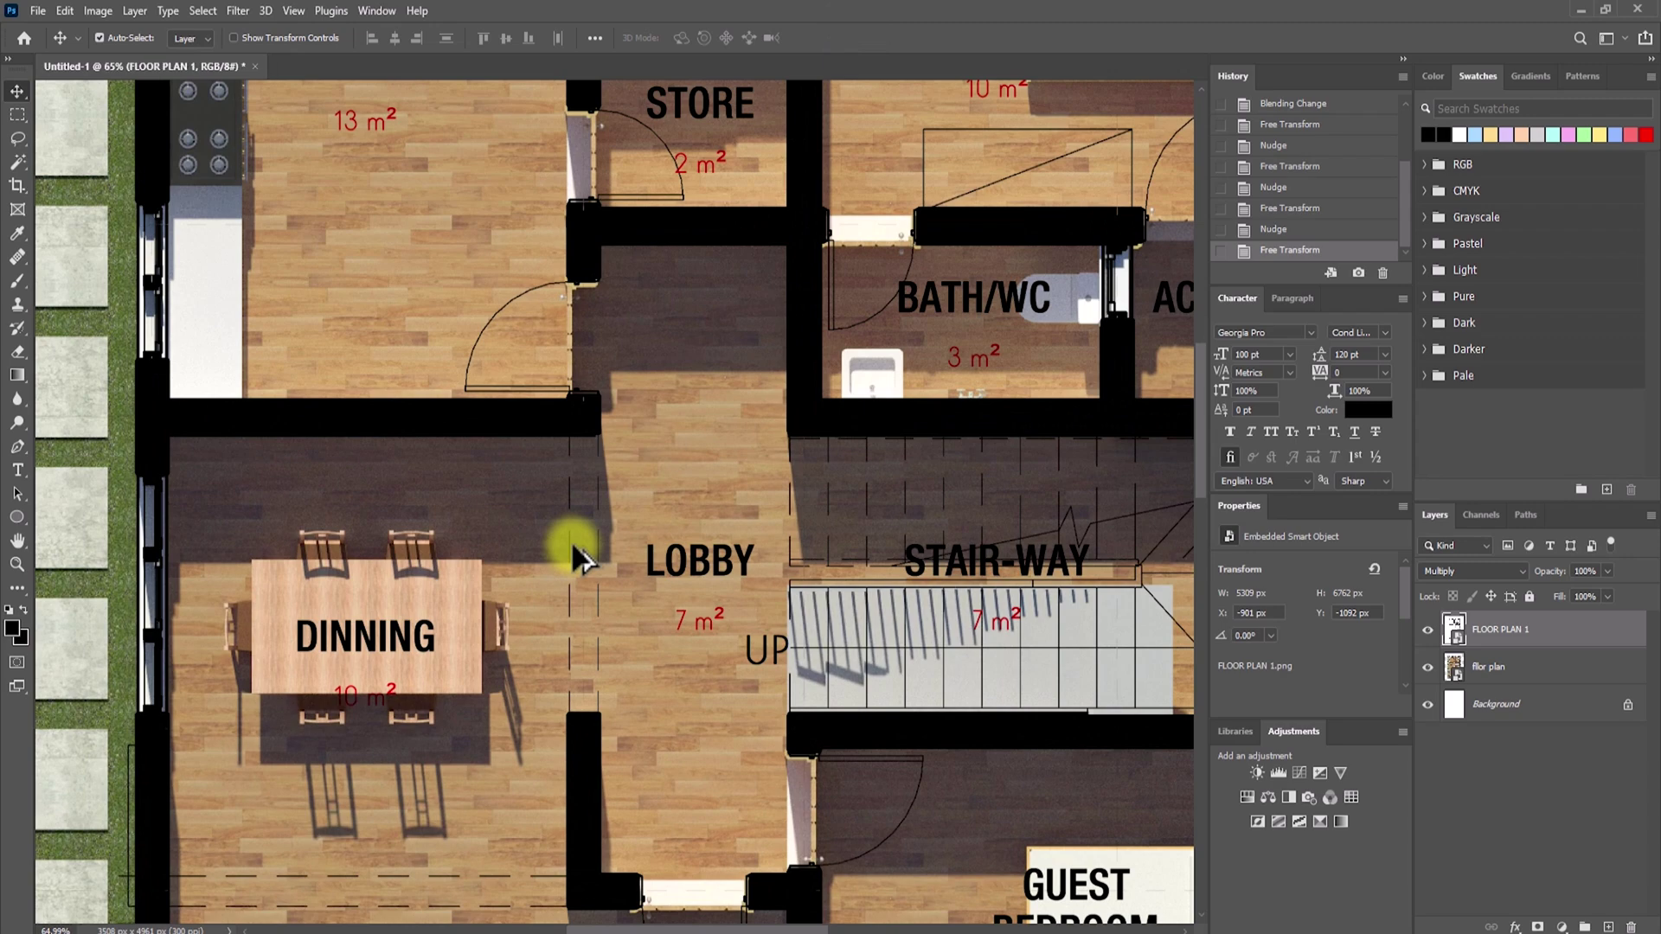
pyautogui.scroll(-2, 571, 545)
pyautogui.scroll(-1, 573, 550)
pyautogui.keyDown('alt'); pyautogui.scroll(-3, 573, 551); pyautogui.keyUp('alt')
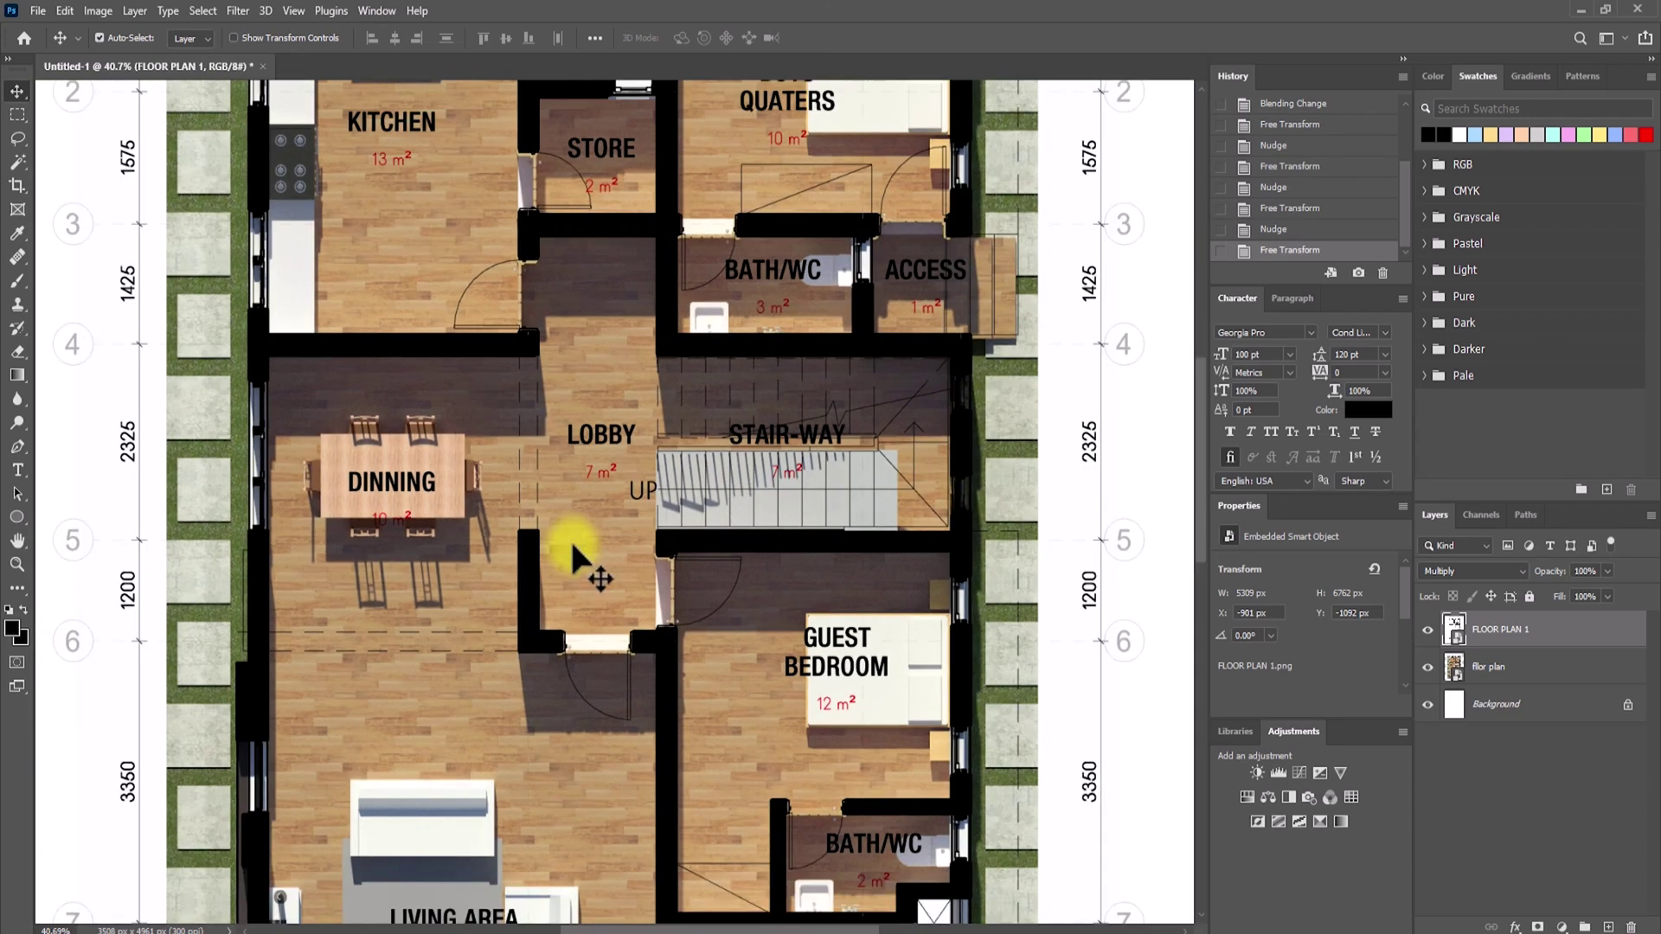
pyautogui.scroll(-2, 572, 552)
pyautogui.scroll(-10, 573, 551)
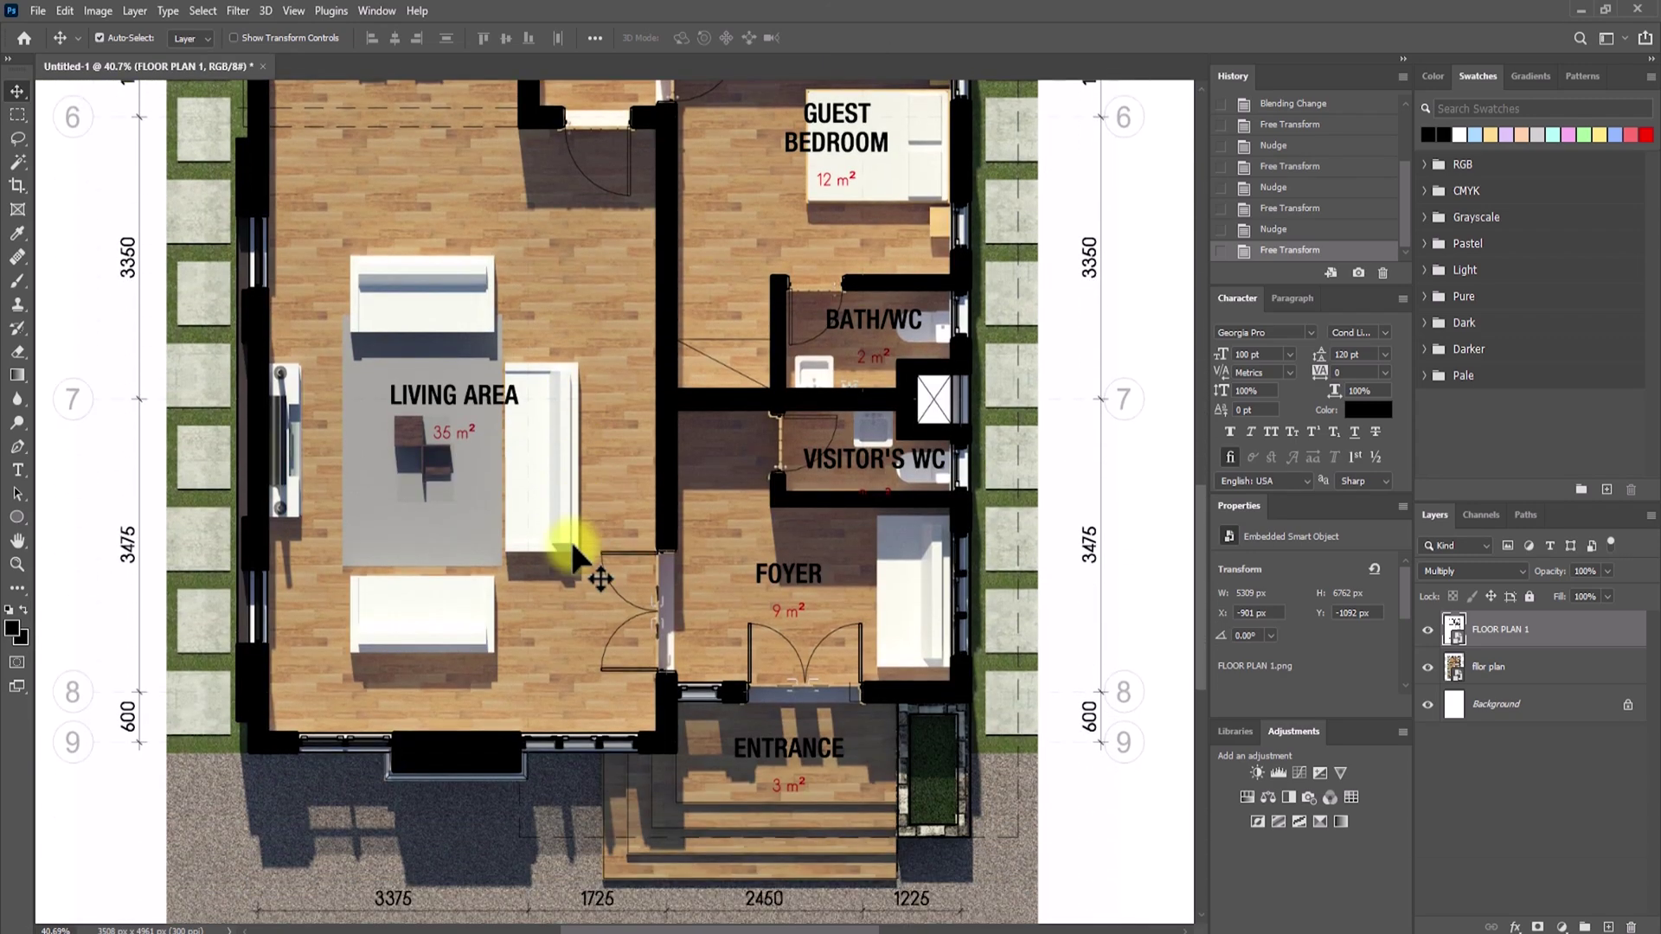
# - Export the combined floor plan as a JPG at 100% scale, 3508 × 4961 px, with quality 6
pyautogui.keyDown('alt'); pyautogui.scroll(-4, 569, 539); pyautogui.keyUp('alt')
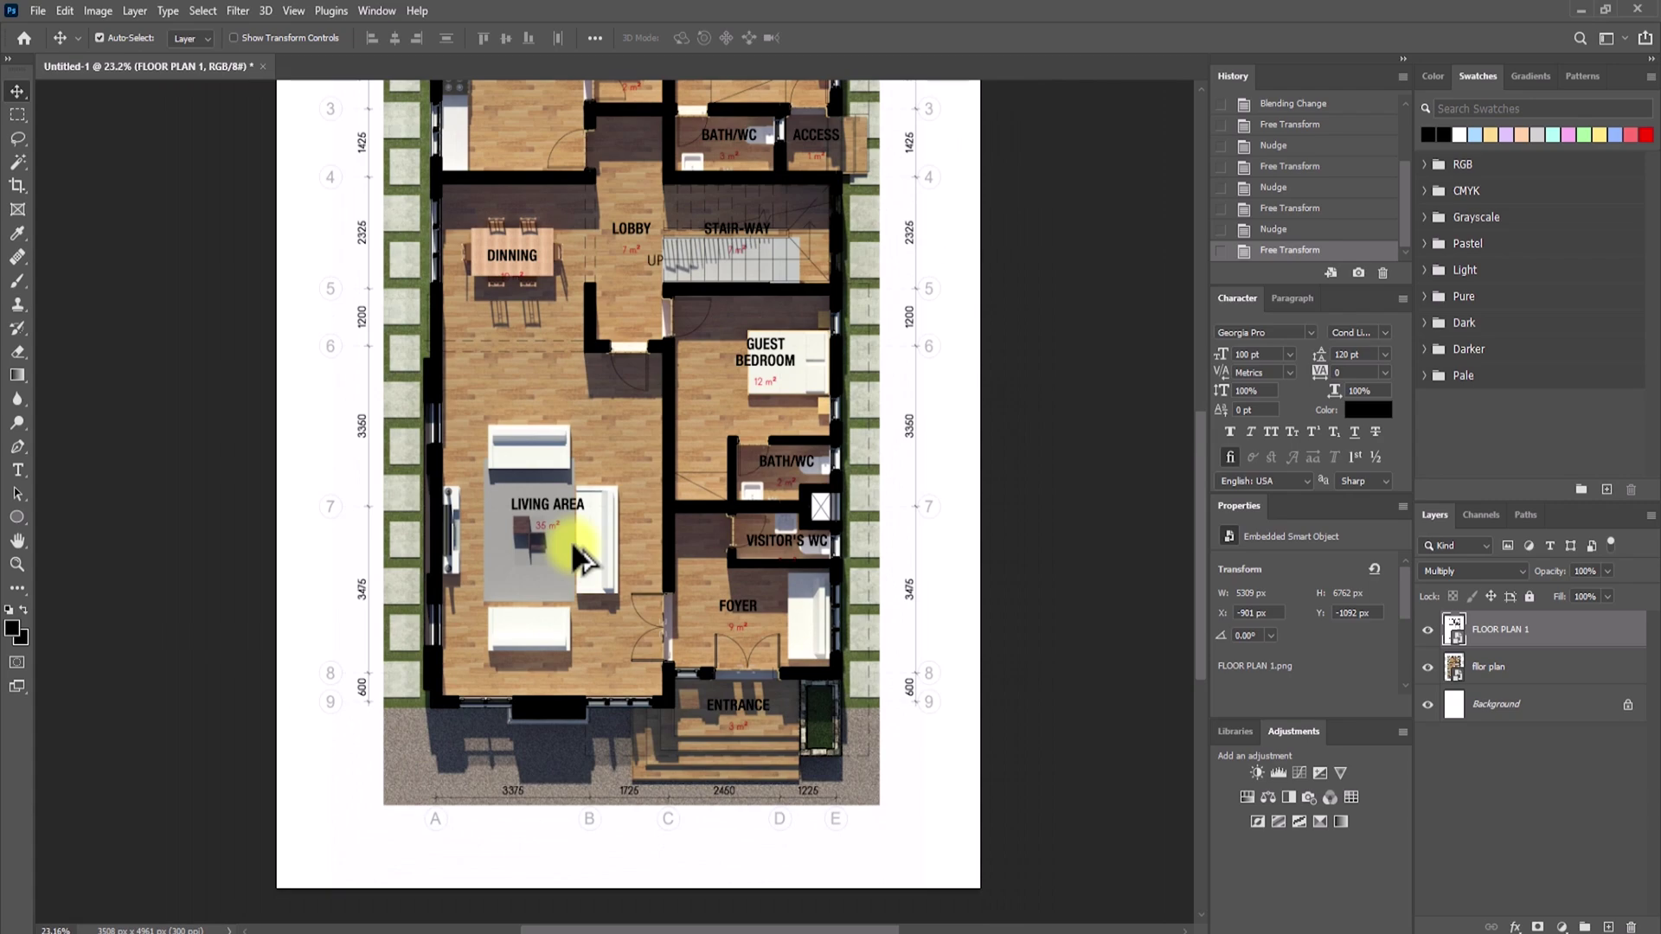
pyautogui.keyDown('alt'); pyautogui.scroll(-3, 569, 541); pyautogui.keyUp('alt')
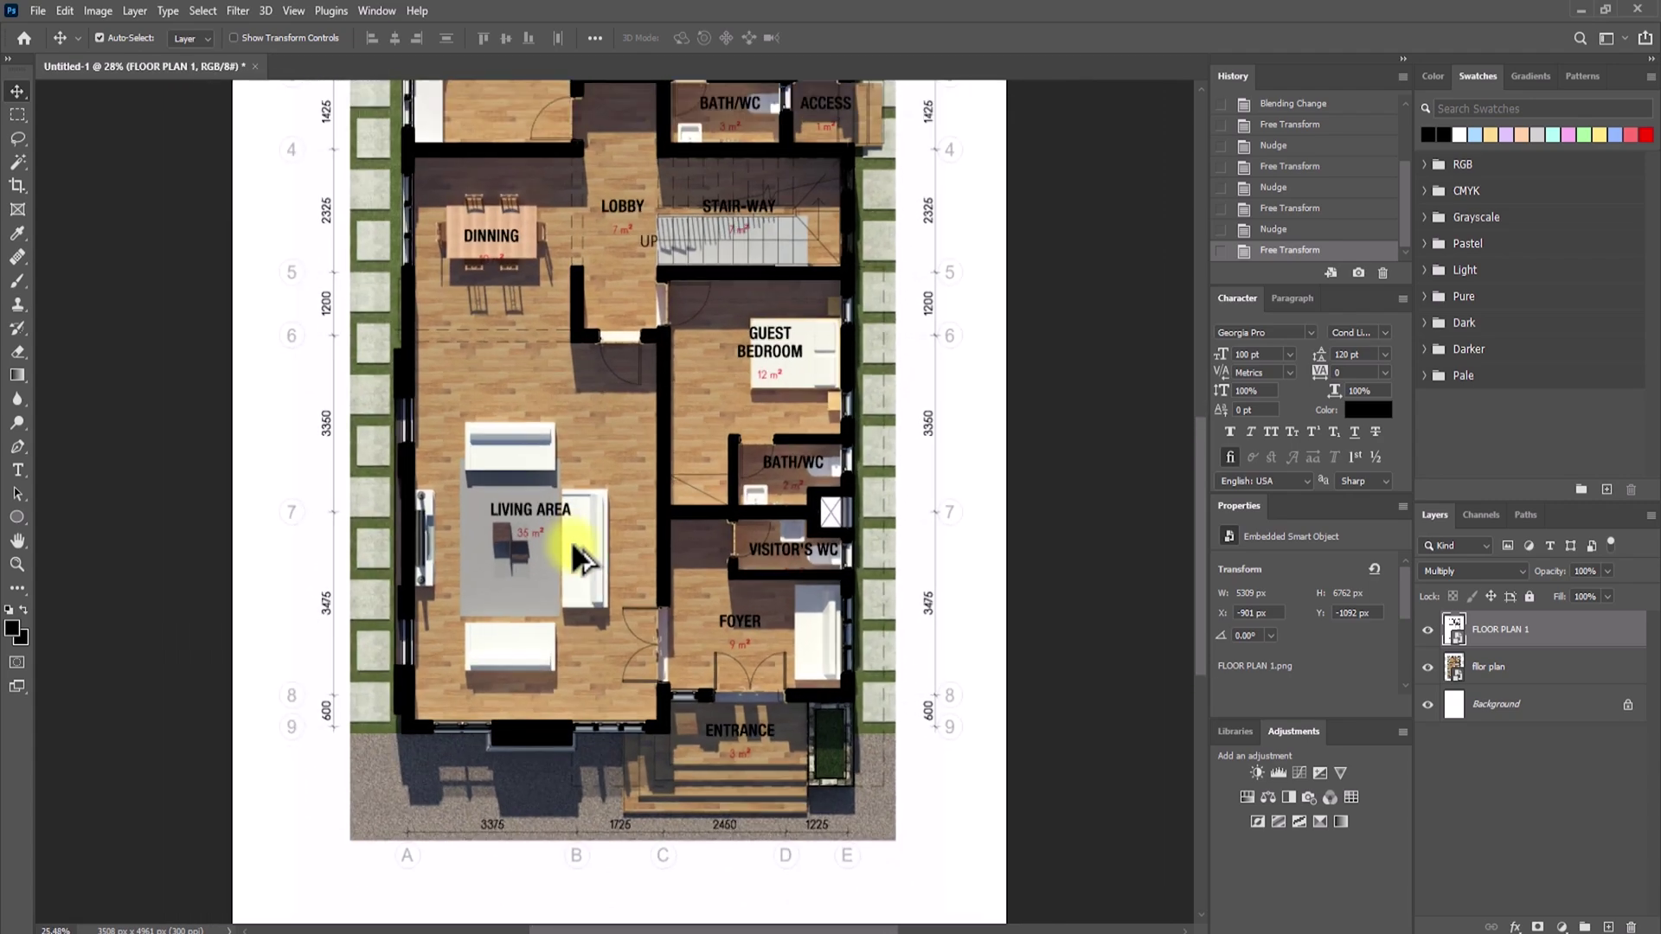
pyautogui.scroll(3, 571, 542)
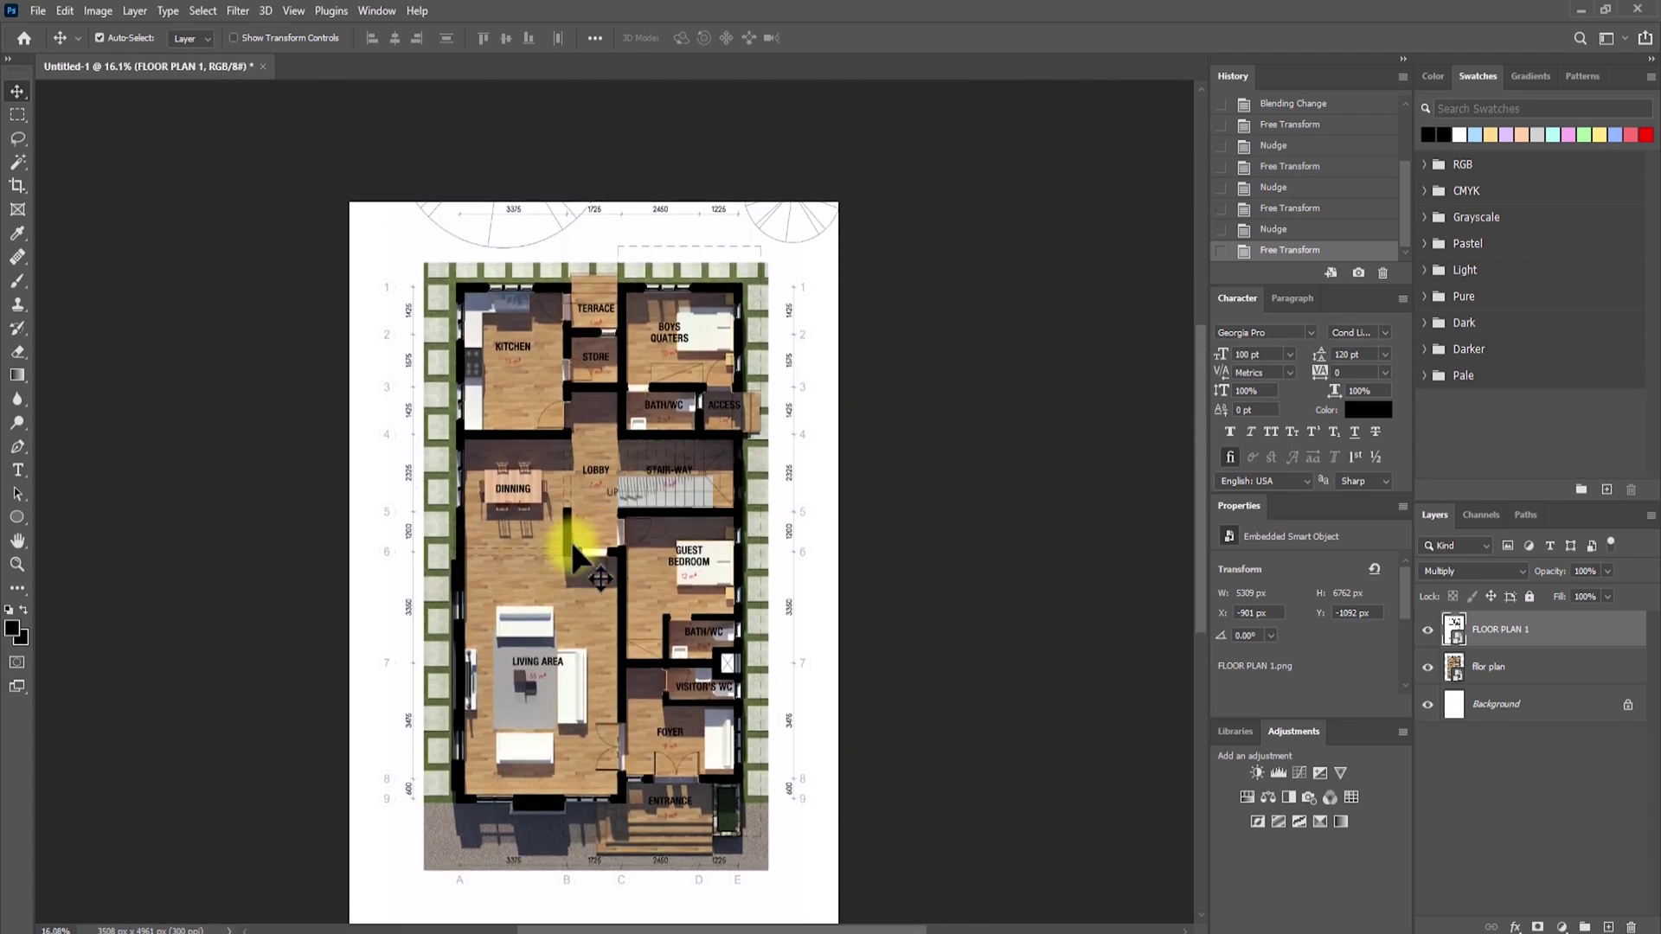
pyautogui.click(37, 10)
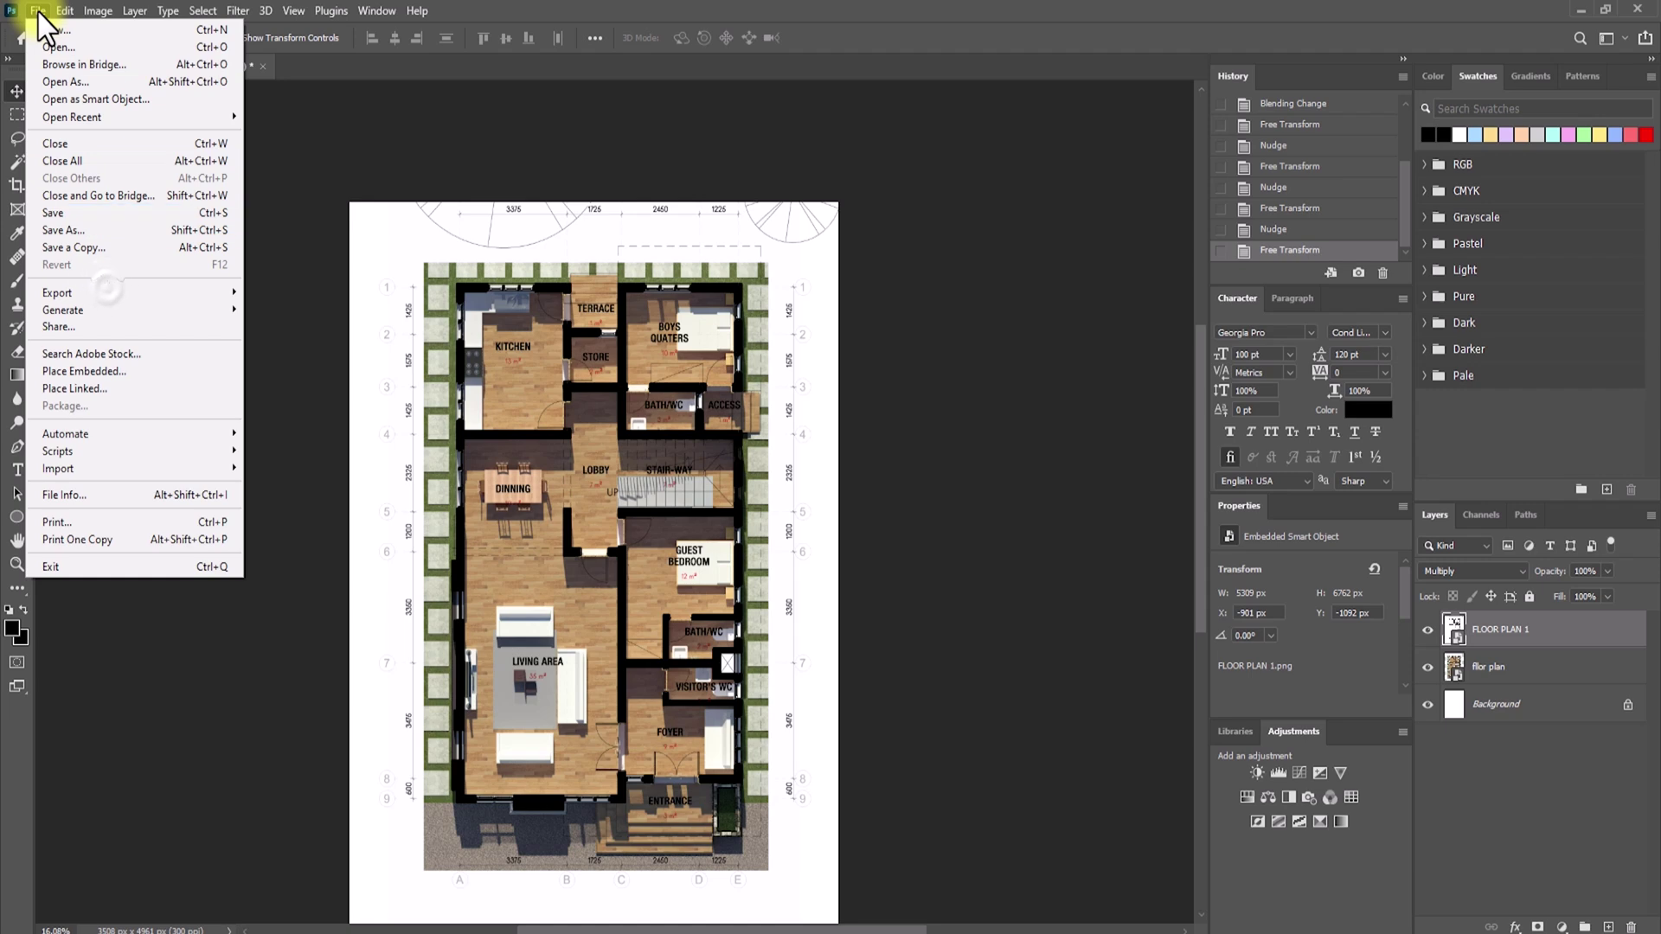
pyautogui.moveTo(107, 292)
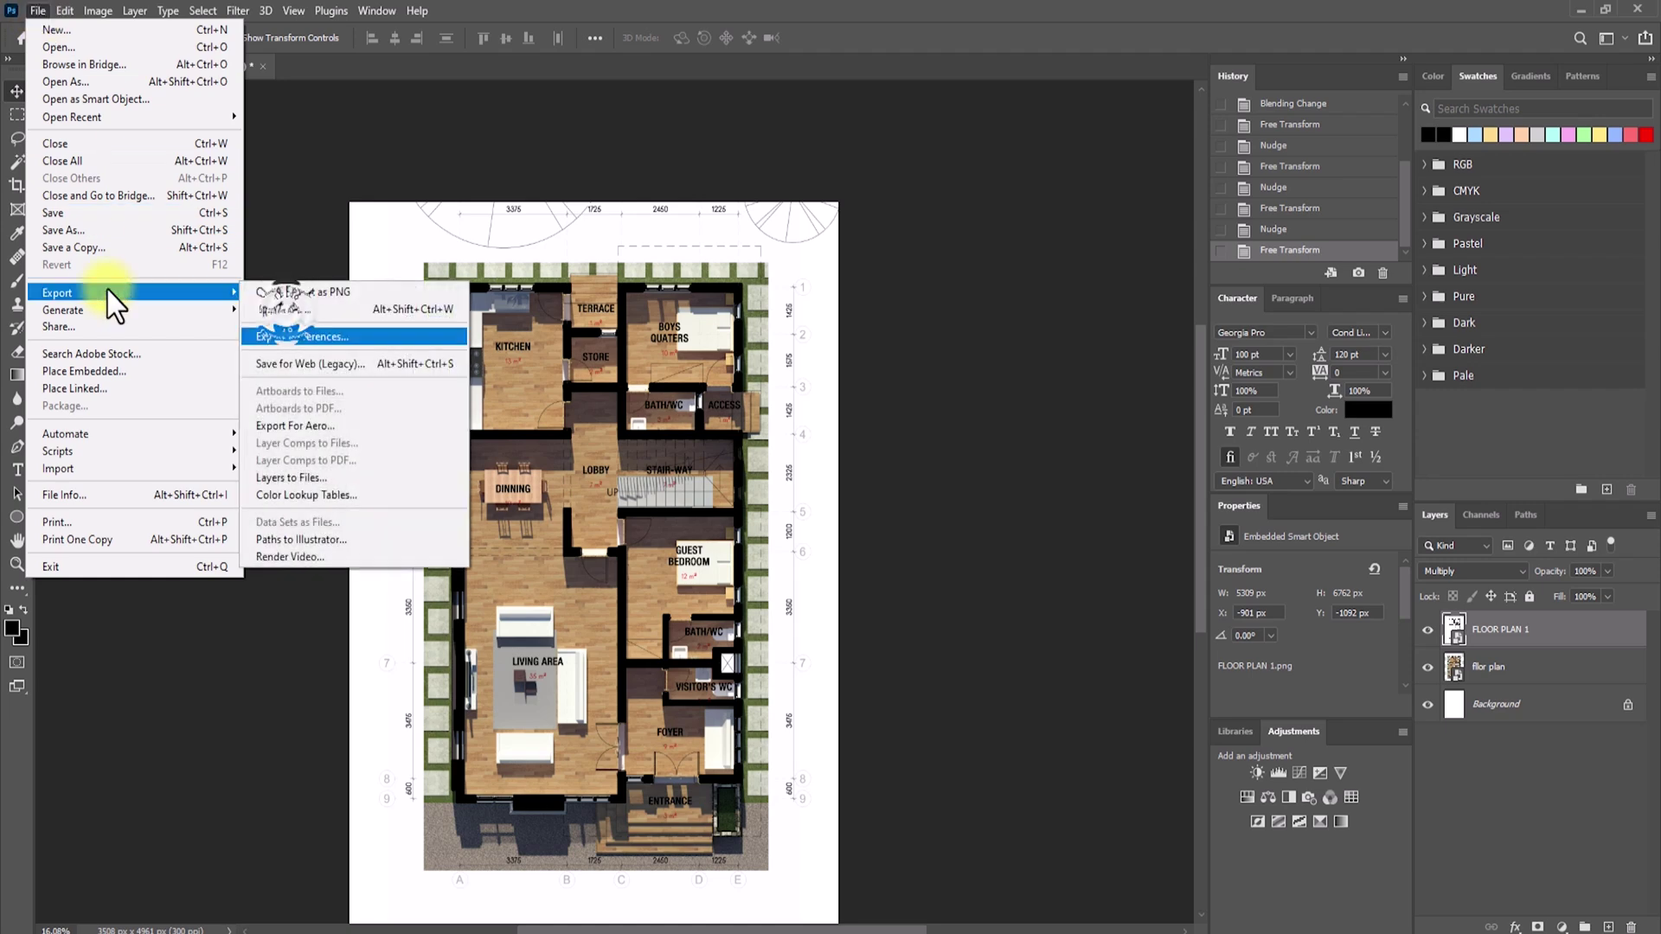
pyautogui.click(285, 312)
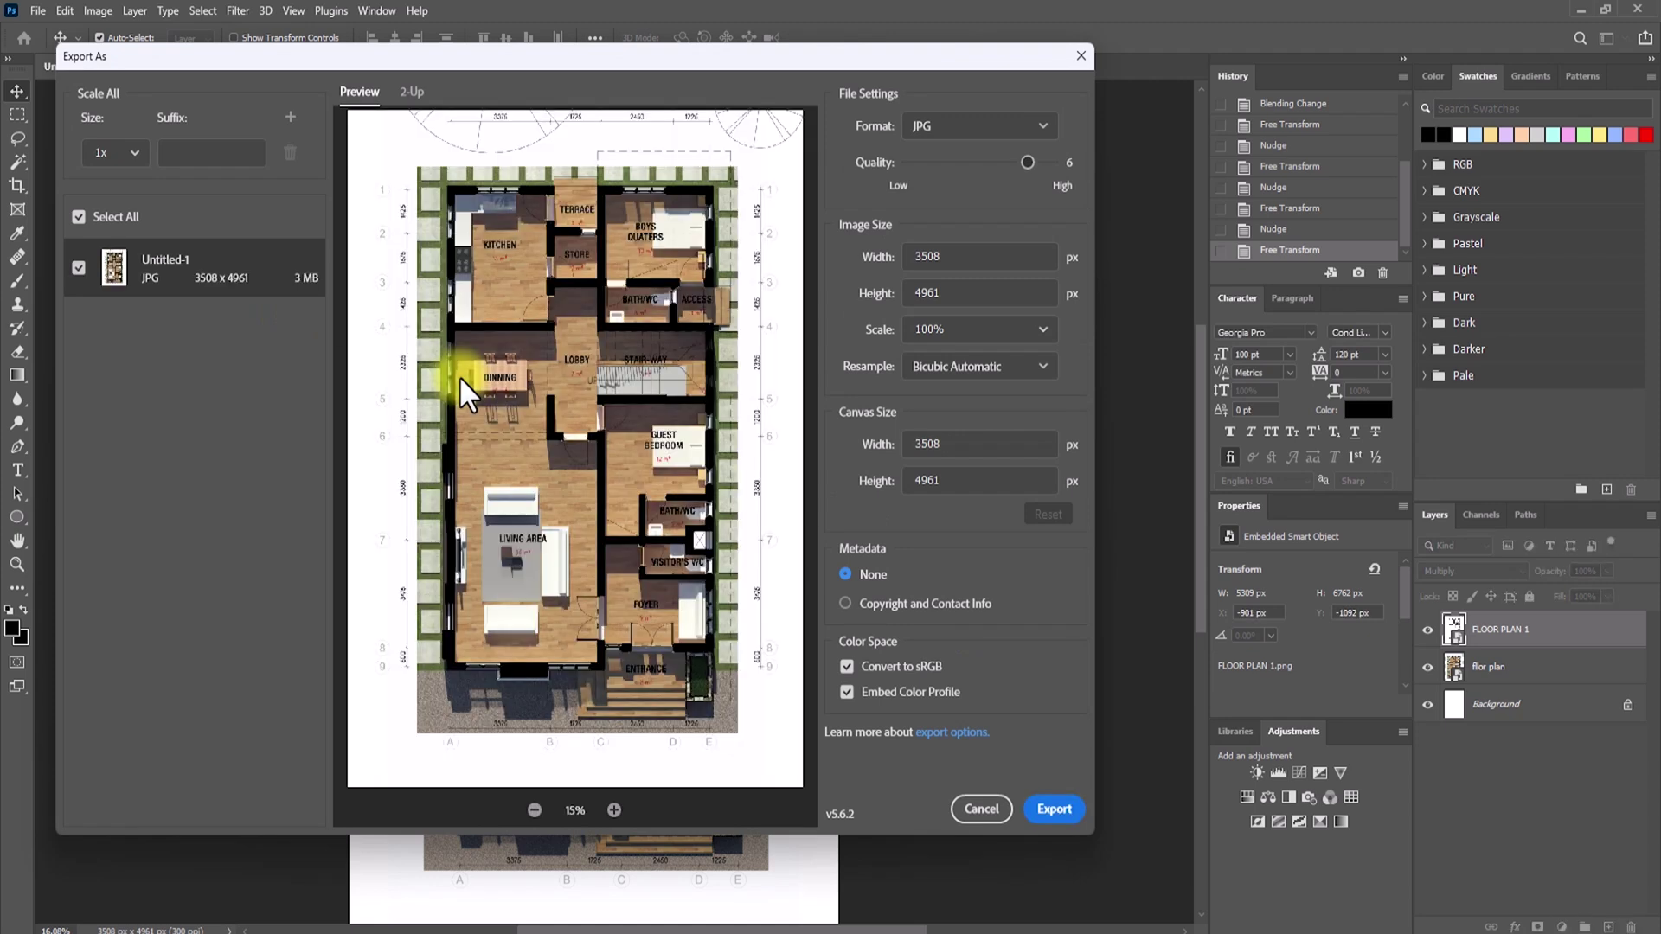
pyautogui.click(1054, 809)
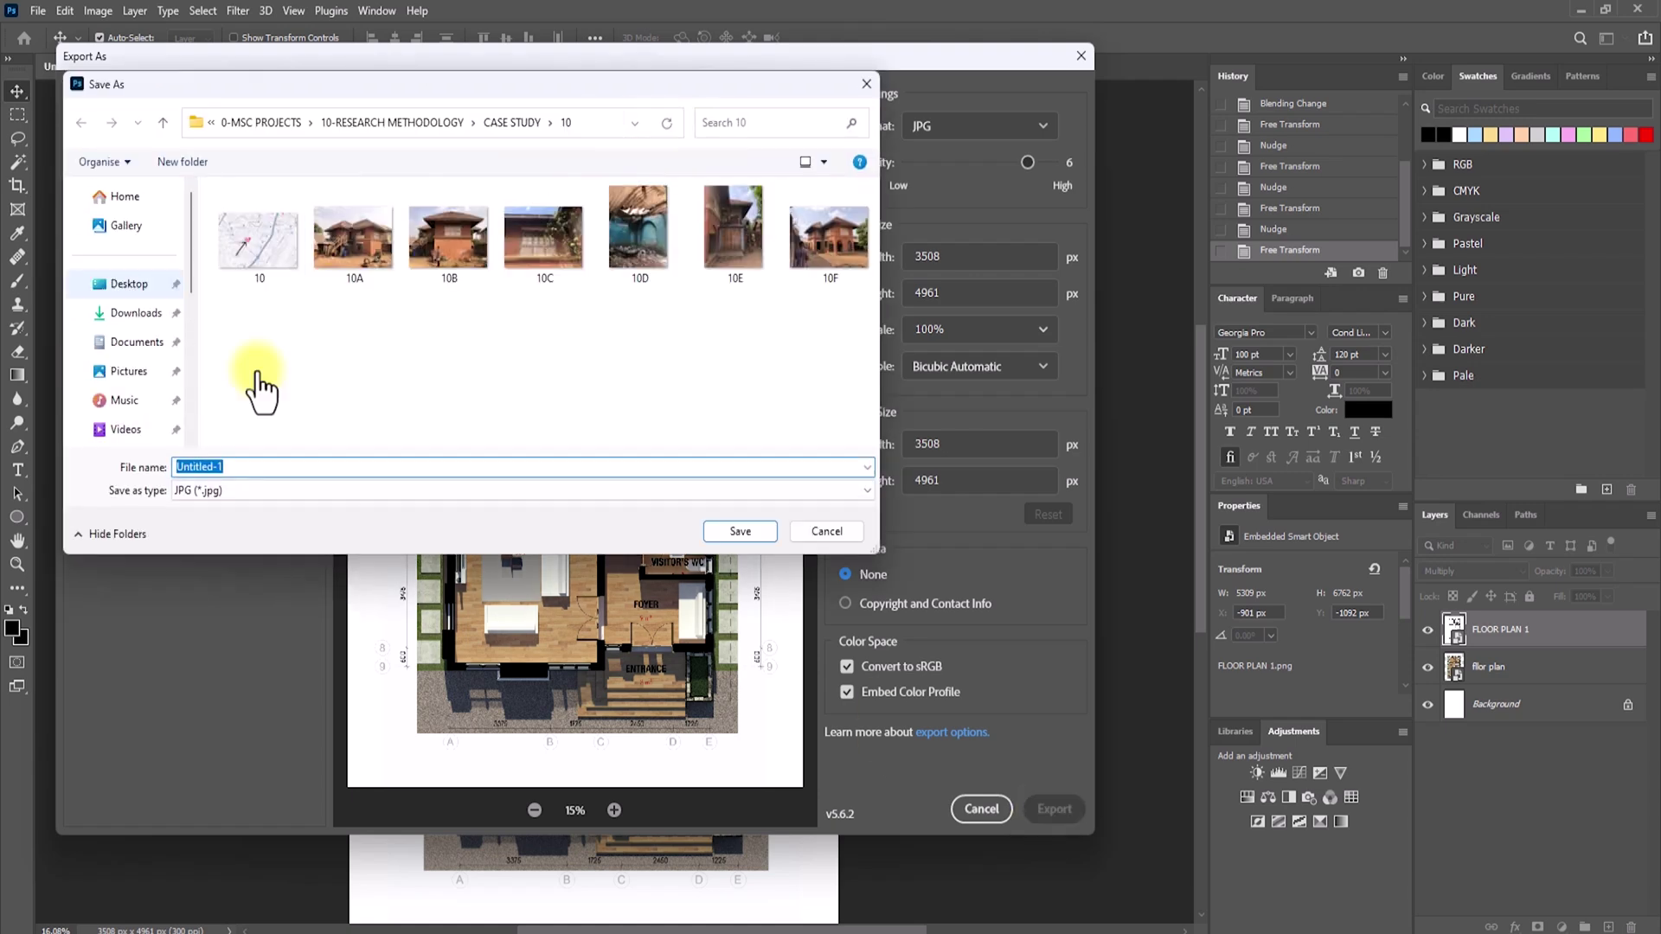
# - Save the exported JPG as FLOOR PLAN MAIN in the 32-PRESENTATION PLAN IN REVIT 2024 folder
pyautogui.click(437, 466)
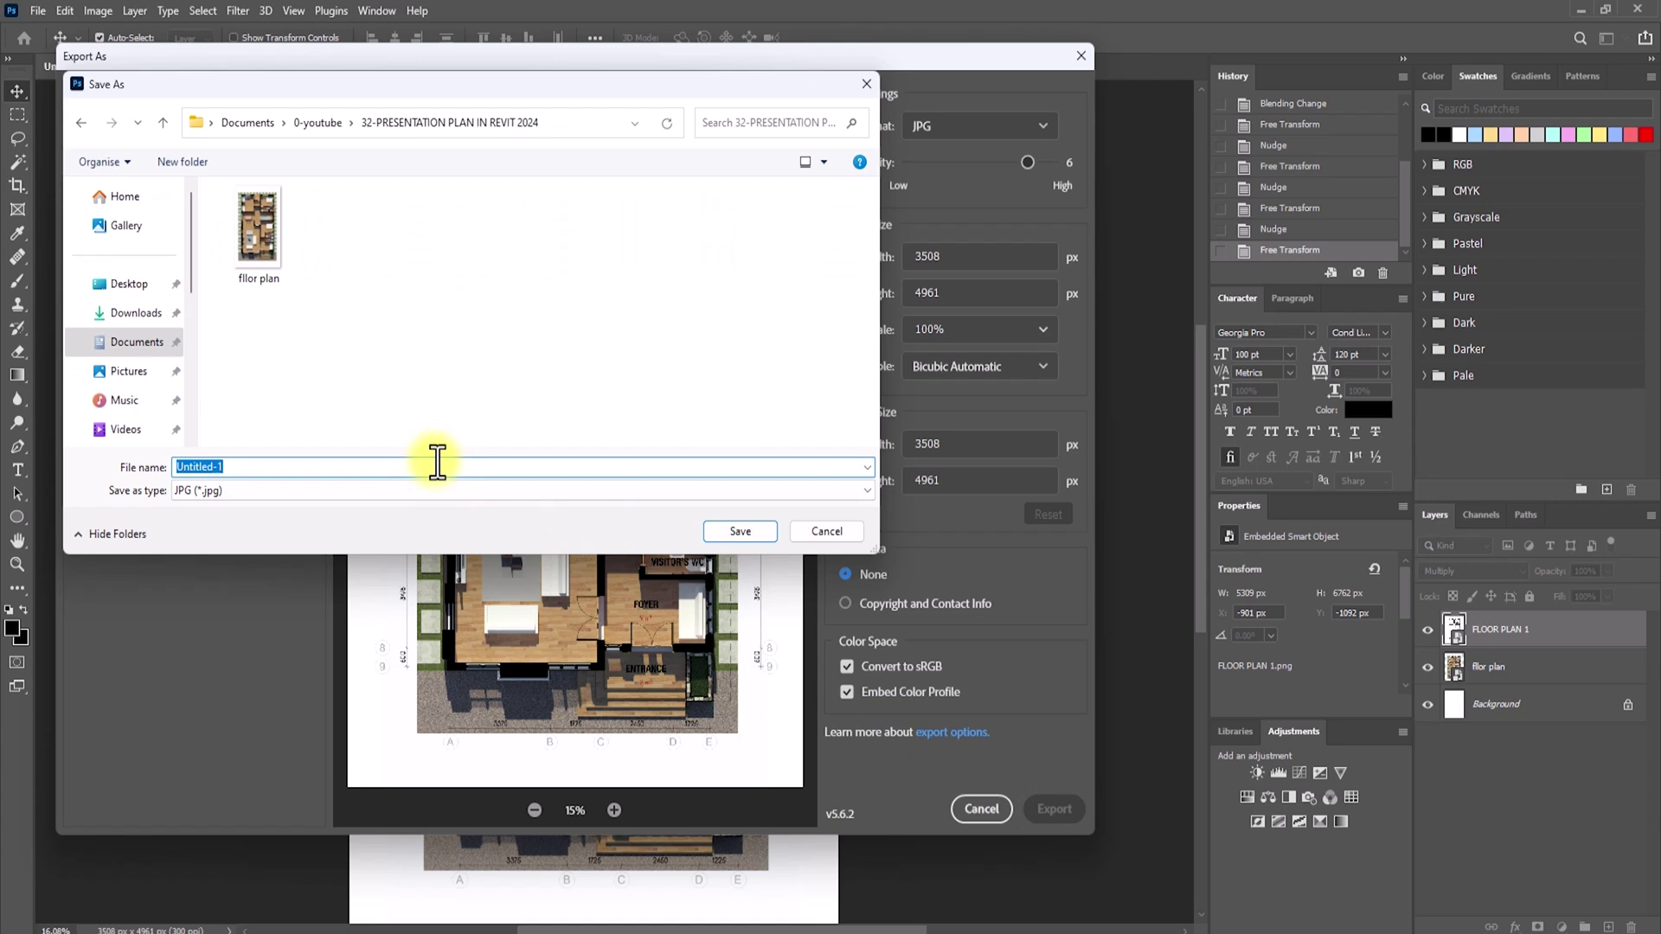
pyautogui.press('BackSpace')
pyautogui.write('FLOO')
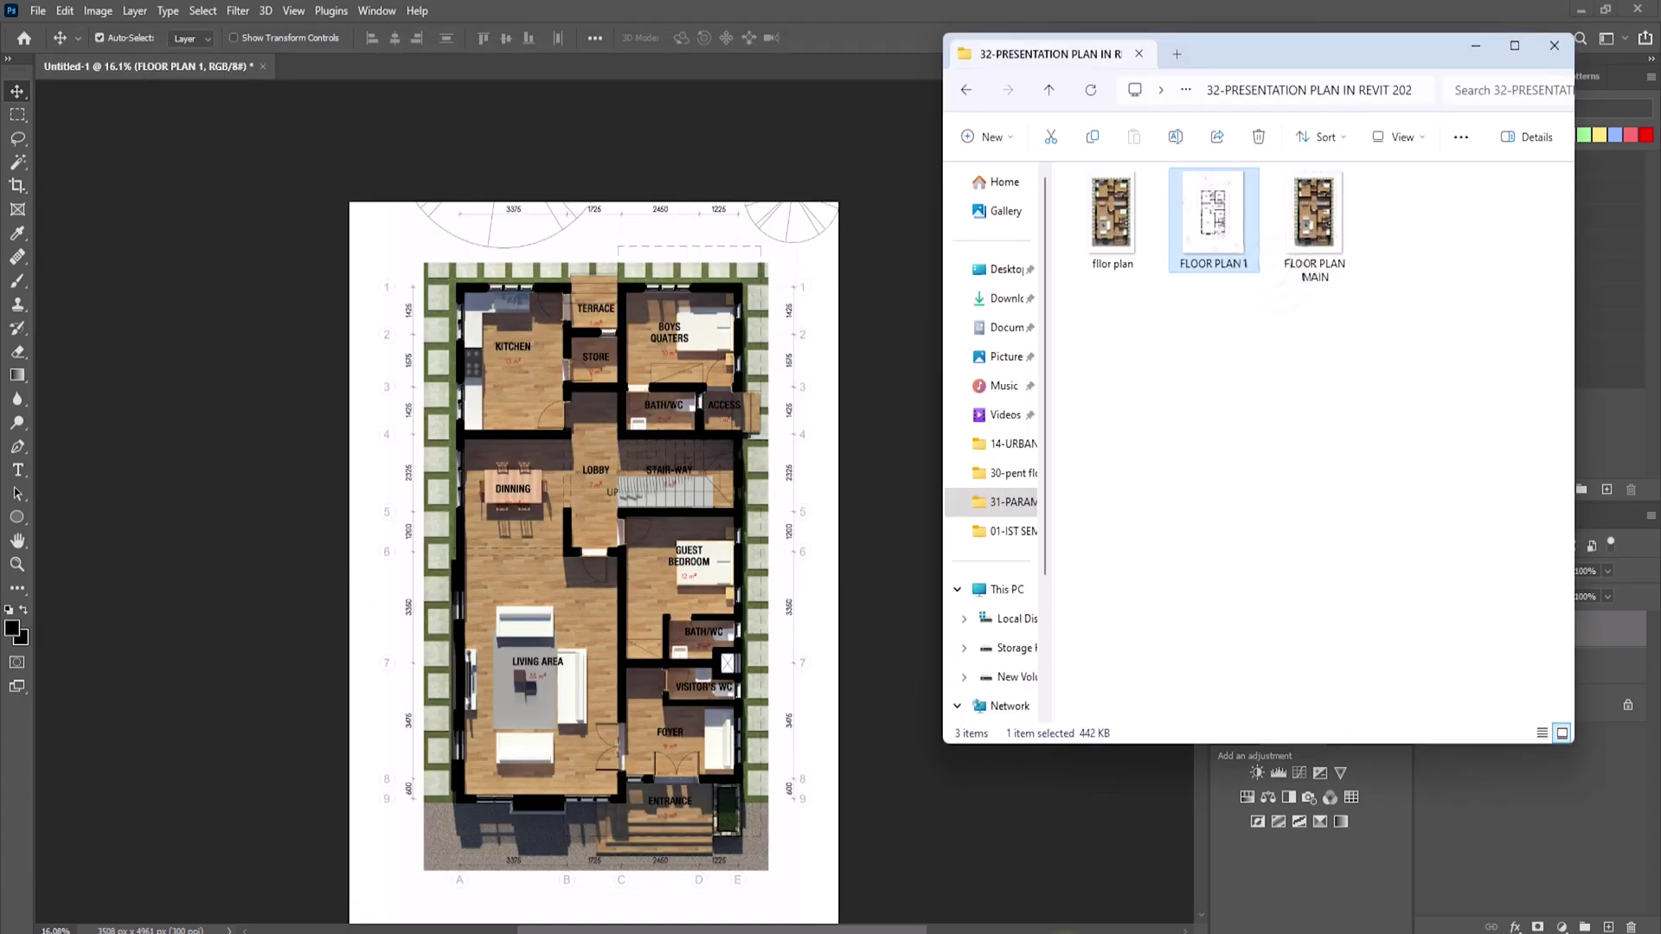
# - Open the exported FLOOR PLAN MAIN image from its folder in the image viewer and view it full size on screen
pyautogui.doubleClick(1291, 263)
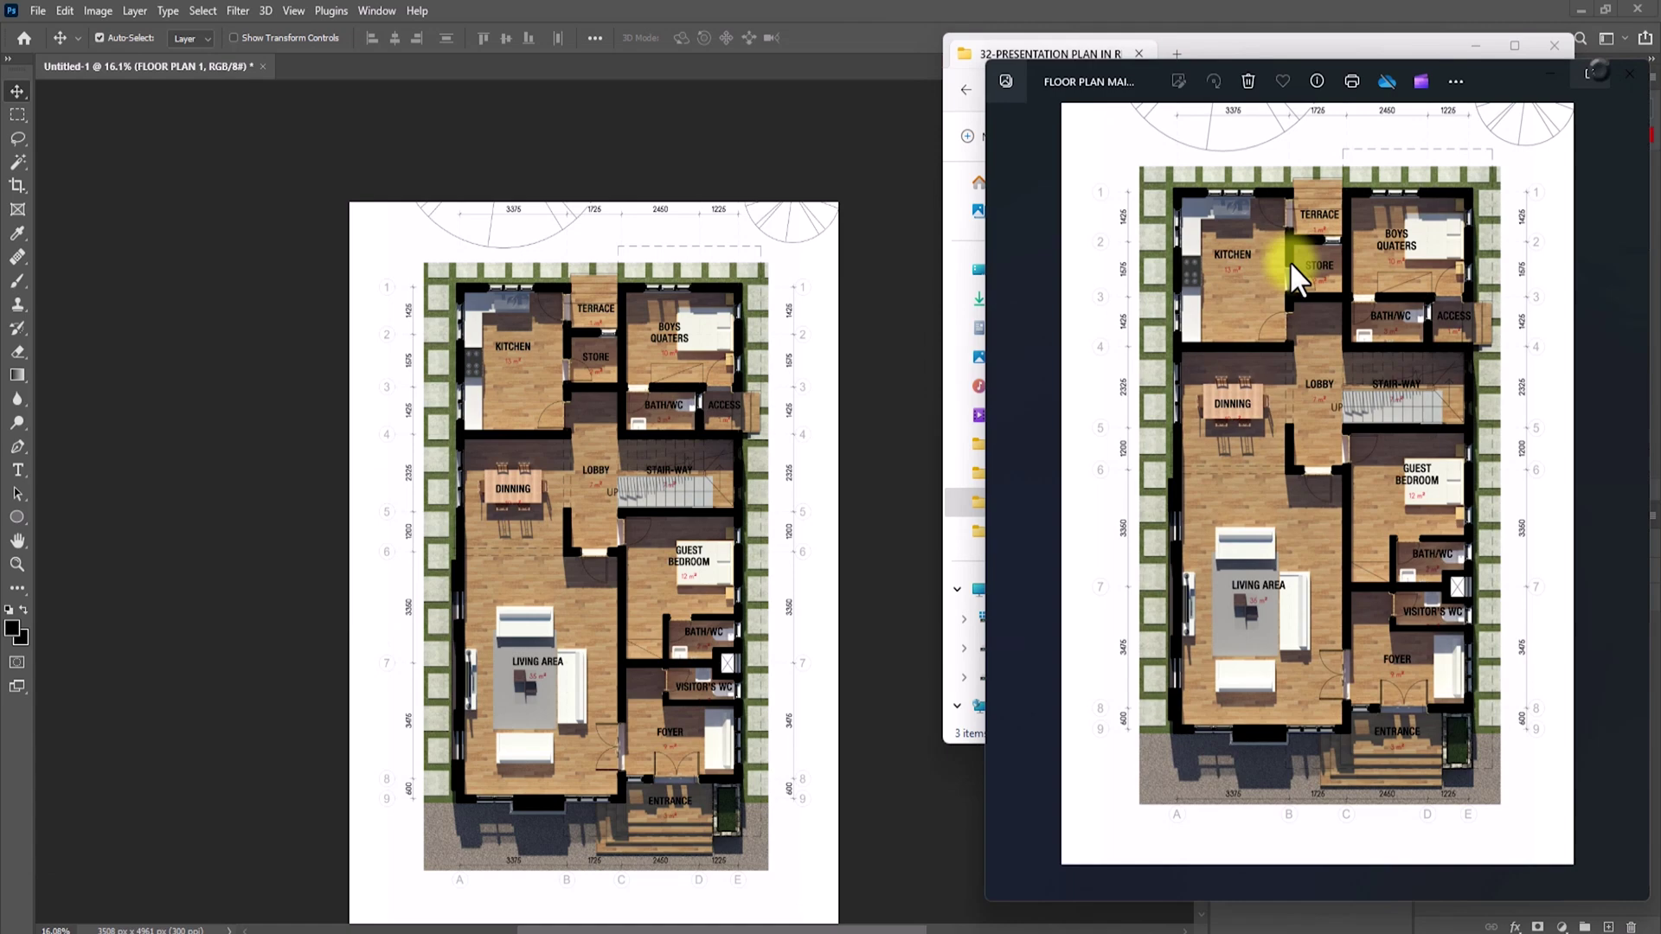
pyautogui.click(1592, 73)
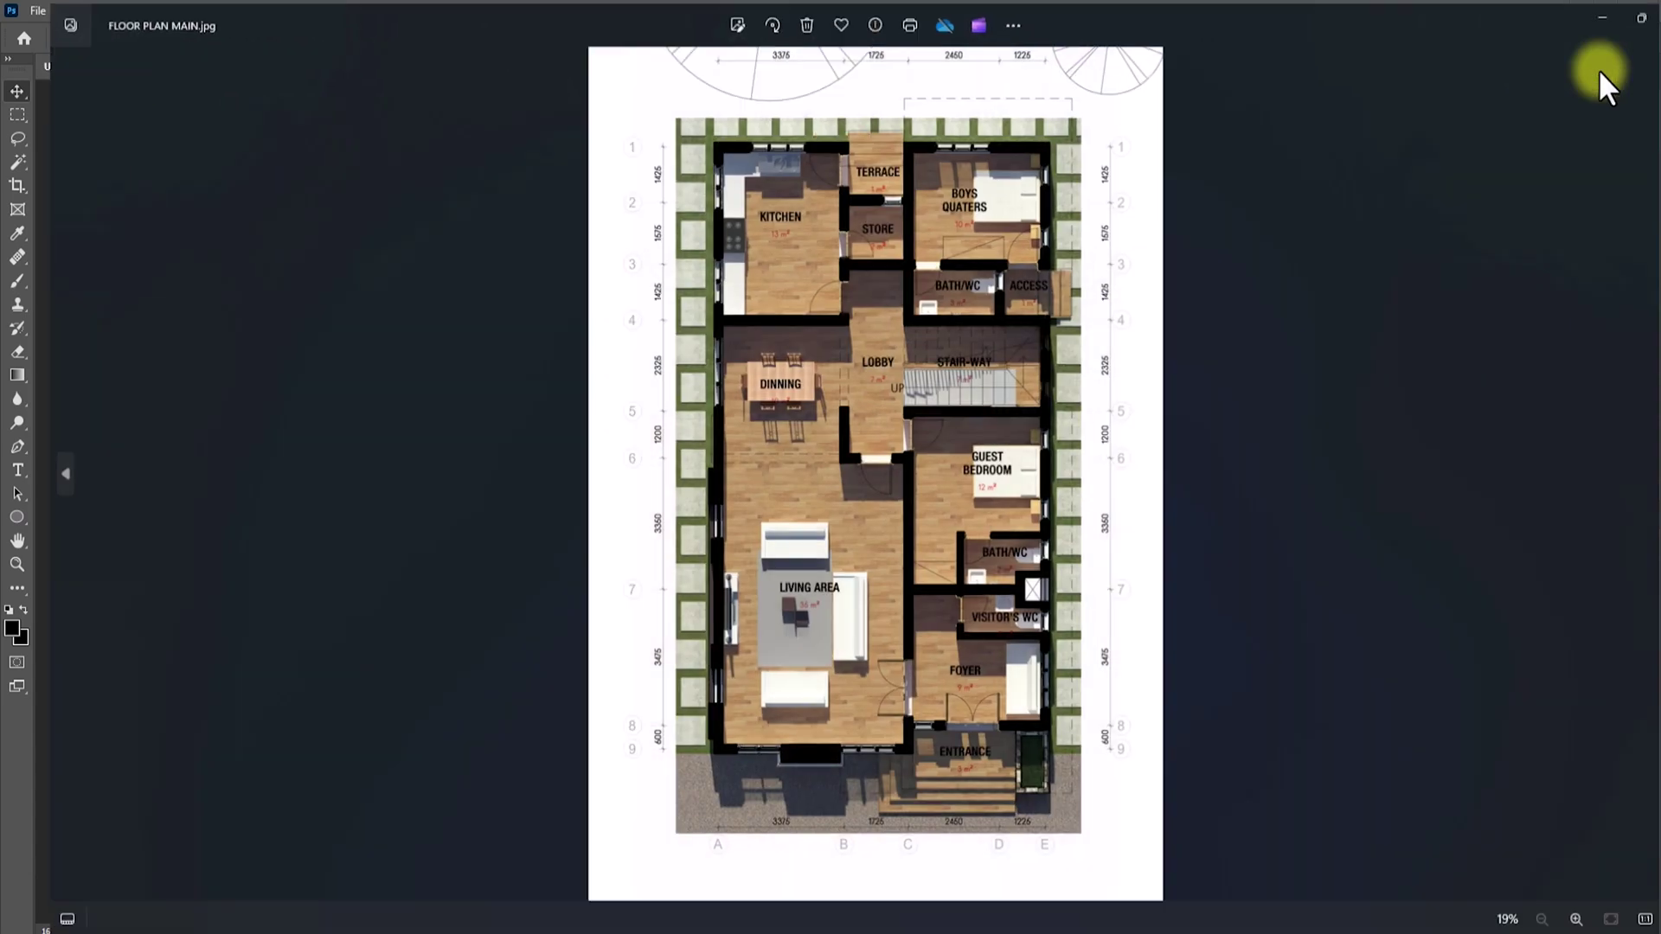